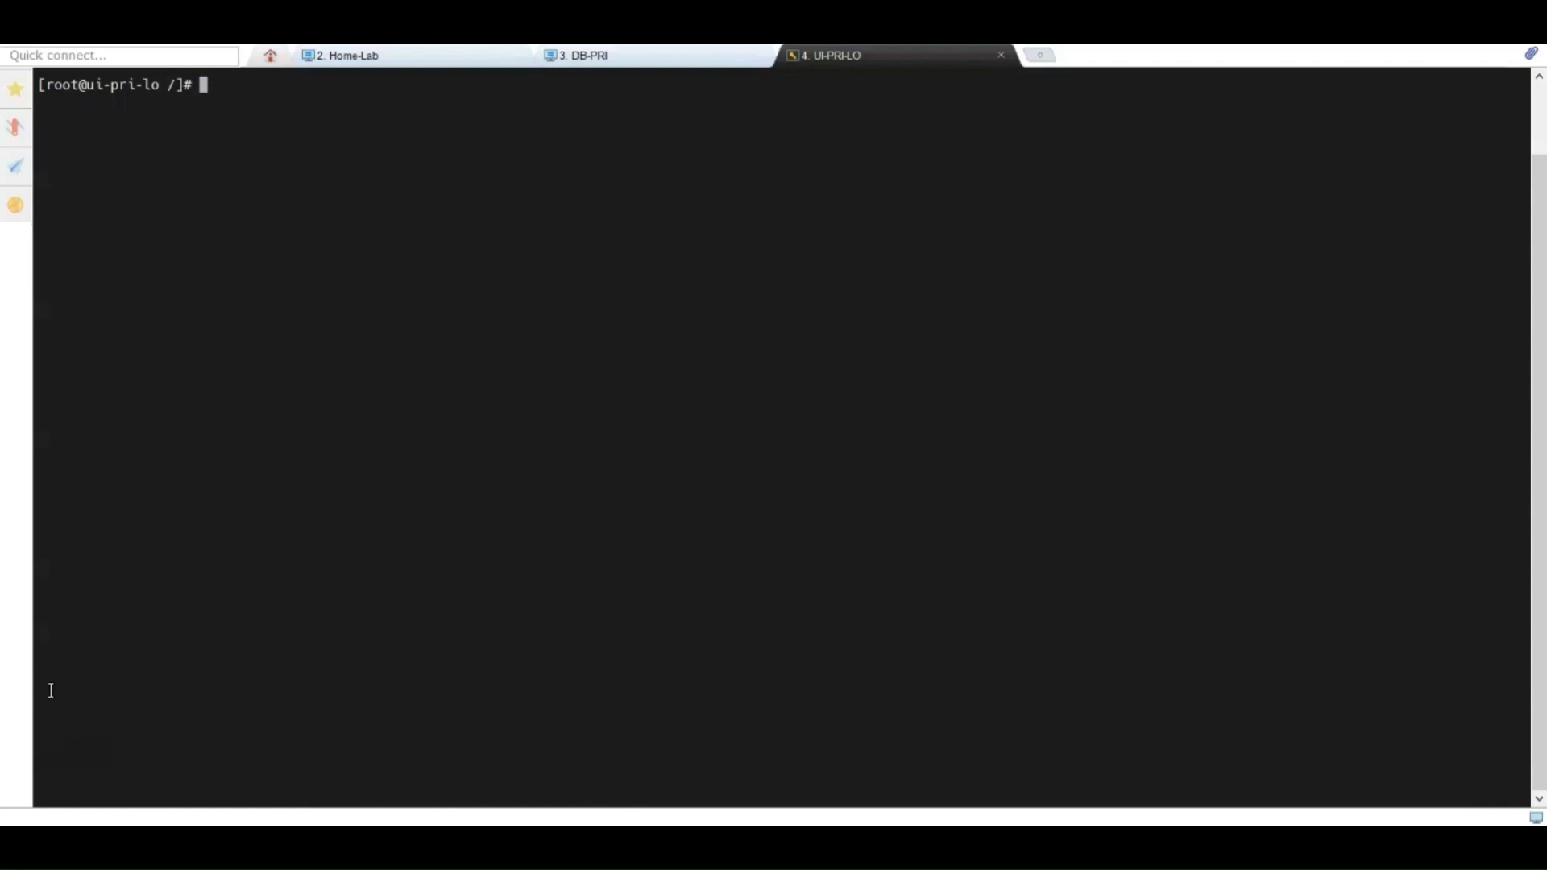
Step: Ping eem-pri and telnet to eem-pri port 5250, clearing the screen after each
{"action": "type", "text": "ping eem-pri"}
{"action": "key", "text": "Return"}
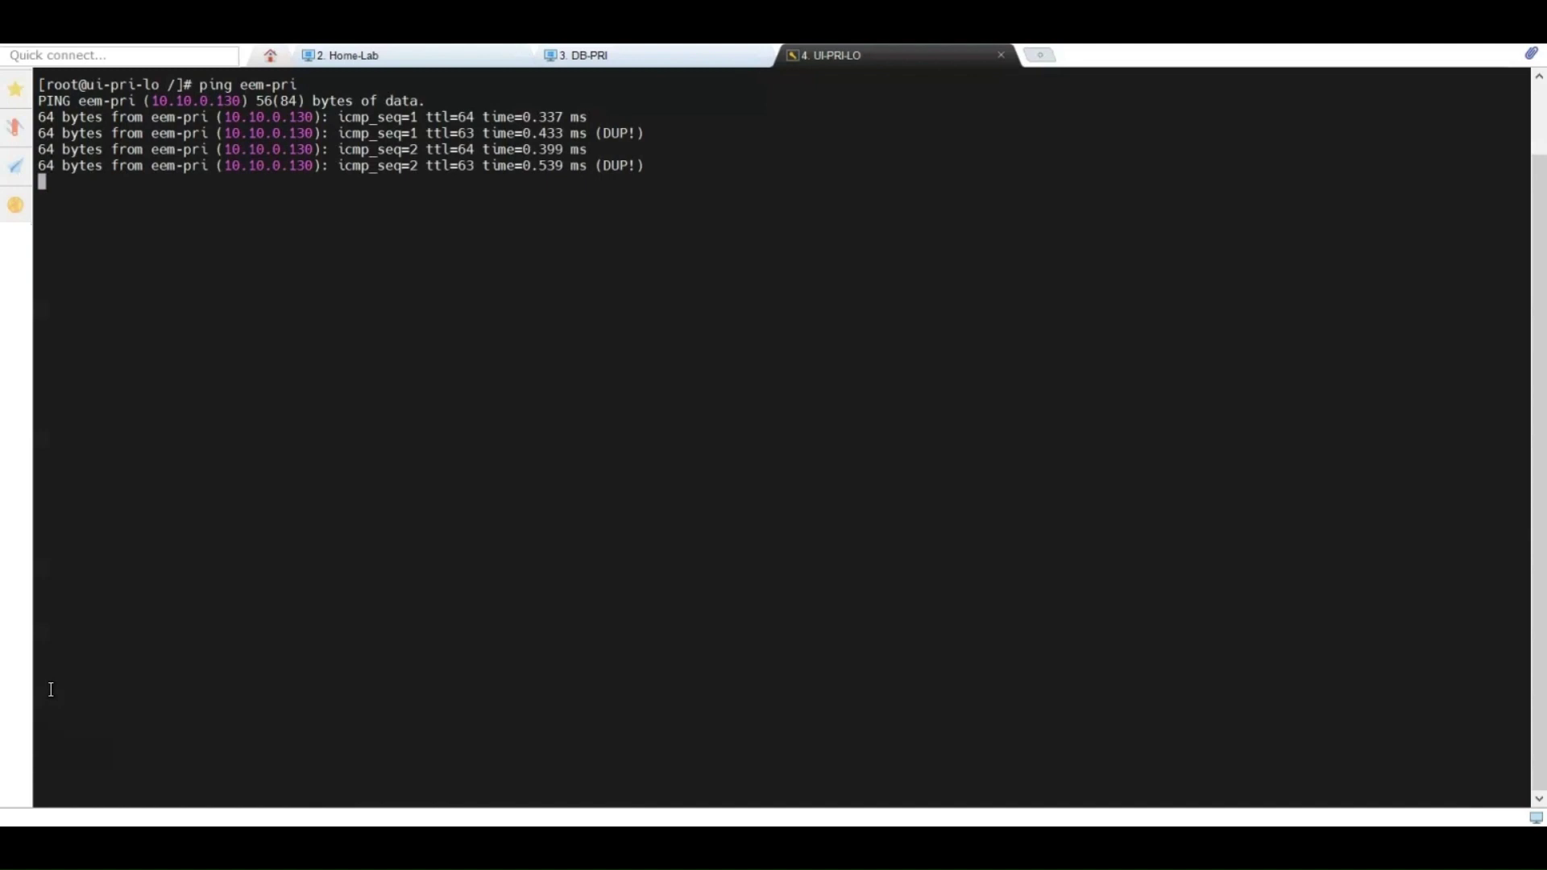
{"action": "key", "text": "ctrl+c"}
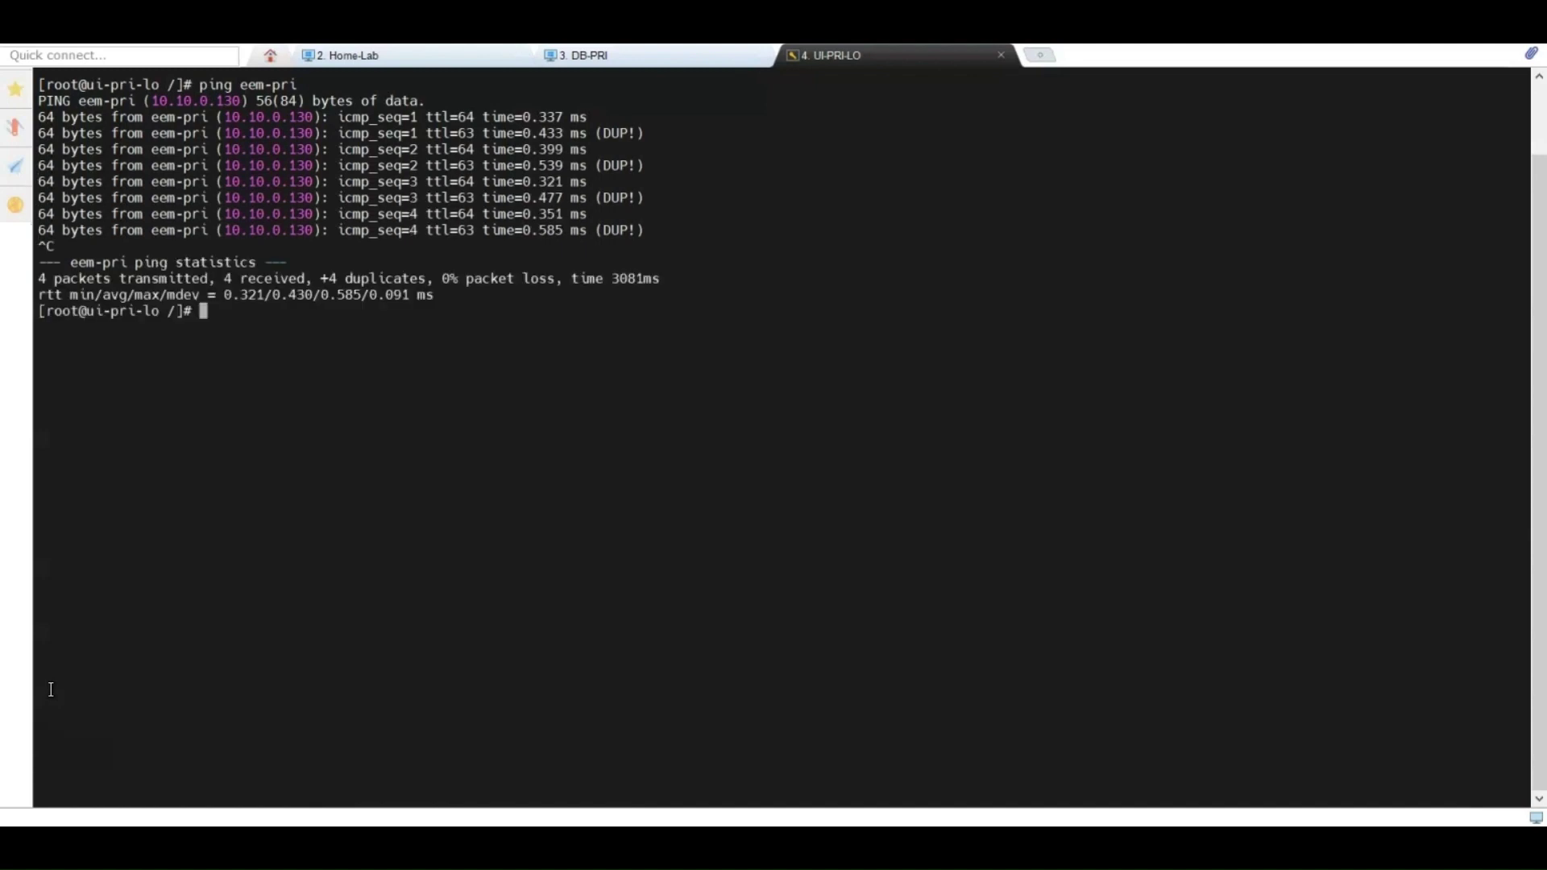
{"action": "type", "text": "clear"}
{"action": "key", "text": "Return"}
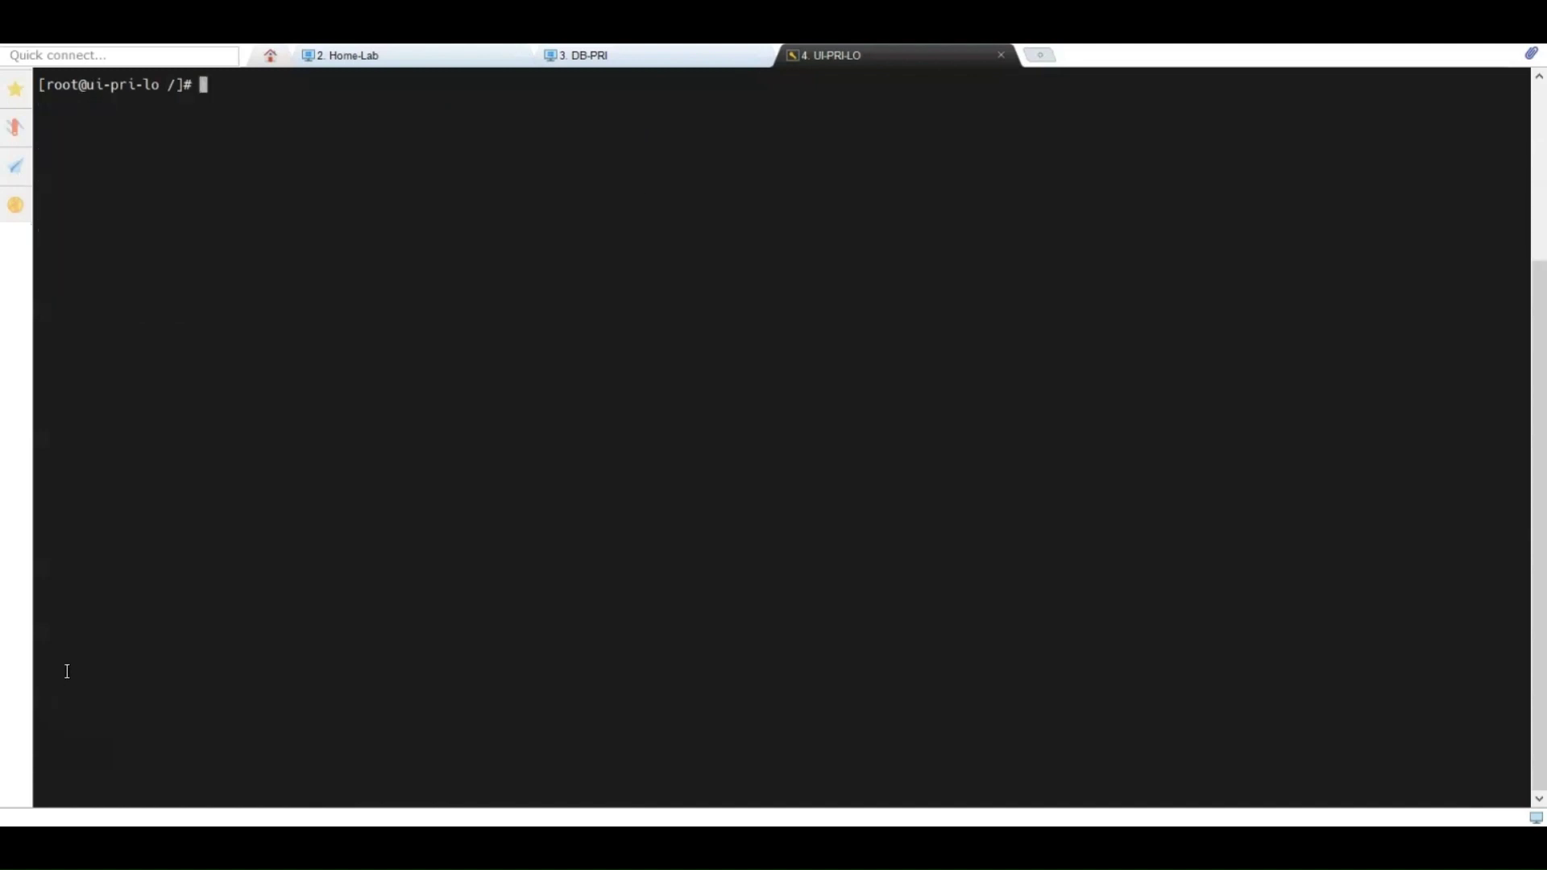
{"action": "type", "text": "telnet eem-pri 5250"}
{"action": "key", "text": "Return"}
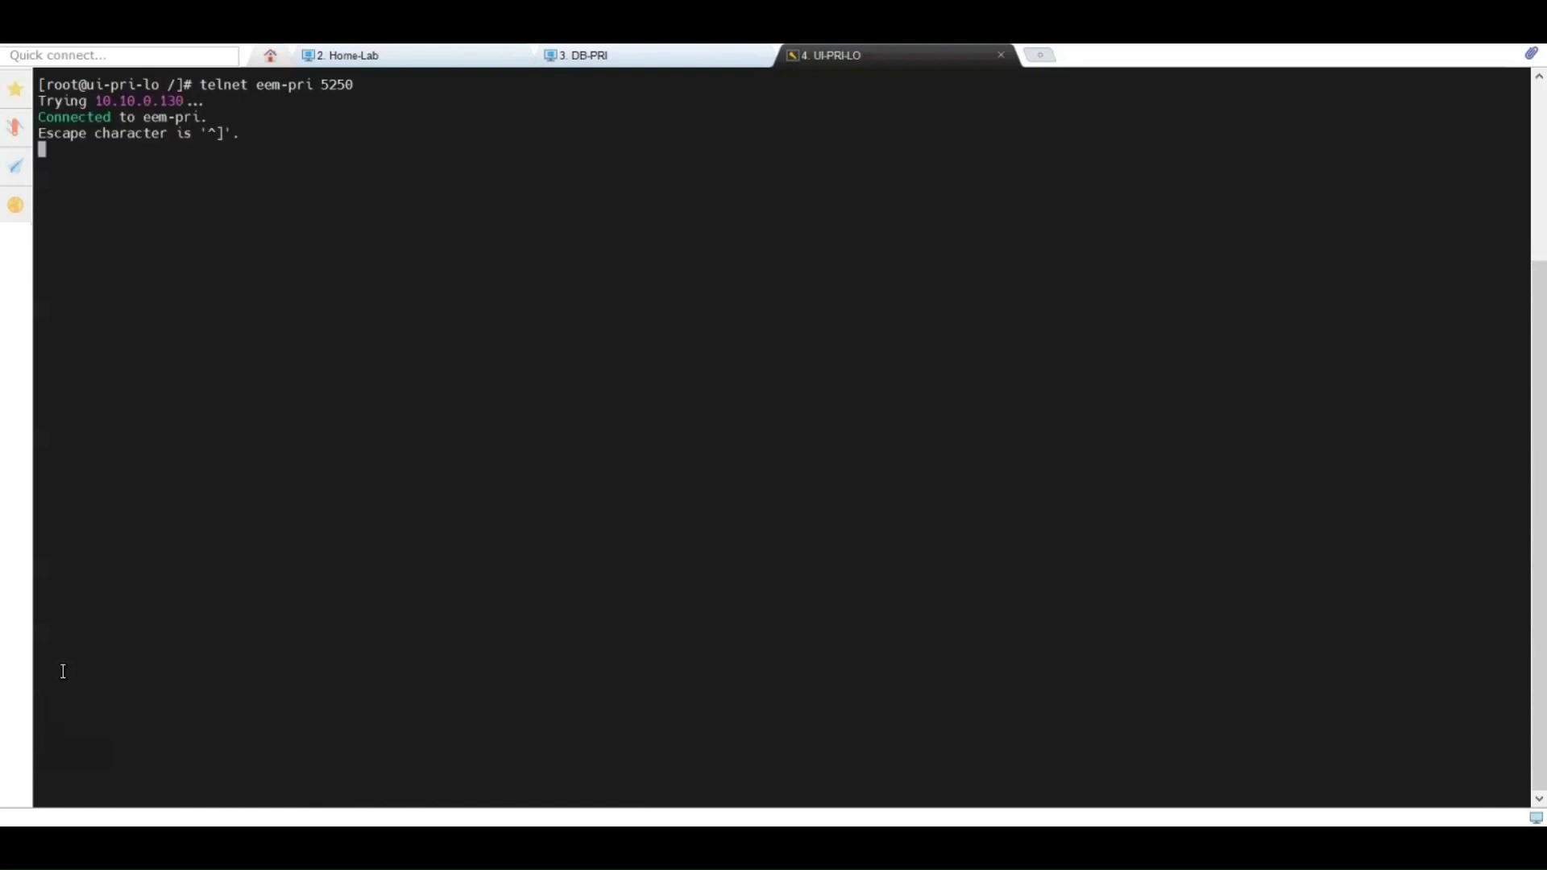
{"action": "key", "text": "ctrl+c"}
{"action": "key", "text": "ctrl+c"}
{"action": "key", "text": "Return"}
{"action": "key", "text": "Return"}
{"action": "key", "text": "Return"}
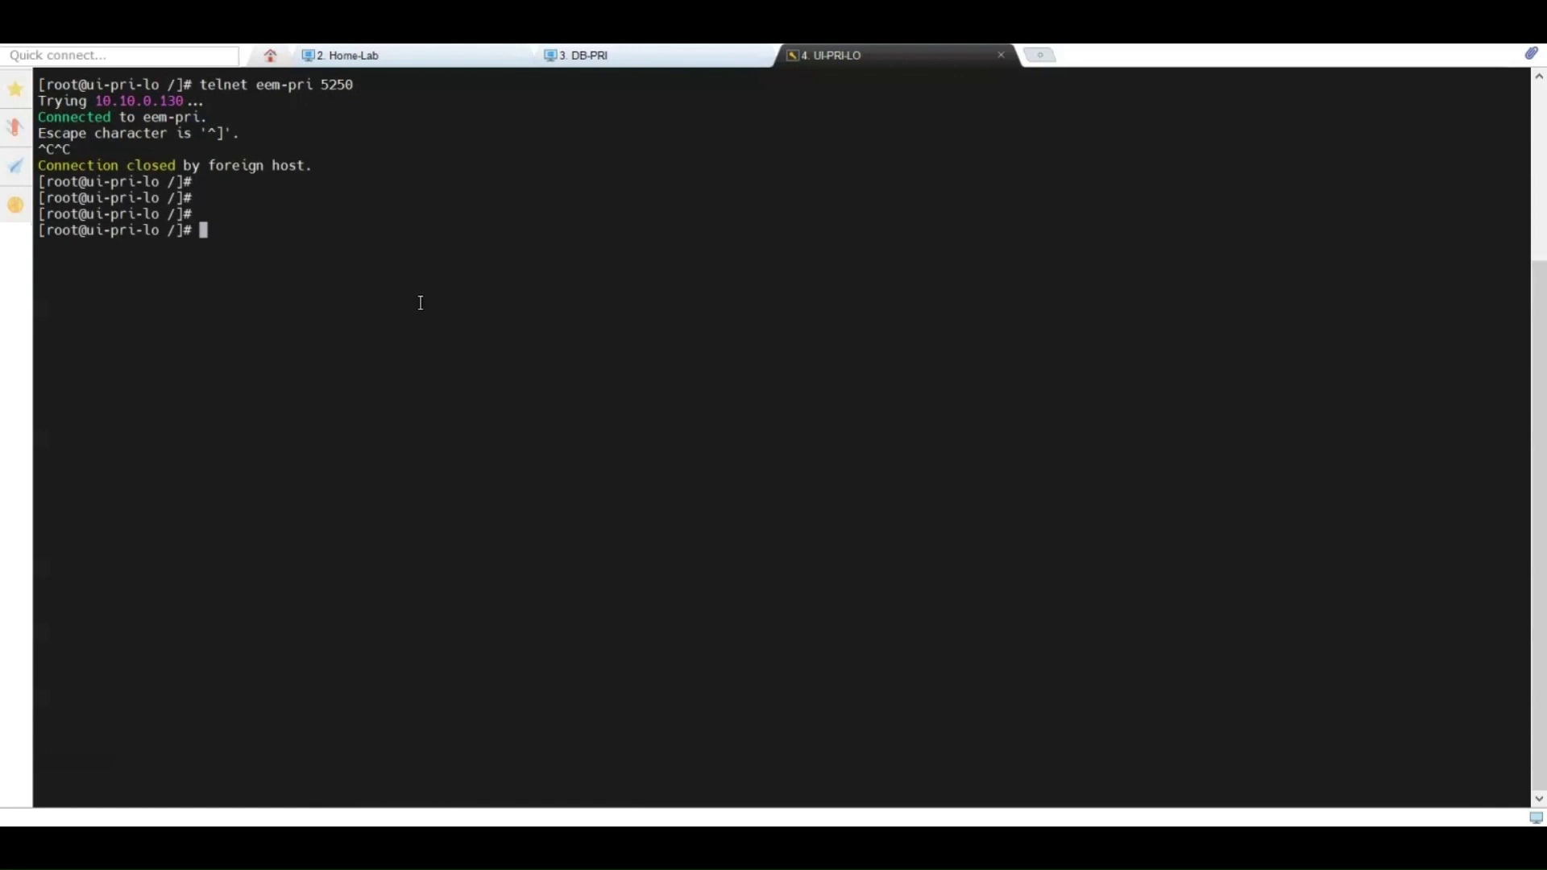
{"action": "type", "text": "clear"}
{"action": "key", "text": "Return"}
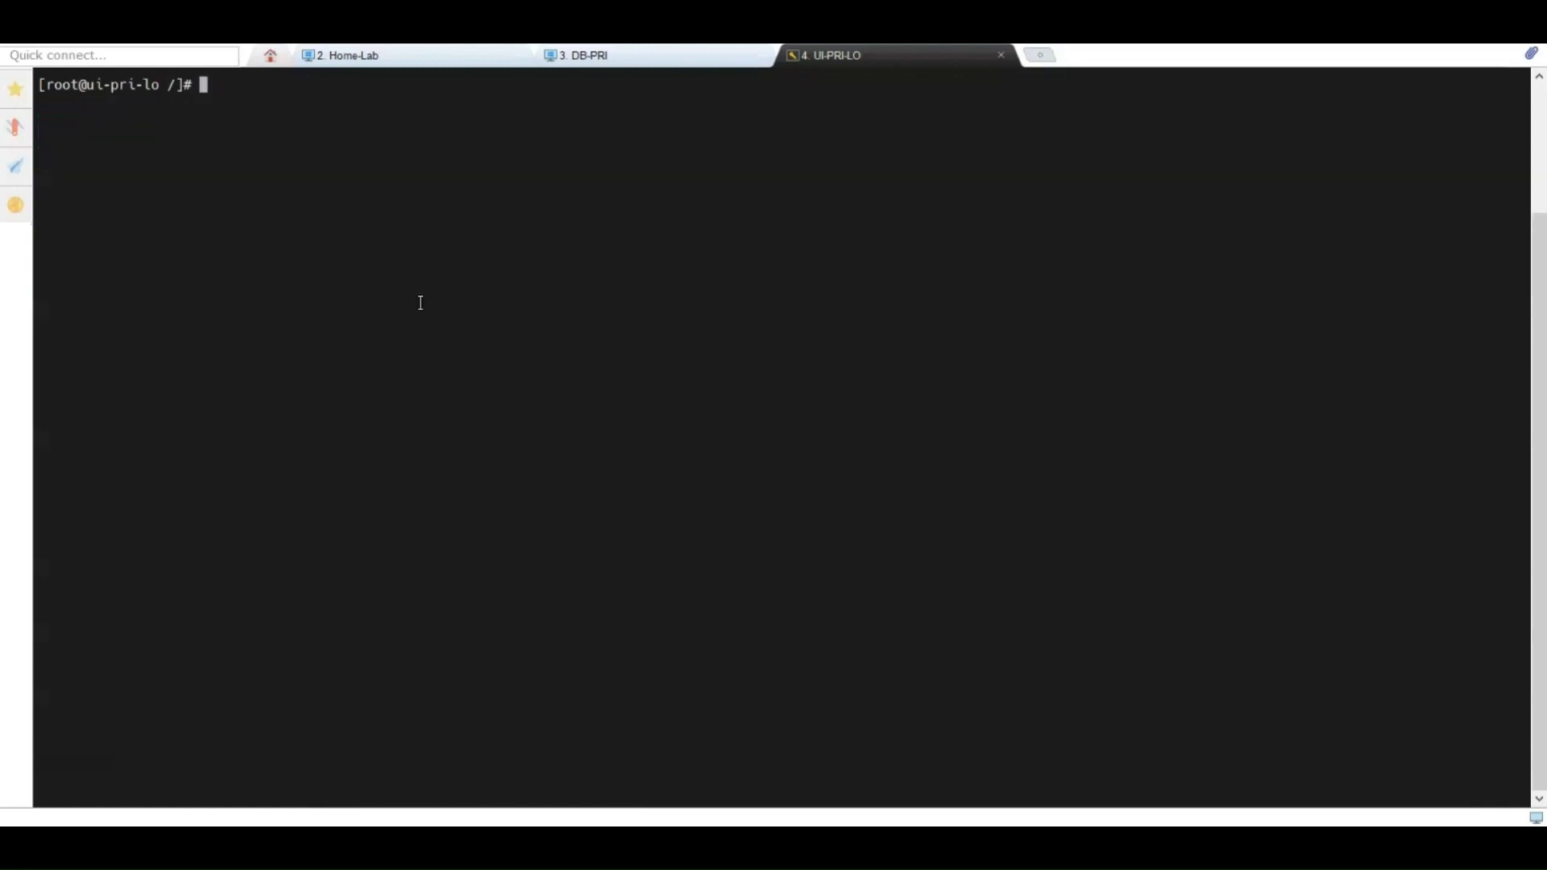
Step: Ping db-pri and telnet to db-pri port 1521 to confirm it answers
{"action": "type", "text": "ping db-pri"}
{"action": "key", "text": "Return"}
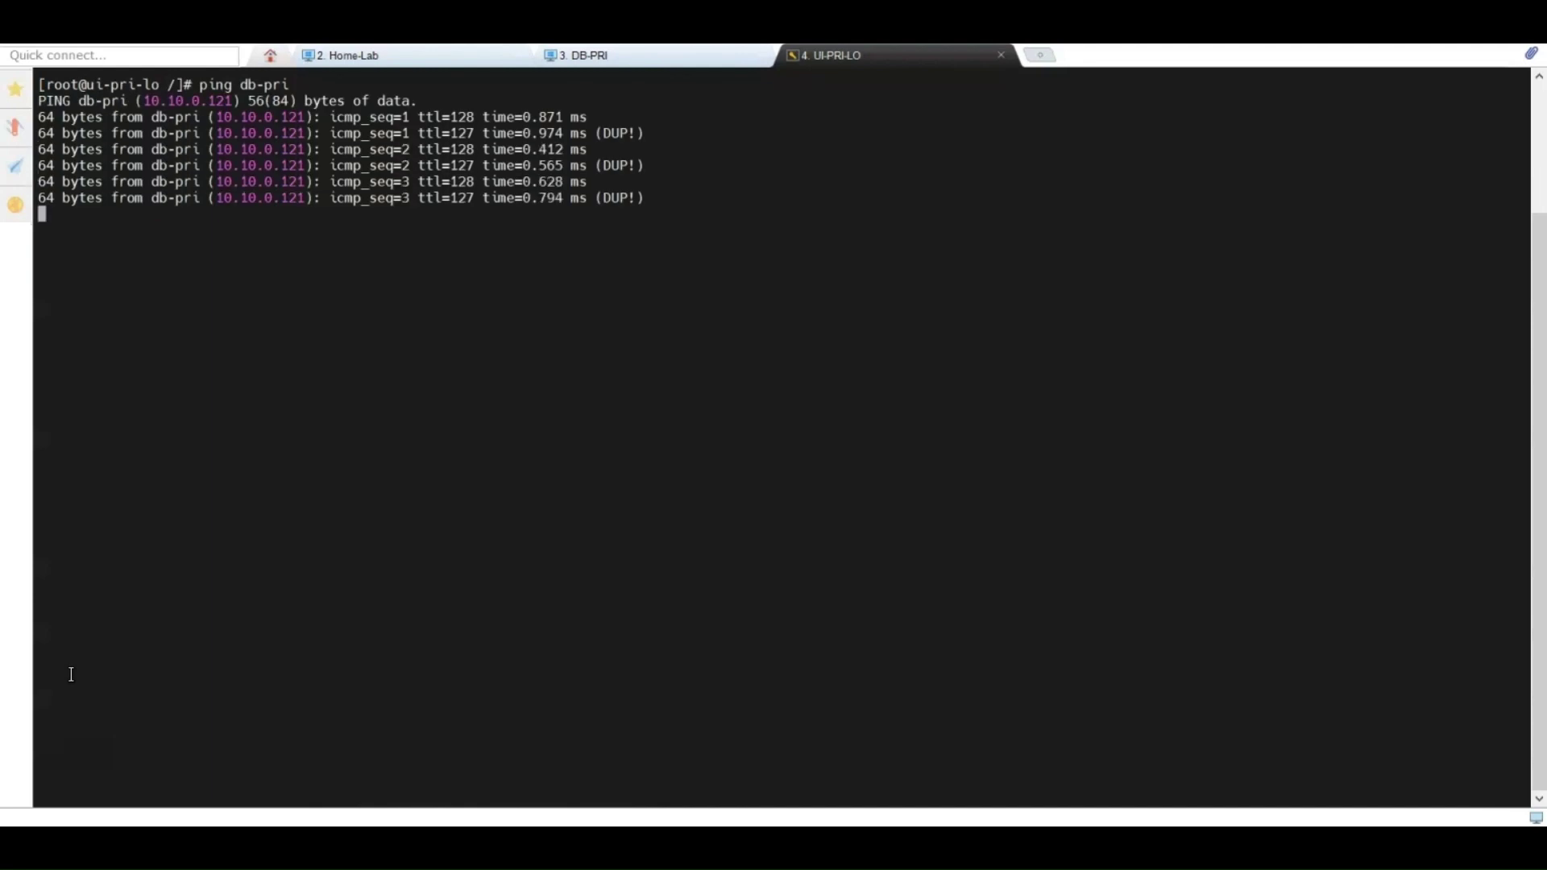
{"action": "key", "text": "ctrl+c"}
{"action": "key", "text": "Up"}
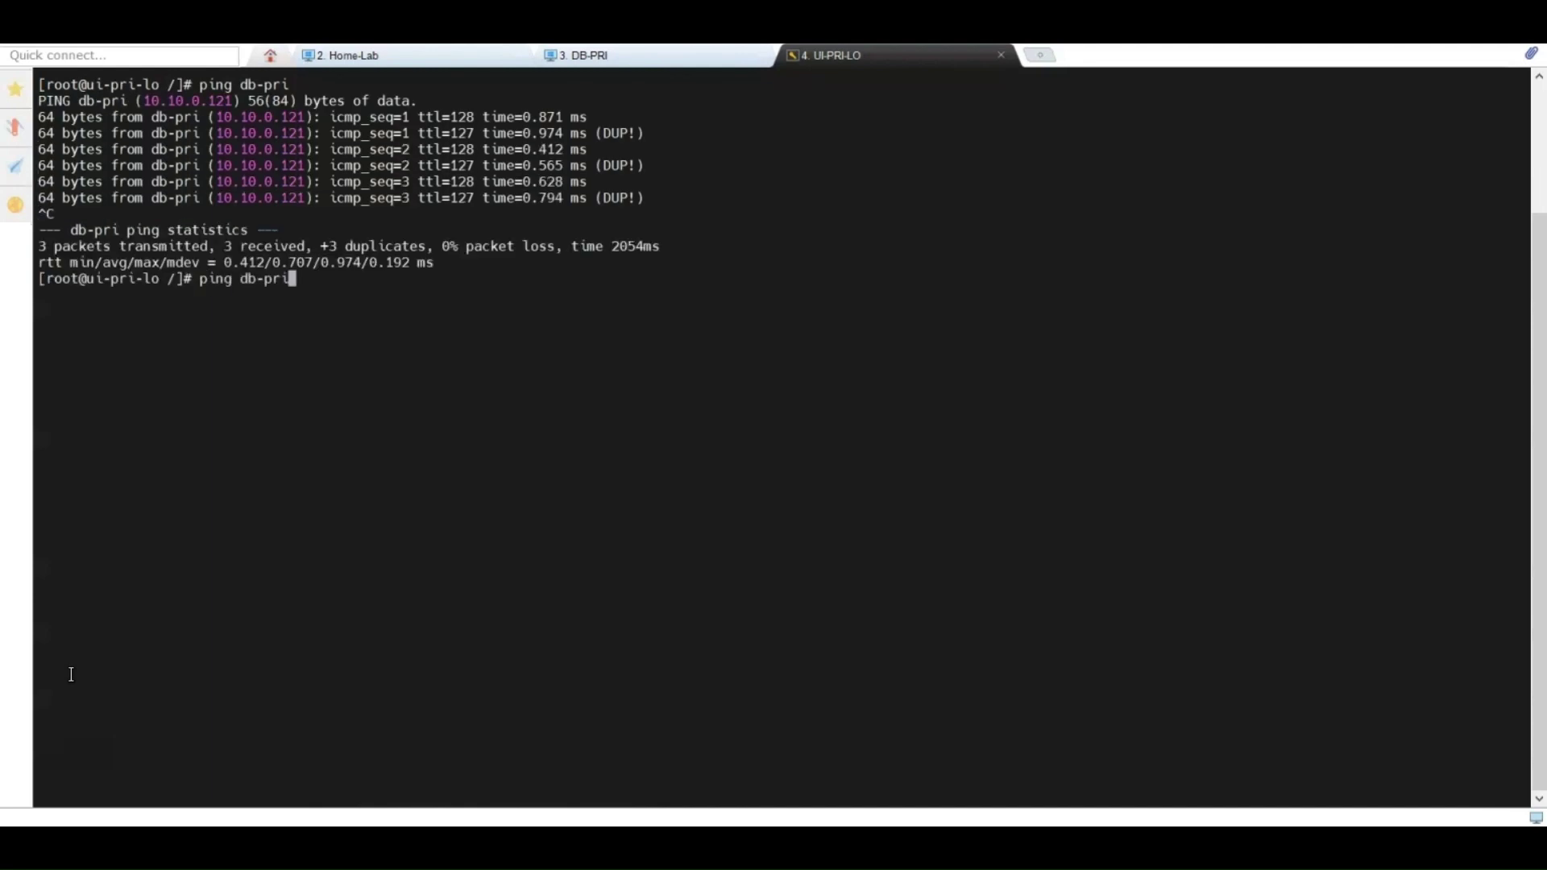
{"action": "key", "text": "Up"}
{"action": "key", "text": "Return"}
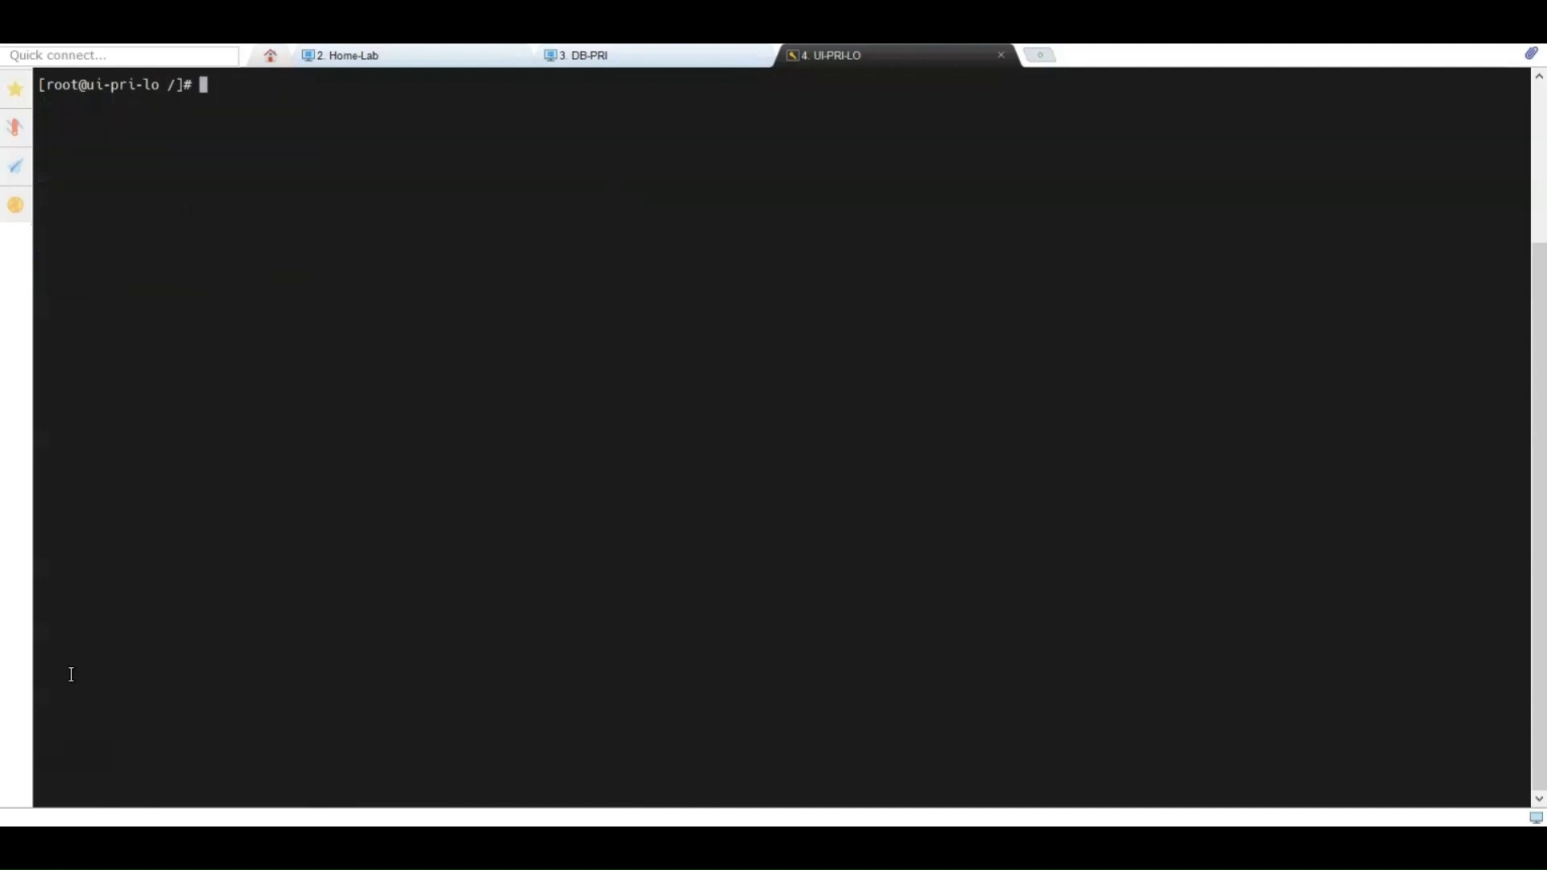
{"action": "type", "text": "telnet db-pri 1521"}
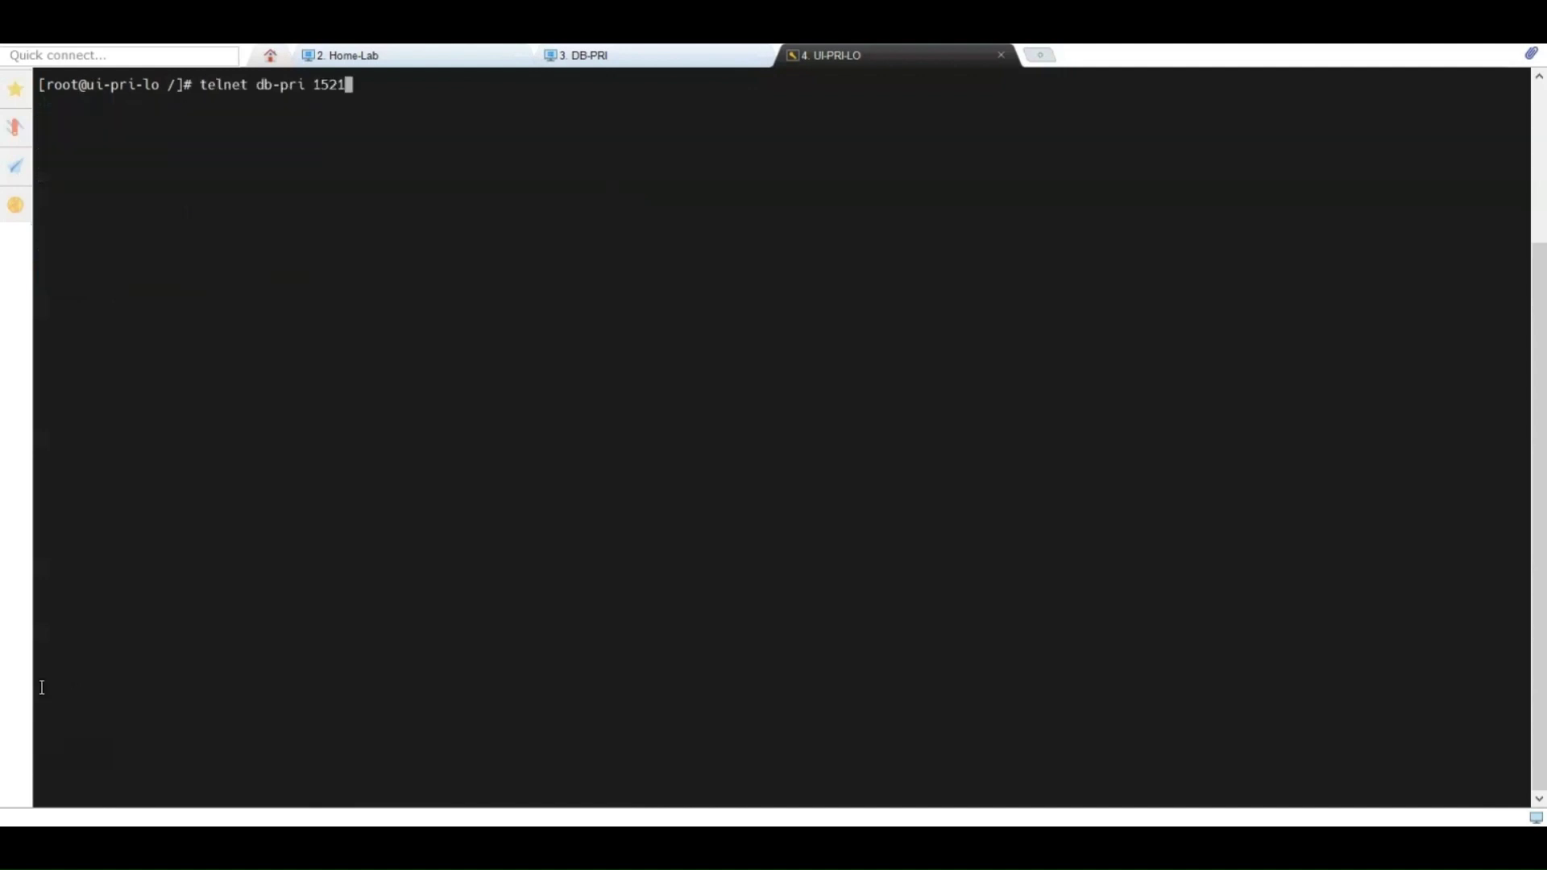
{"action": "key", "text": "Return"}
{"action": "key", "text": "ctrl+c"}
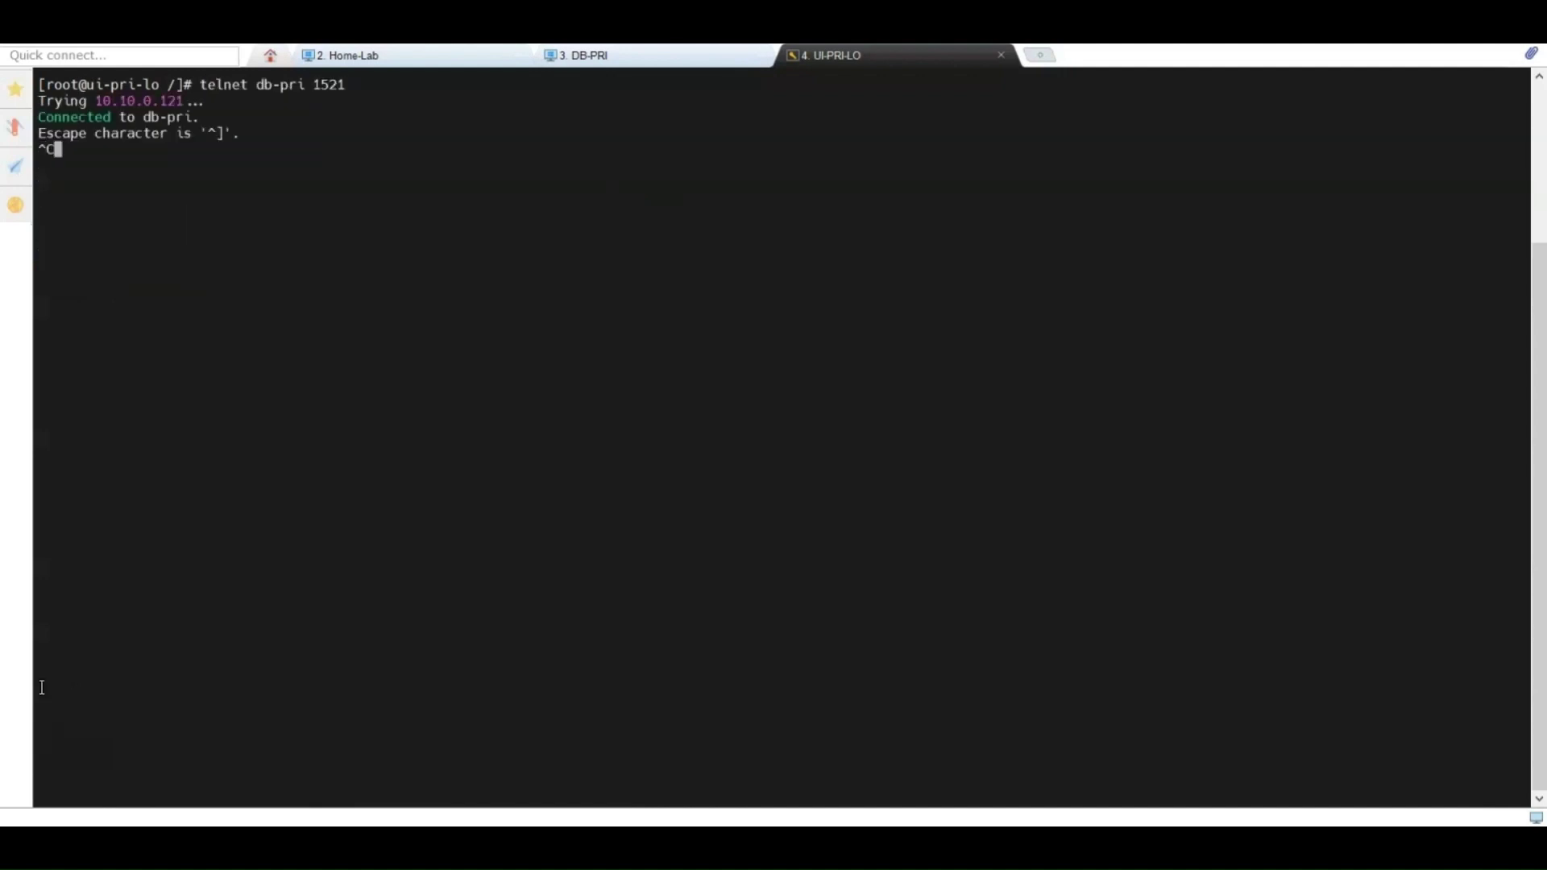
{"action": "key", "text": "Return"}
Step: Ping ae-pri to confirm it responds, then clear the terminal
{"action": "key", "text": "Return"}
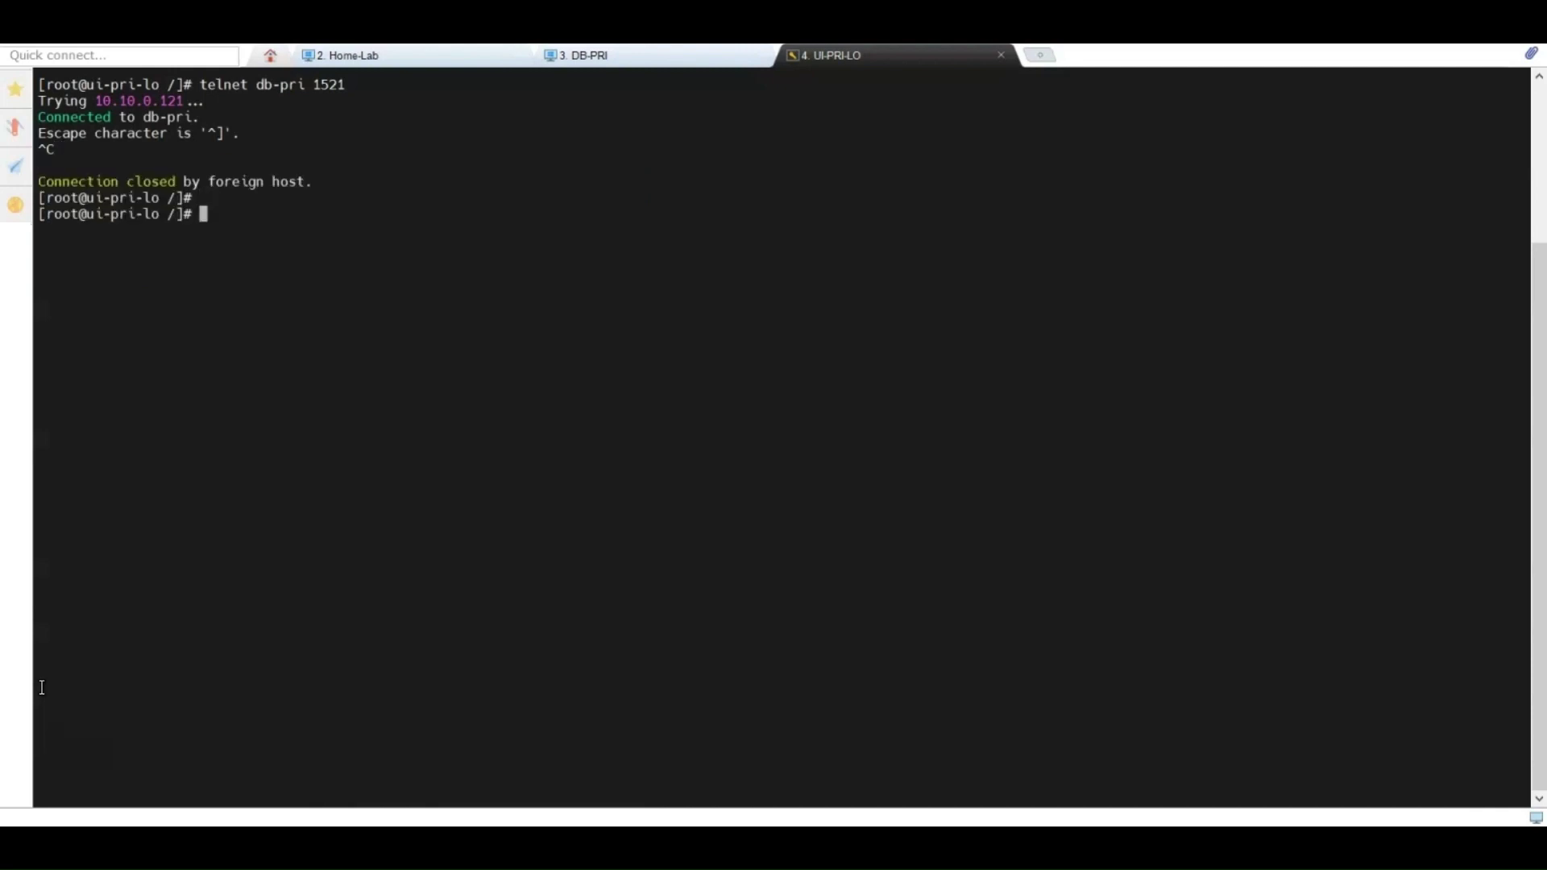
{"action": "type", "text": "clear"}
{"action": "key", "text": "Return"}
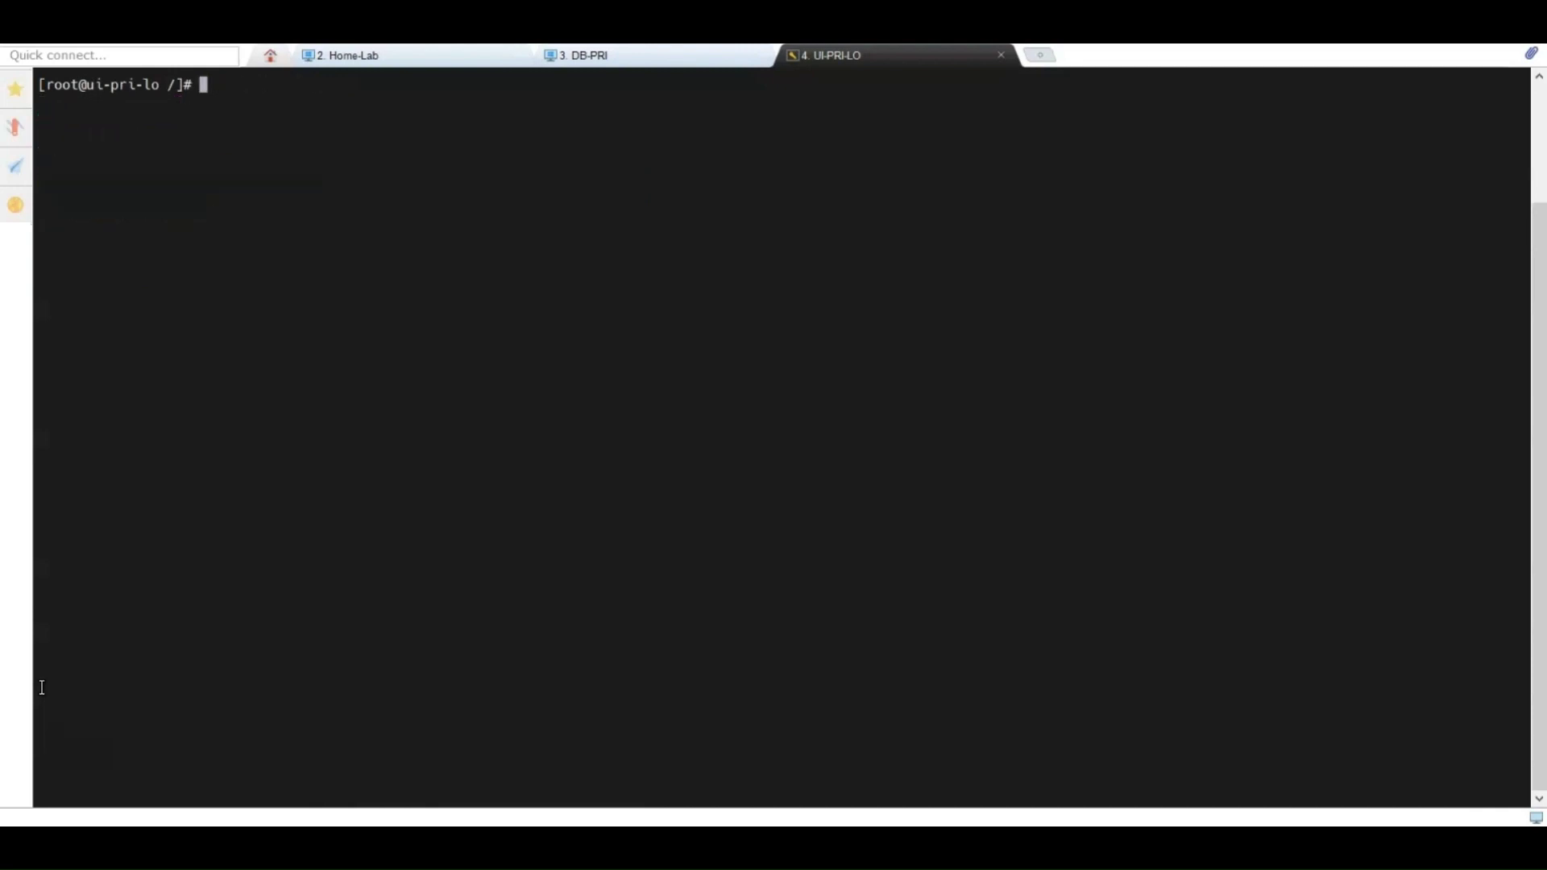
{"action": "type", "text": "ping ae-pri"}
{"action": "key", "text": "Return"}
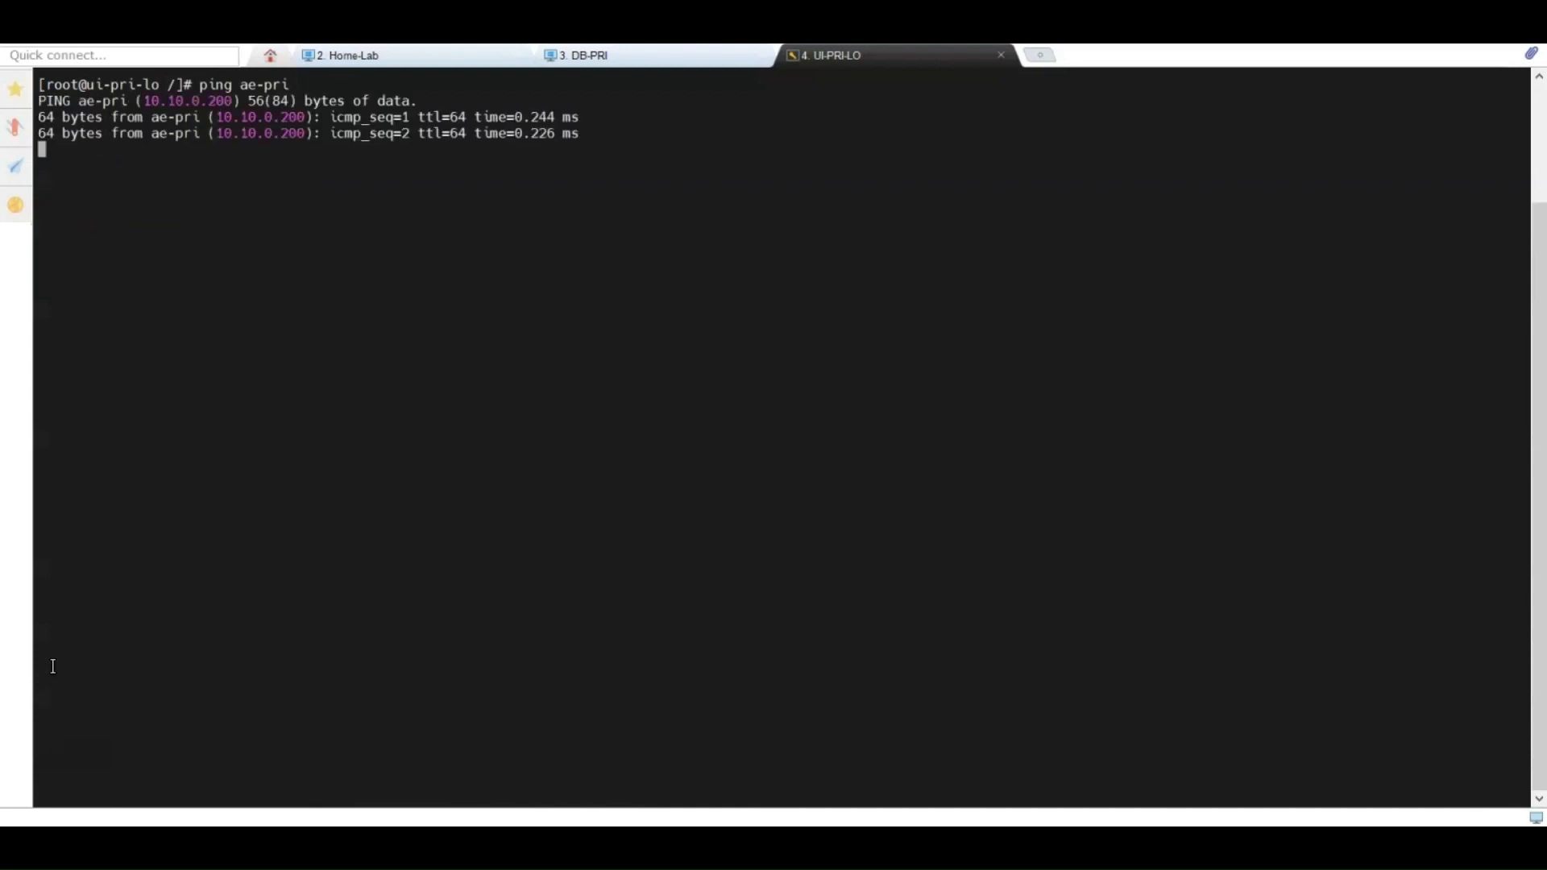
{"action": "key", "text": "ctrl+c"}
{"action": "type", "text": "cl"}
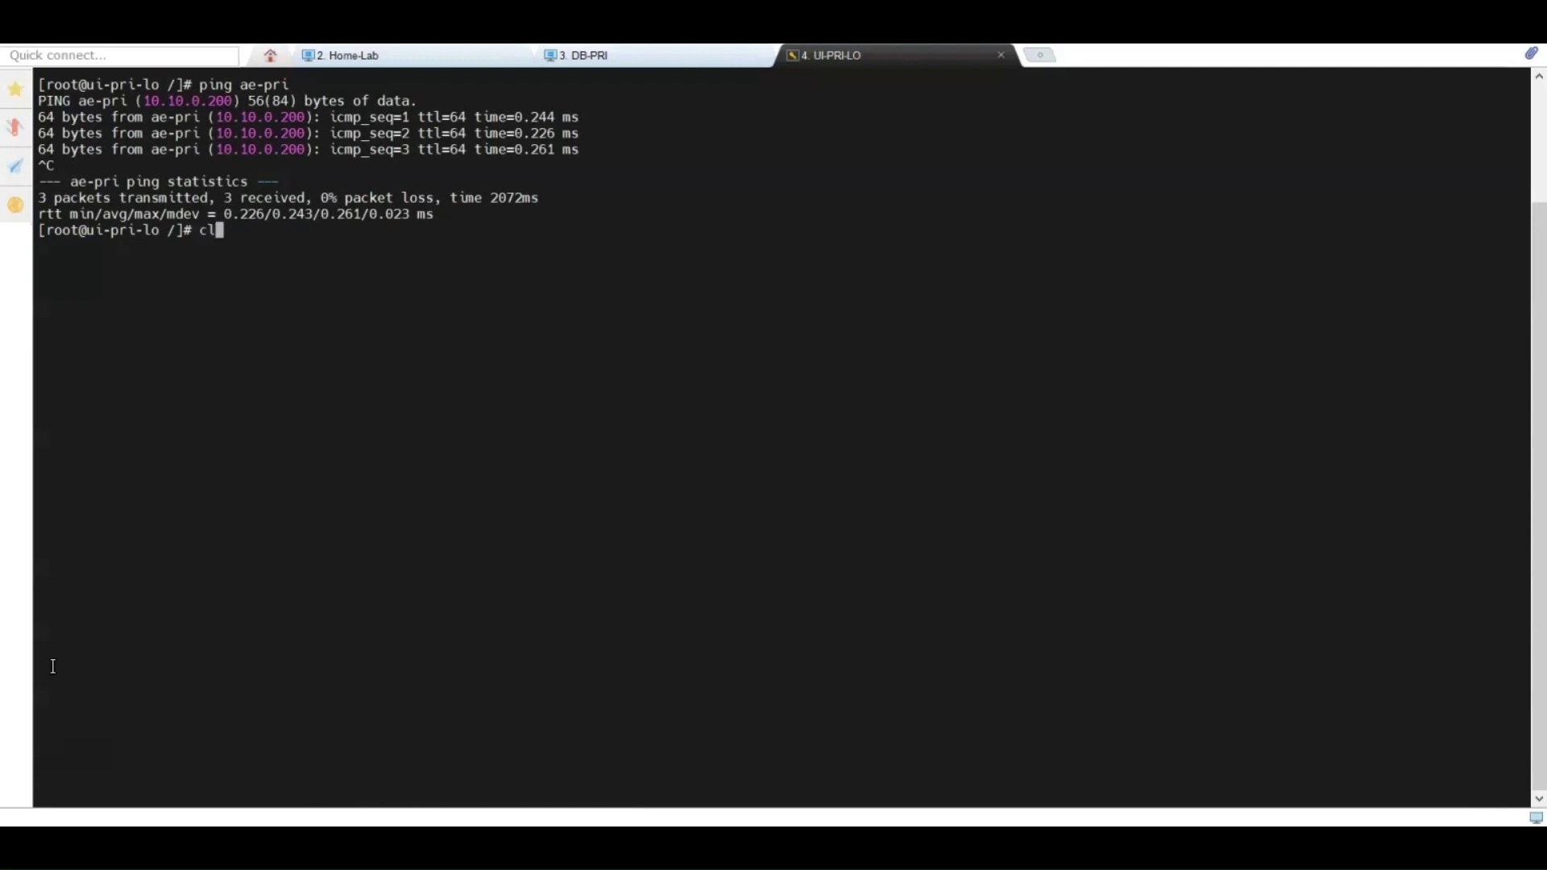
{"action": "type", "text": "ear"}
{"action": "key", "text": "Return"}
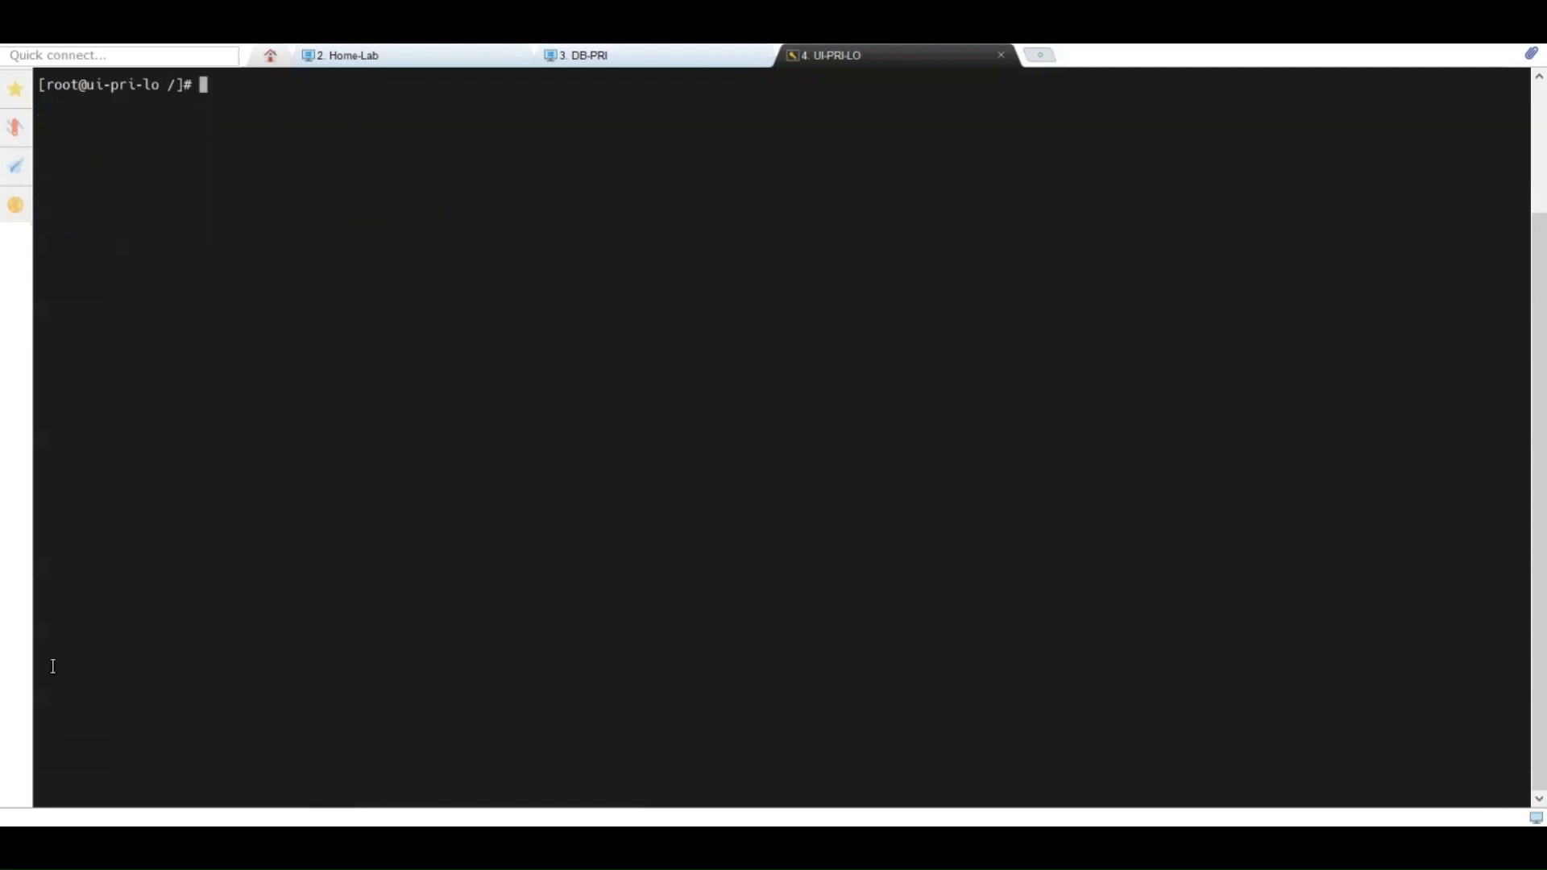
Step: Mount the AutoSysLIN12.1.00.00.iso image at /mnt/disc with the pasted mount -o loop command
{"action": "right_click", "coordinate": [180, 553]}
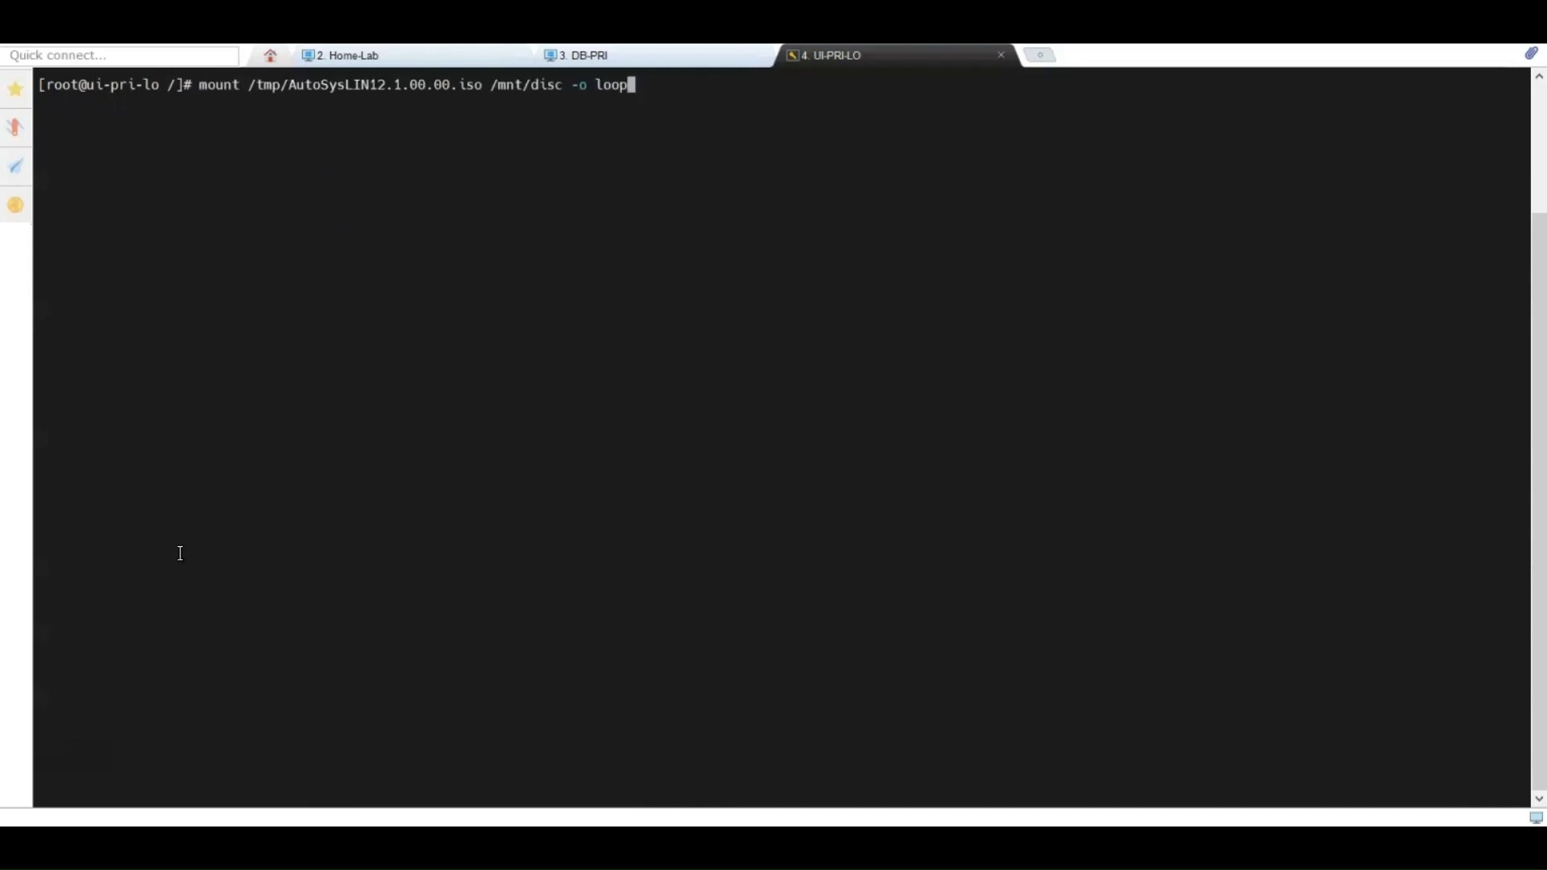
{"action": "key", "text": "Return"}
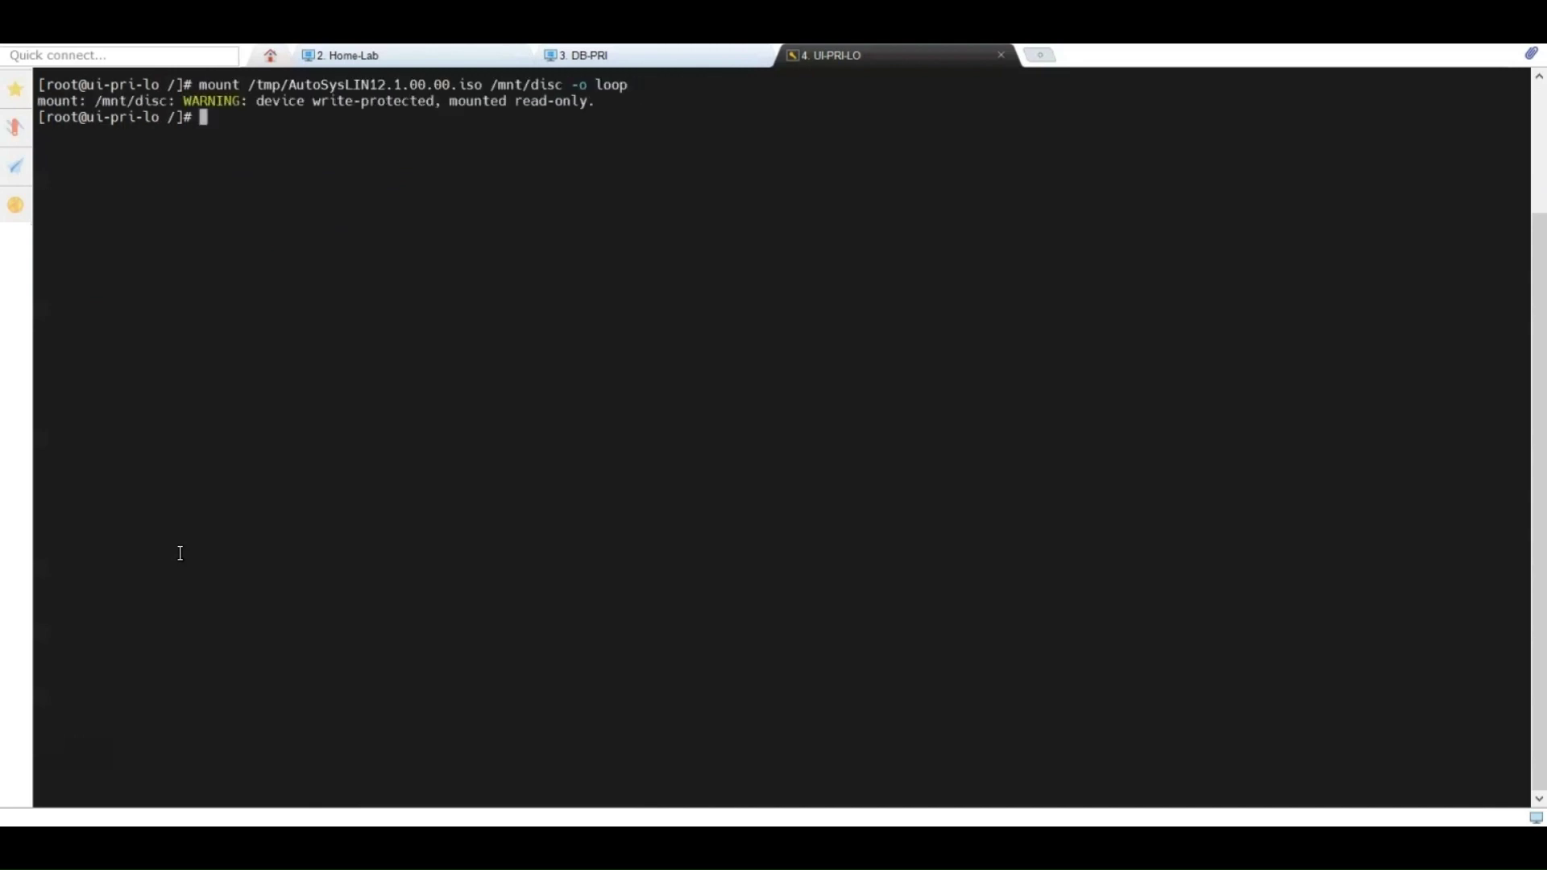
{"action": "key", "text": "Return"}
{"action": "key", "text": "Return"}
{"action": "key", "text": "Return"}
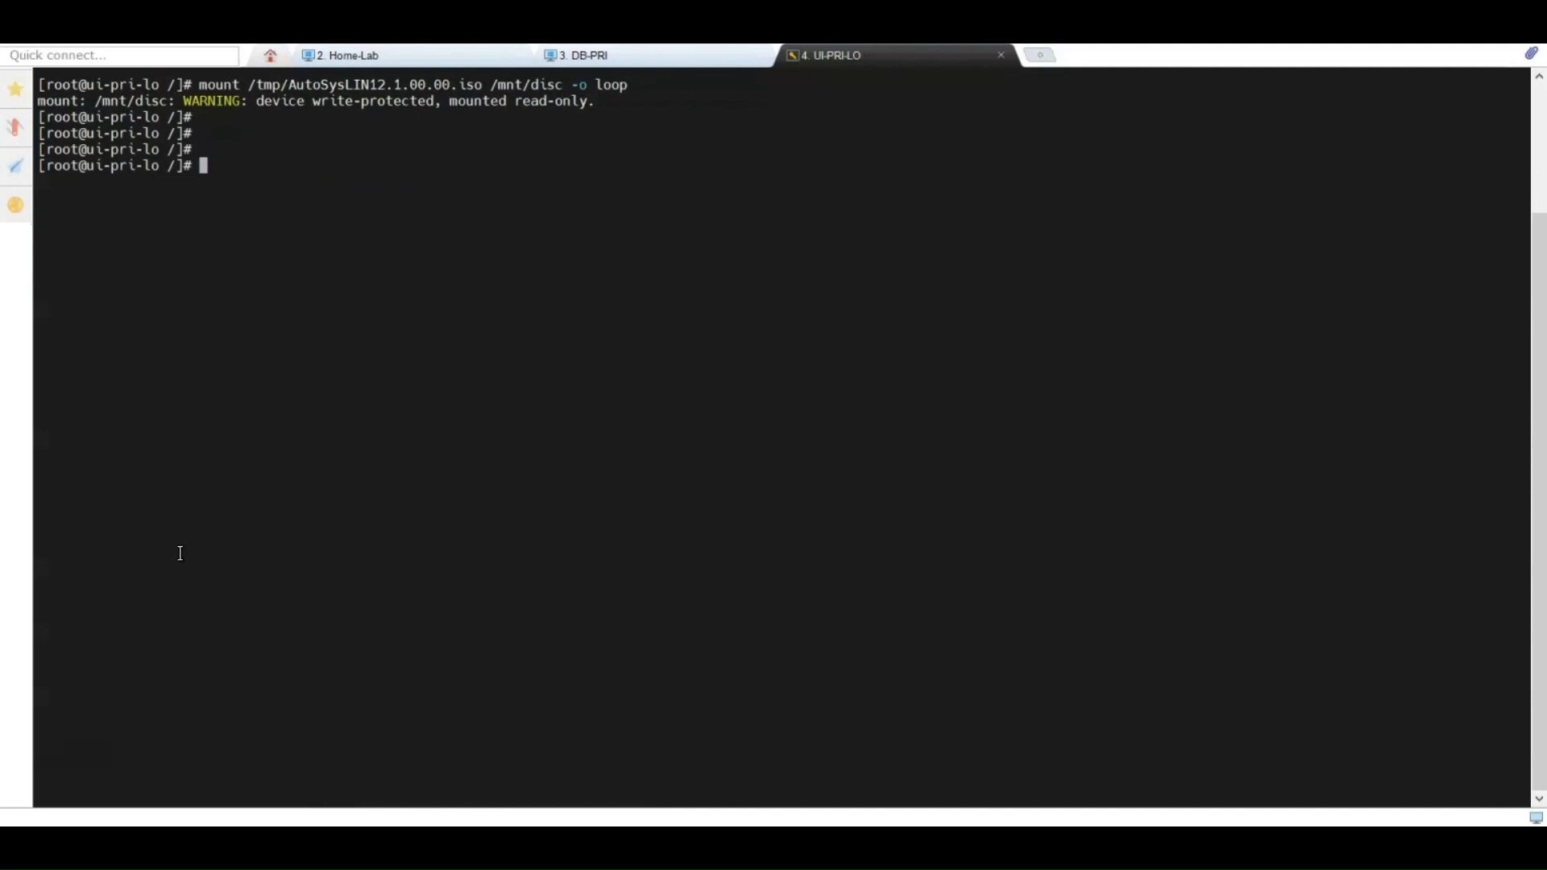
{"action": "type", "text": "clear"}
Step: Change into /opt/oracle and list its contents
{"action": "key", "text": "Return"}
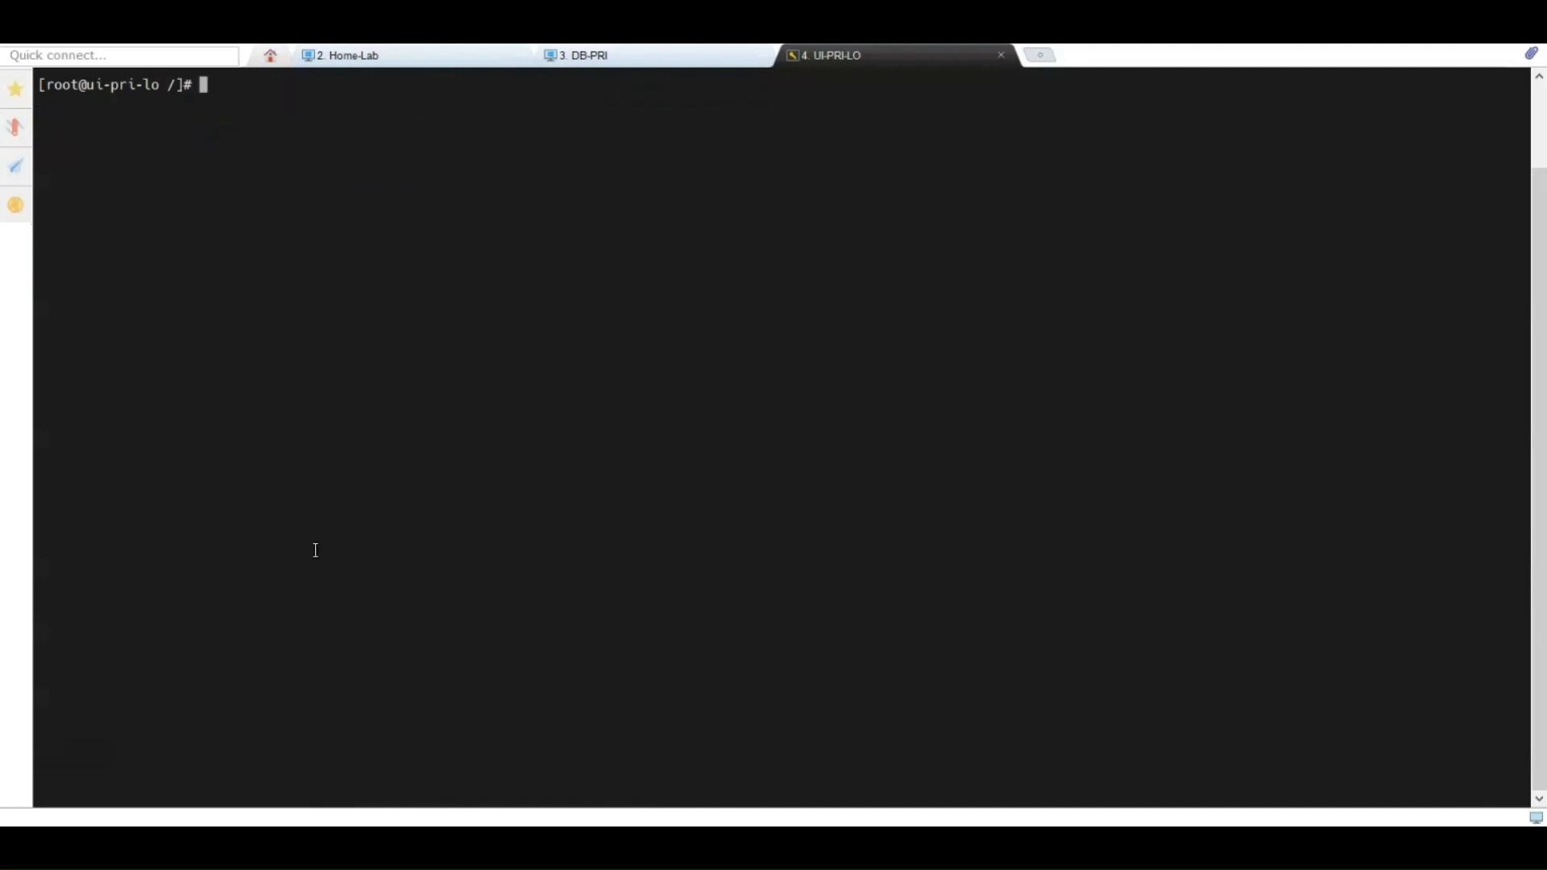
{"action": "type", "text": "cd /o"}
{"action": "key", "text": "Tab"}
{"action": "type", "text": "or"}
{"action": "key", "text": "Tab"}
{"action": "key", "text": "Return"}
{"action": "type", "text": "ll"}
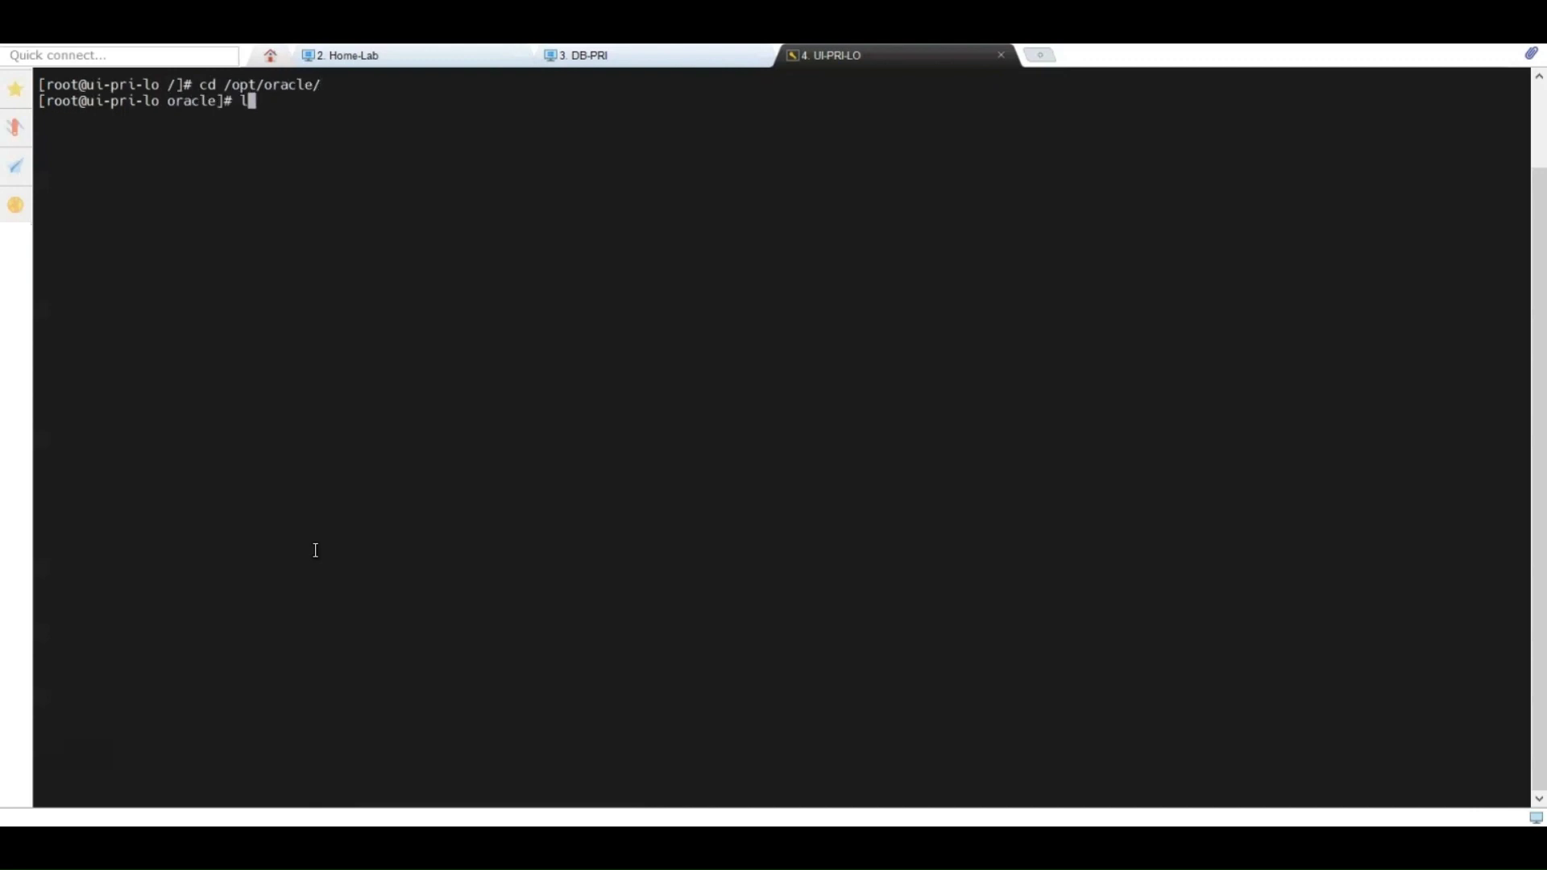
{"action": "key", "text": "Return"}
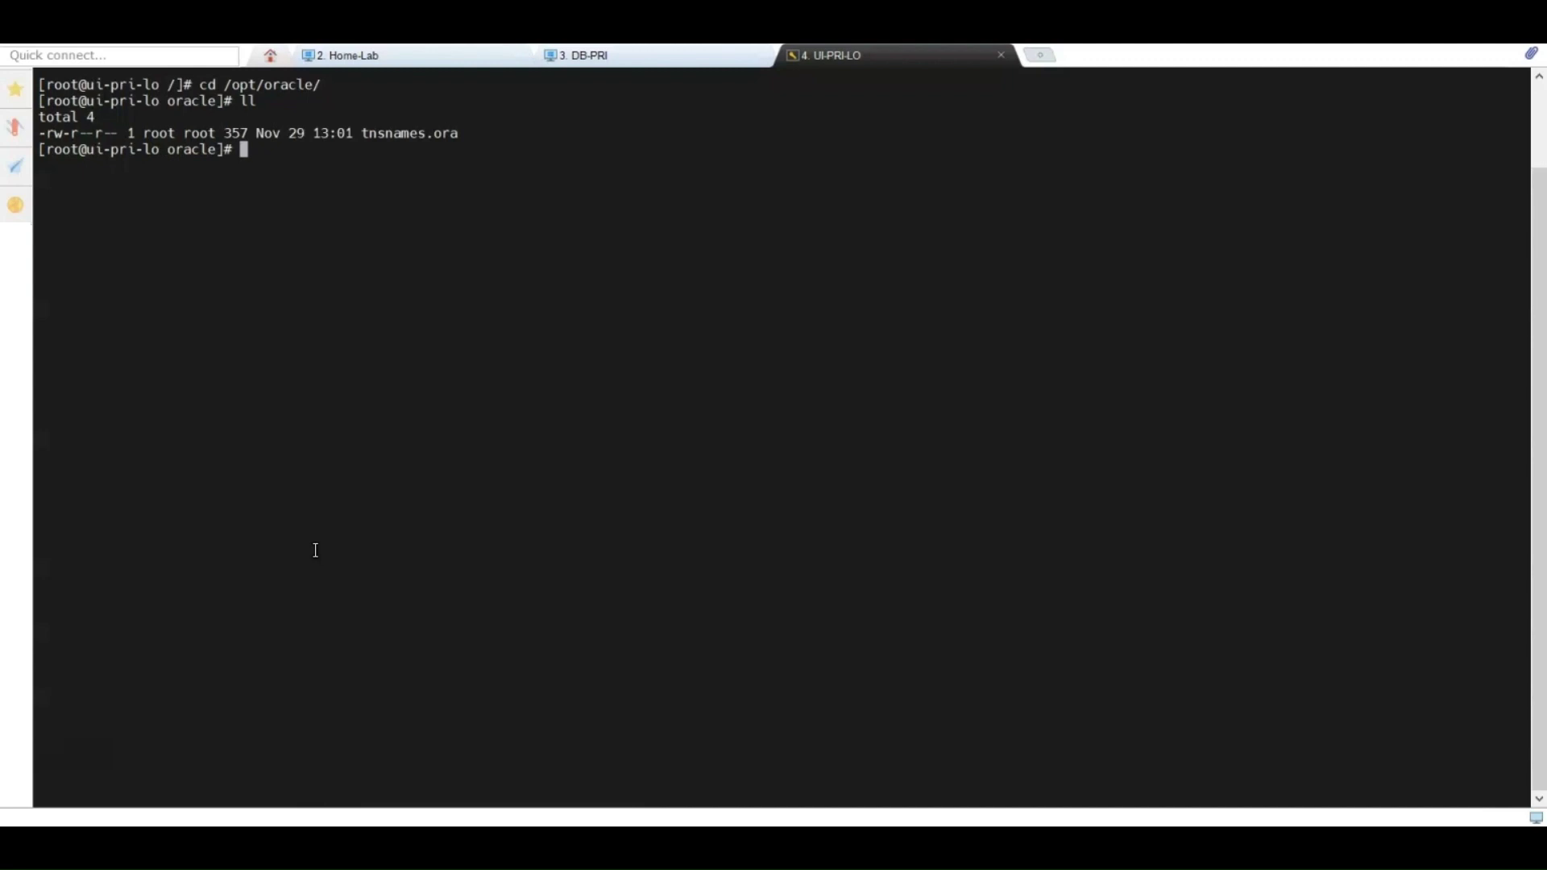
Step: Move into /mnt/disc, list the installer files, and clear the screen
{"action": "type", "text": "cd /mnt/d"}
{"action": "key", "text": "Tab"}
{"action": "key", "text": "Return"}
{"action": "type", "text": "ll"}
{"action": "key", "text": "Return"}
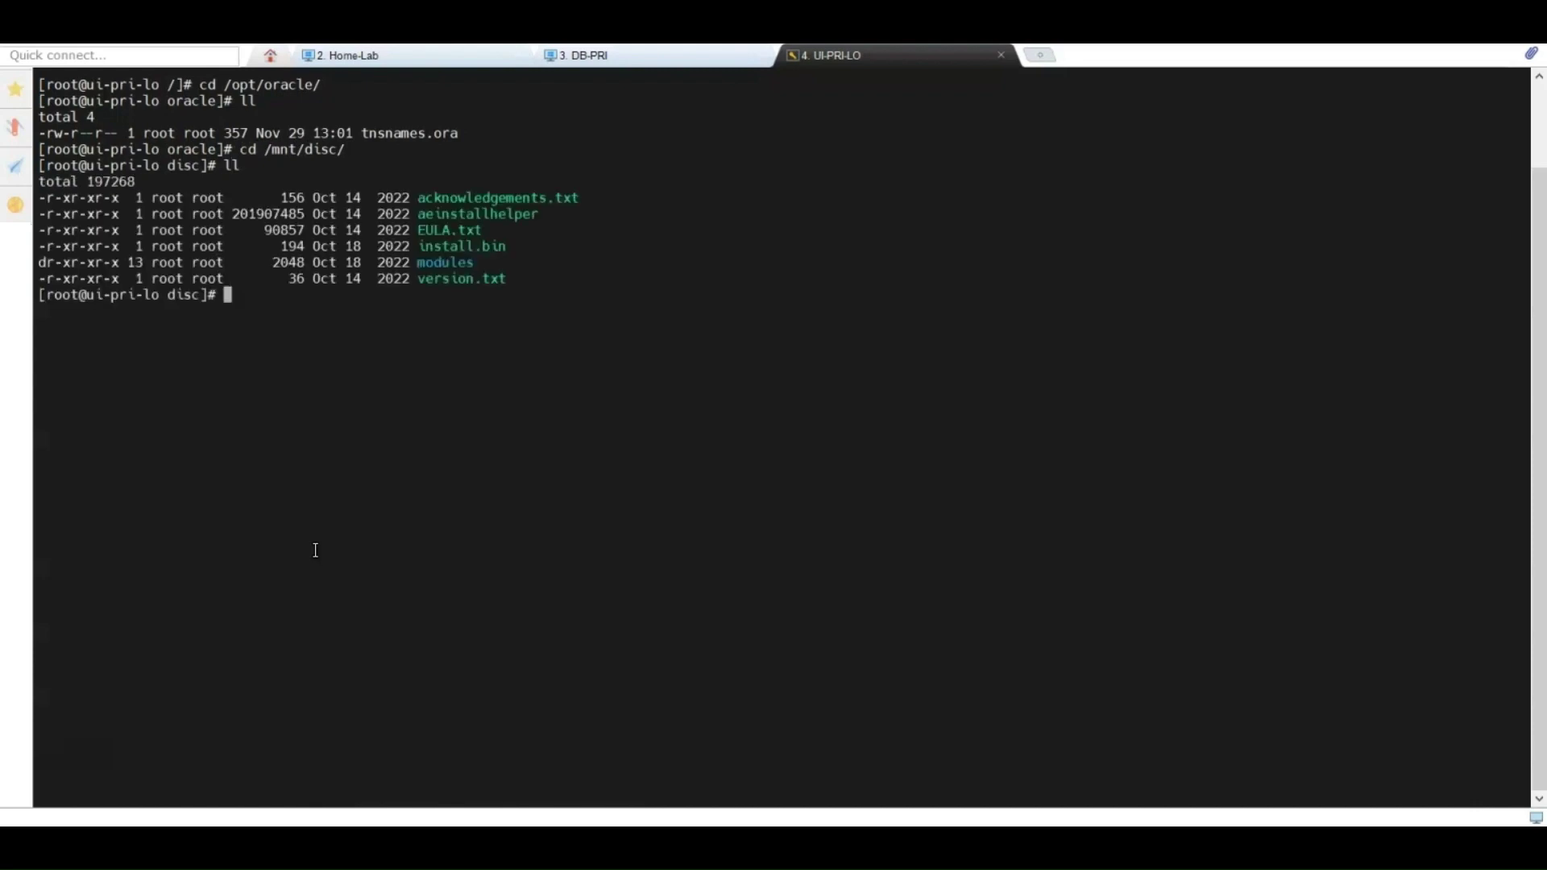
{"action": "type", "text": "clear"}
{"action": "key", "text": "Return"}
Step: Launch ./install.bin and accept the AutoSys license agreement
{"action": "type", "text": "./inst"}
{"action": "key", "text": "Tab"}
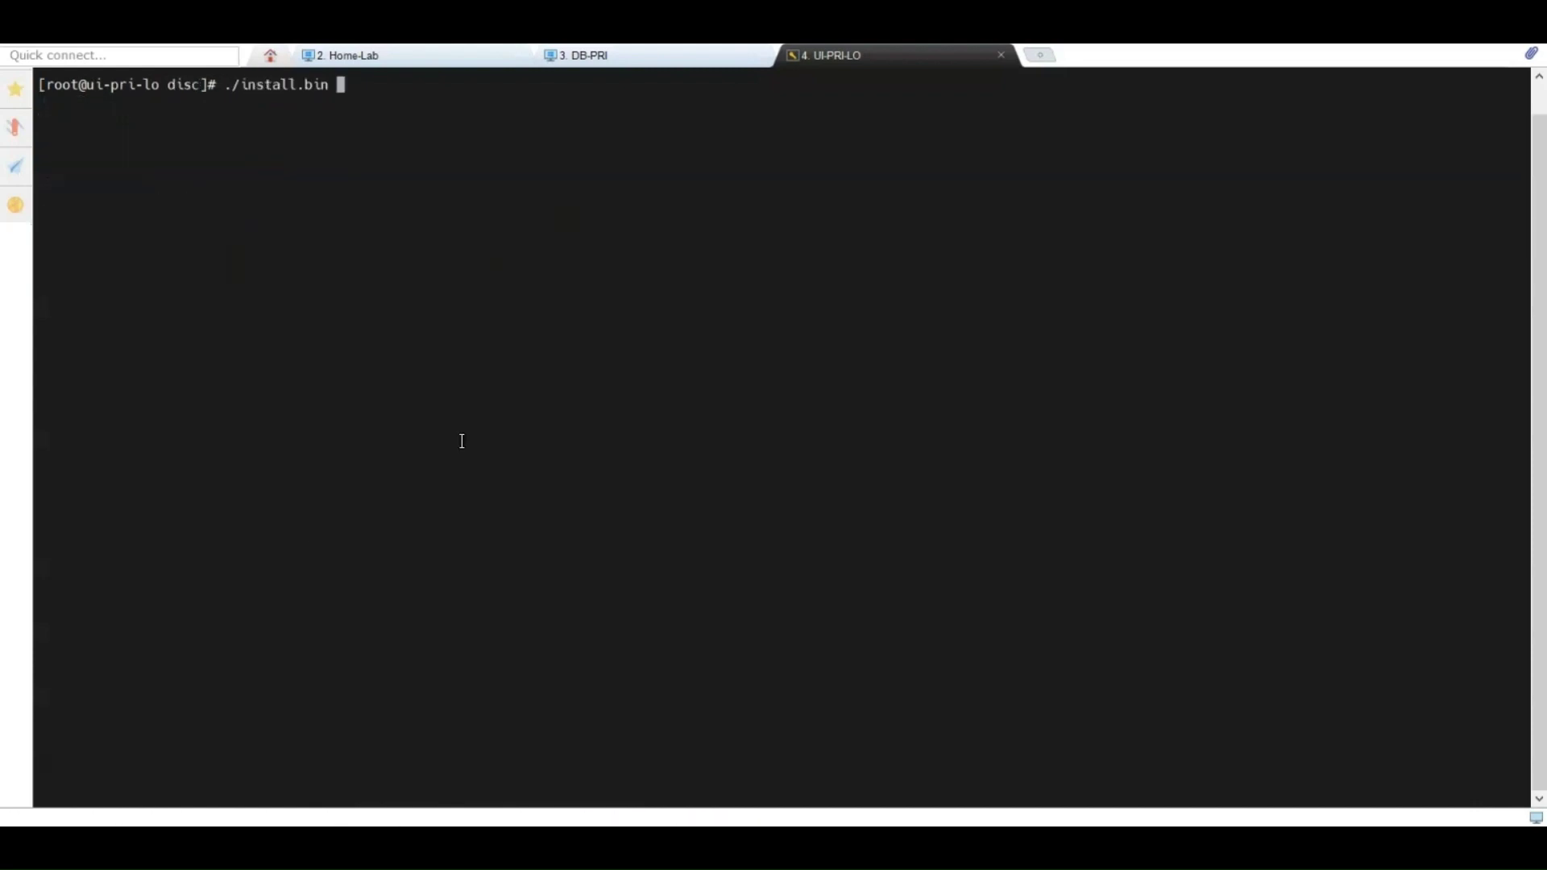
{"action": "key", "text": "Return"}
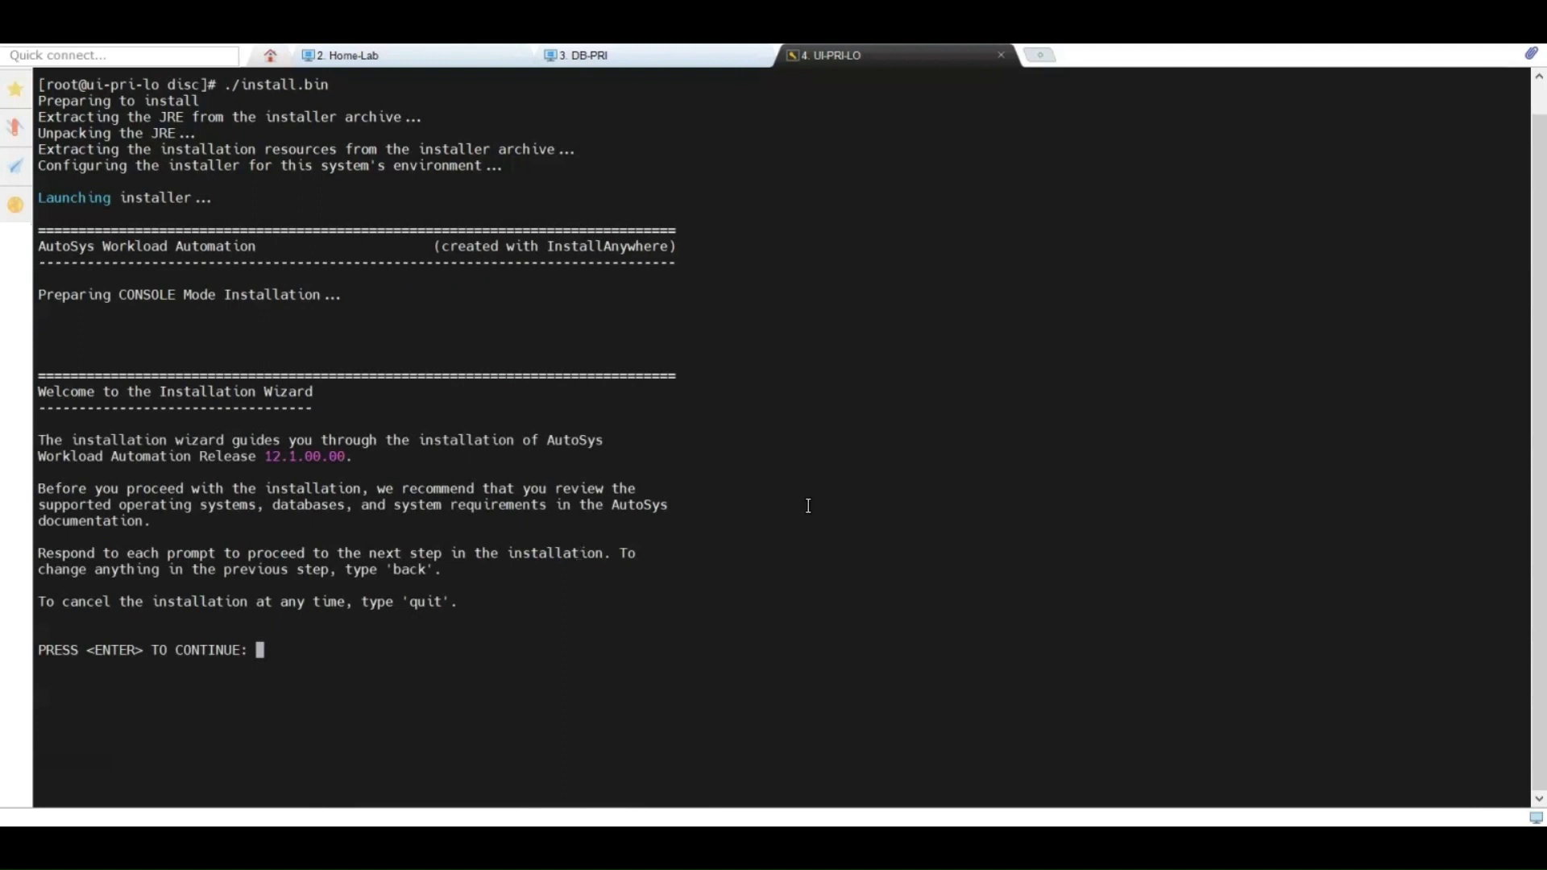
{"action": "key", "text": "Return"}
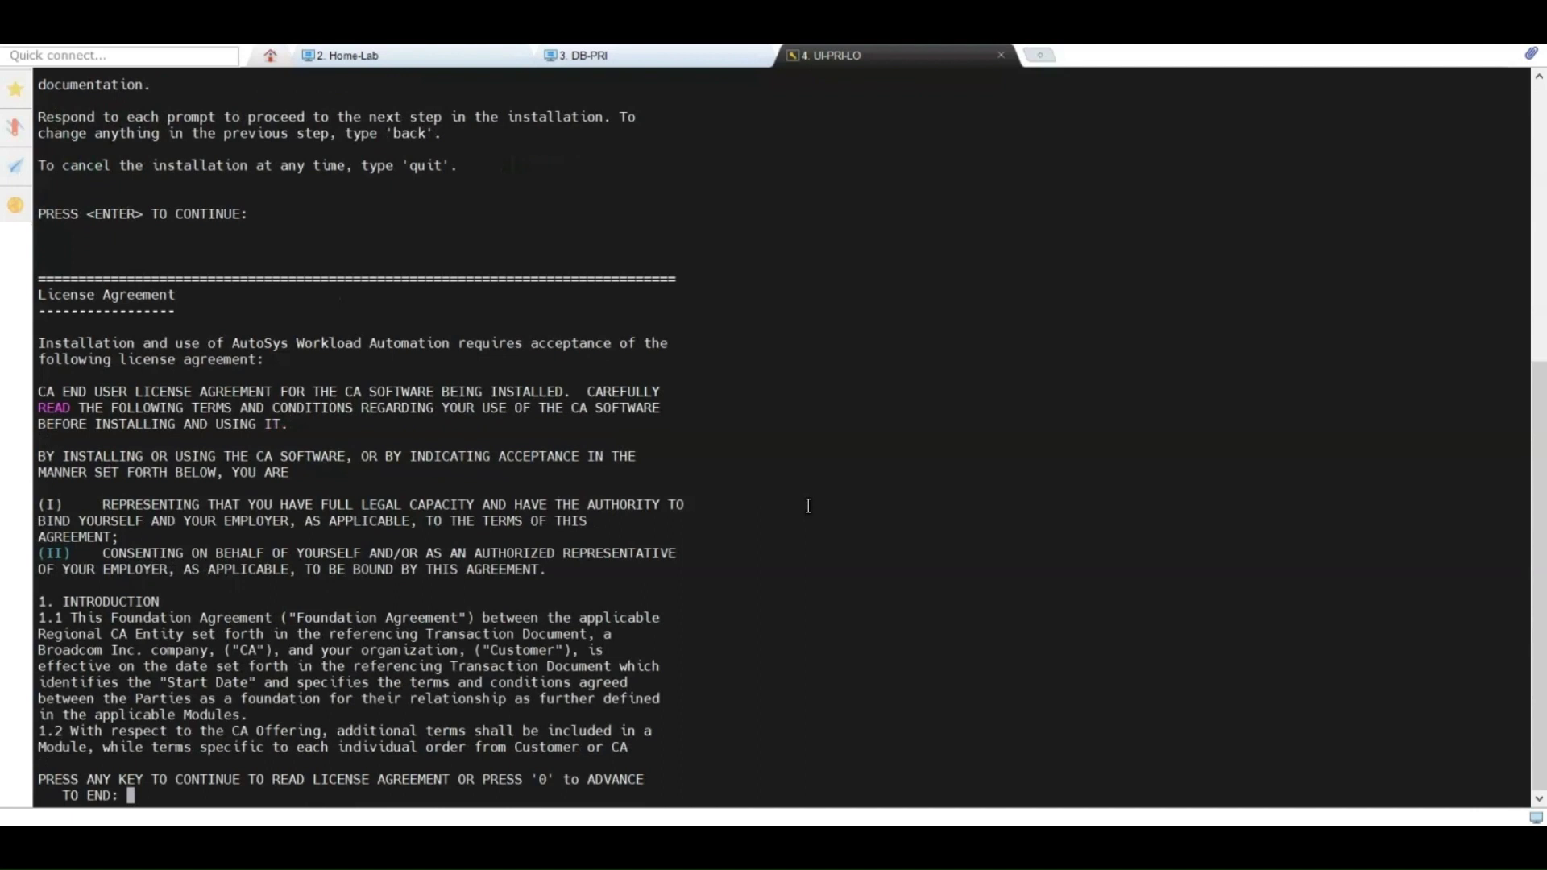
{"action": "type", "text": "0"}
{"action": "key", "text": "Return"}
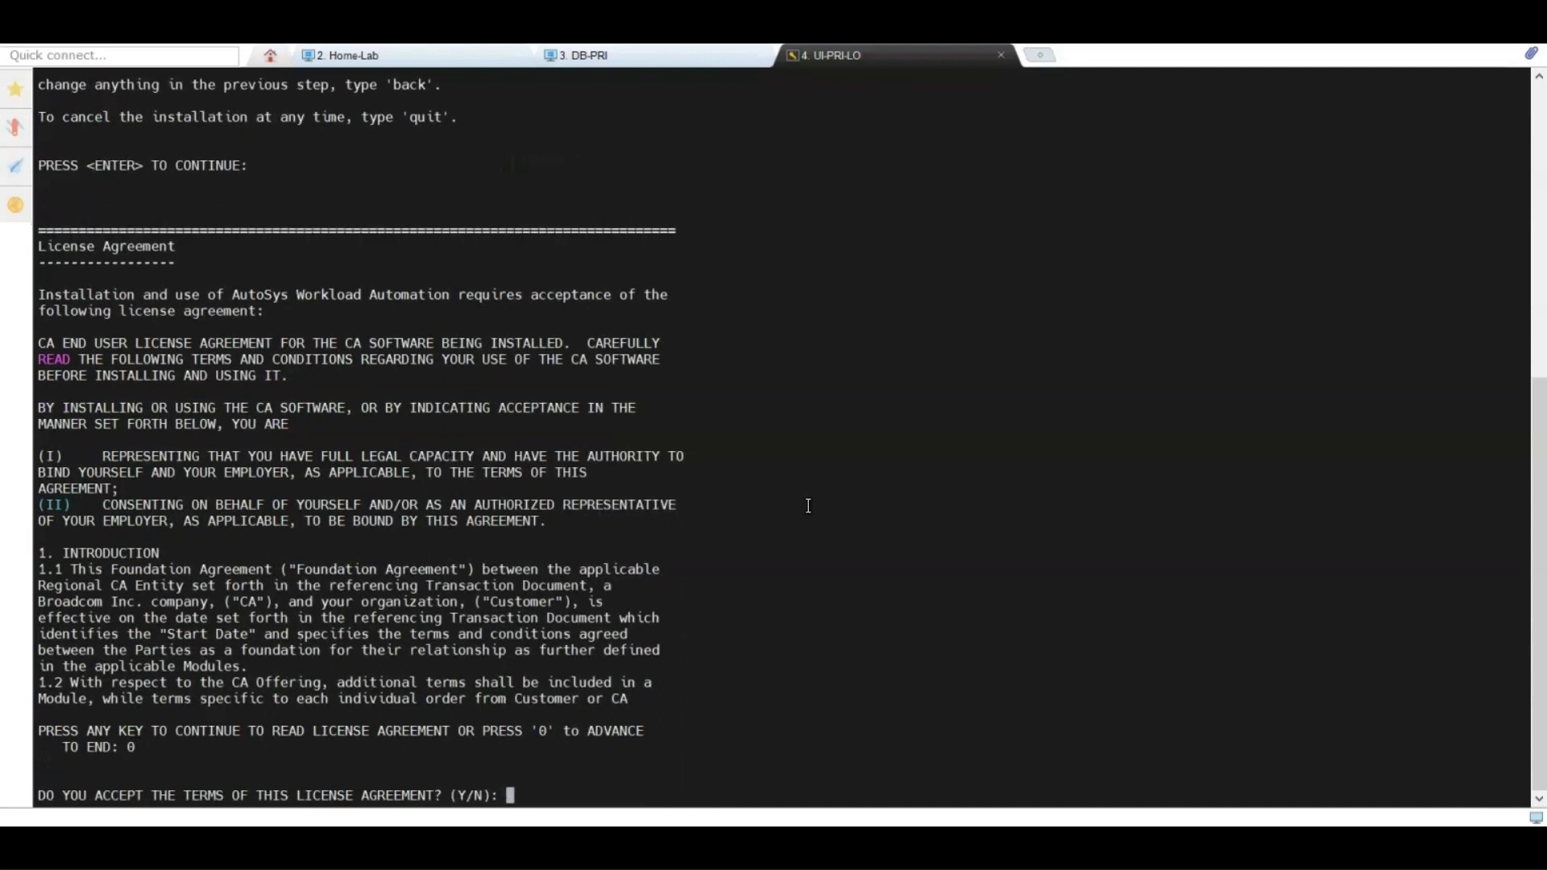
{"action": "type", "text": "y"}
{"action": "key", "text": "Return"}
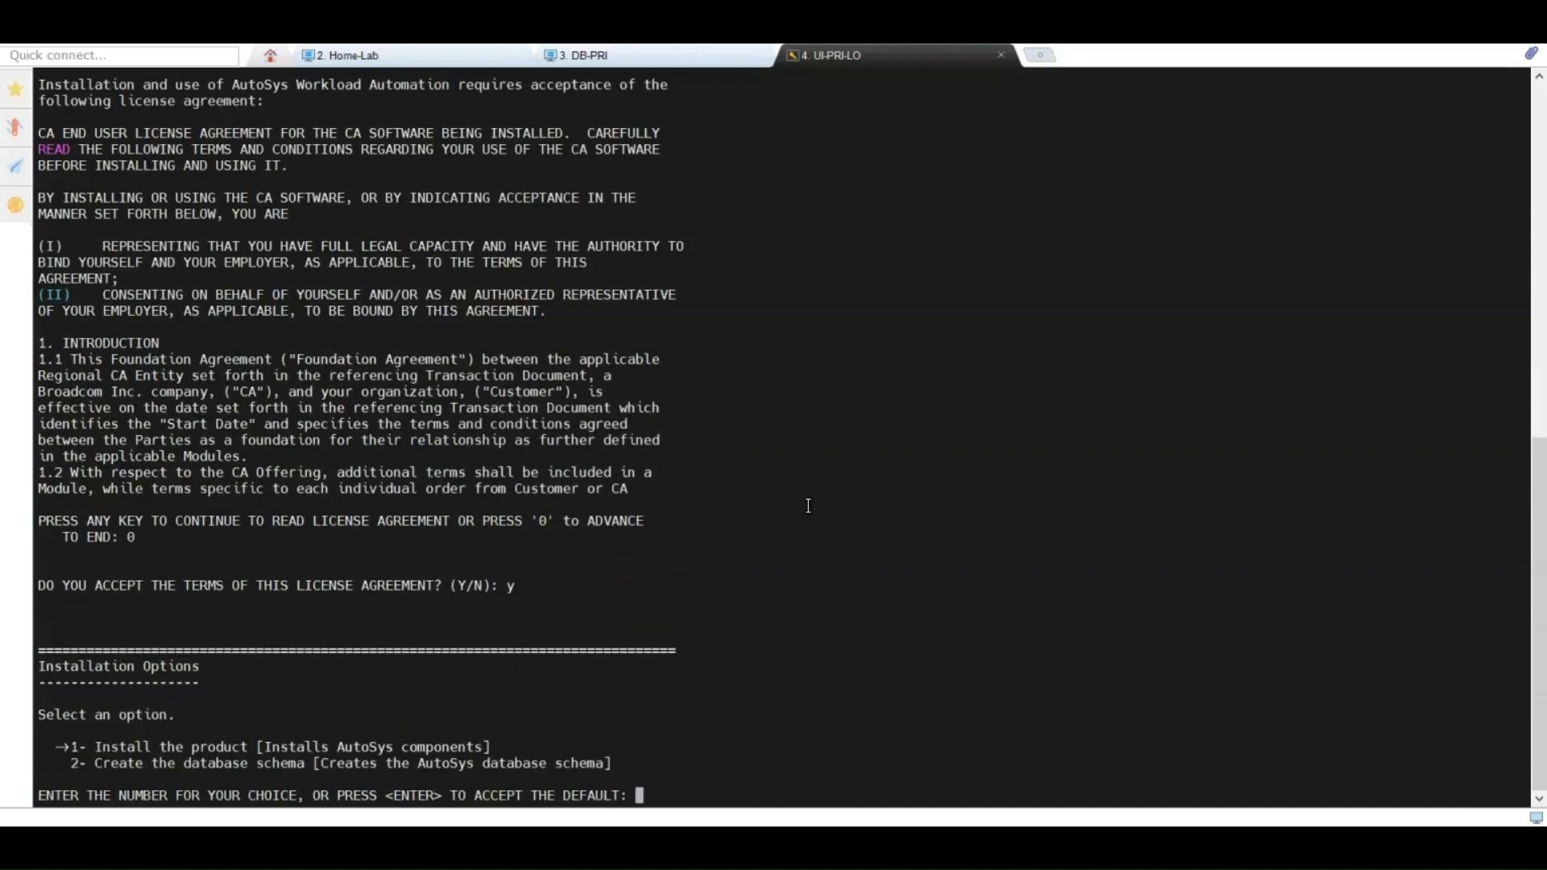
Step: Choose Install the product, Custom mode (2), and the bundled Java VM
{"action": "key", "text": "Return"}
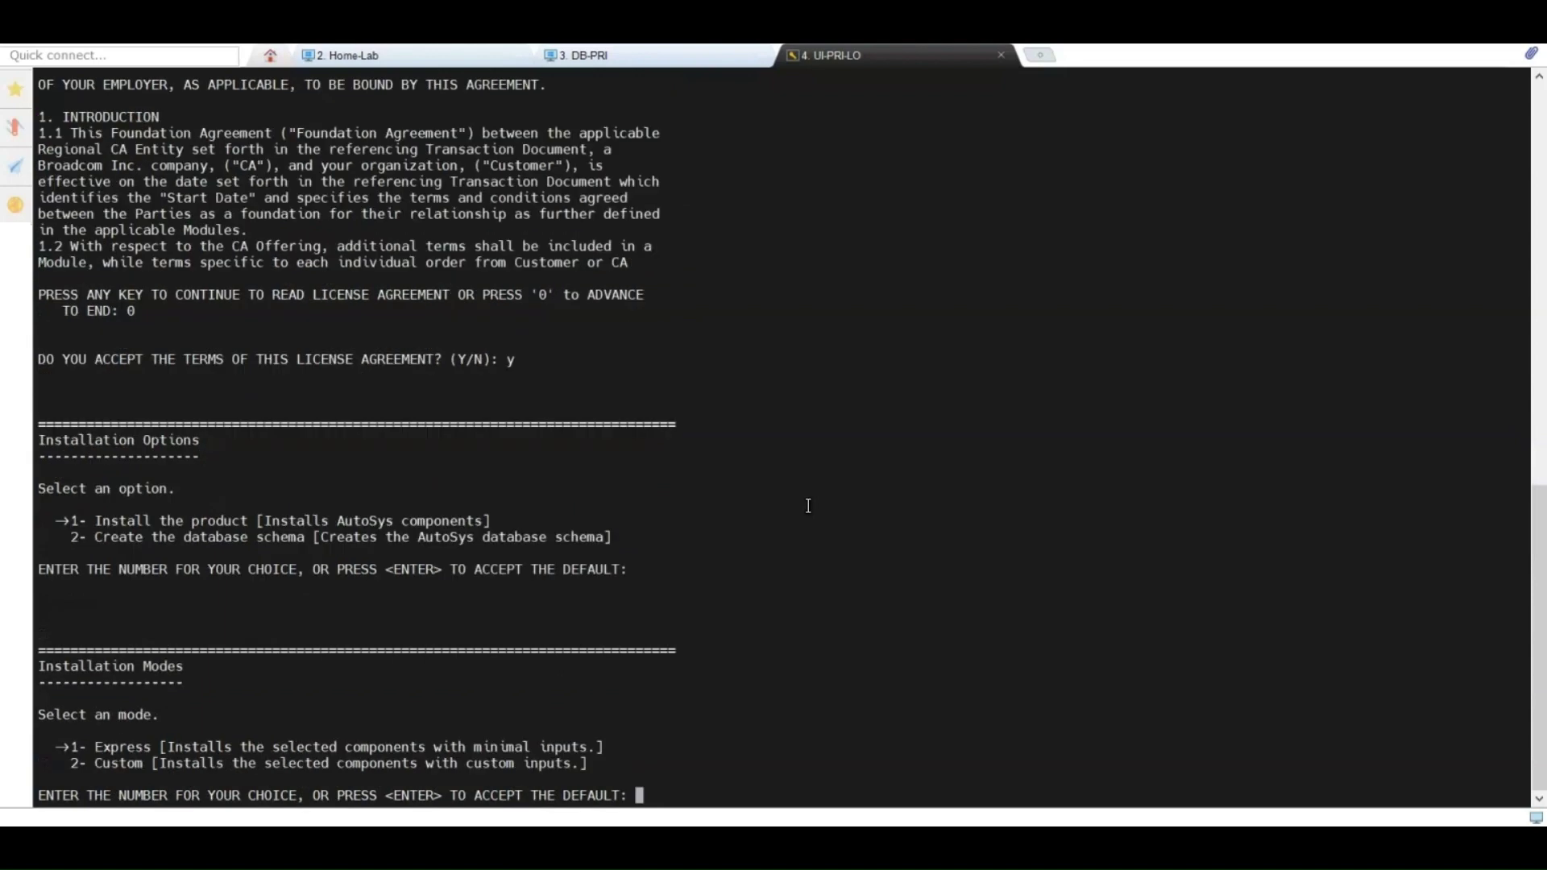
{"action": "type", "text": "2"}
{"action": "key", "text": "Return"}
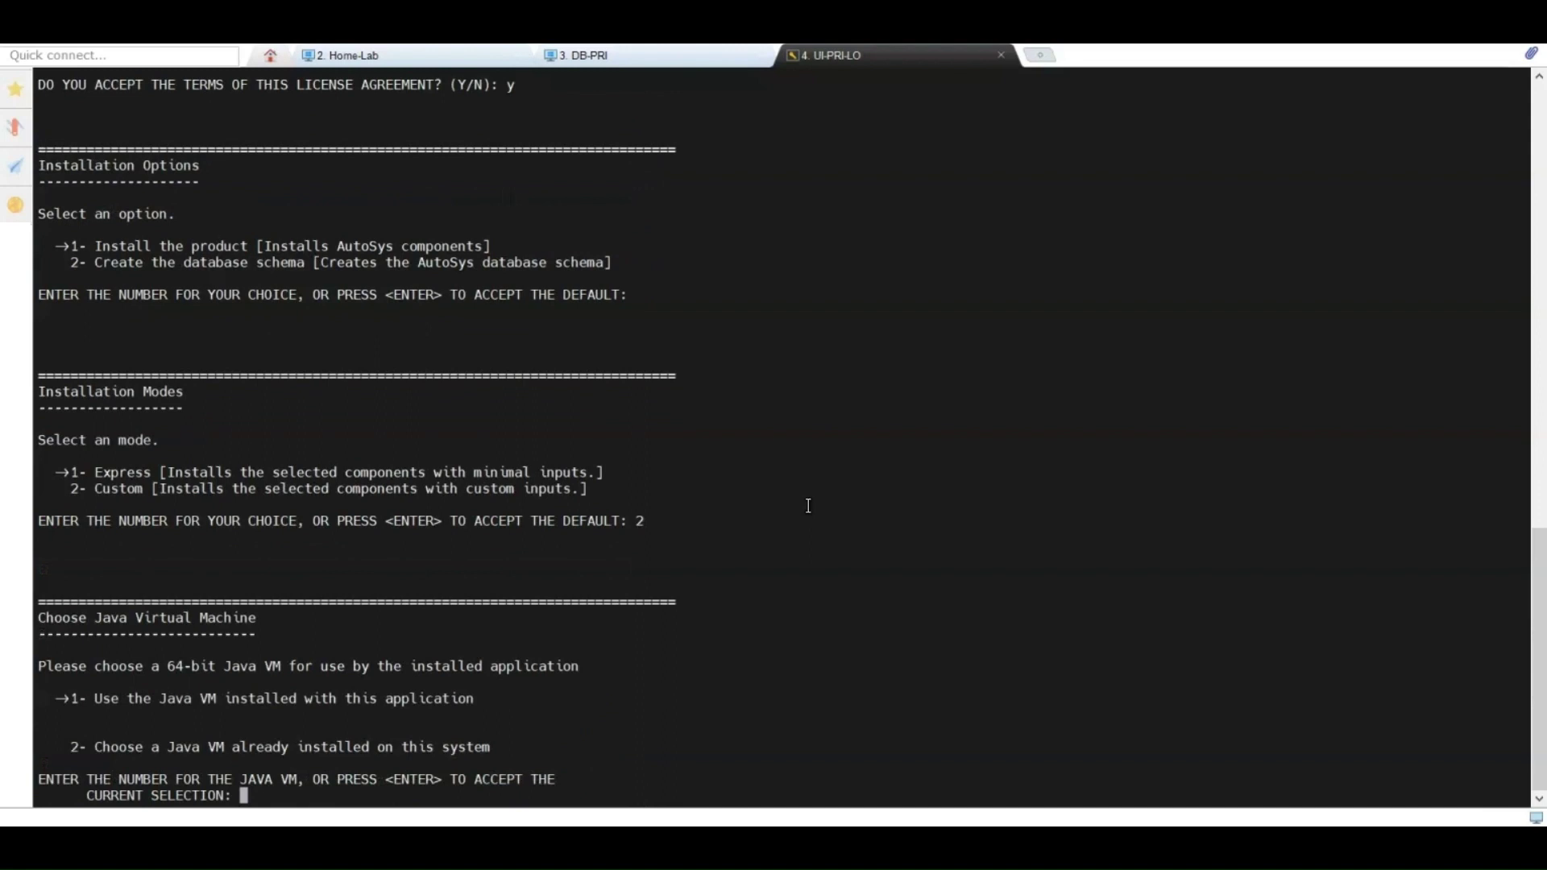
{"action": "key", "text": "Return"}
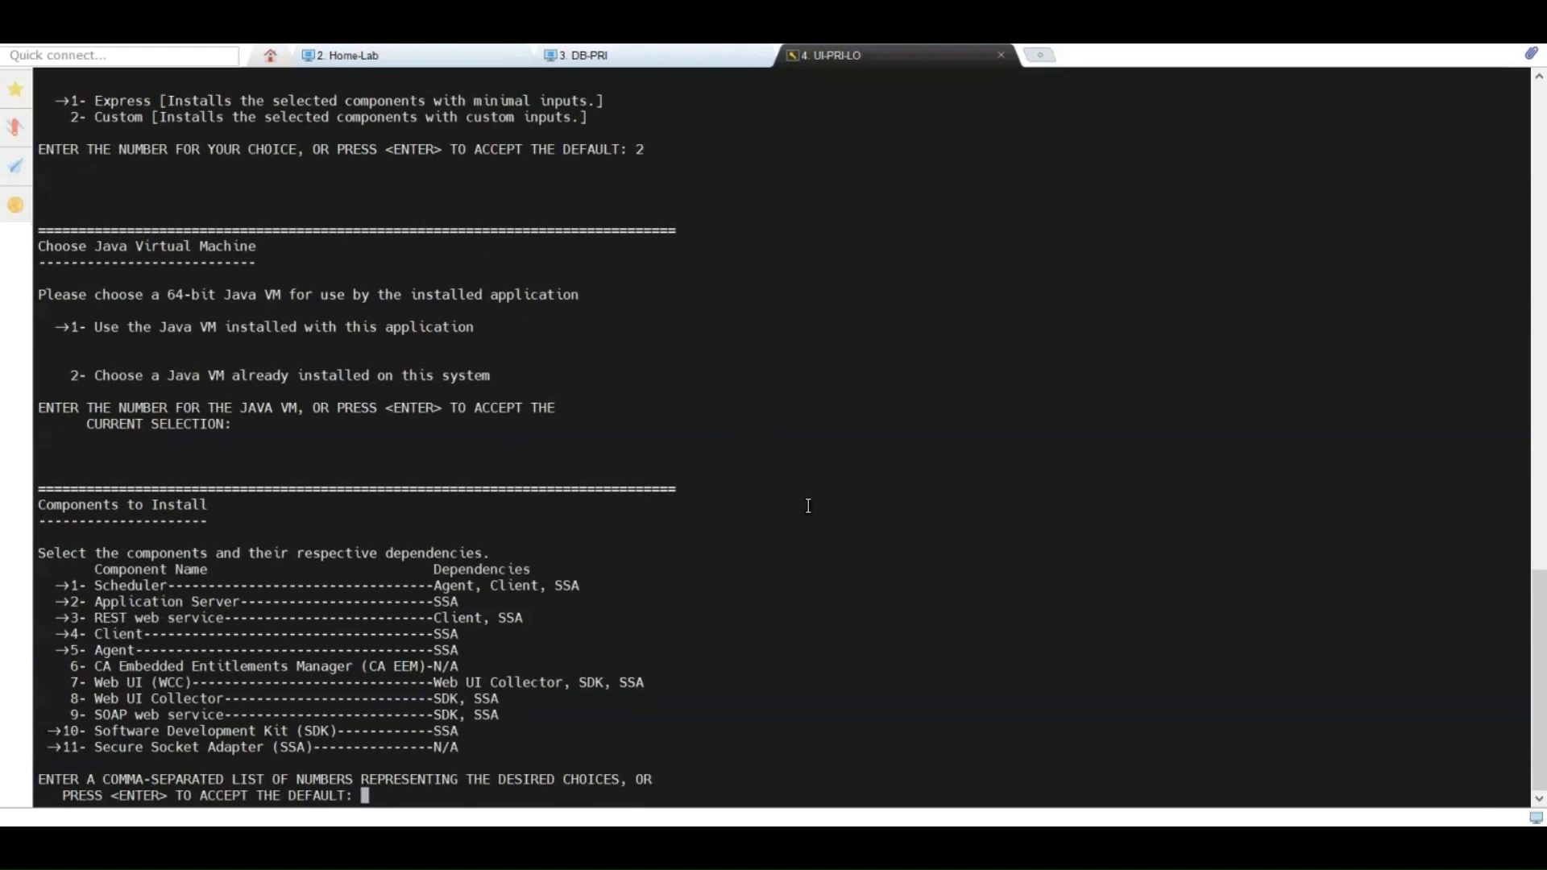
Step: Select component 7 (Web UI/WCC) with dependencies and keep the default /opt/CA paths
{"action": "type", "text": "7"}
{"action": "key", "text": "Return"}
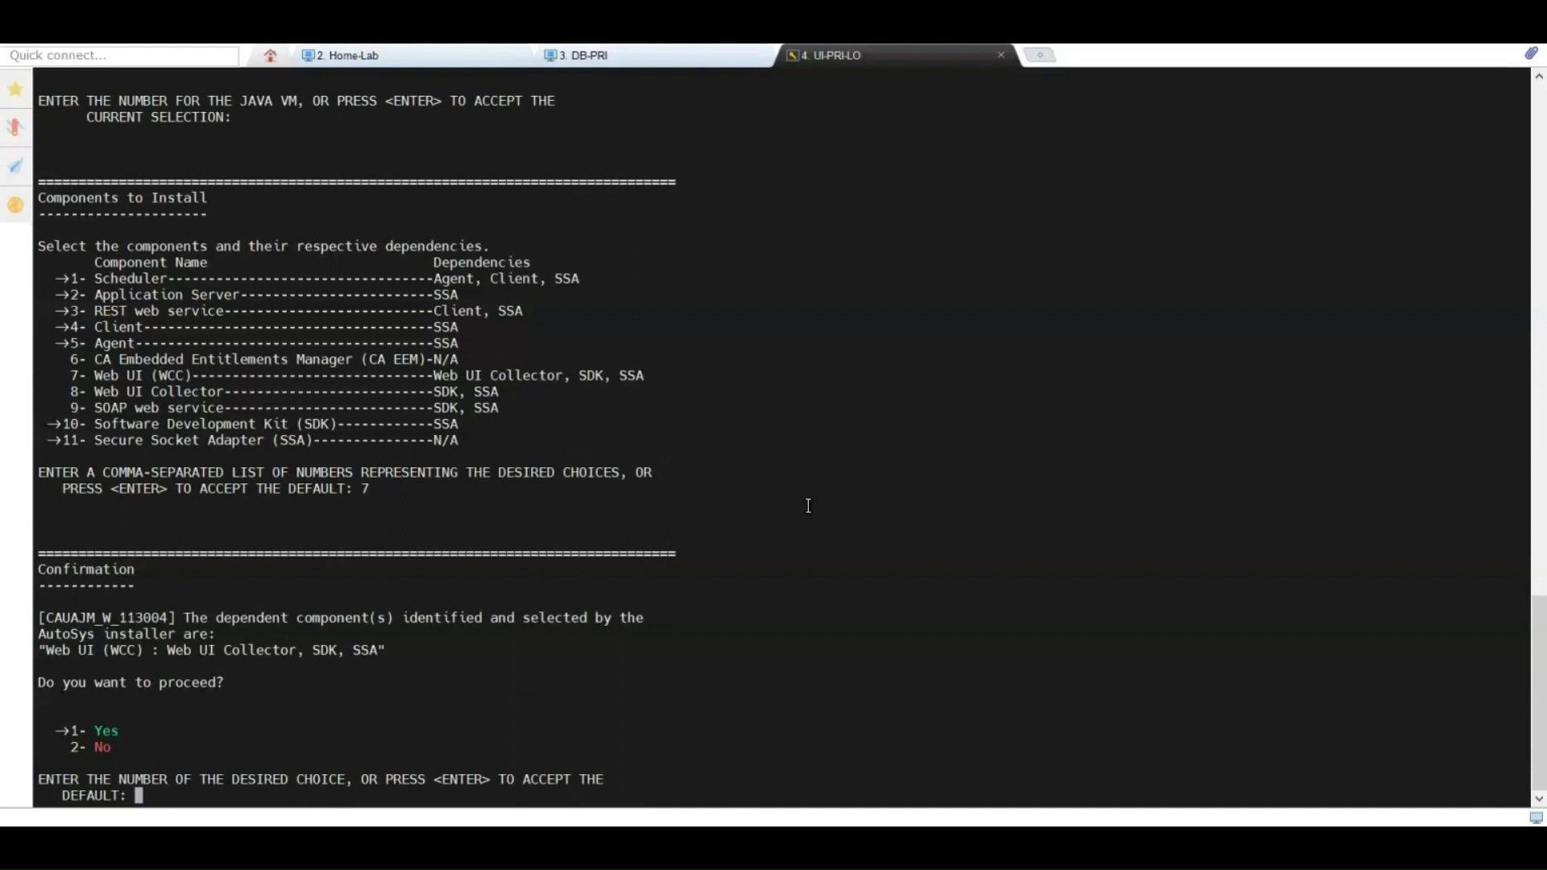
{"action": "type", "text": "1"}
{"action": "key", "text": "Return"}
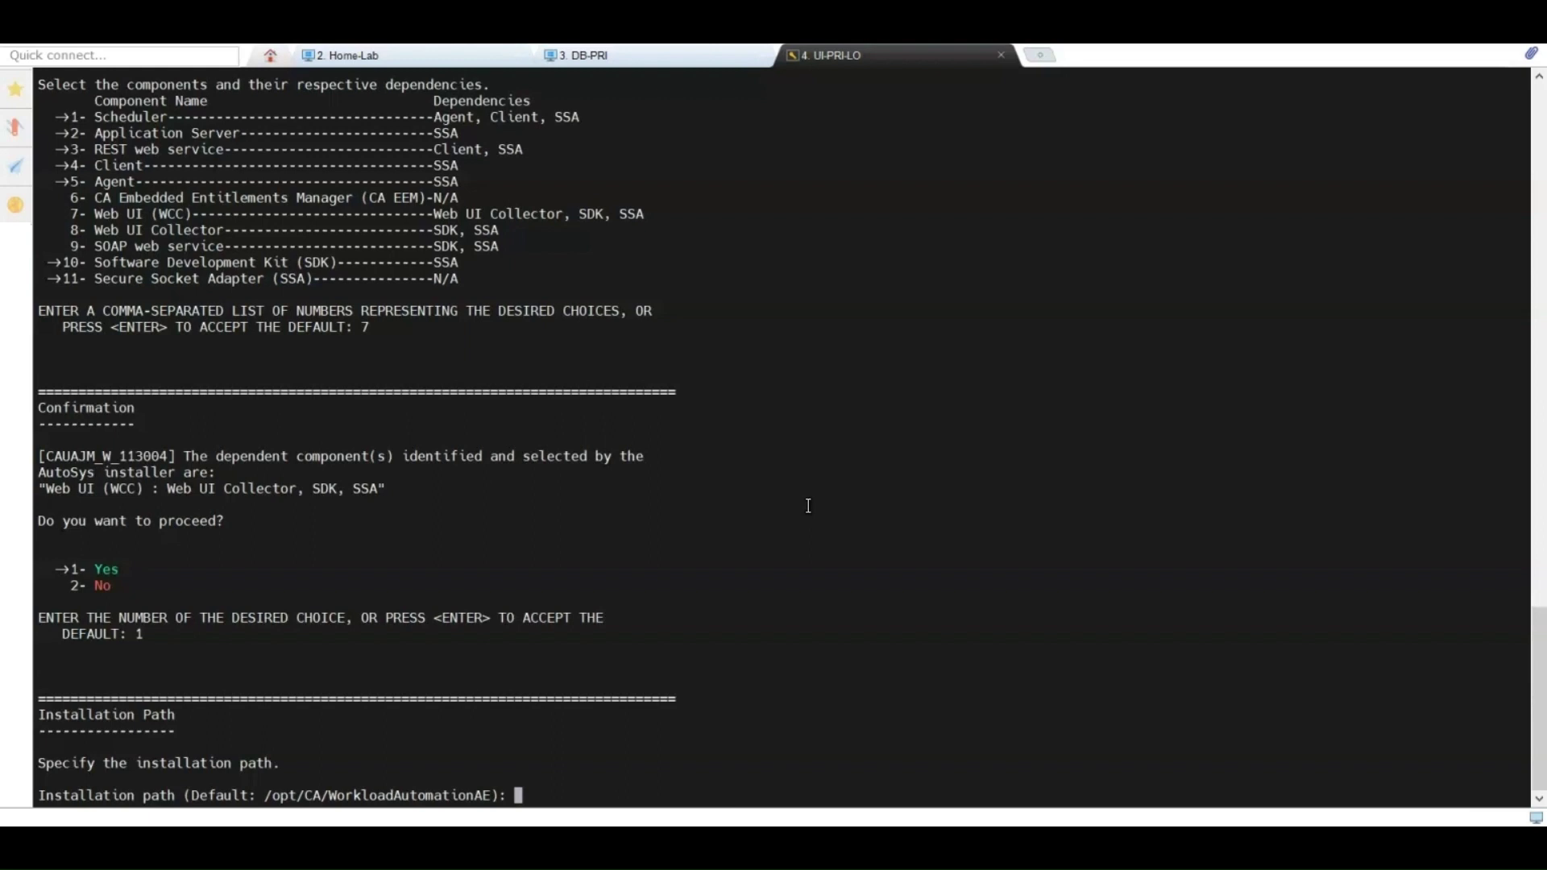
{"action": "key", "text": "Return"}
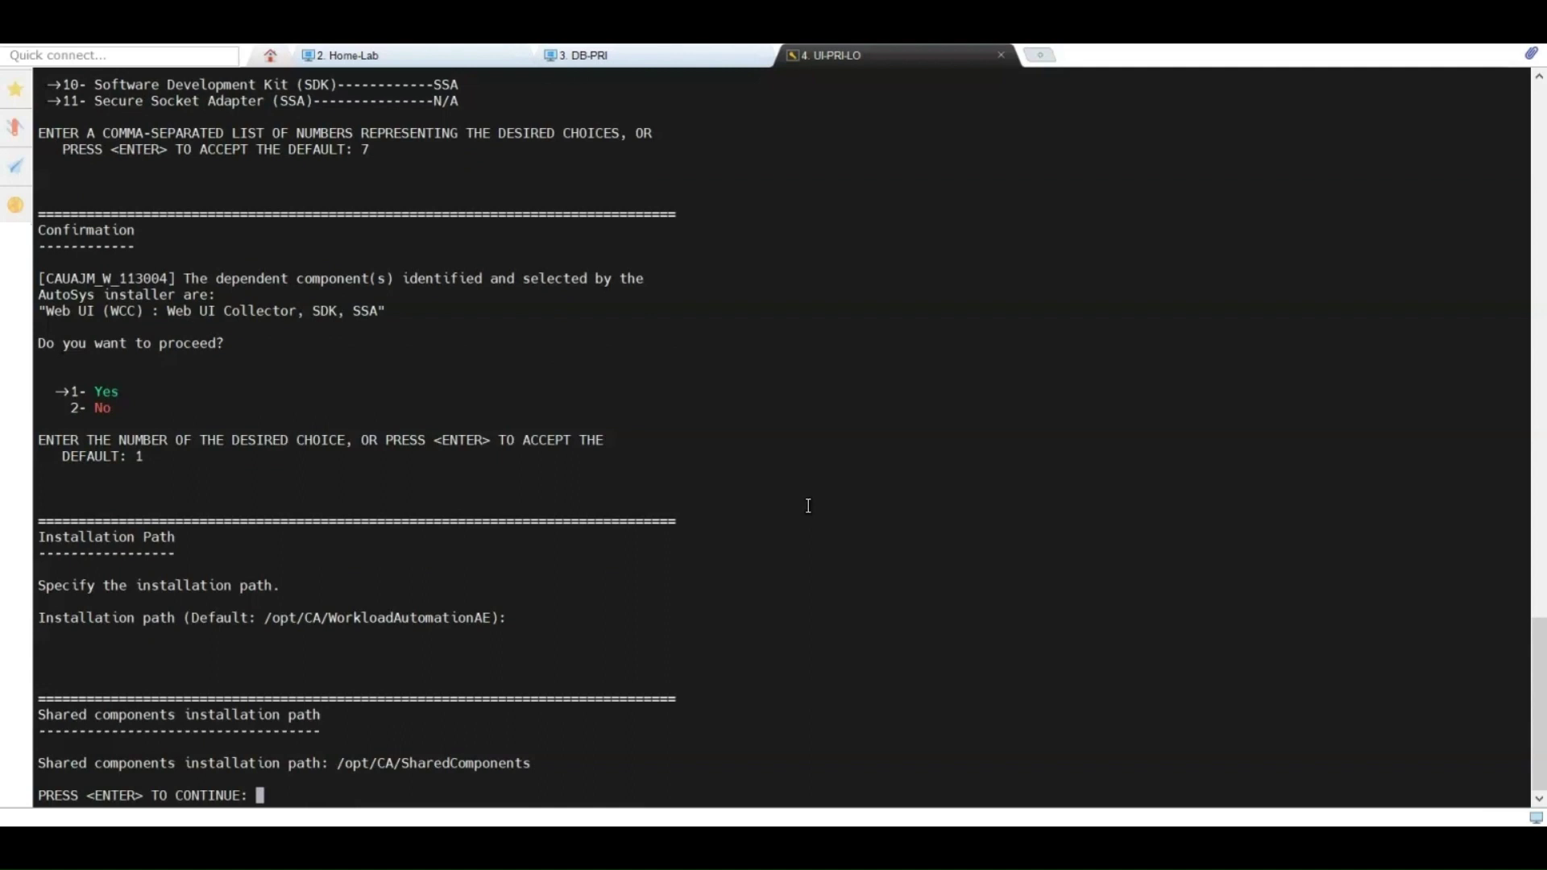
{"action": "key", "text": "Return"}
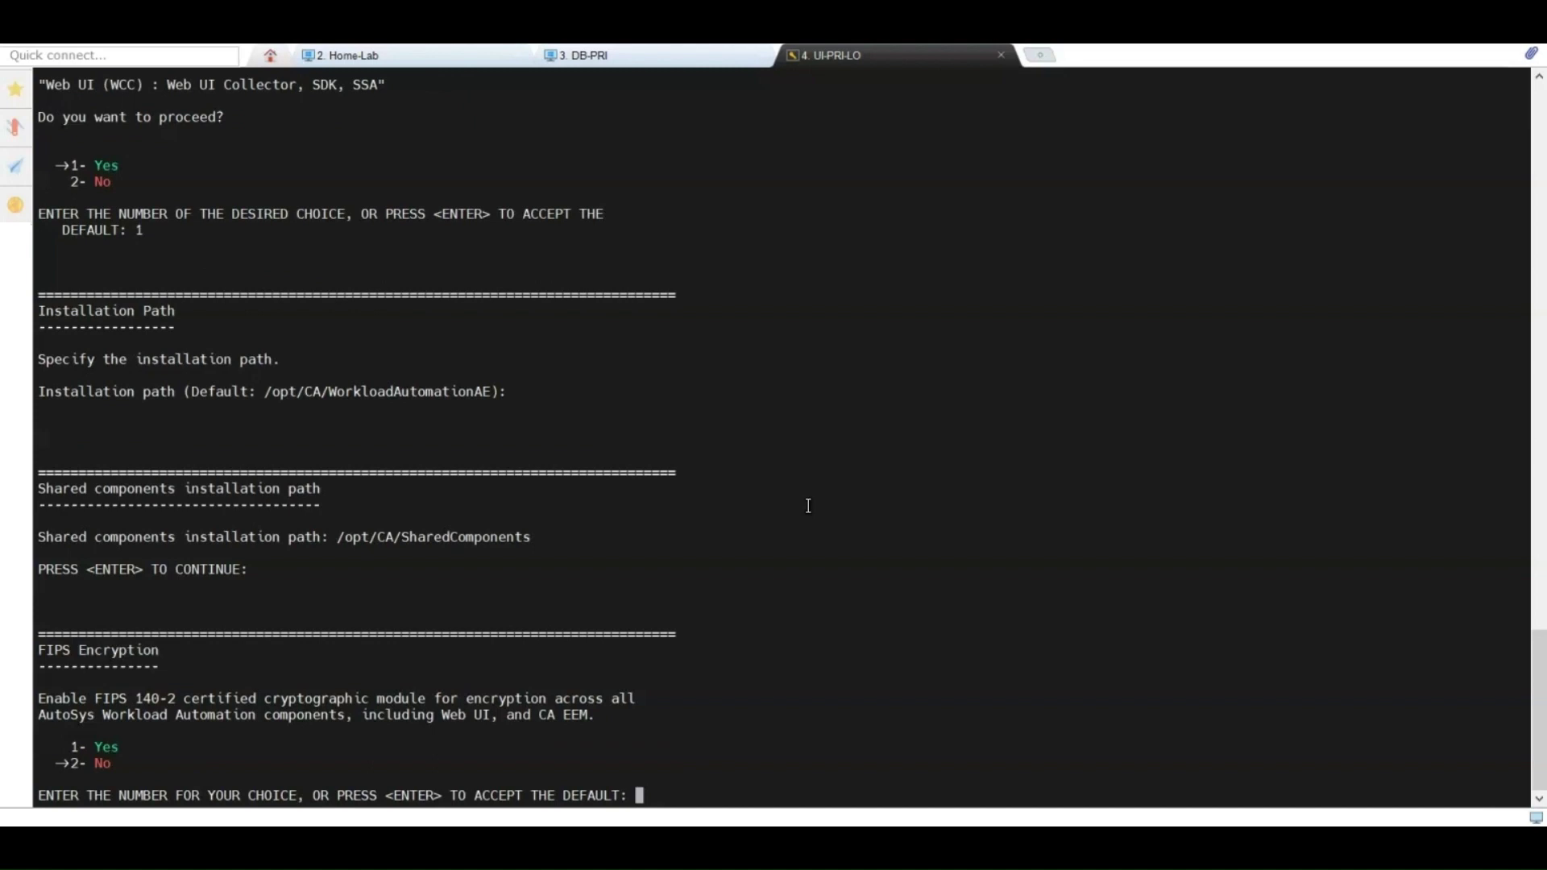
Step: Leave FIPS off, choose Oracle, enable reporting, use password with TNS, and create the schema
{"action": "key", "text": "Return"}
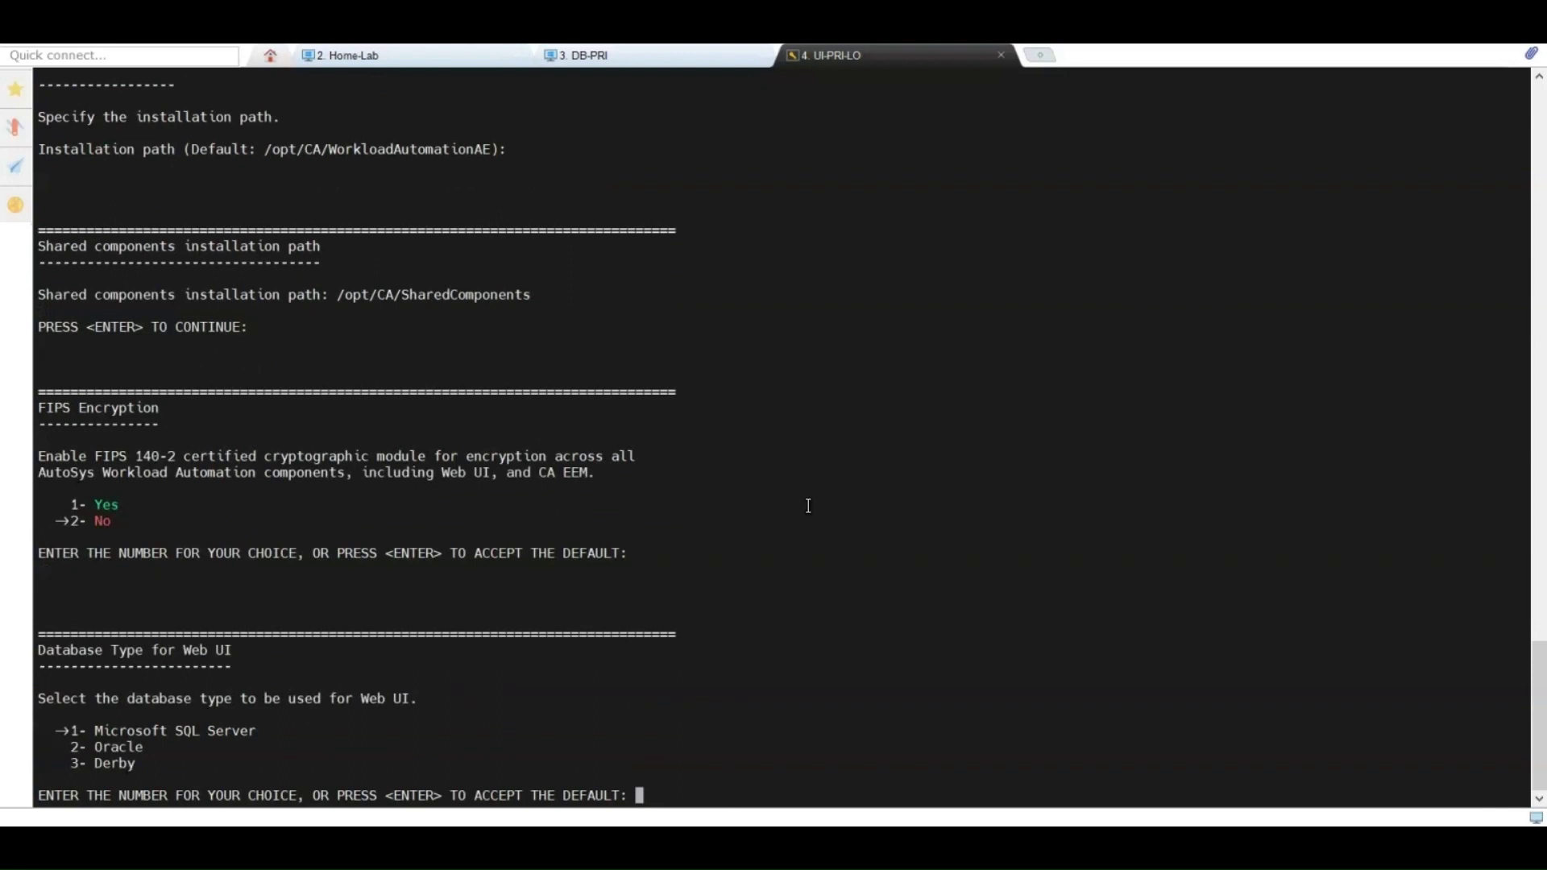
{"action": "type", "text": "2"}
{"action": "key", "text": "Return"}
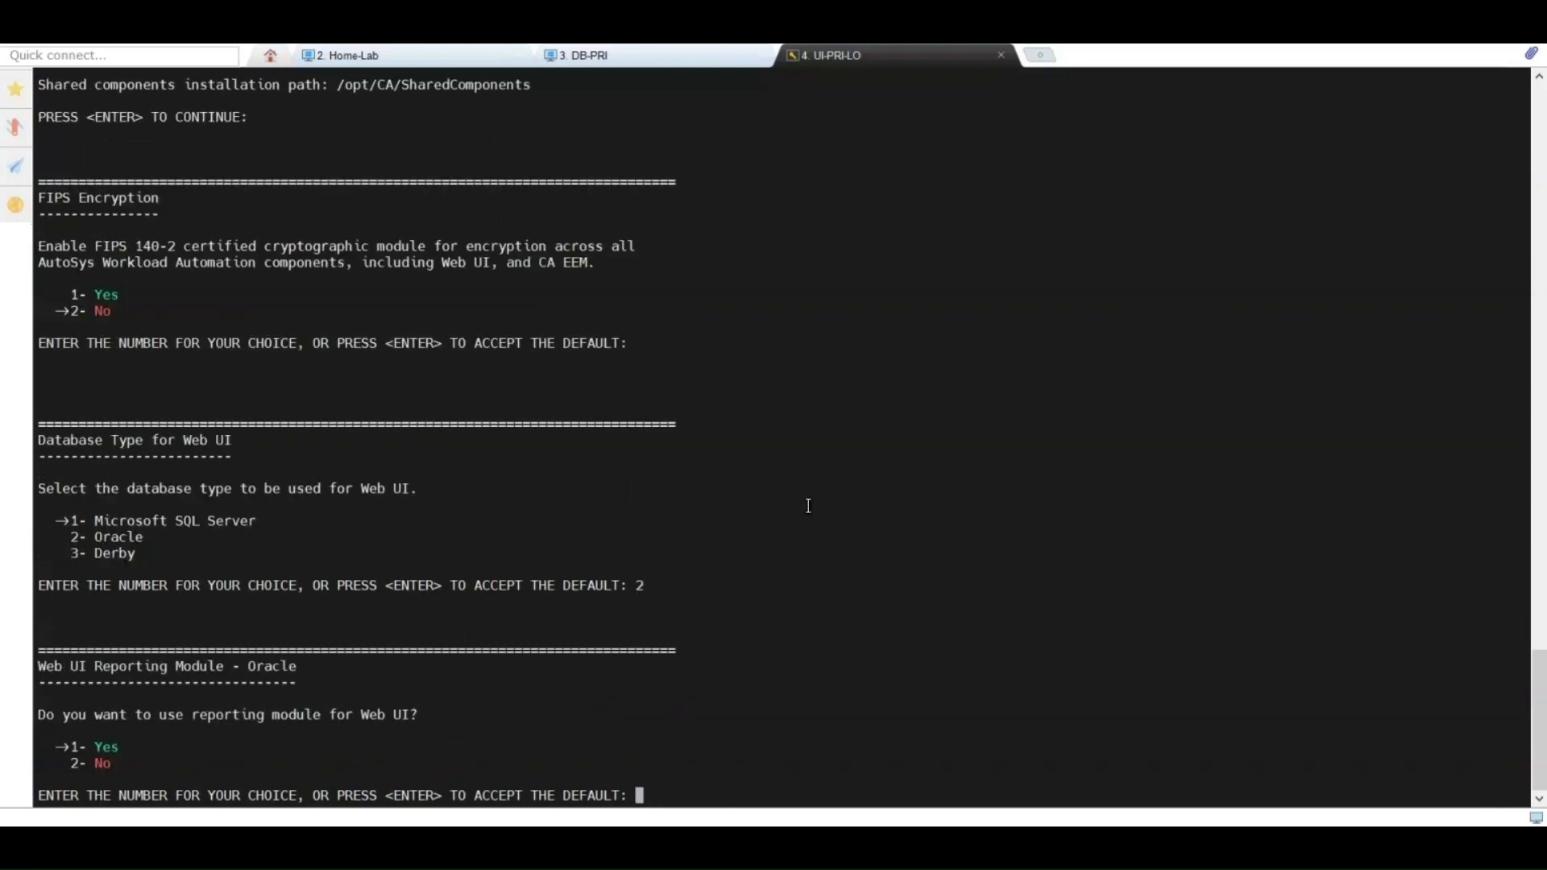
{"action": "type", "text": "1"}
{"action": "key", "text": "Return"}
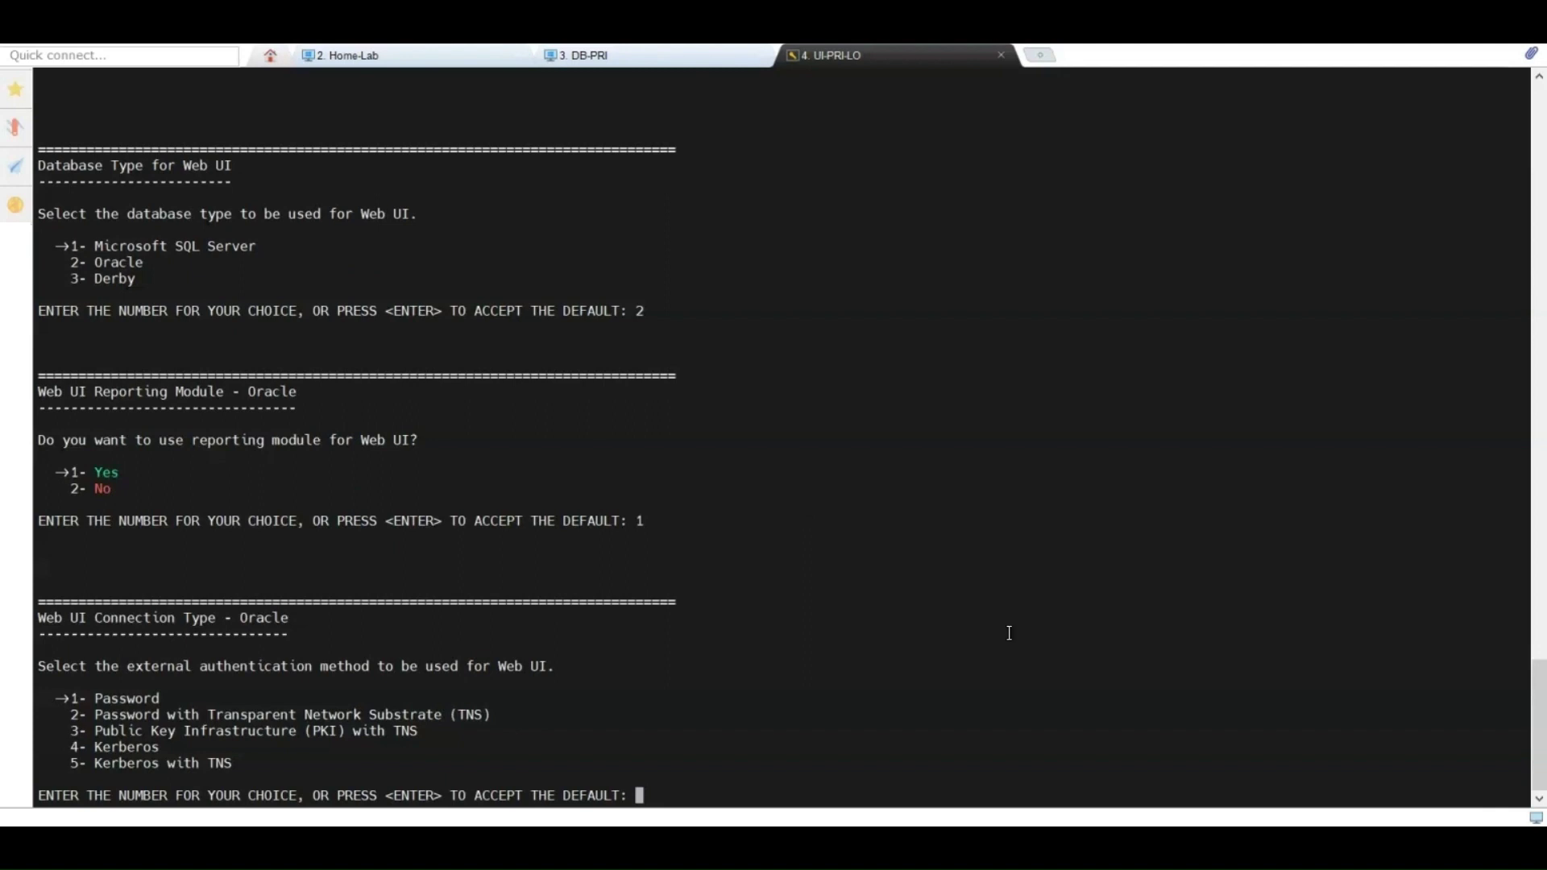
{"action": "type", "text": "2"}
{"action": "key", "text": "Return"}
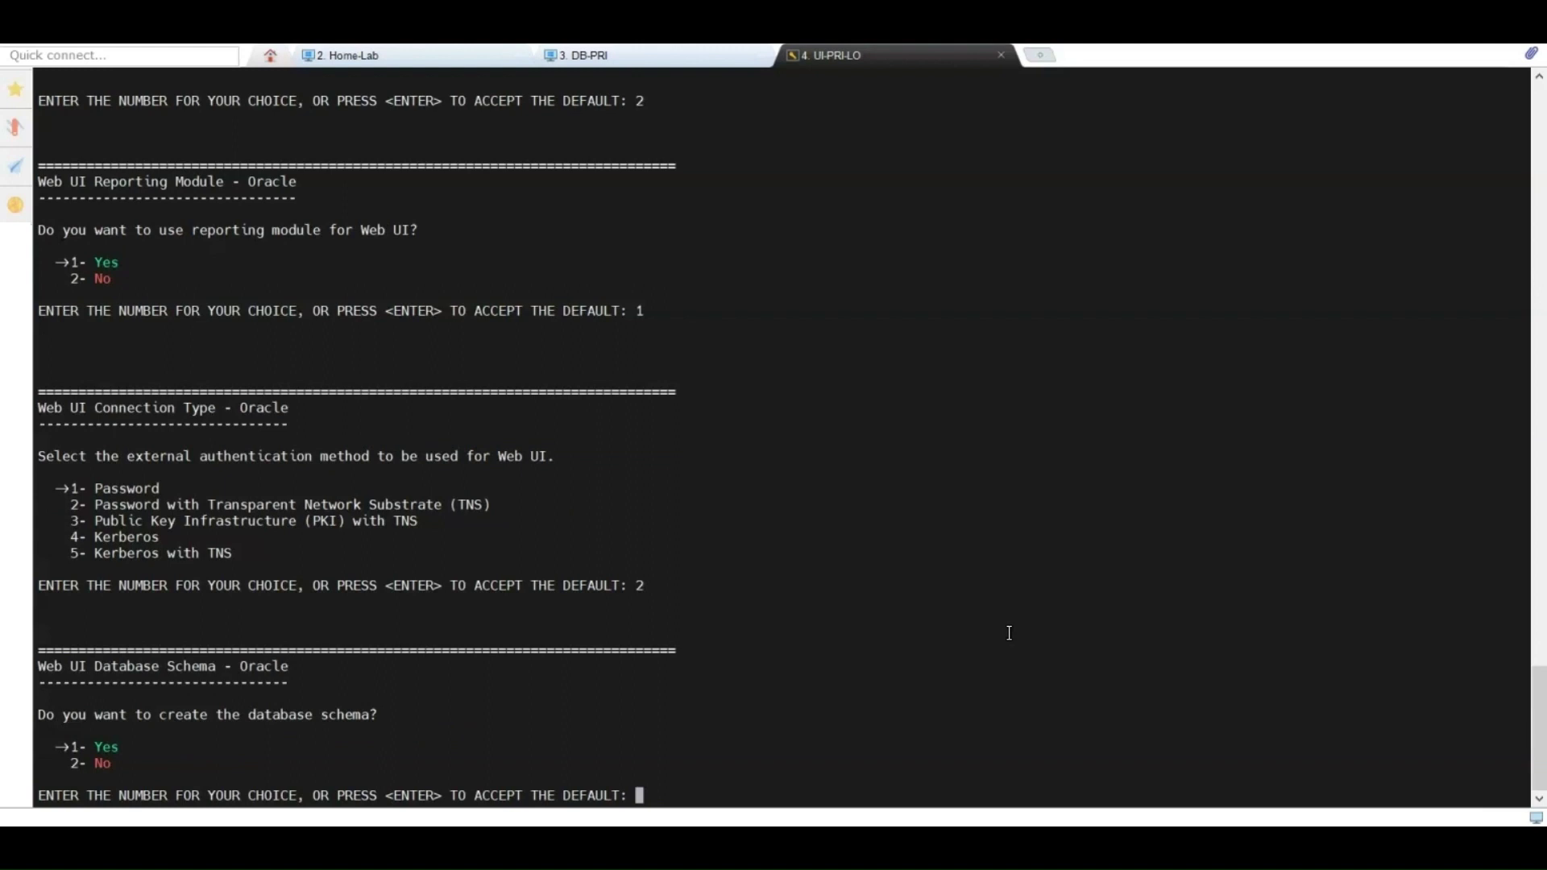
{"action": "key", "text": "Return"}
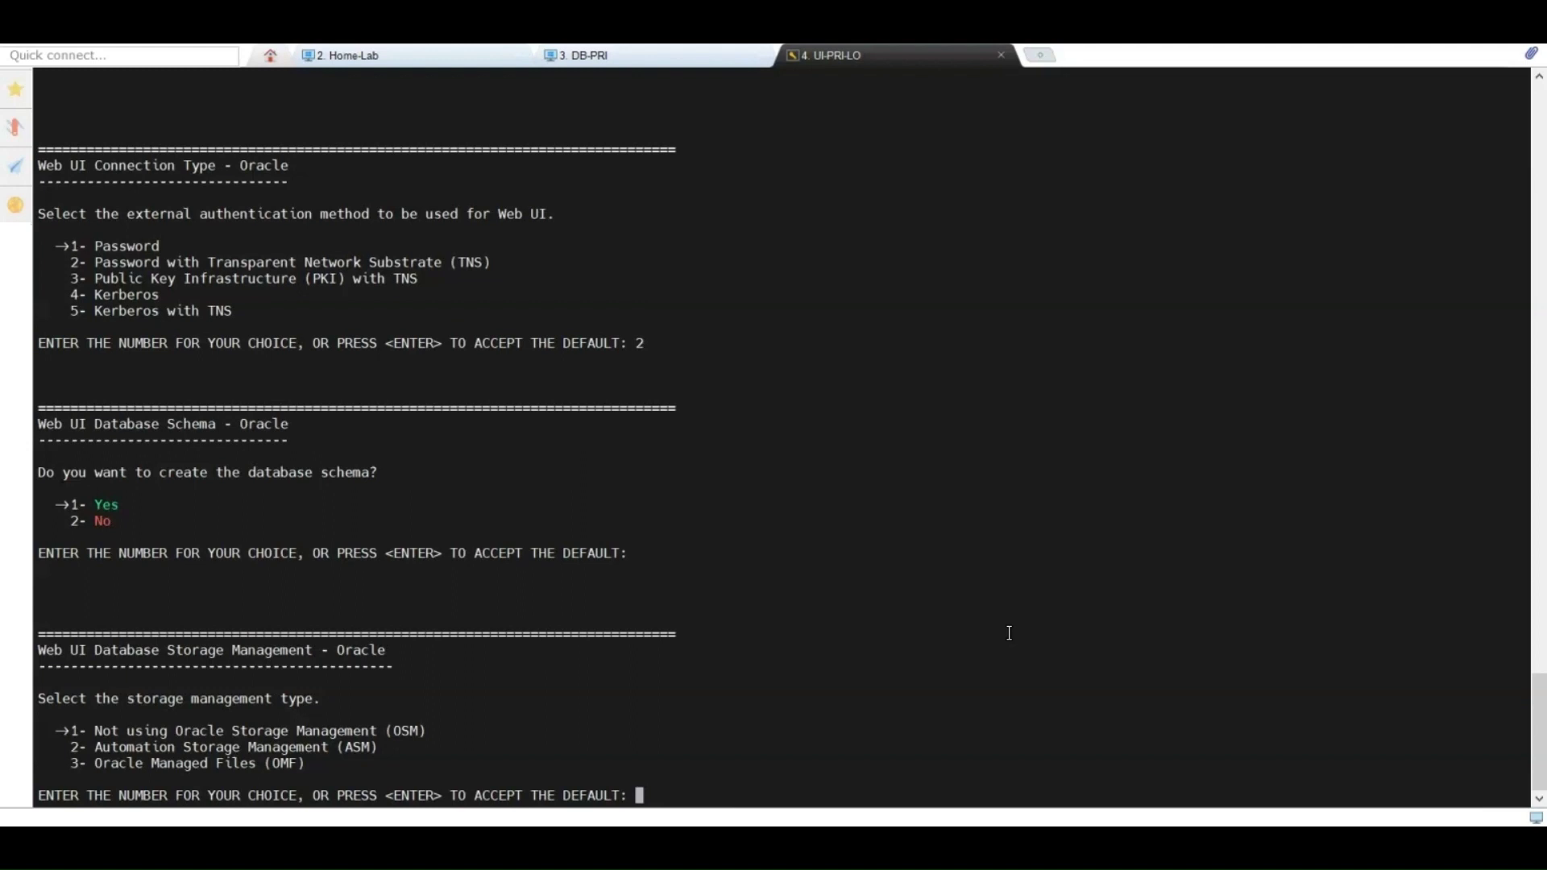
Step: Use OMF storage, TNS alias UI121DBL, TNS directory /opt/oracle, and a separate reporting server
{"action": "type", "text": "3"}
{"action": "key", "text": "Return"}
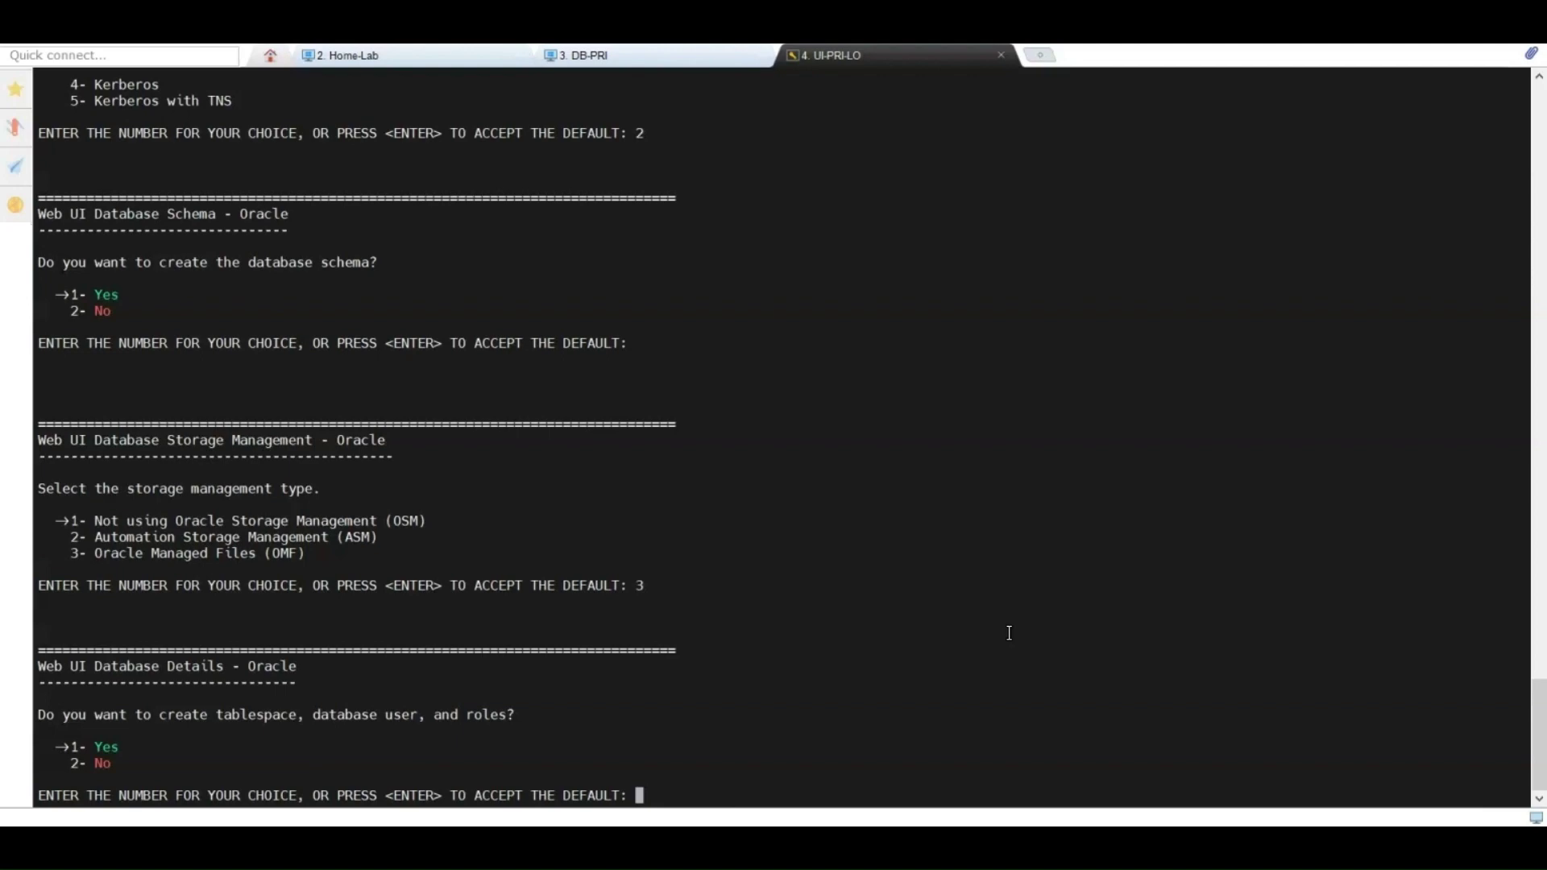
{"action": "key", "text": "Return"}
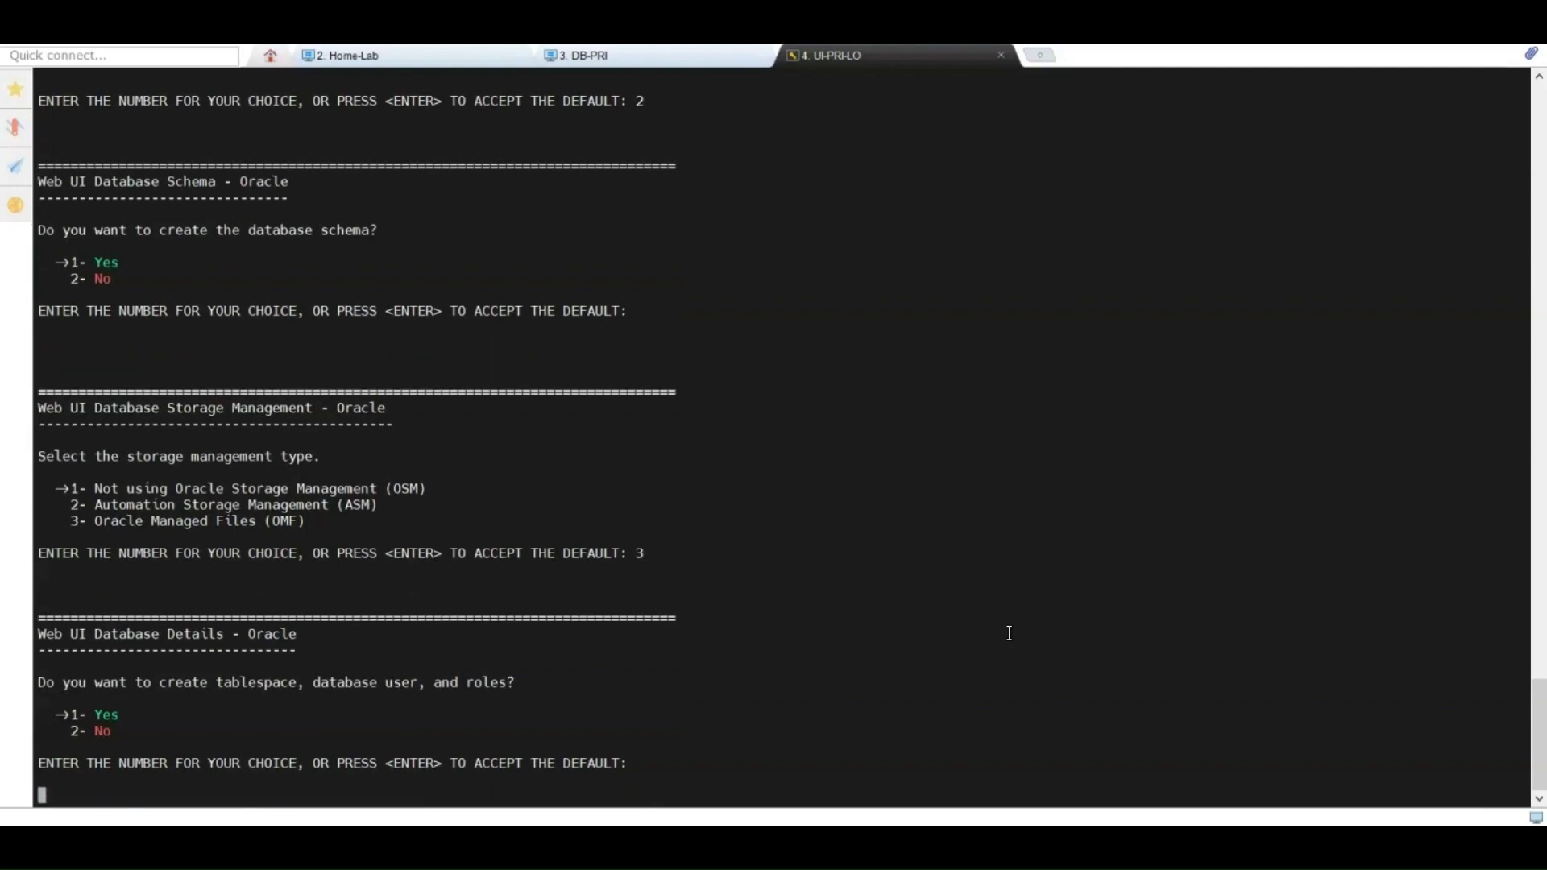
{"action": "type", "text": "UI121"}
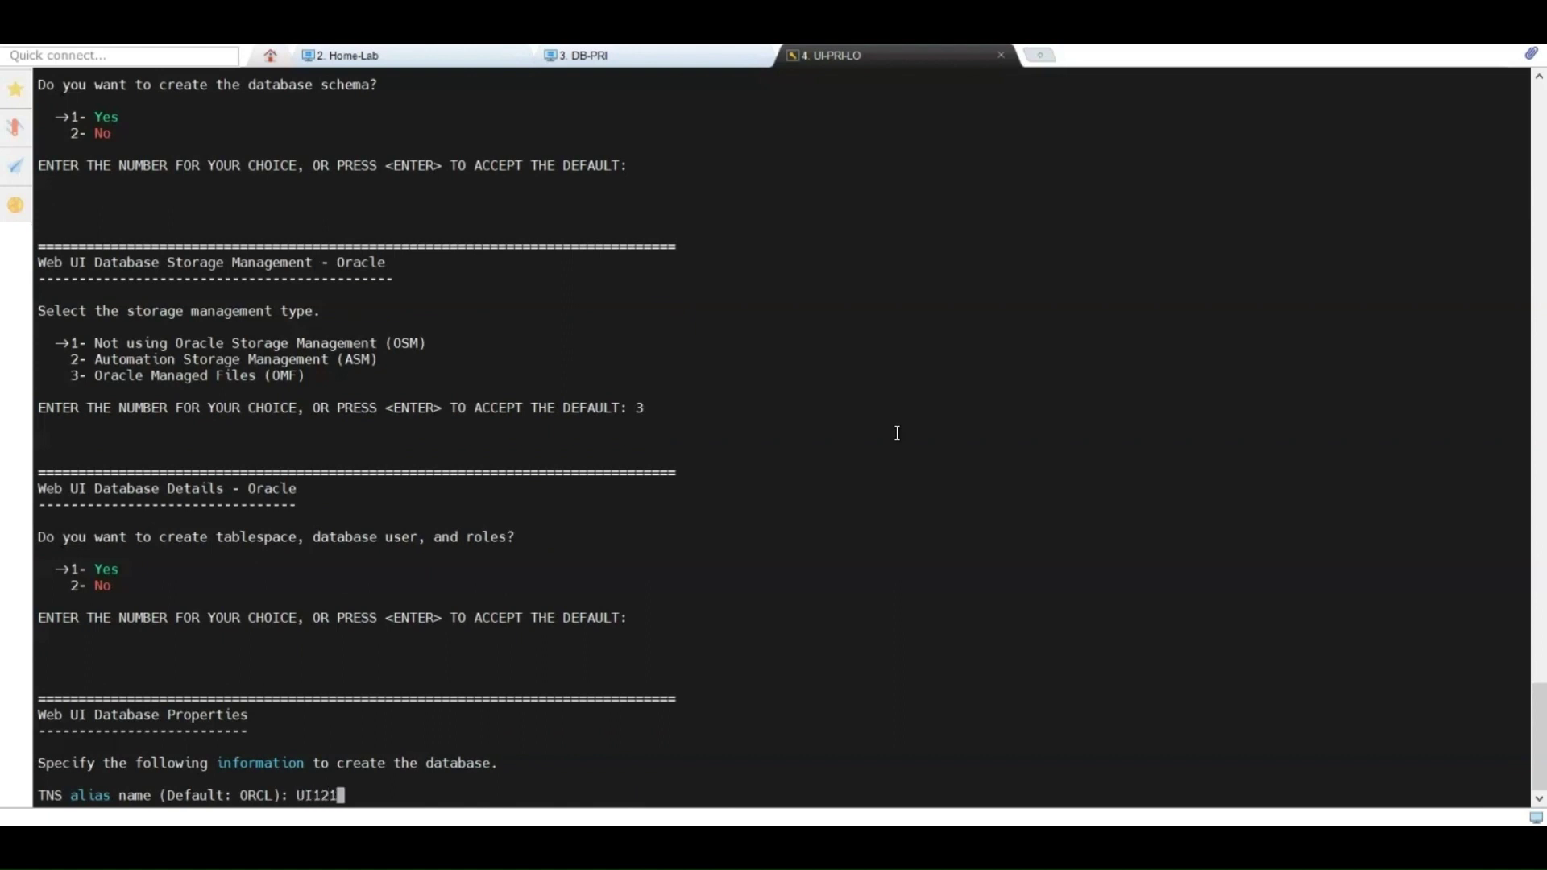
{"action": "type", "text": "DBL"}
{"action": "key", "text": "Return"}
{"action": "type", "text": "/o"}
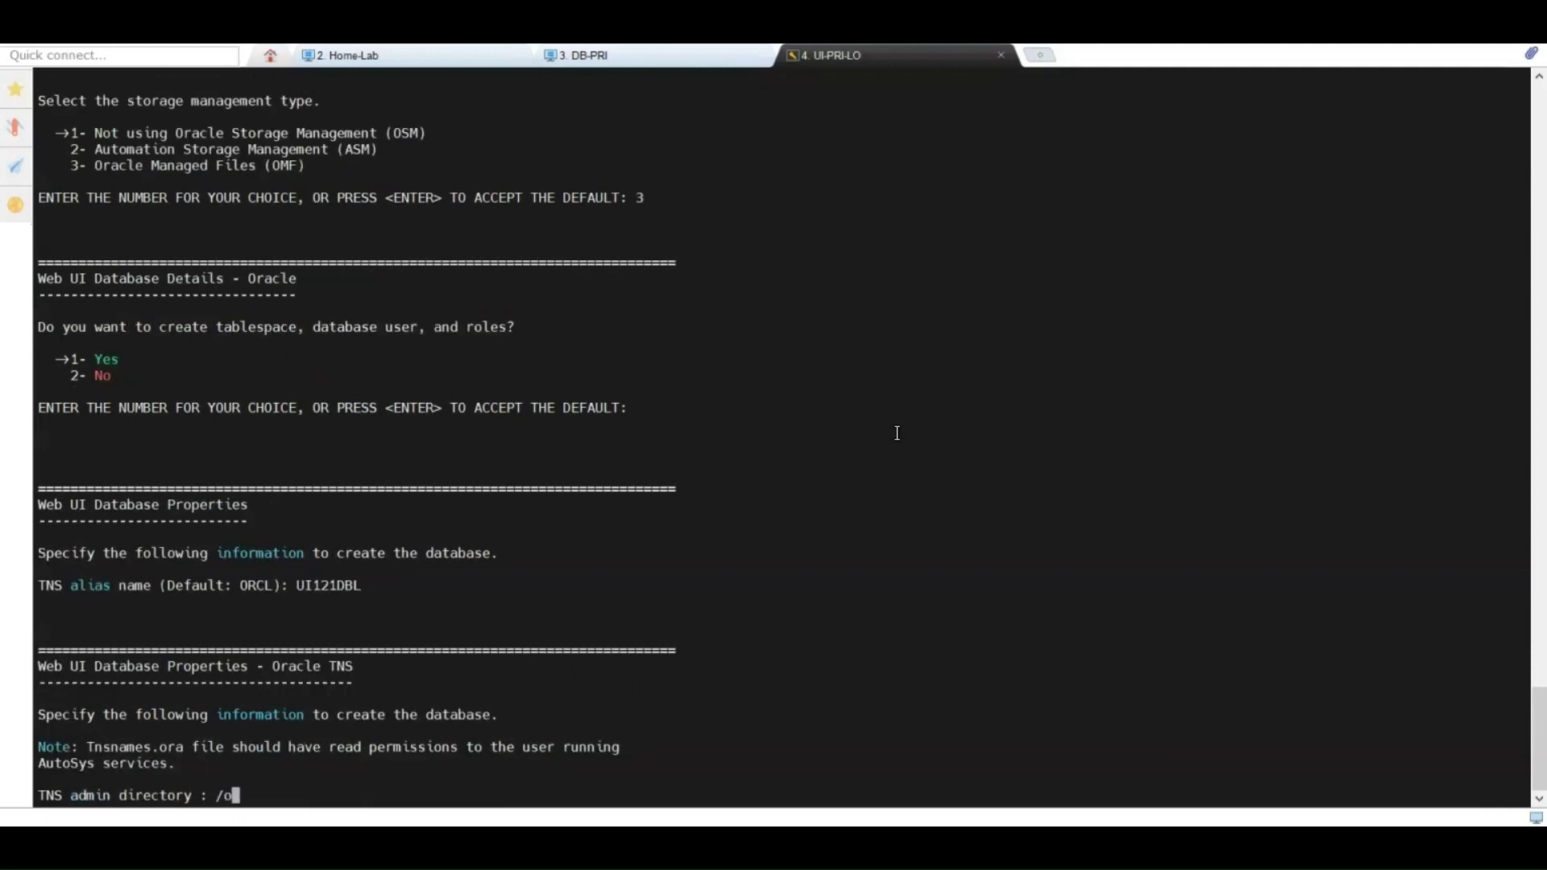
{"action": "type", "text": "pt/oracle"}
{"action": "key", "text": "Return"}
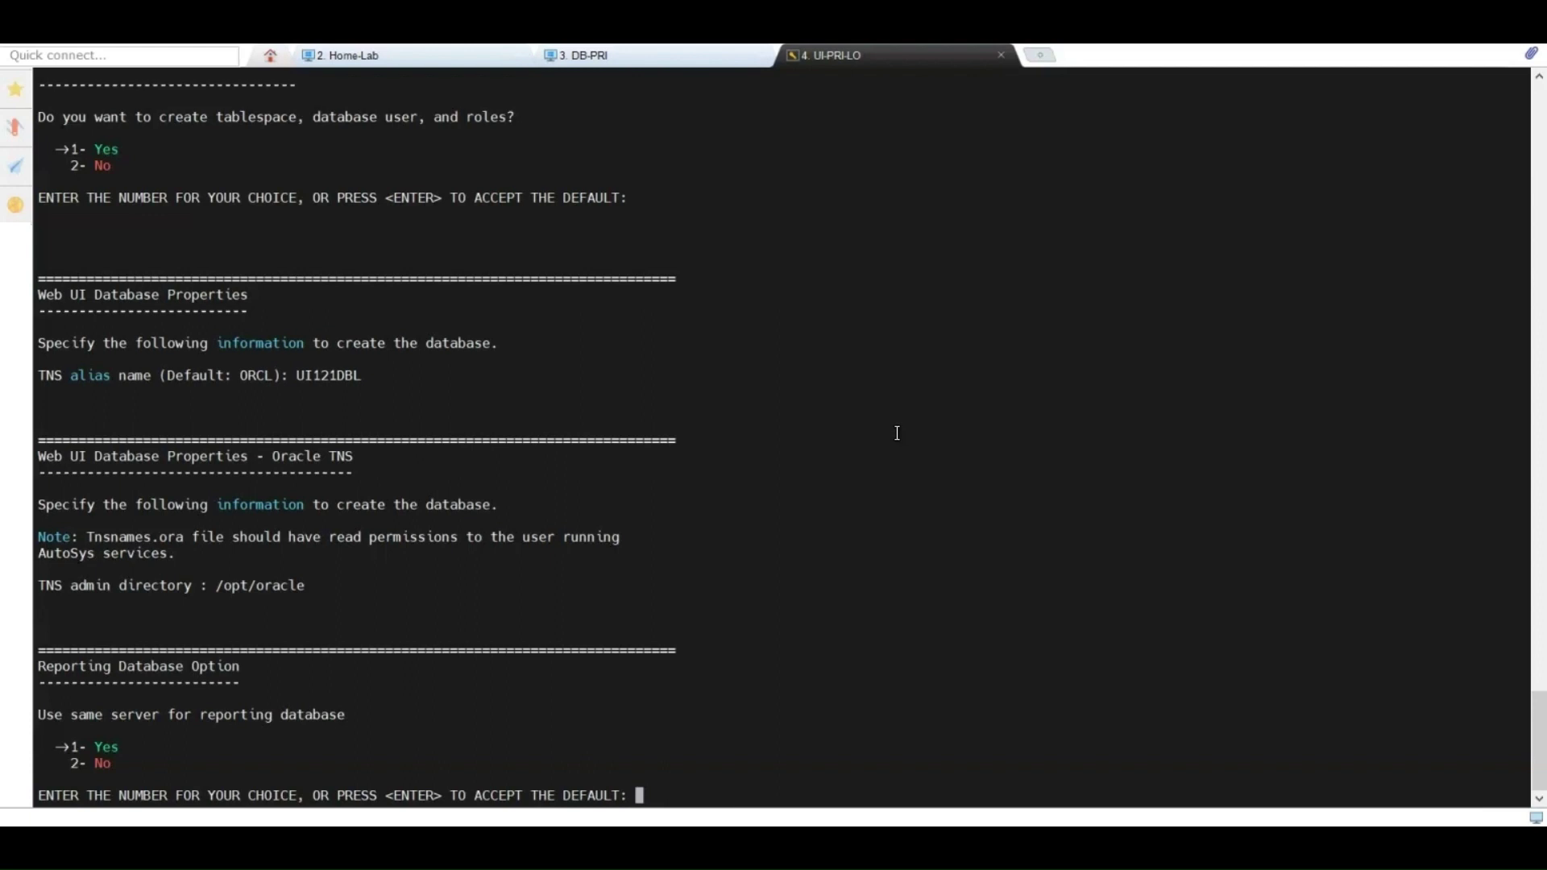
{"action": "type", "text": "2"}
{"action": "key", "text": "Return"}
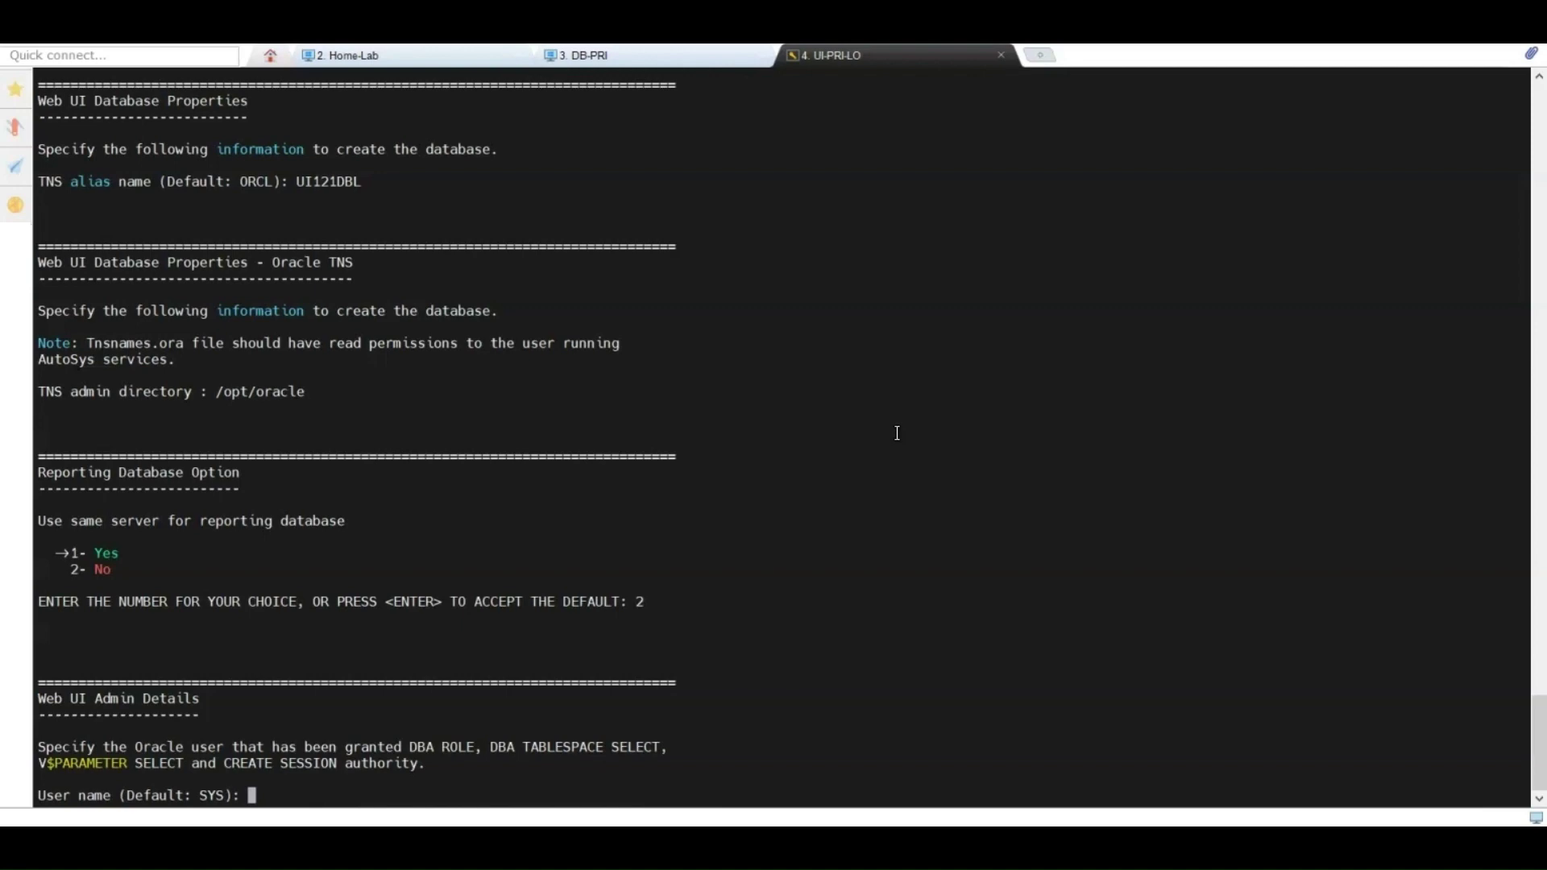
Step: Enter SYS admin and default schema owner credentials, reusing them for reporting
{"action": "key", "text": "Return"}
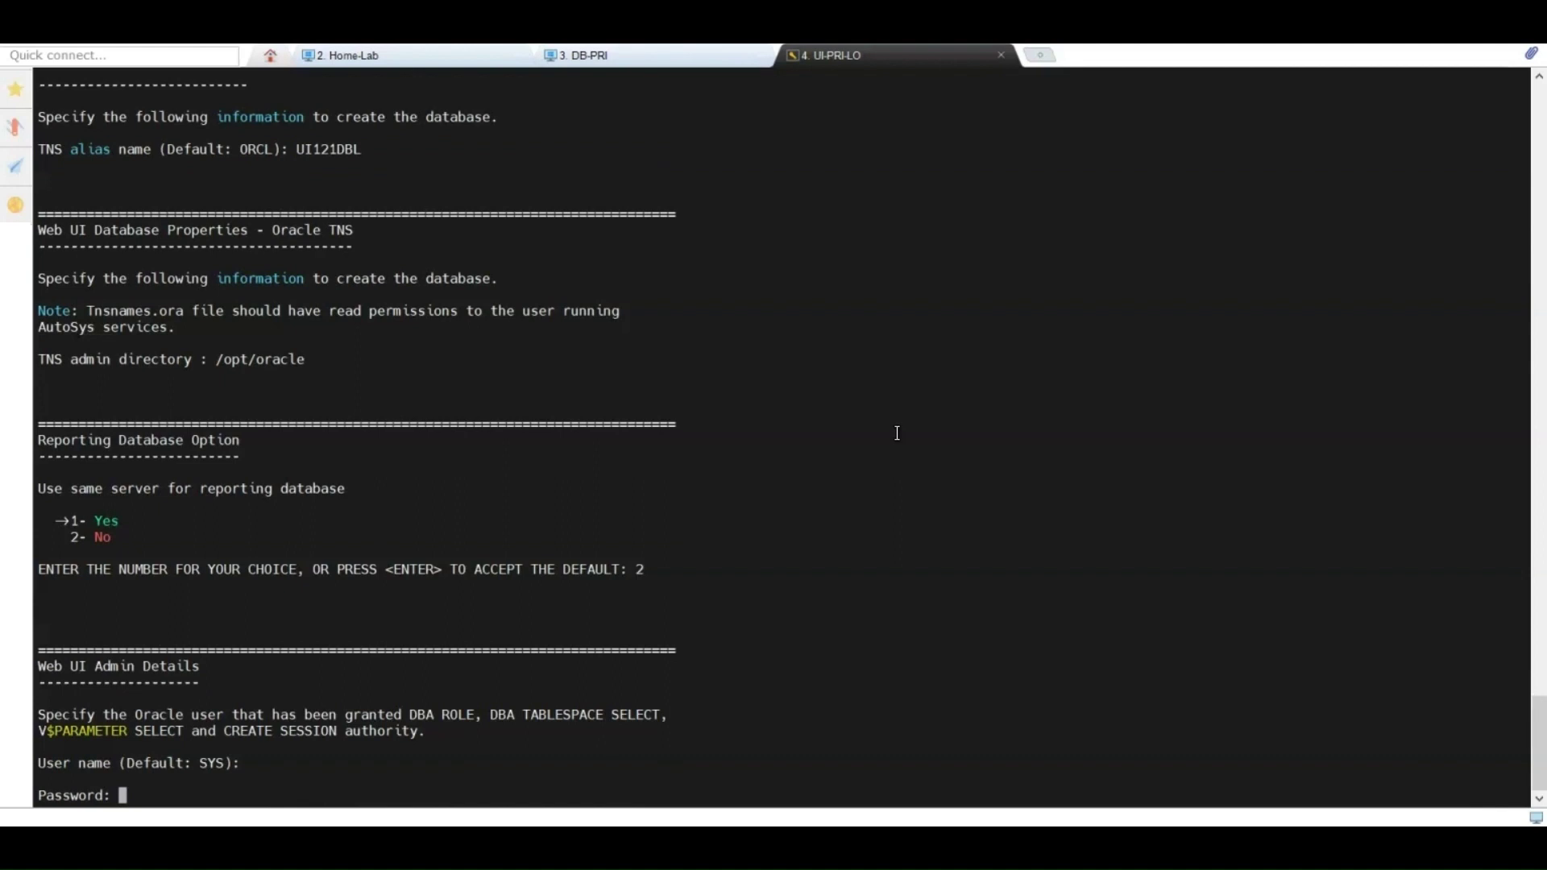
{"action": "key", "text": "Return"}
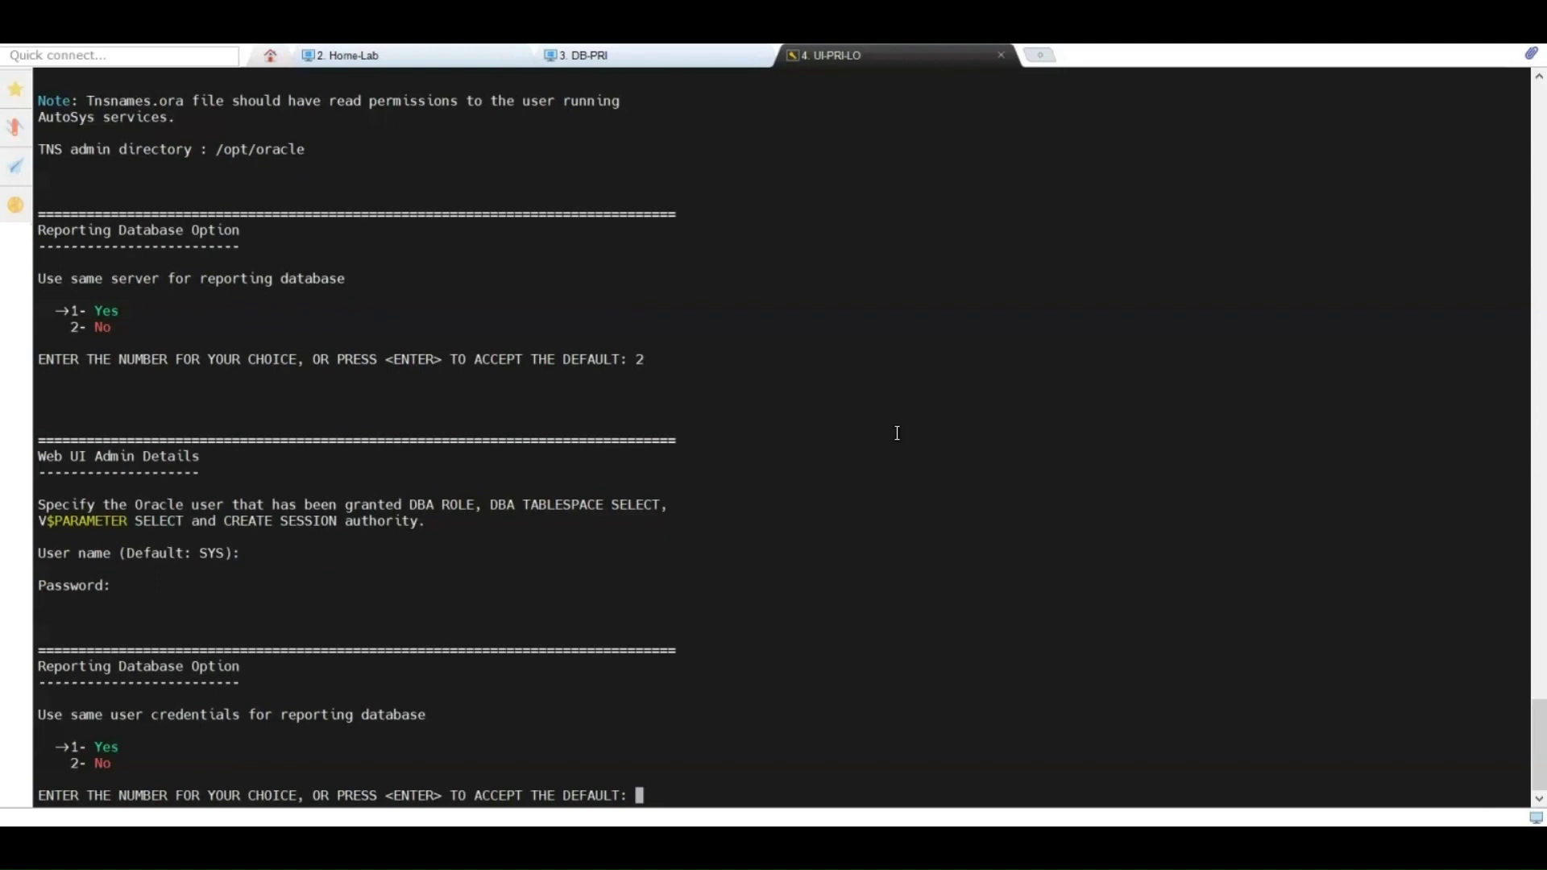
{"action": "key", "text": "Return"}
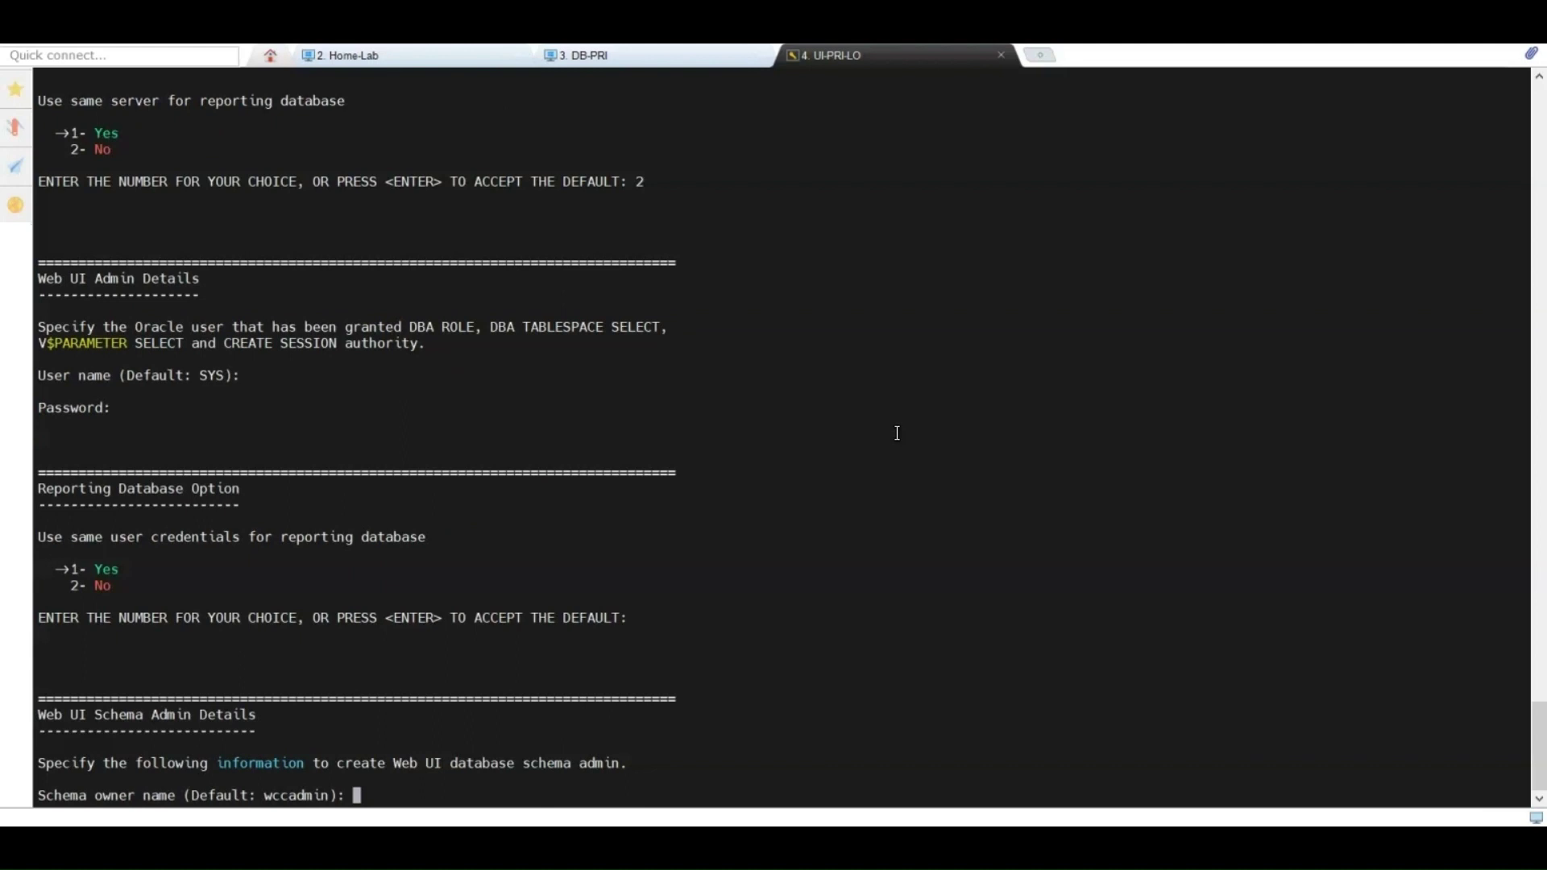
{"action": "key", "text": "Return"}
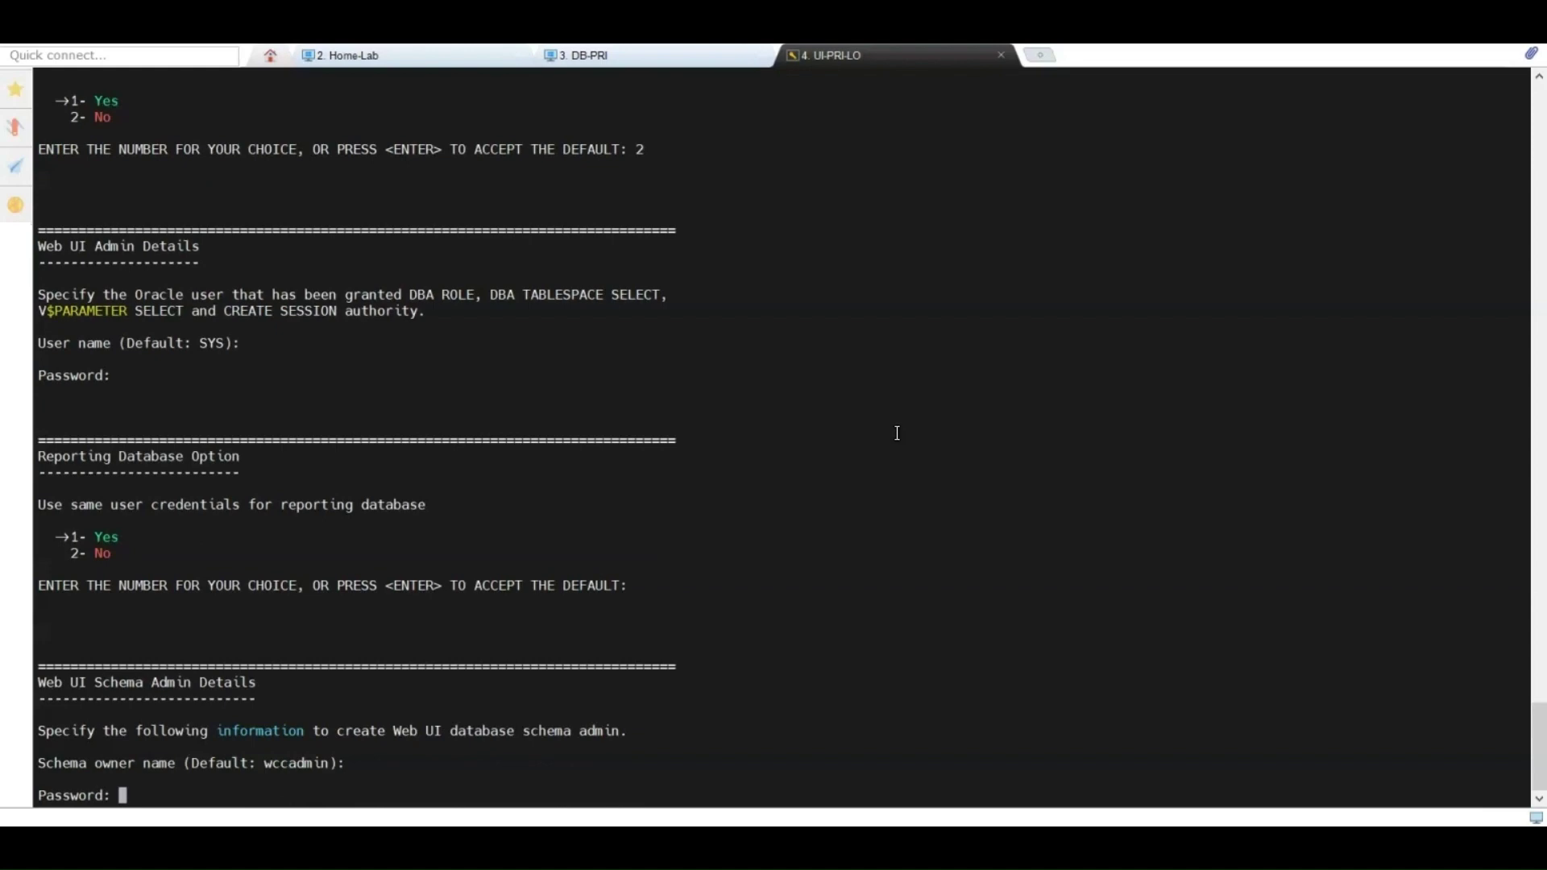
{"action": "key", "text": "Return"}
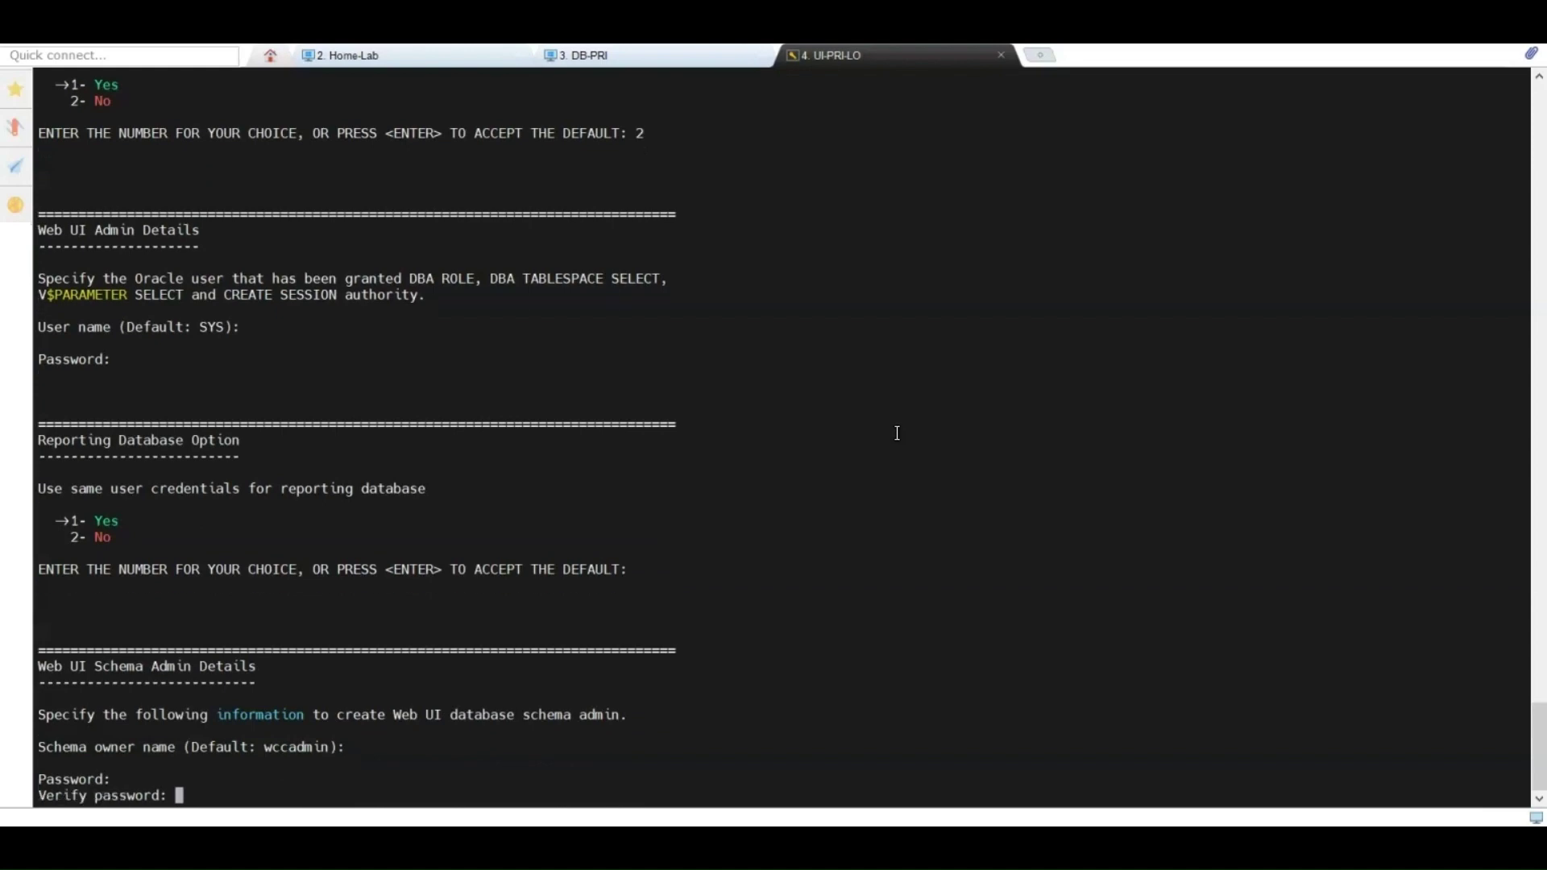
{"action": "key", "text": "Return"}
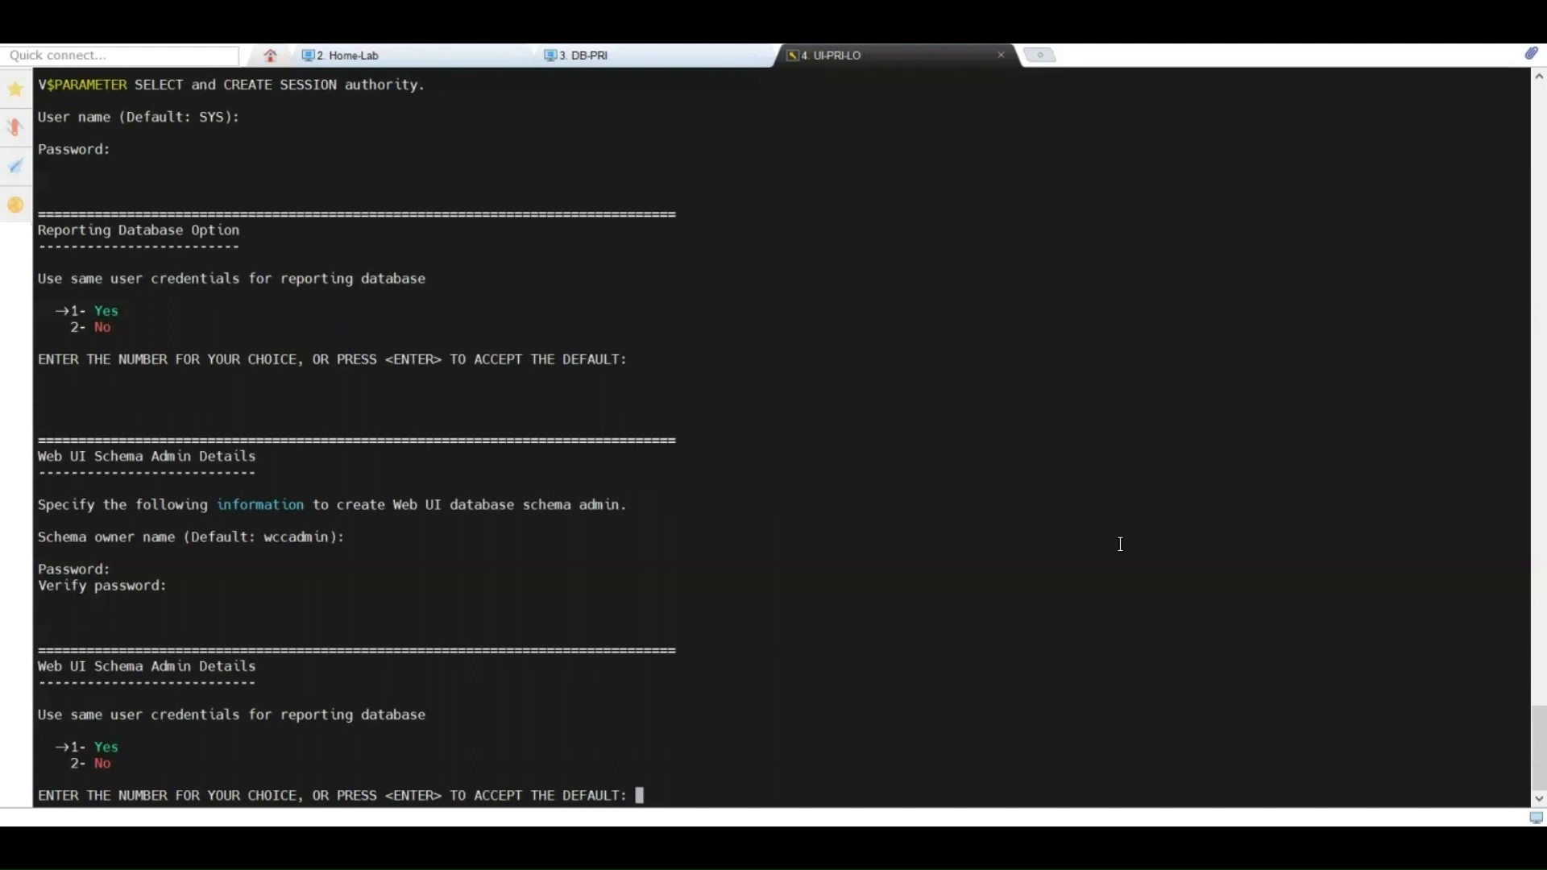
{"action": "key", "text": "Return"}
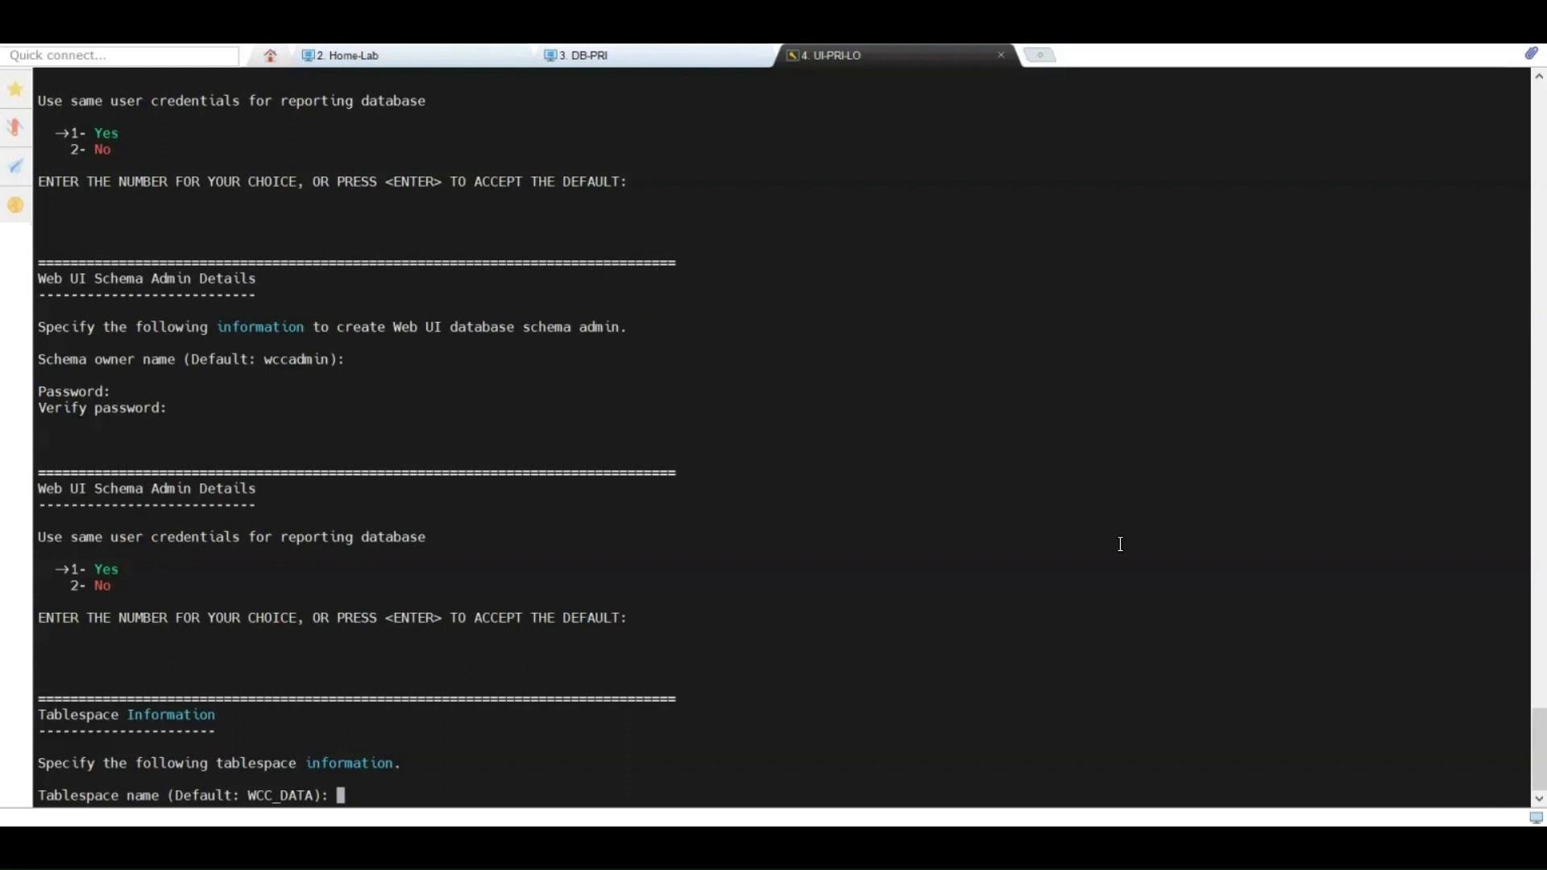
Step: Keep WCC_DATA tablespaces, set reporting alias UI121RTL, and set the database user's password
{"action": "key", "text": "Return"}
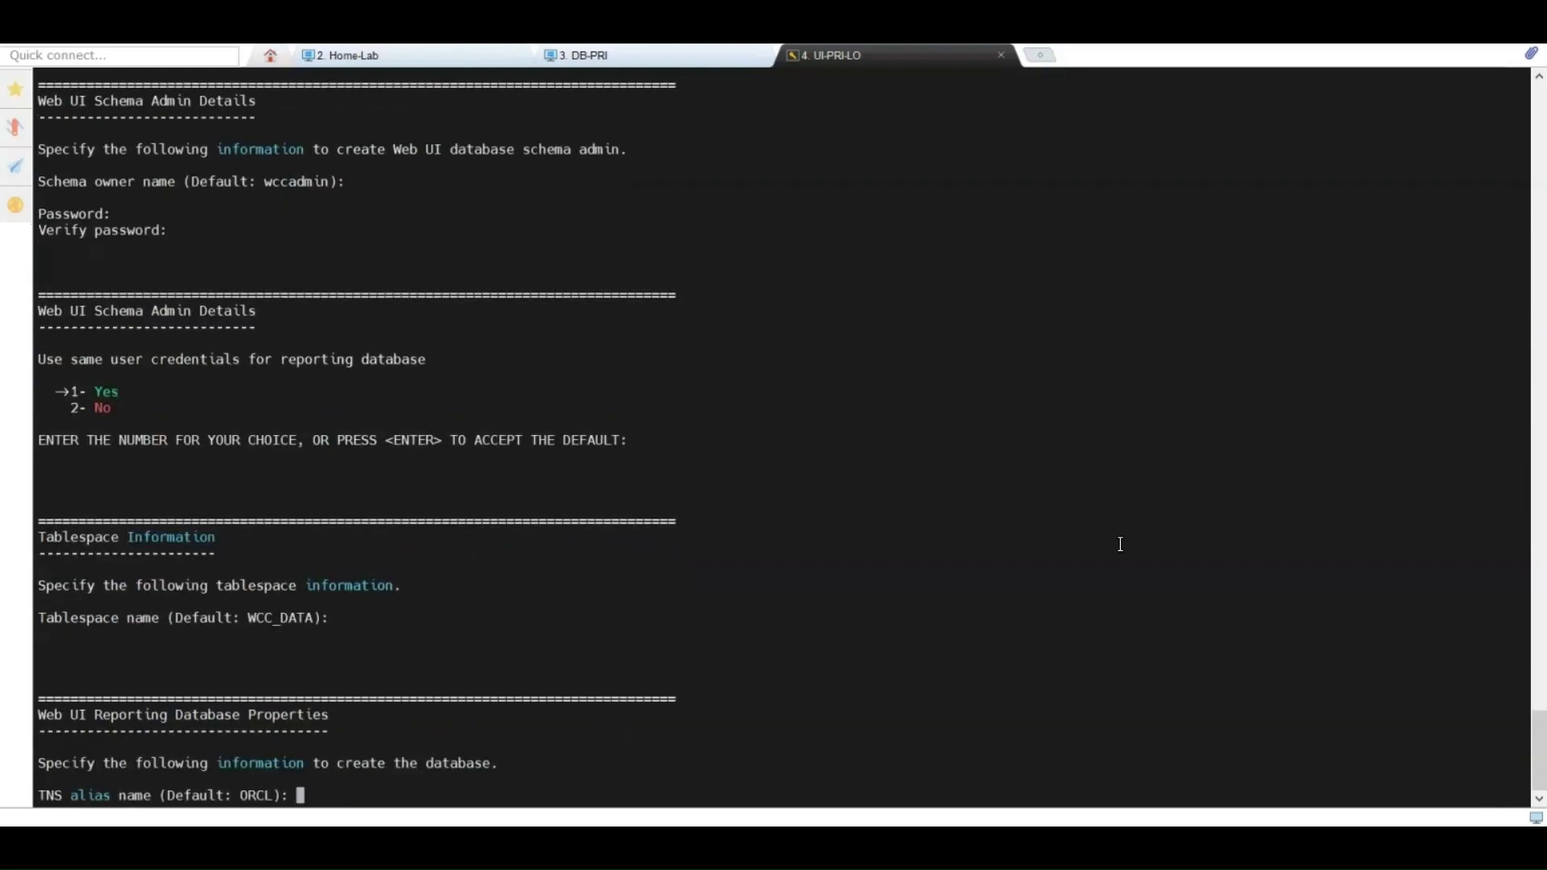
{"action": "type", "text": "UI121RTL"}
{"action": "key", "text": "Return"}
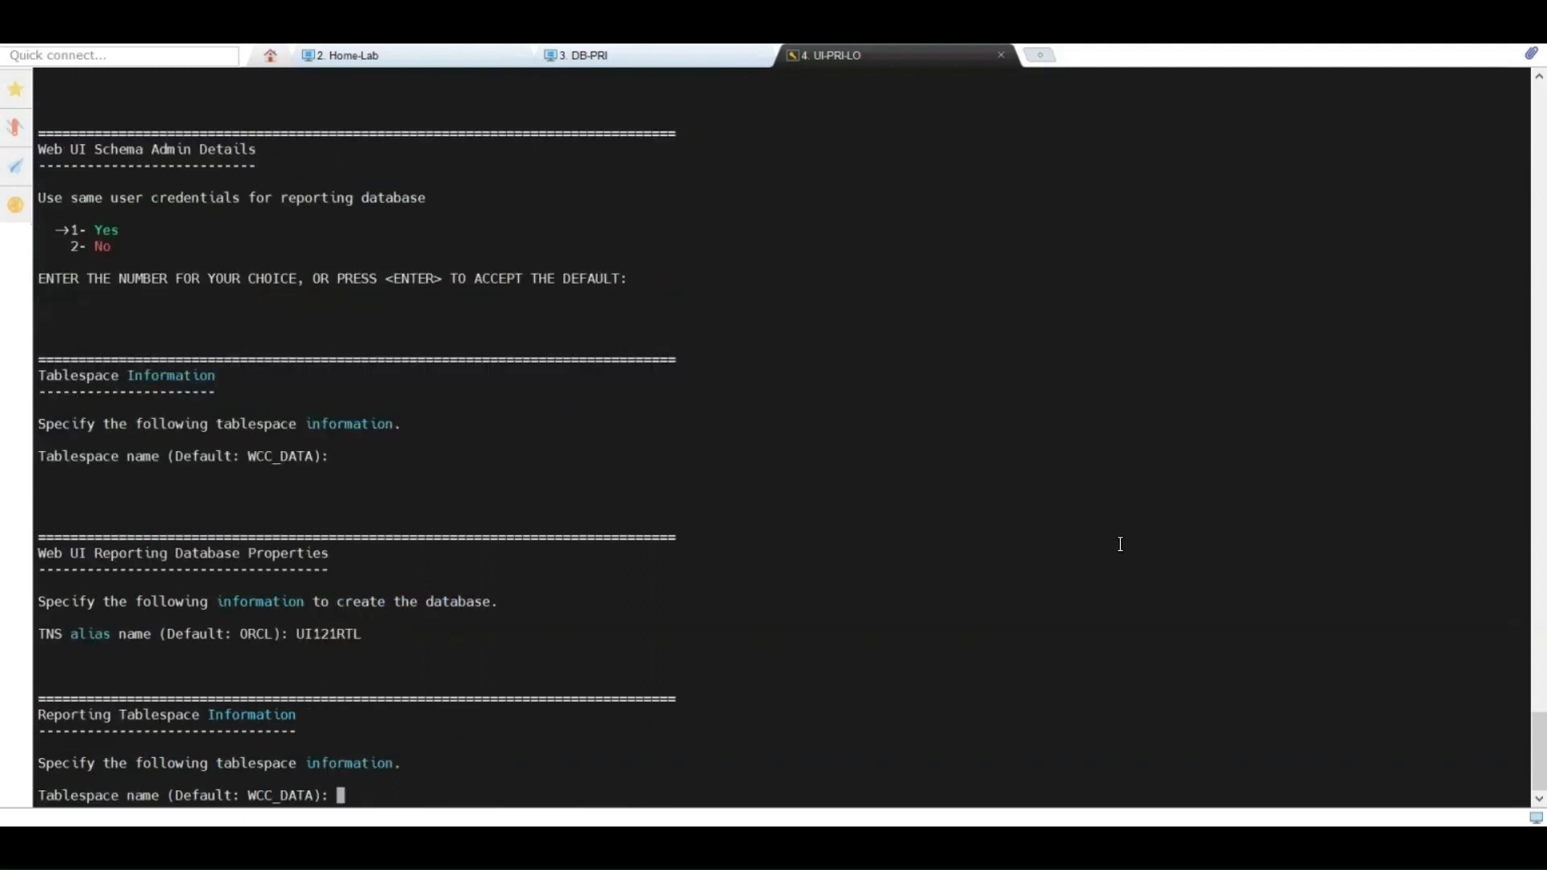
{"action": "key", "text": "Return"}
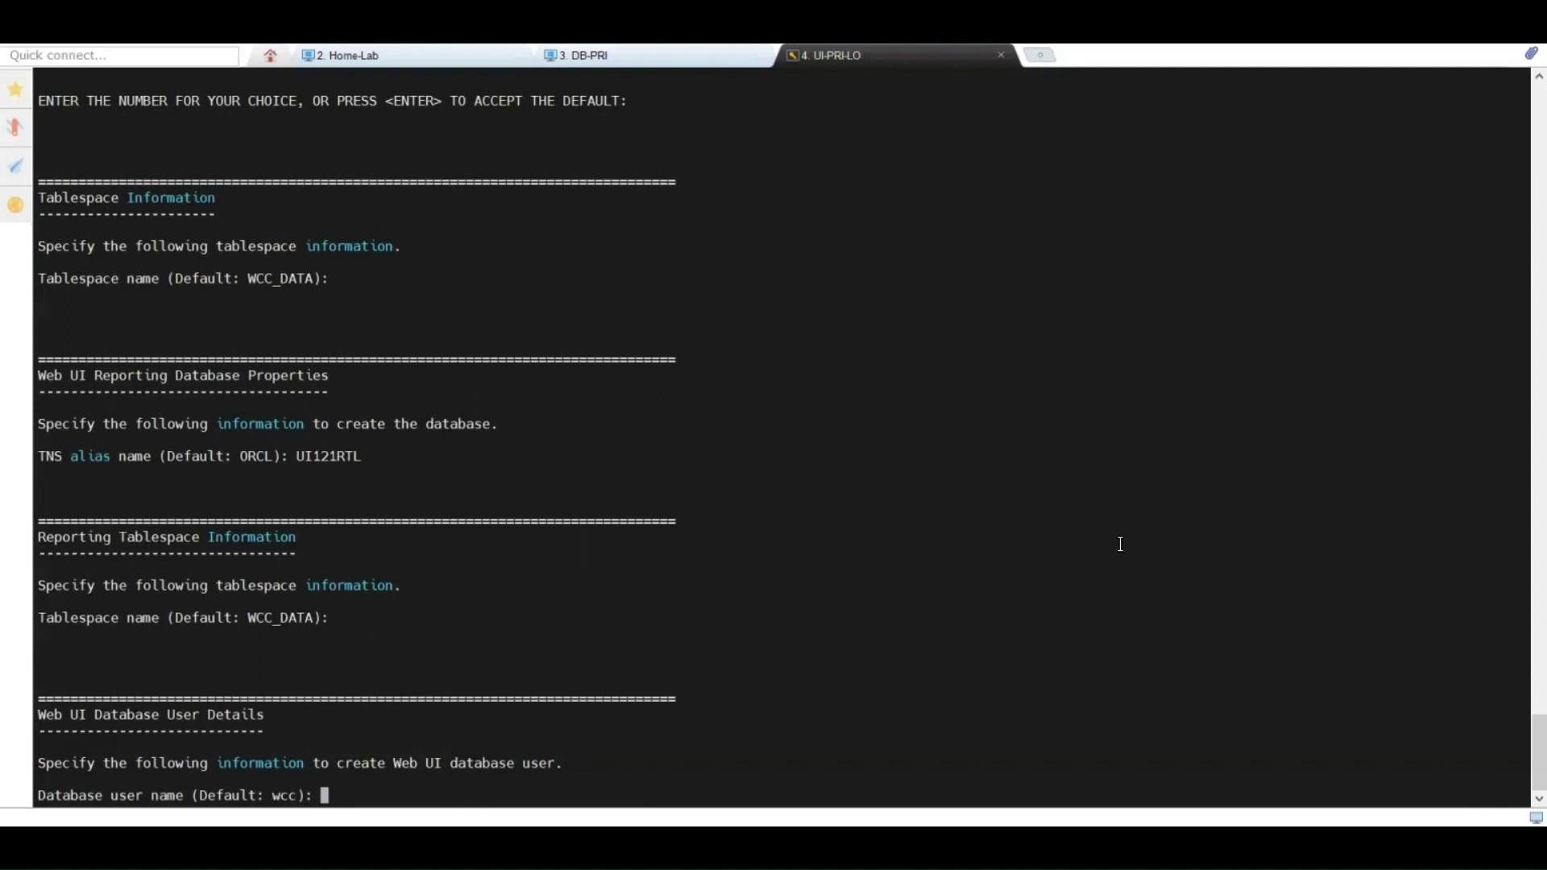
{"action": "key", "text": "Return"}
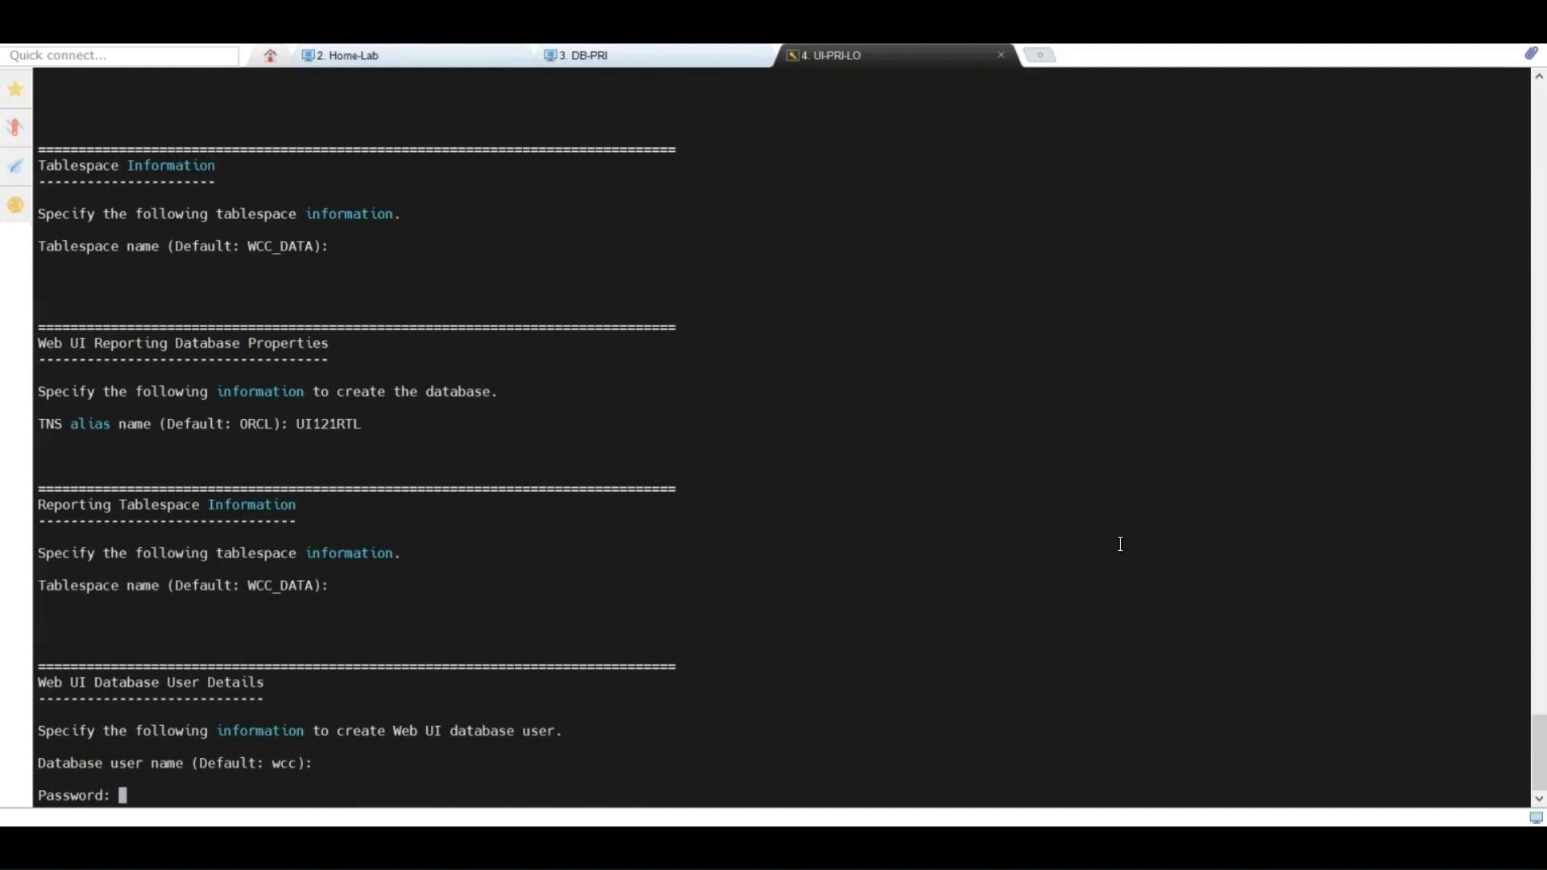
{"action": "key", "text": "Return"}
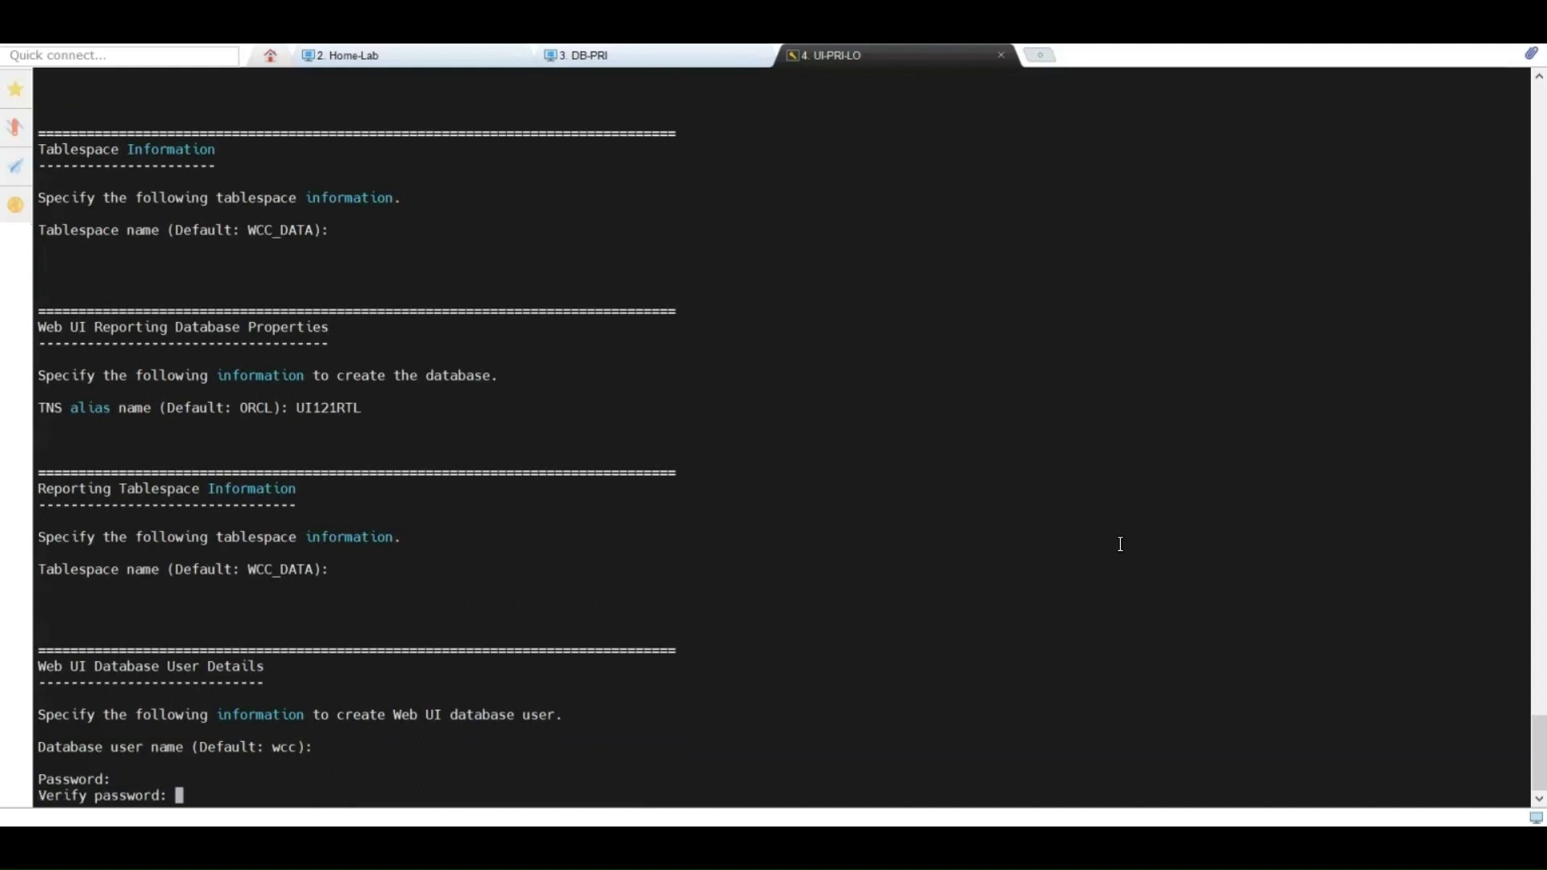
{"action": "key", "text": "Return"}
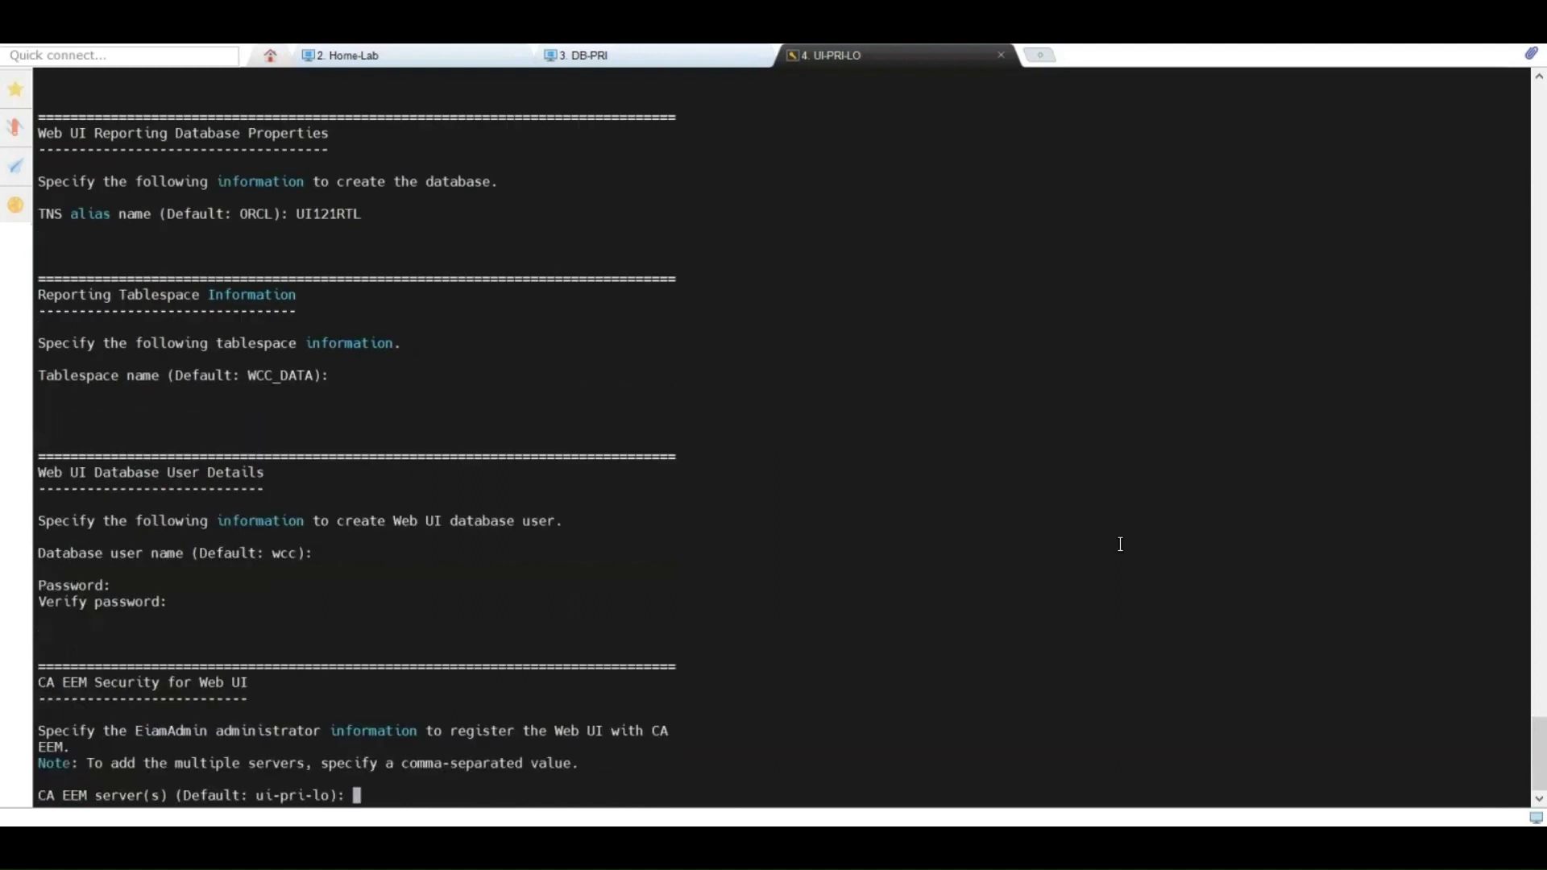
Step: Register with EEM server eem-pri and keep default collector name and ports 8443 and 7004
{"action": "type", "text": "eem-pri"}
{"action": "key", "text": "Return"}
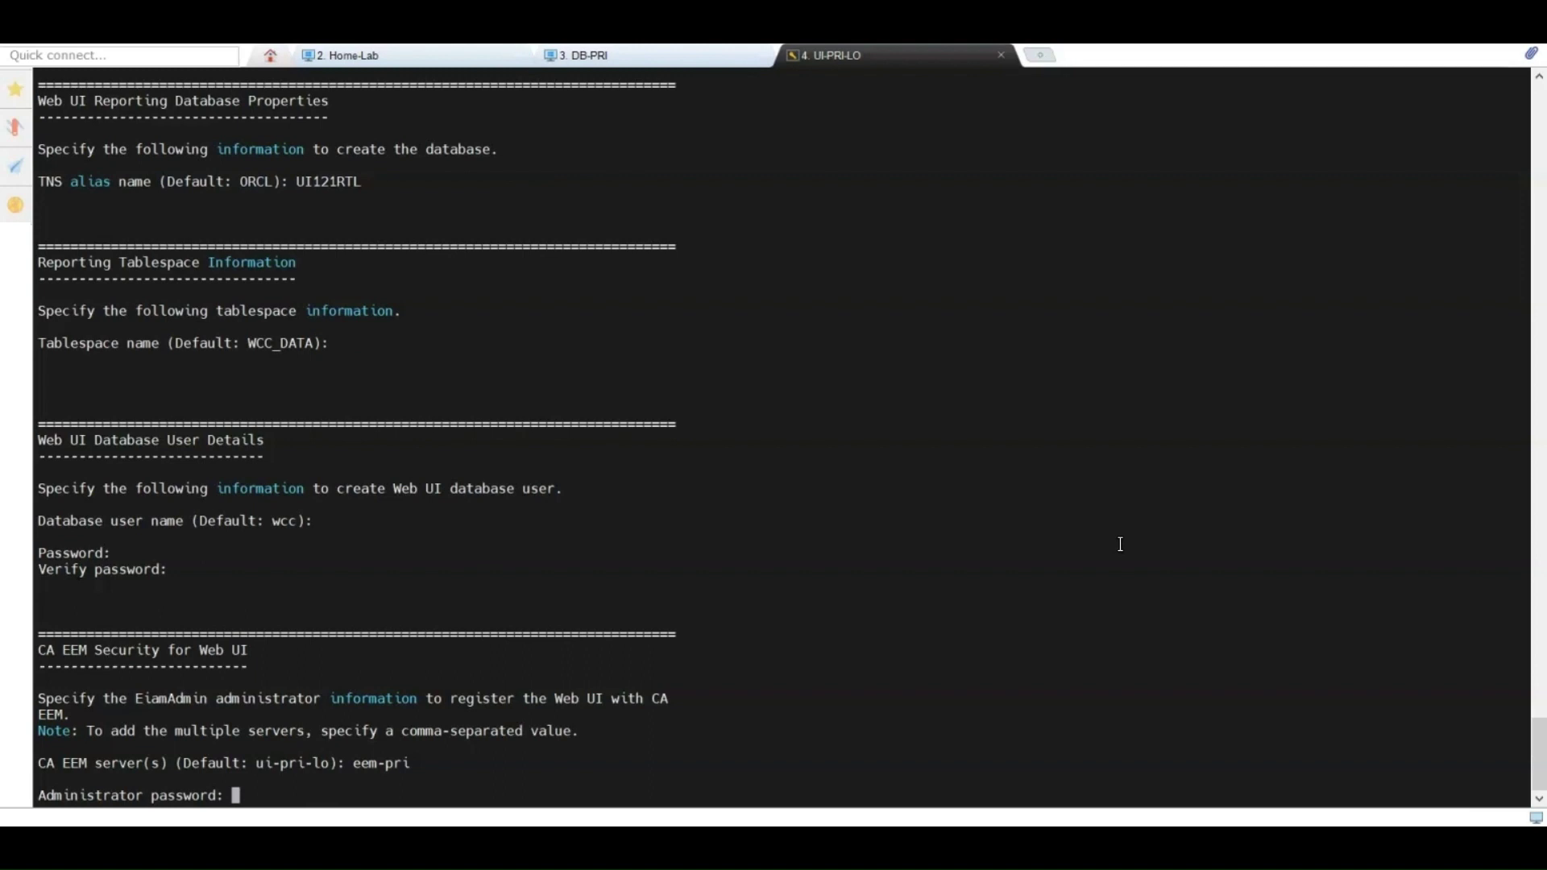
{"action": "key", "text": "Return"}
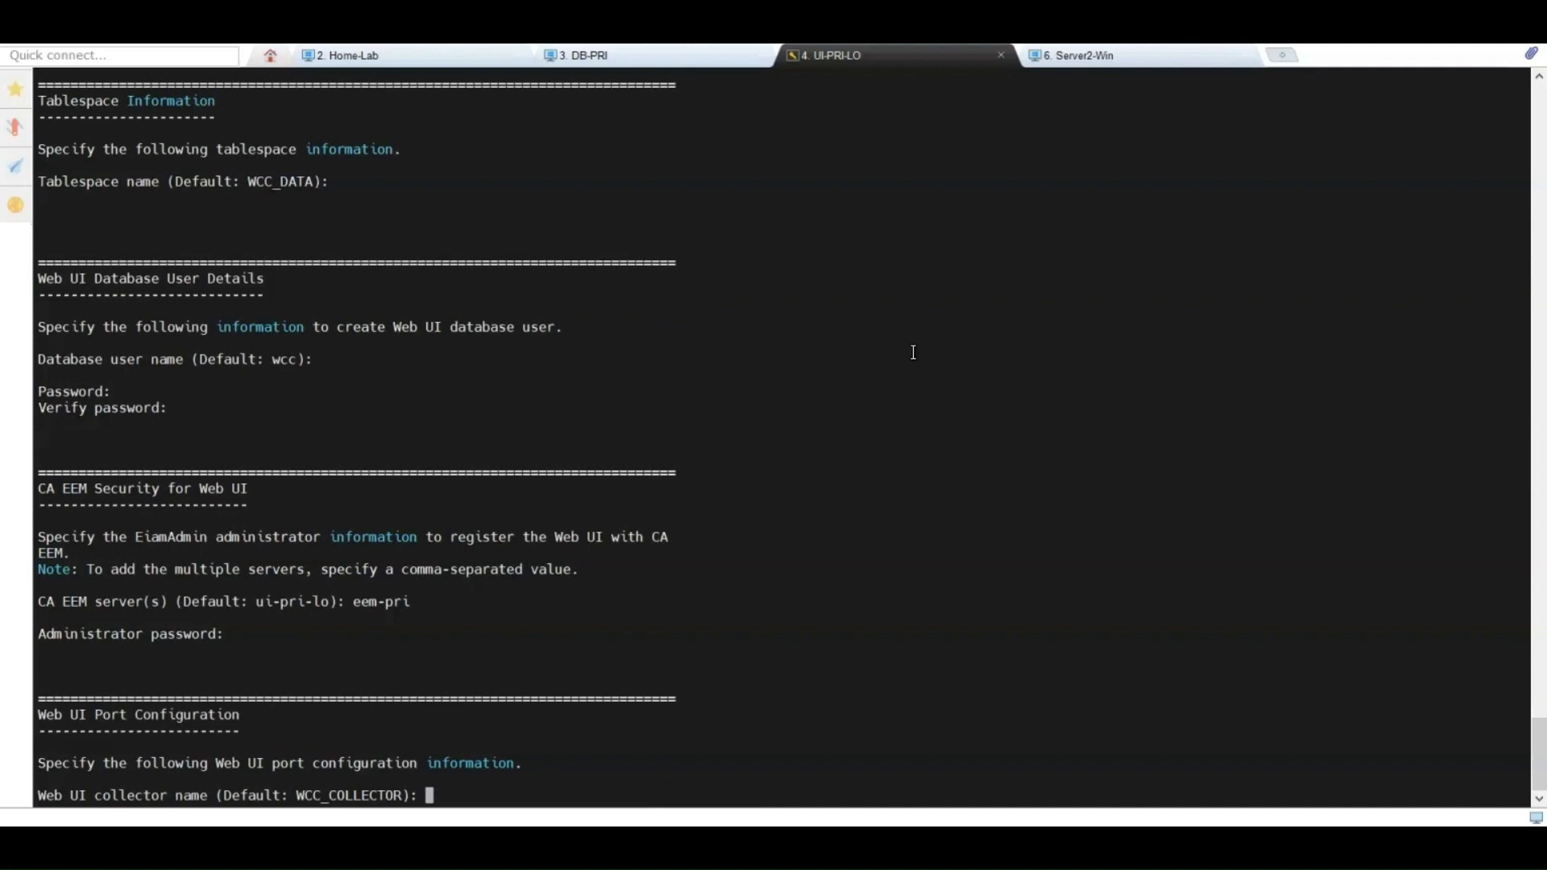
{"action": "key", "text": "Return"}
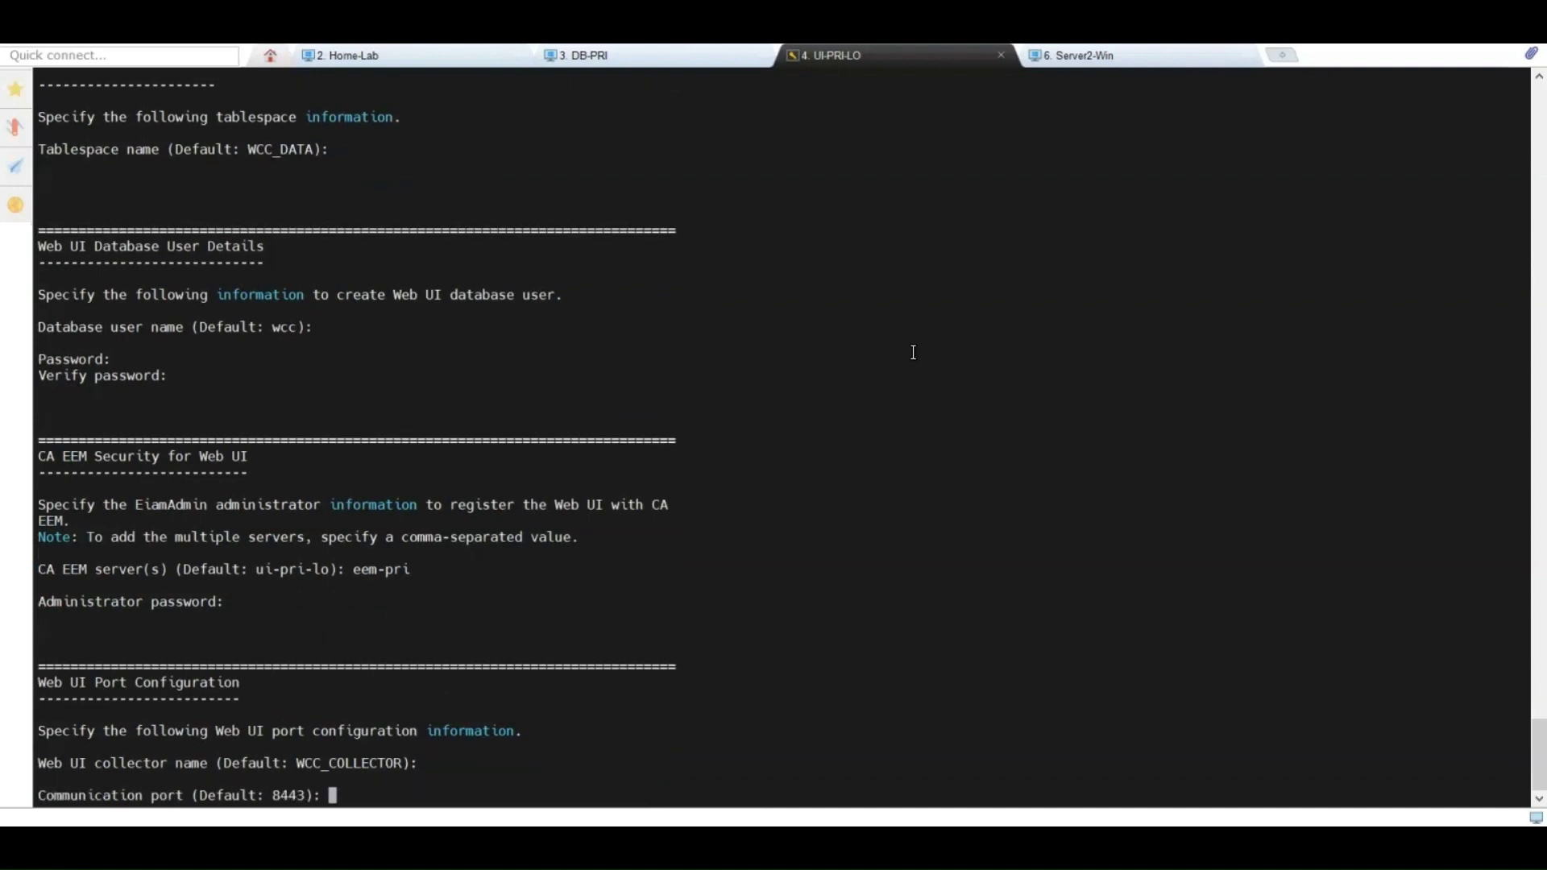
{"action": "key", "text": "Return"}
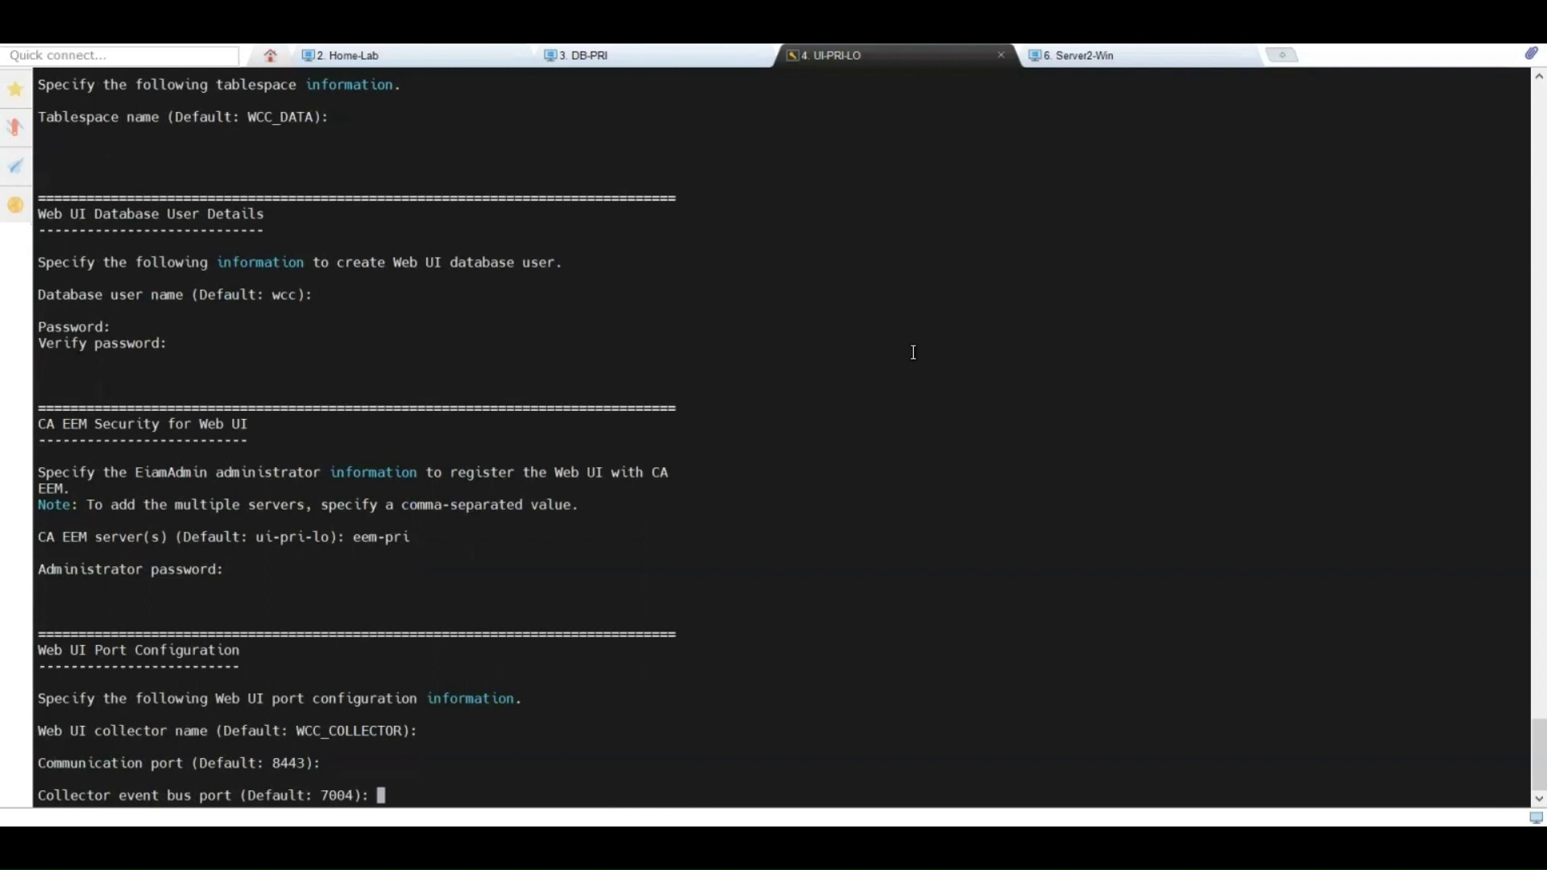
{"action": "key", "text": "Return"}
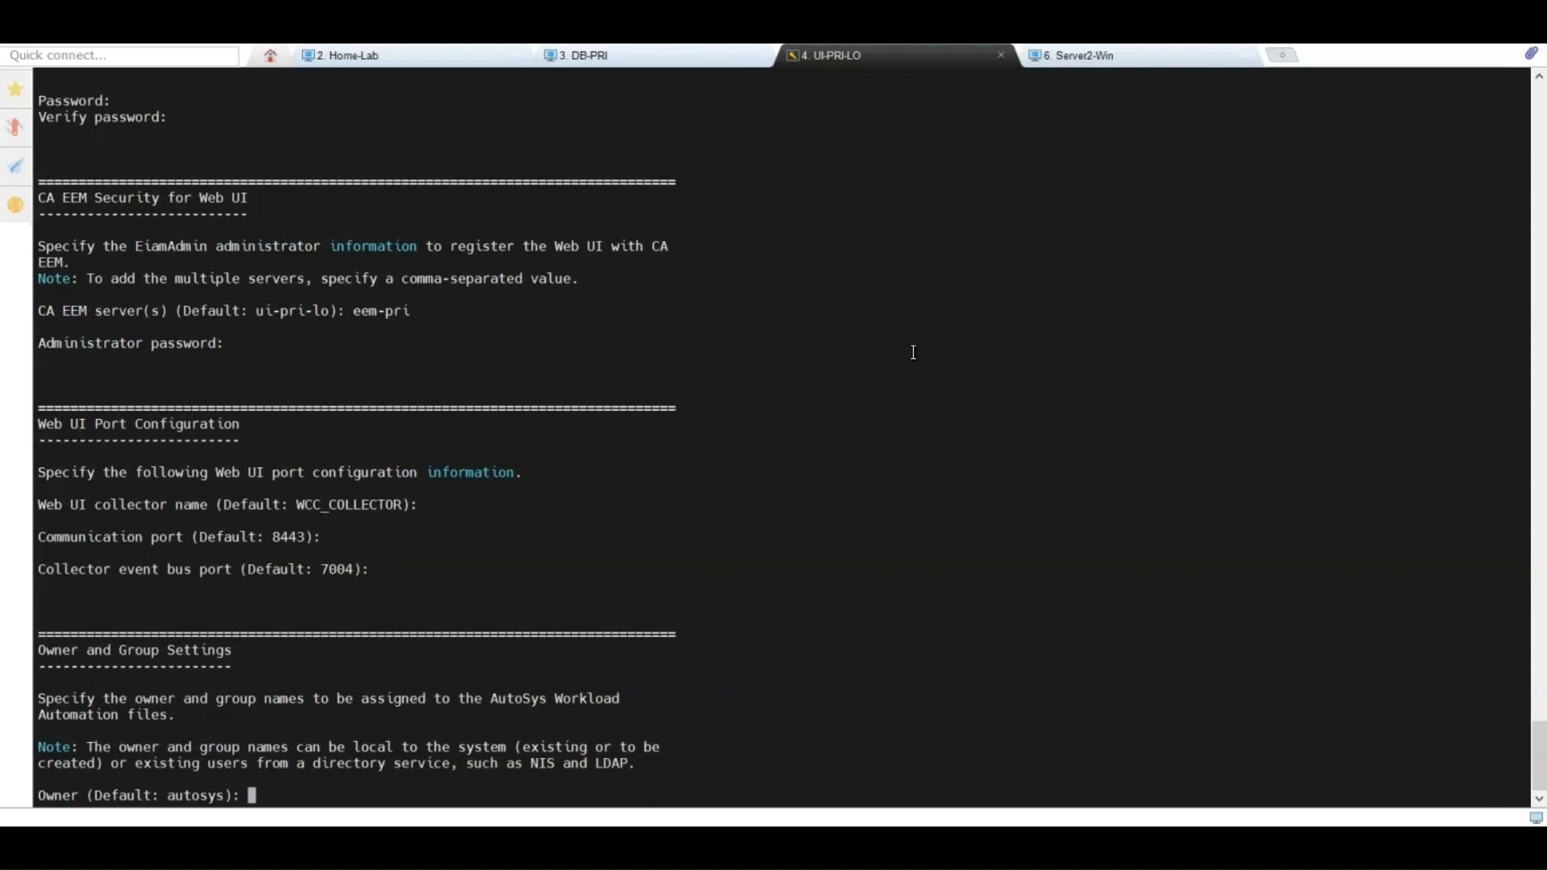
Step: Keep owner and group autosys, create them, and start both Web UI services only at system startup
{"action": "key", "text": "Return"}
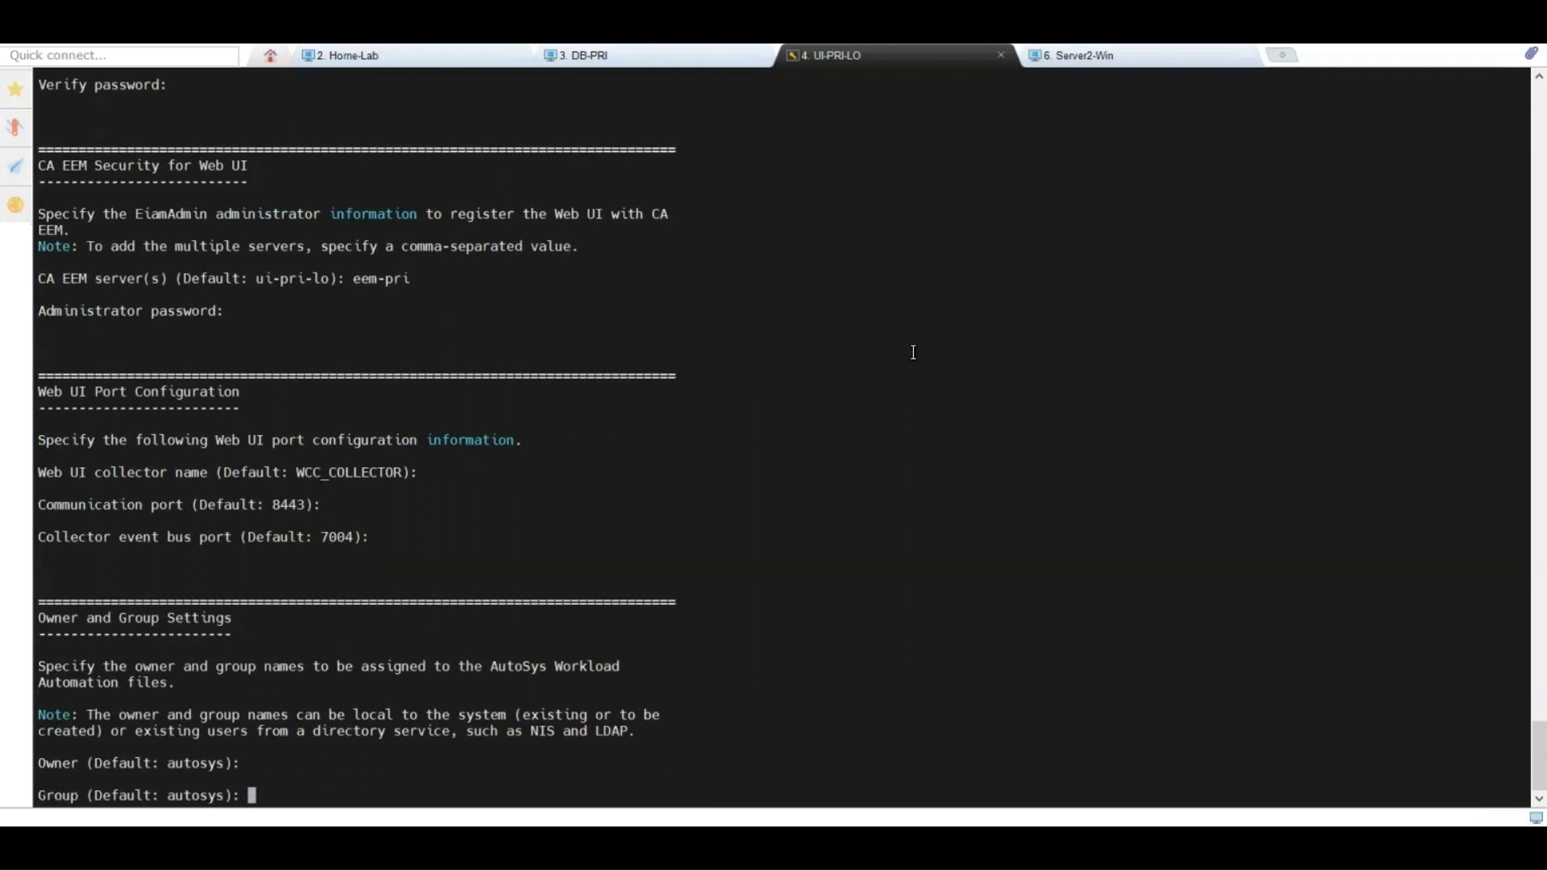
{"action": "key", "text": "Return"}
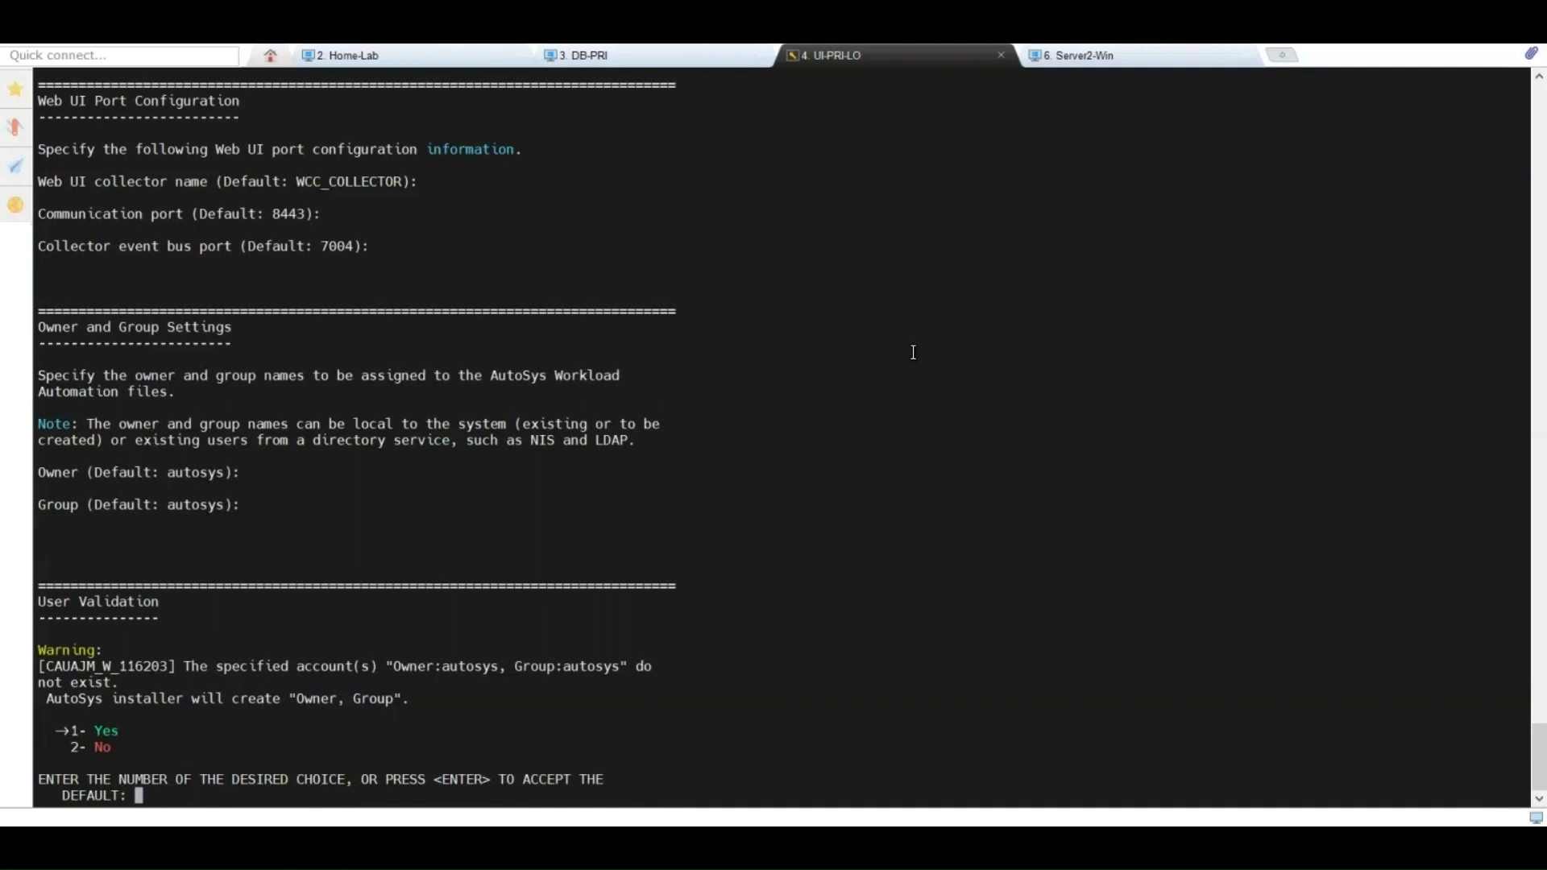
{"action": "key", "text": "Return"}
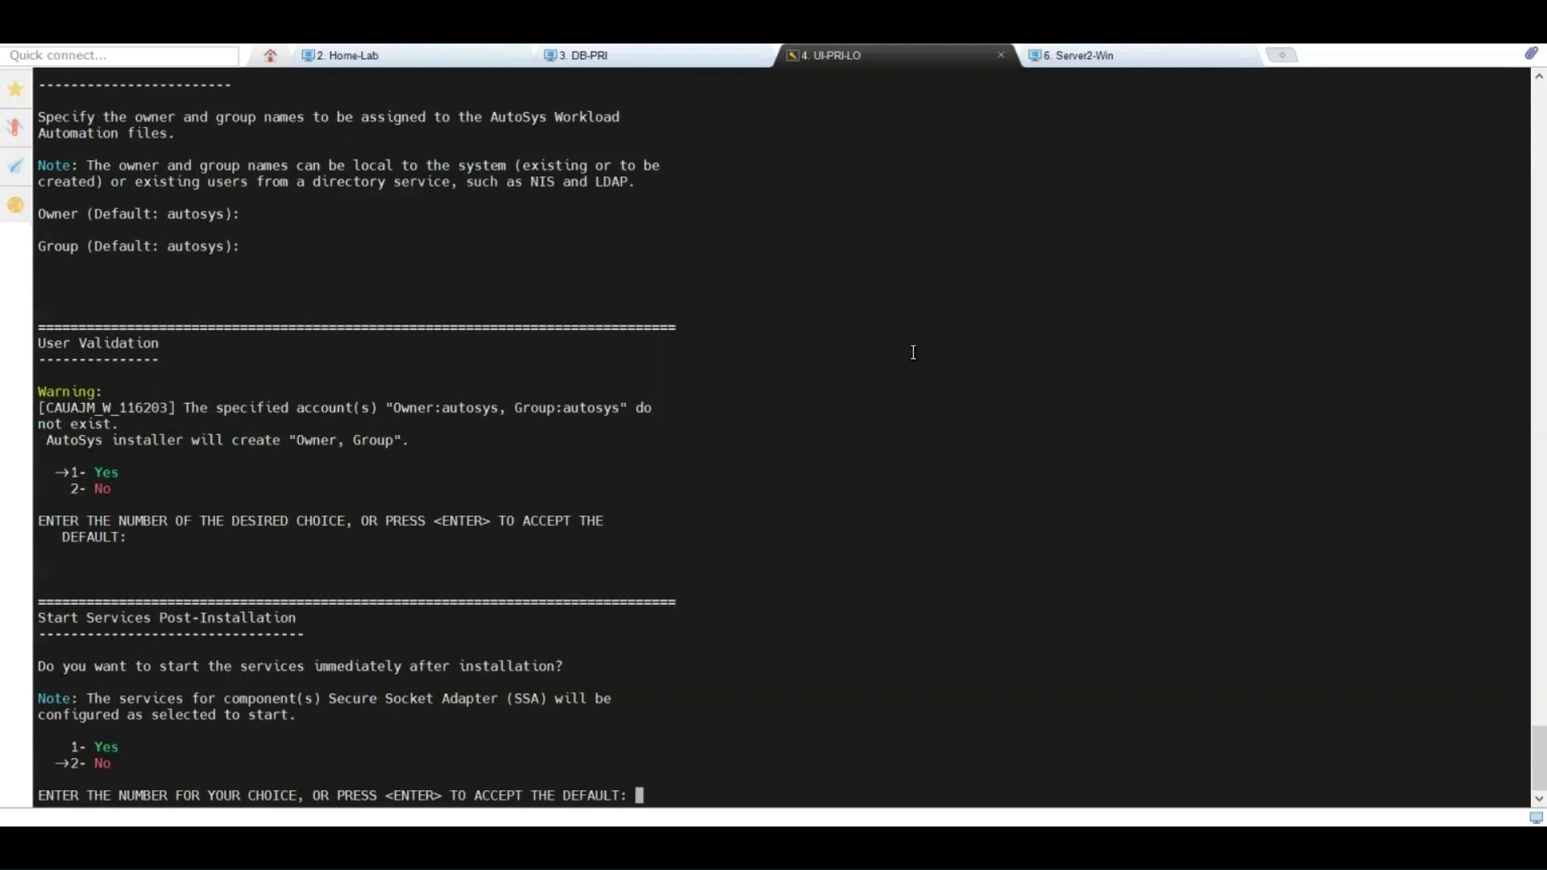
{"action": "key", "text": "Return"}
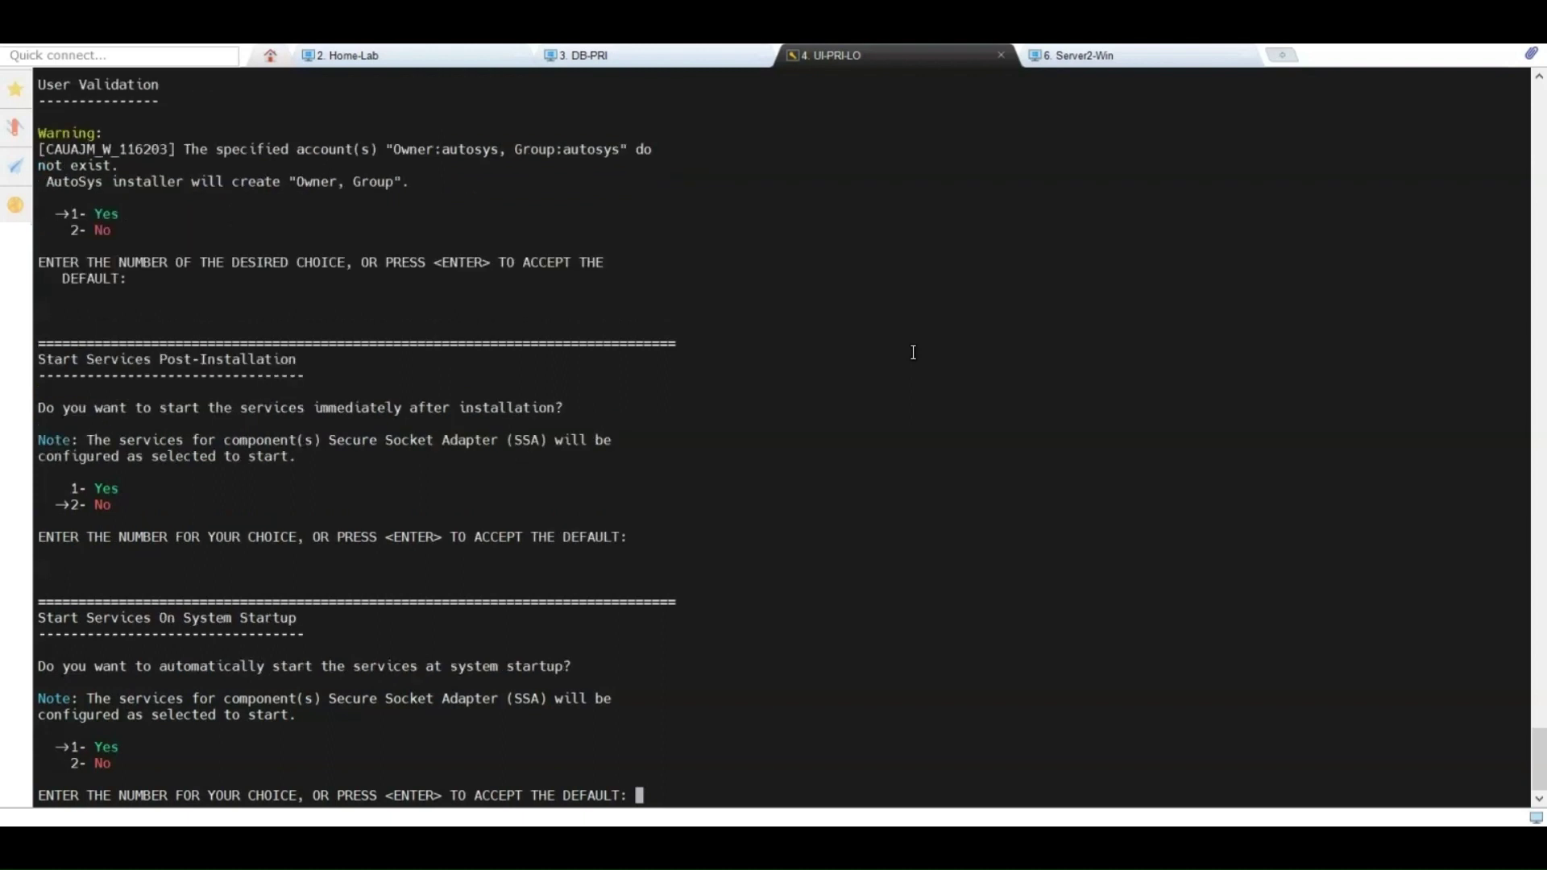
{"action": "key", "text": "Return"}
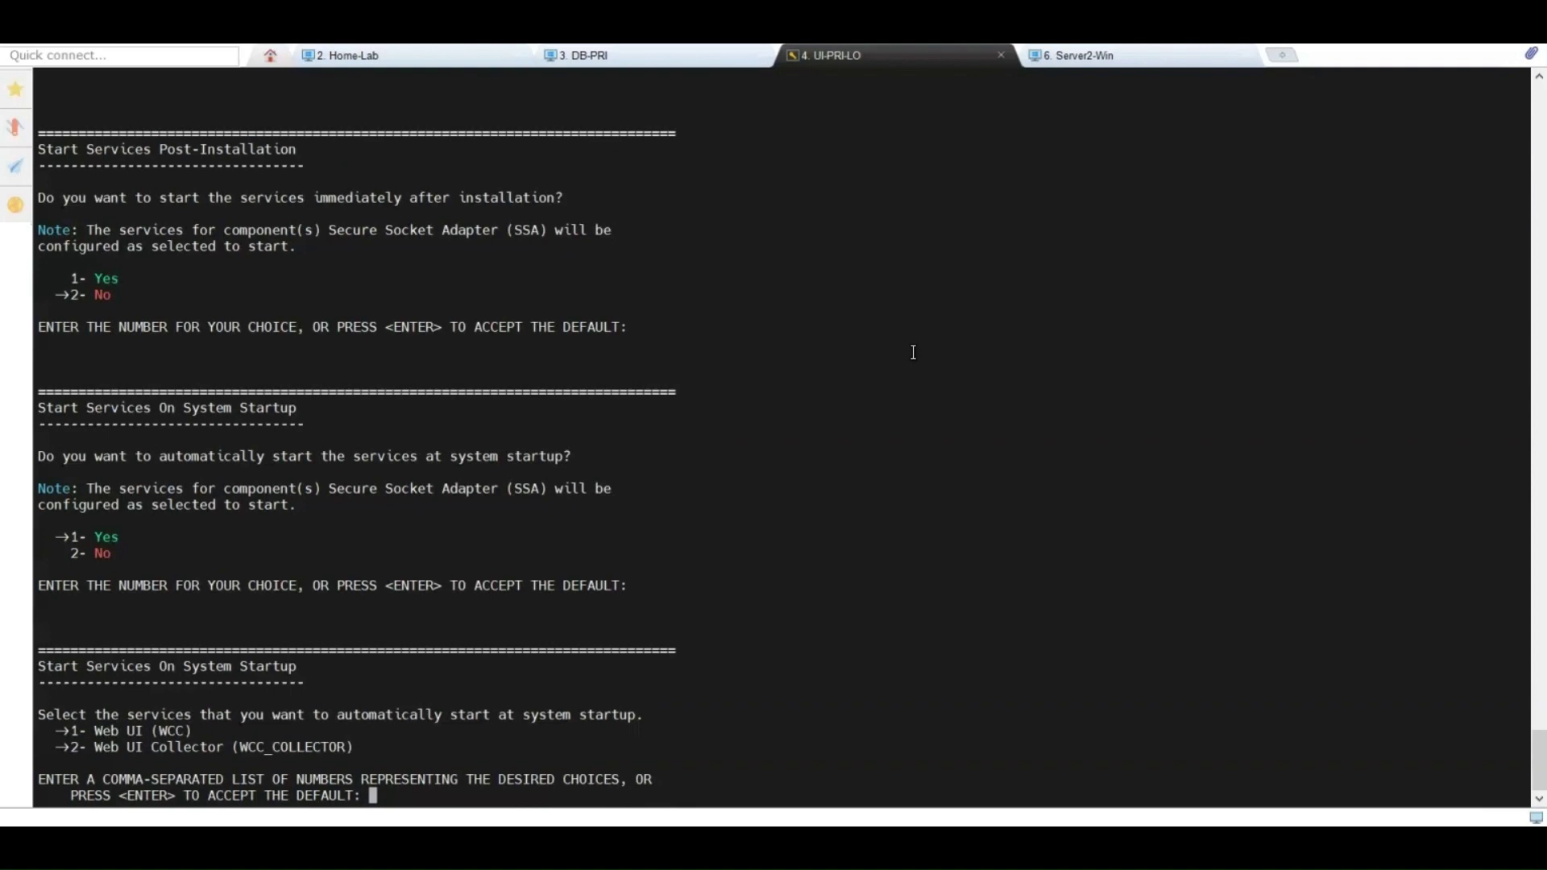
{"action": "key", "text": "Return"}
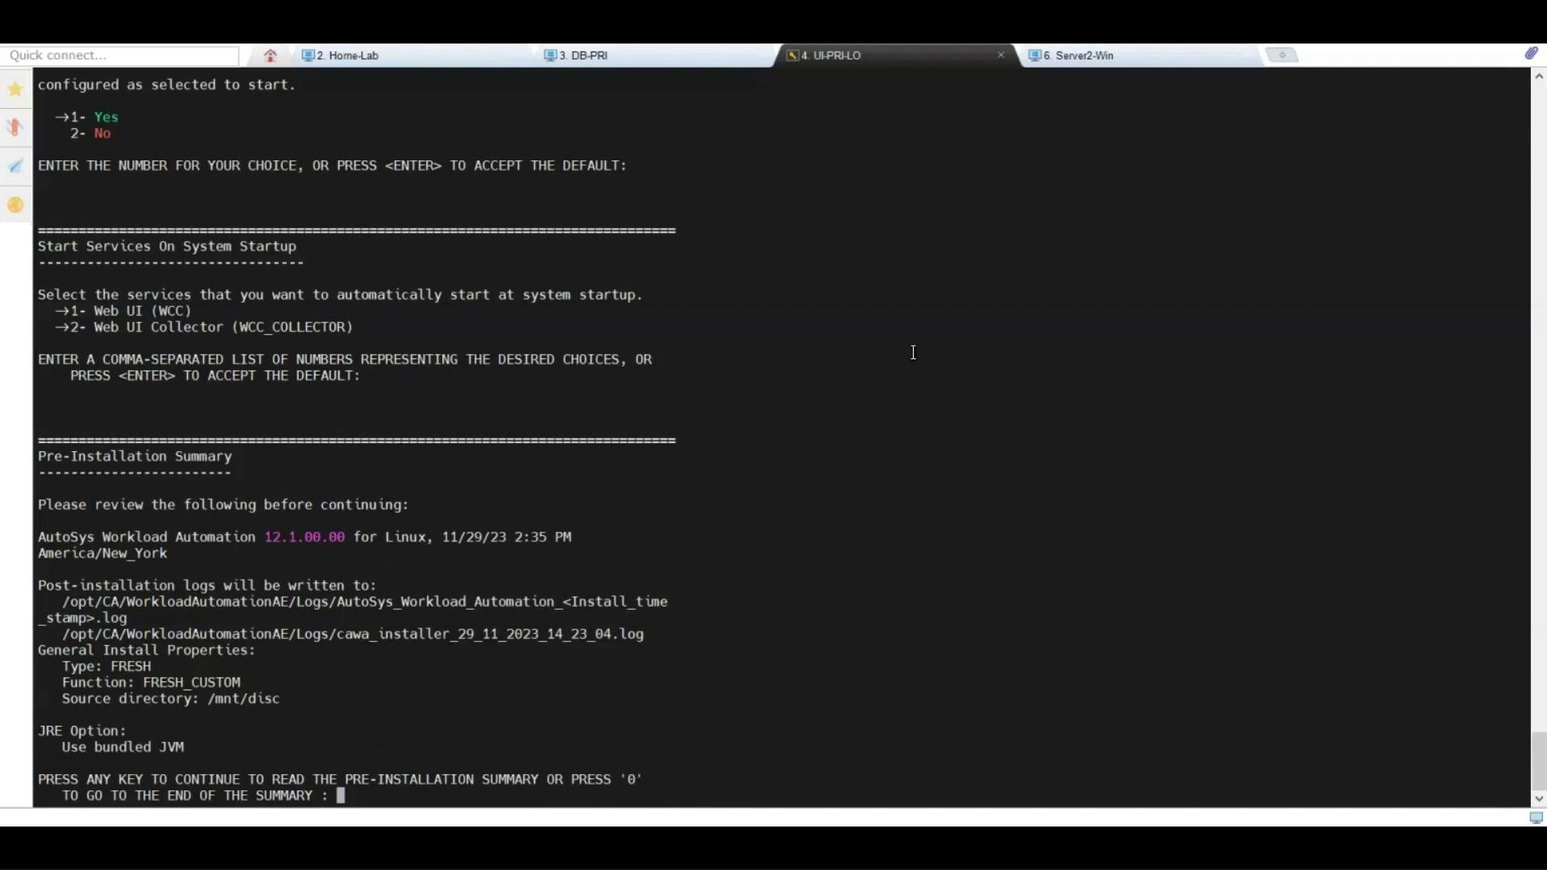
Step: Review the pre-installation summary and install AutoSys Web UI to /opt/CA/WorkloadAutomationAE
{"action": "type", "text": "0"}
{"action": "key", "text": "Return"}
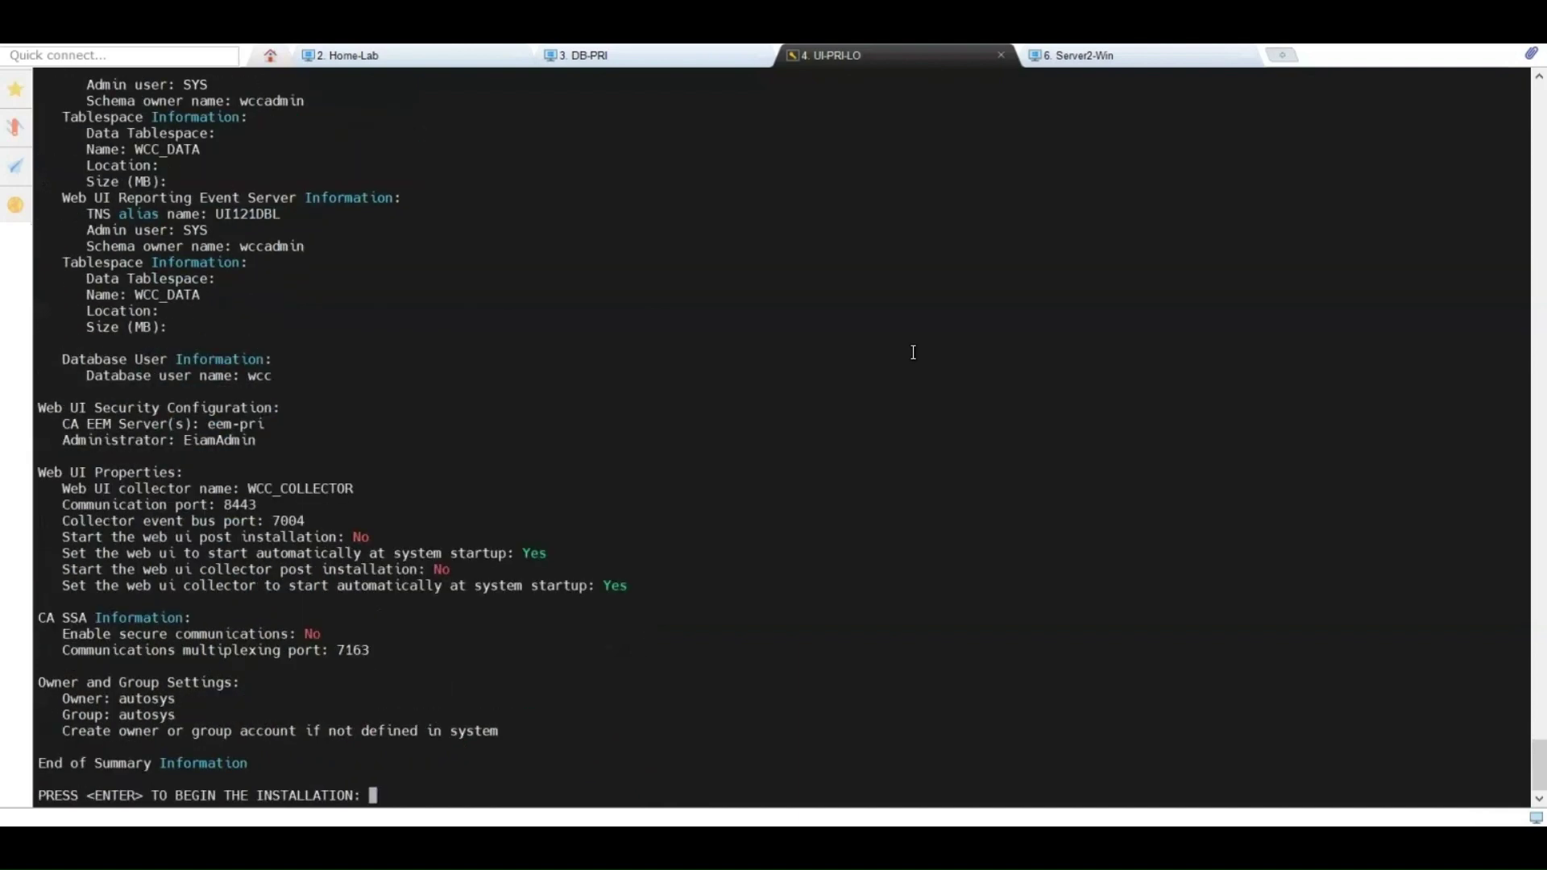
{"action": "scroll", "coordinate": [913, 352], "scroll_direction": "up", "scroll_amount": 12}
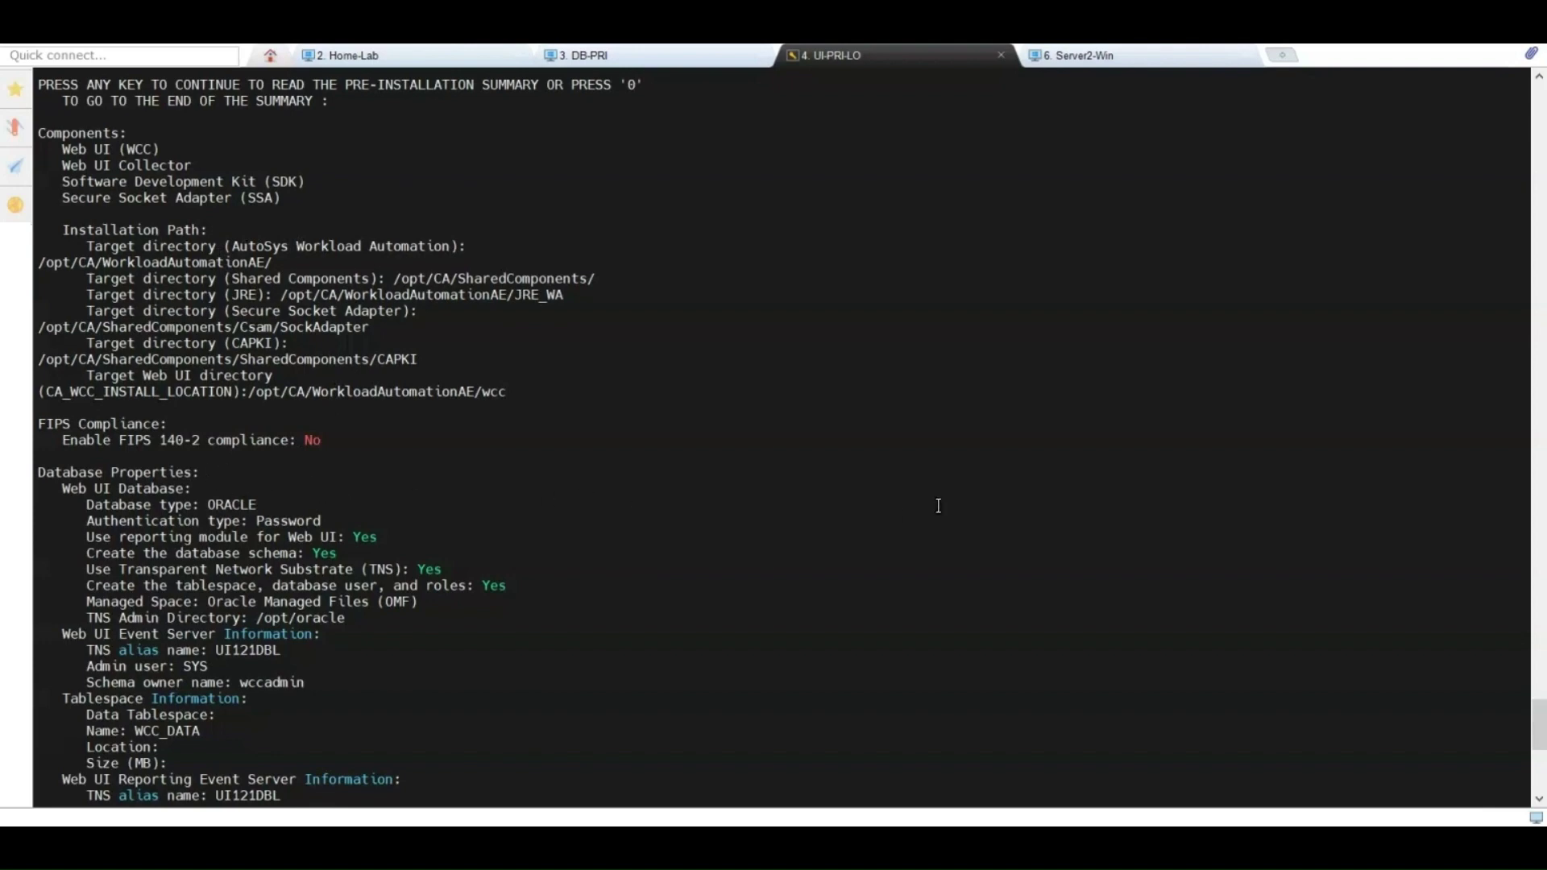
{"action": "scroll", "coordinate": [938, 505], "scroll_direction": "down", "scroll_amount": 8}
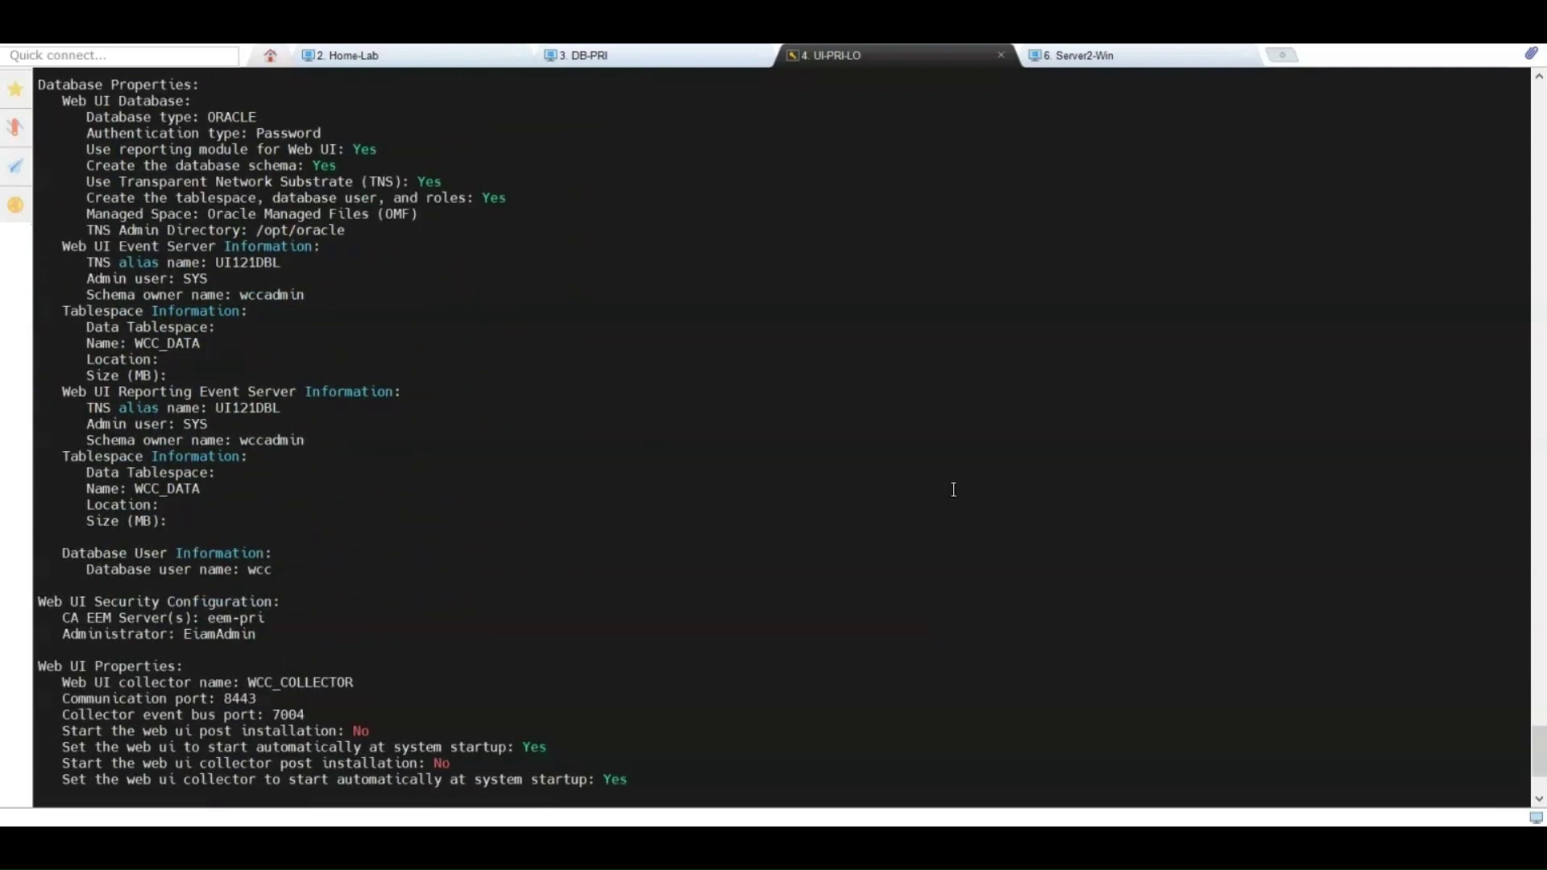
{"action": "scroll", "coordinate": [953, 490], "scroll_direction": "down", "scroll_amount": 2}
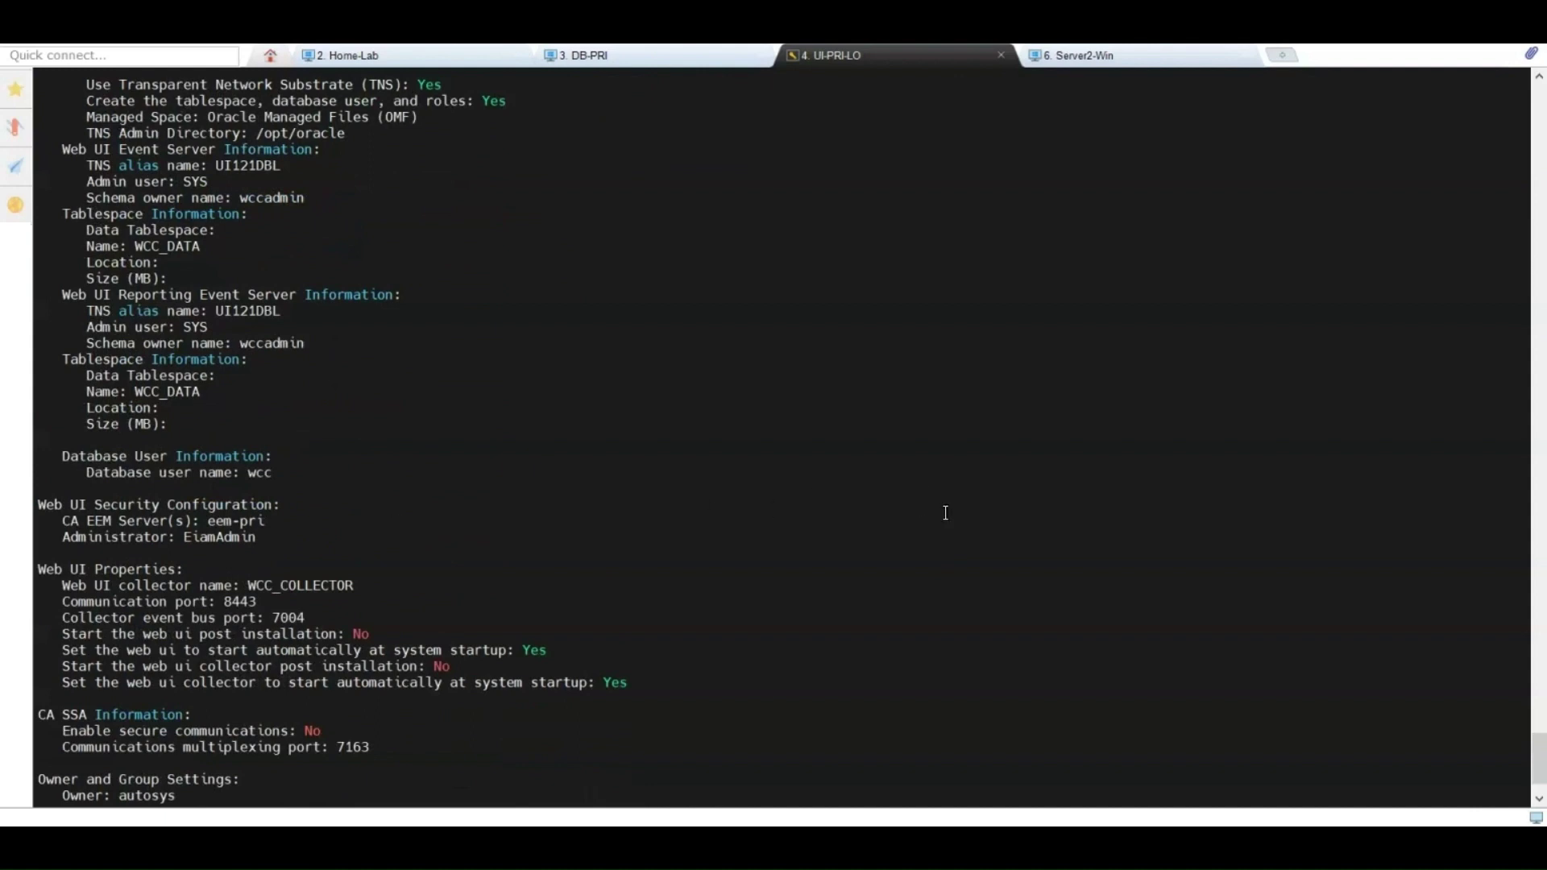
{"action": "scroll", "coordinate": [961, 515], "scroll_direction": "down", "scroll_amount": 2}
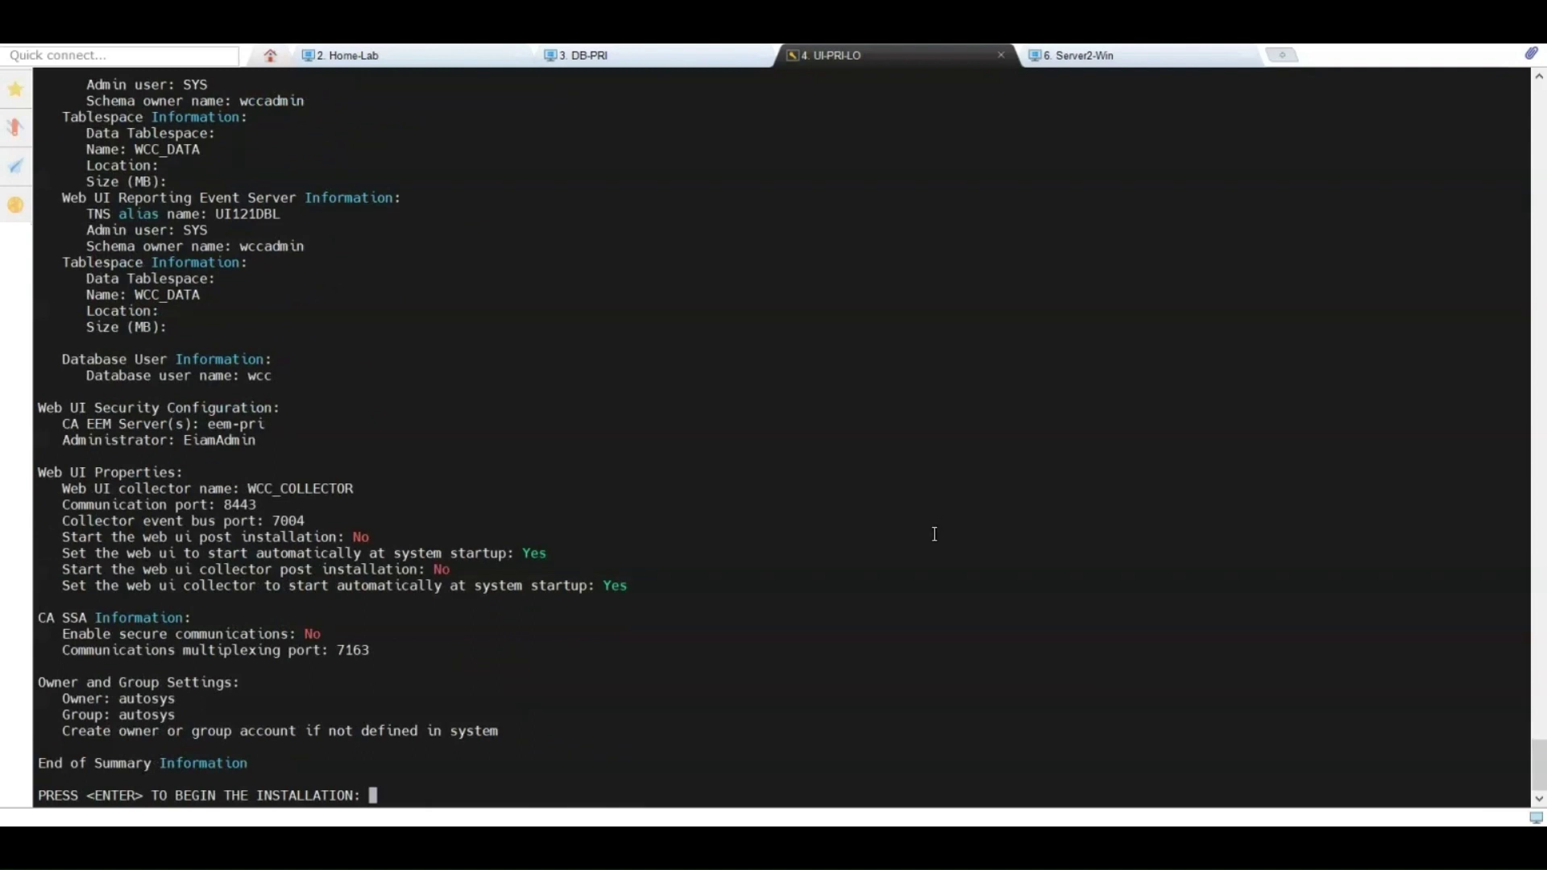
{"action": "key", "text": "Return"}
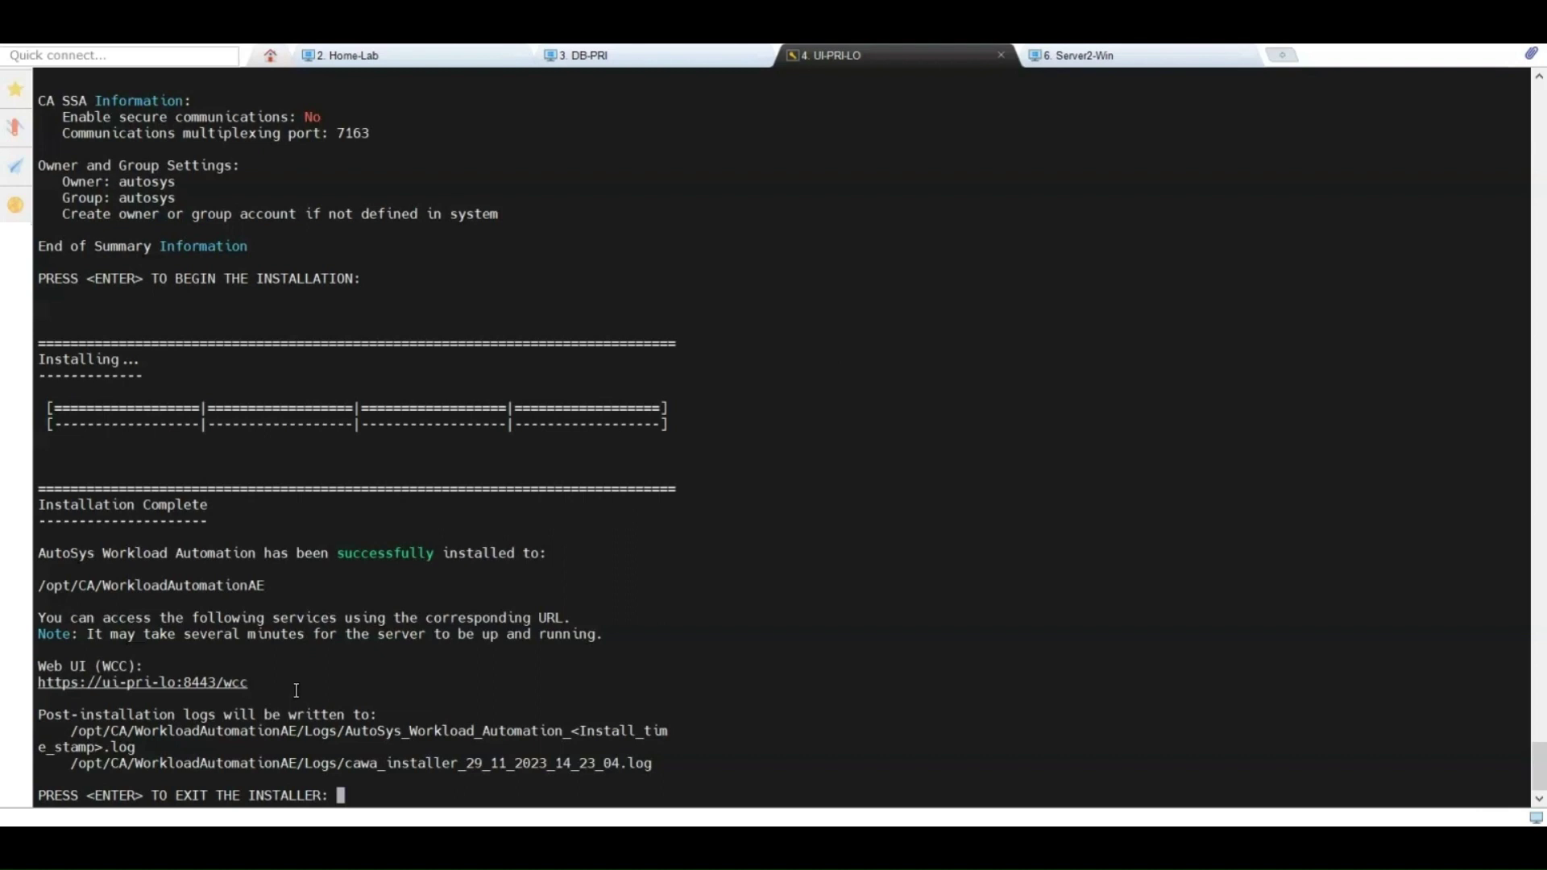
Step: Exit the installer and list the log files in /opt/CA/WorkloadAutomationAE/Logs
{"action": "key", "text": "Return"}
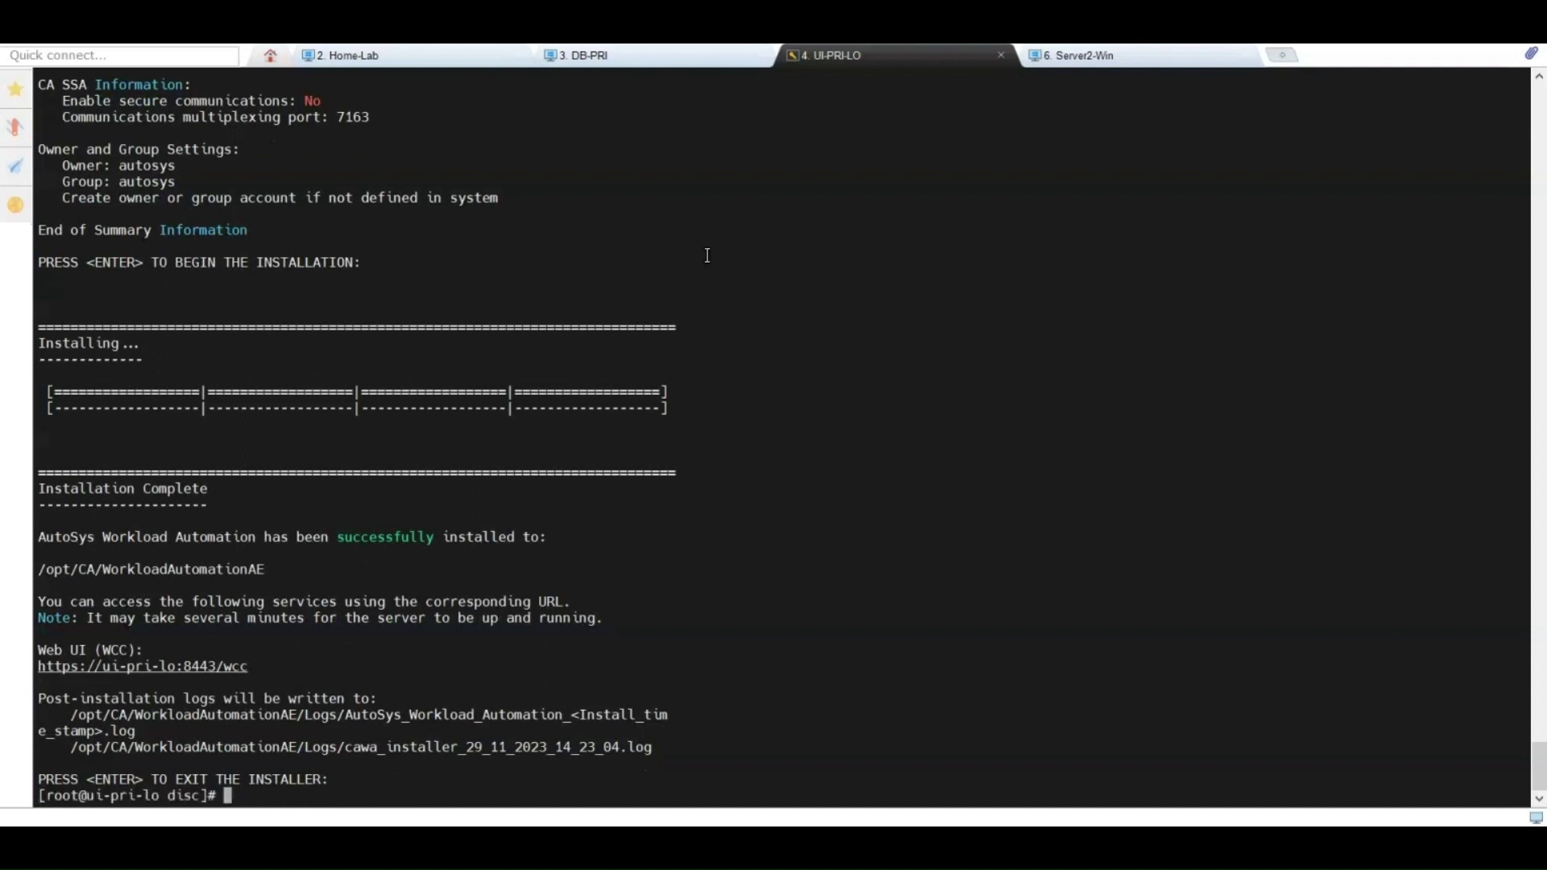
{"action": "key", "text": "Return"}
{"action": "key", "text": "Return"}
{"action": "key", "text": "Return"}
{"action": "key", "text": "Return"}
{"action": "key", "text": "Return"}
{"action": "key", "text": "Return"}
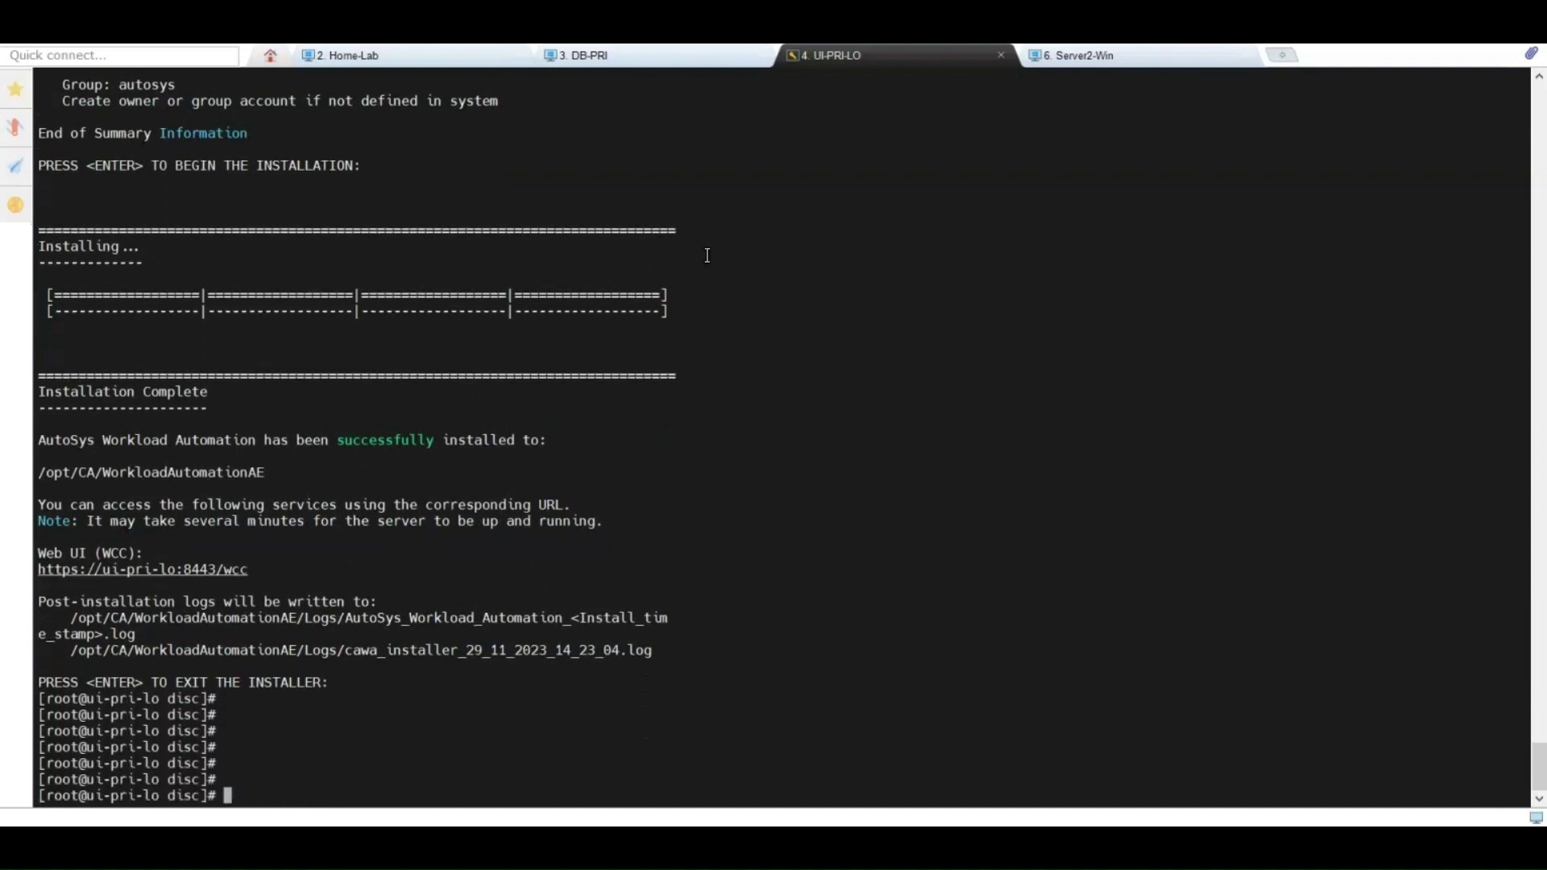
{"action": "type", "text": "ll /opt/CA/W"}
{"action": "key", "text": "Tab"}
{"action": "type", "text": "L"}
{"action": "key", "text": "Tab"}
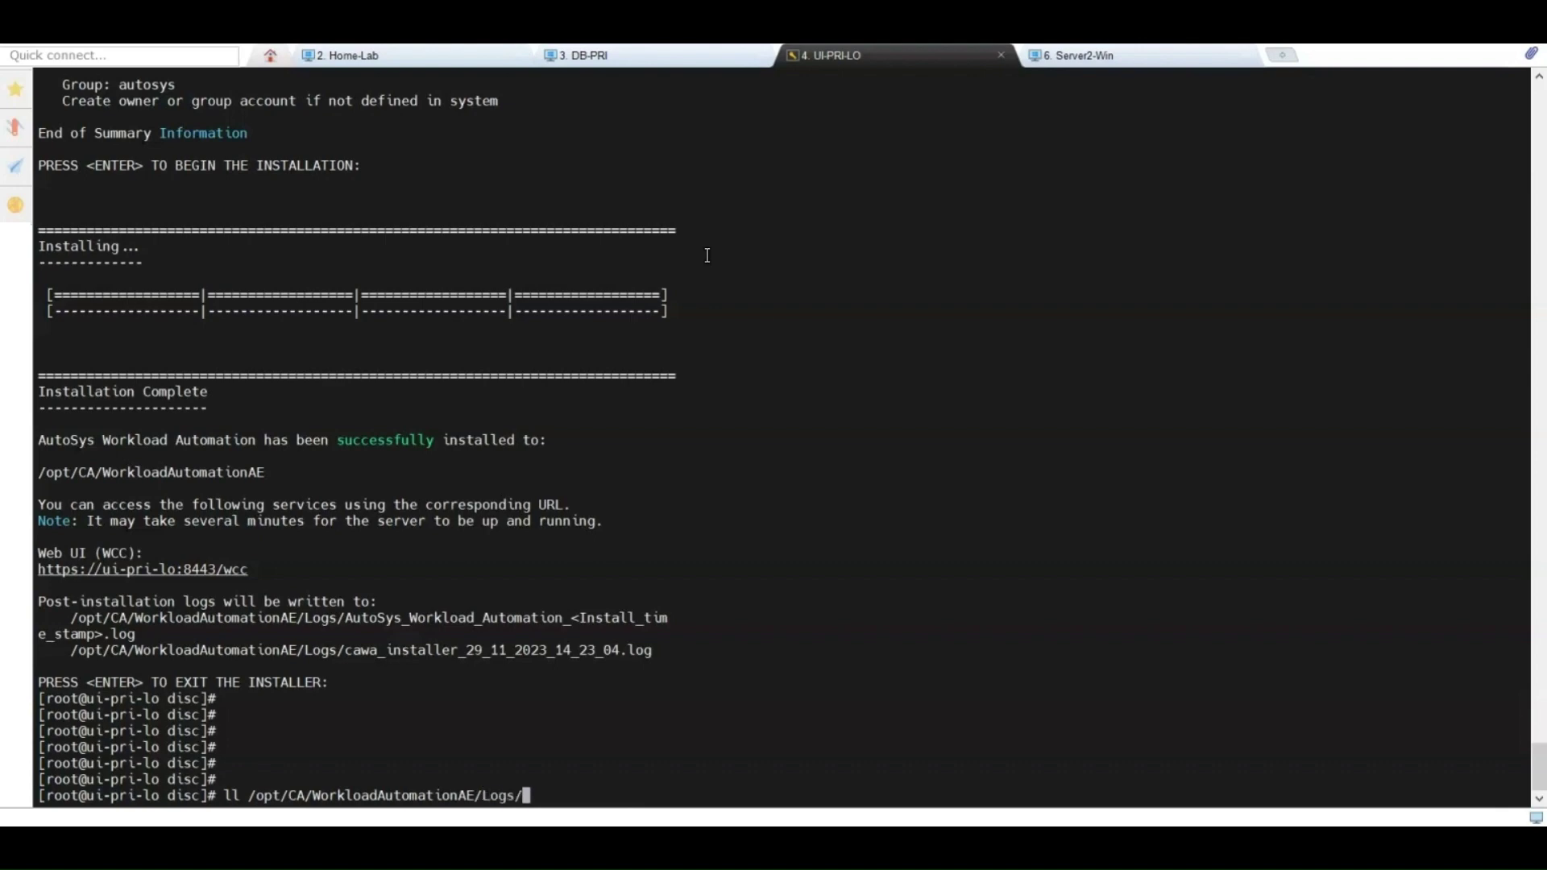
{"action": "key", "text": "Return"}
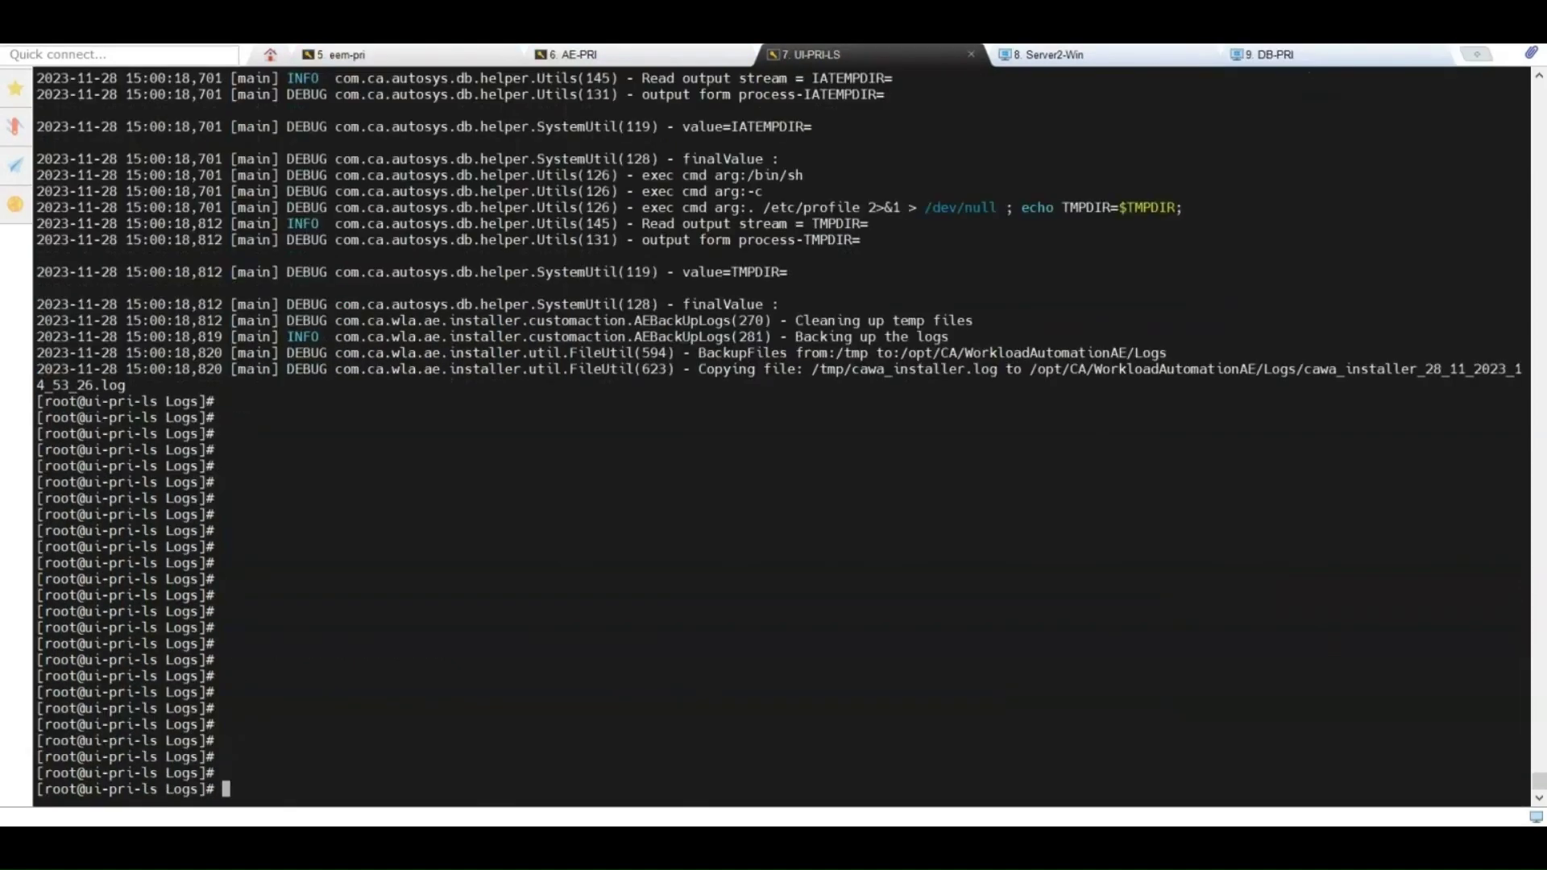
Step: Run unisrvstatus to see both CA-wcc servers inactive, then type unisrvcntr start all
{"action": "type", "text": "unisrvstatus"}
{"action": "key", "text": "Return"}
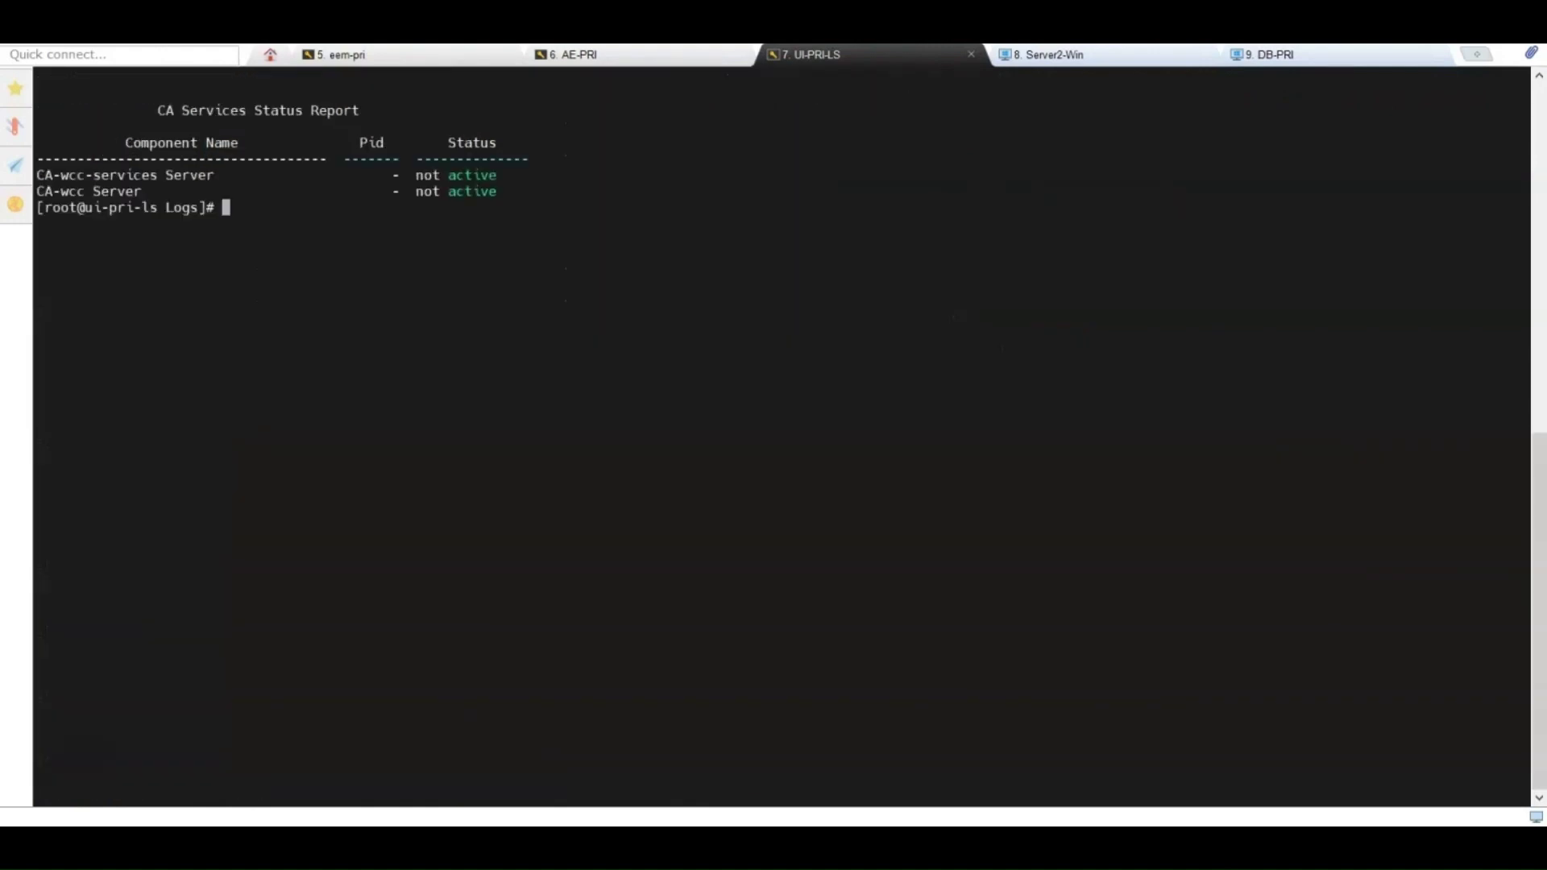
{"action": "type", "text": "unisrvcntr start"}
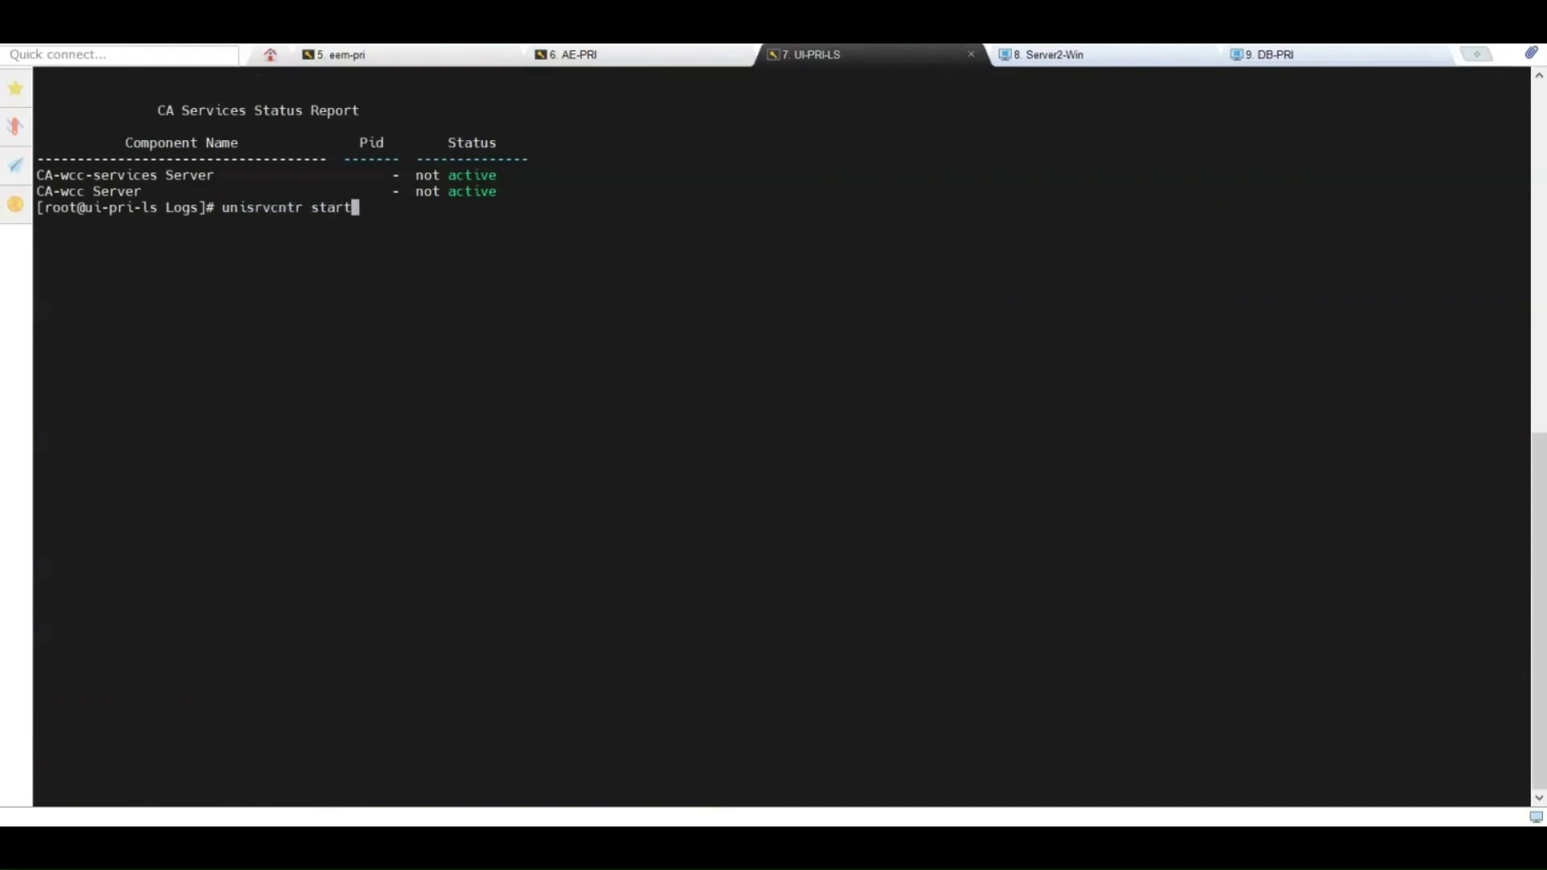
{"action": "type", "text": " all"}
Step: Start all CA WCC services with unisrvcntr, clear the screen and recheck their status
{"action": "key", "text": "Return"}
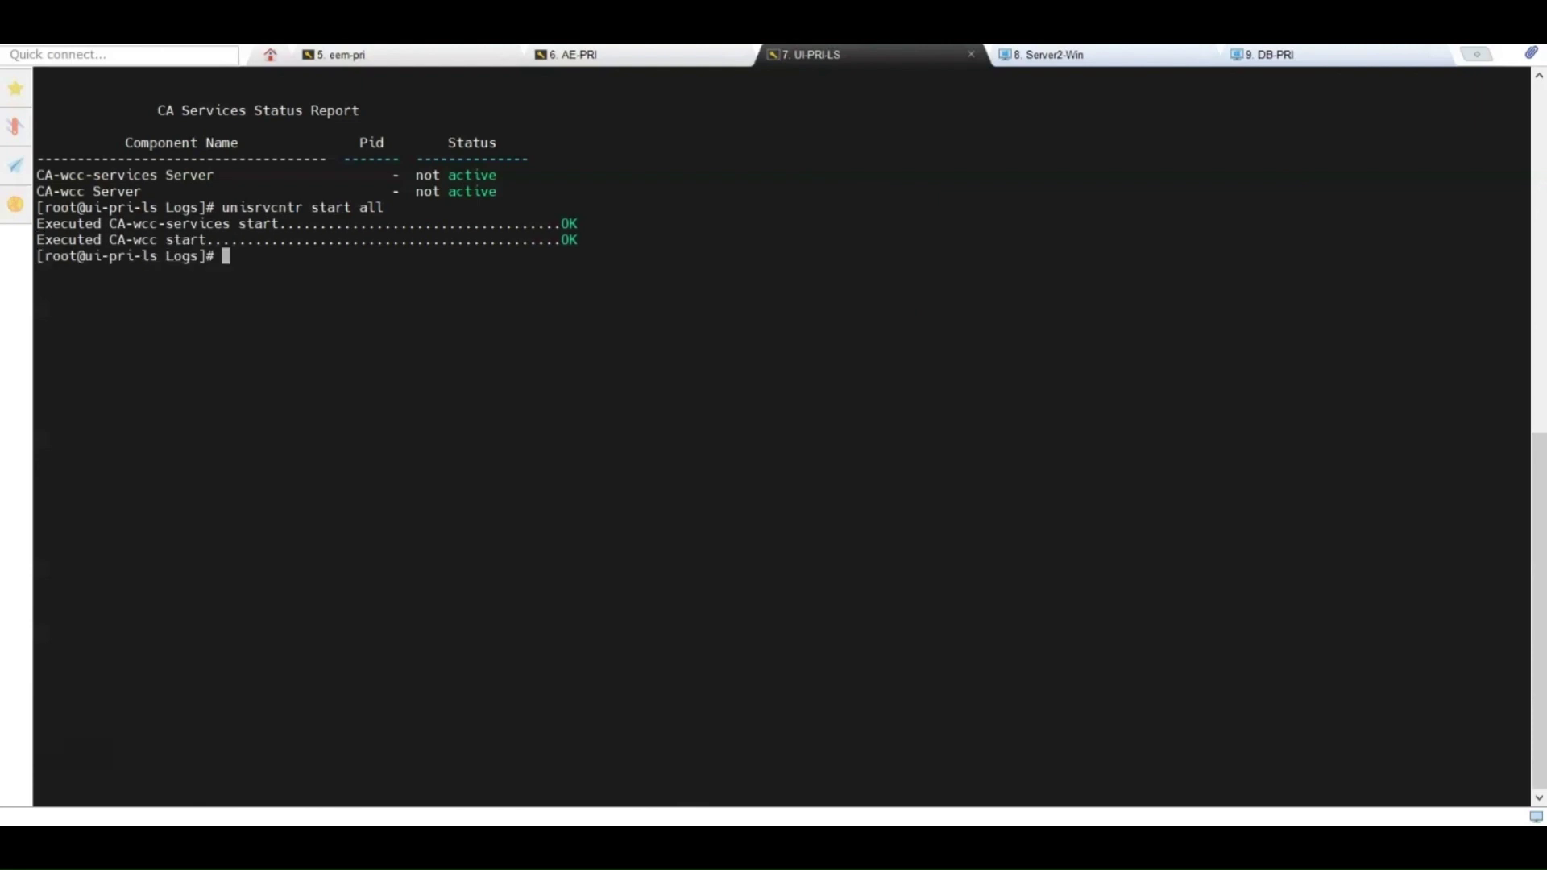
{"action": "key", "text": "Return"}
{"action": "key", "text": "Return"}
{"action": "key", "text": "Return"}
{"action": "type", "text": "clear"}
{"action": "key", "text": "Return"}
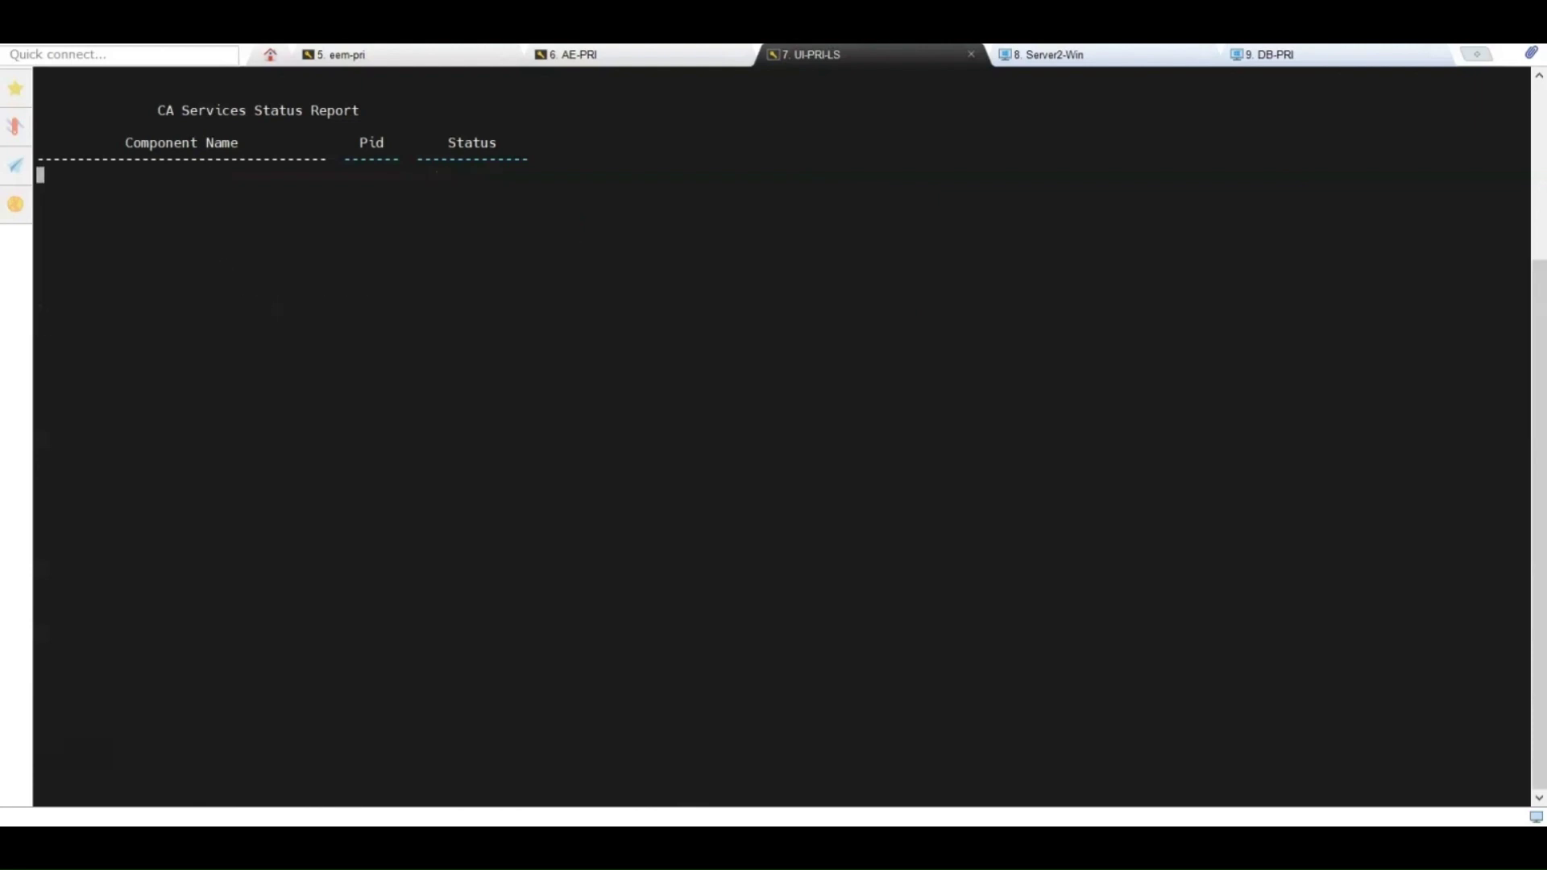
{"action": "key", "text": "Return"}
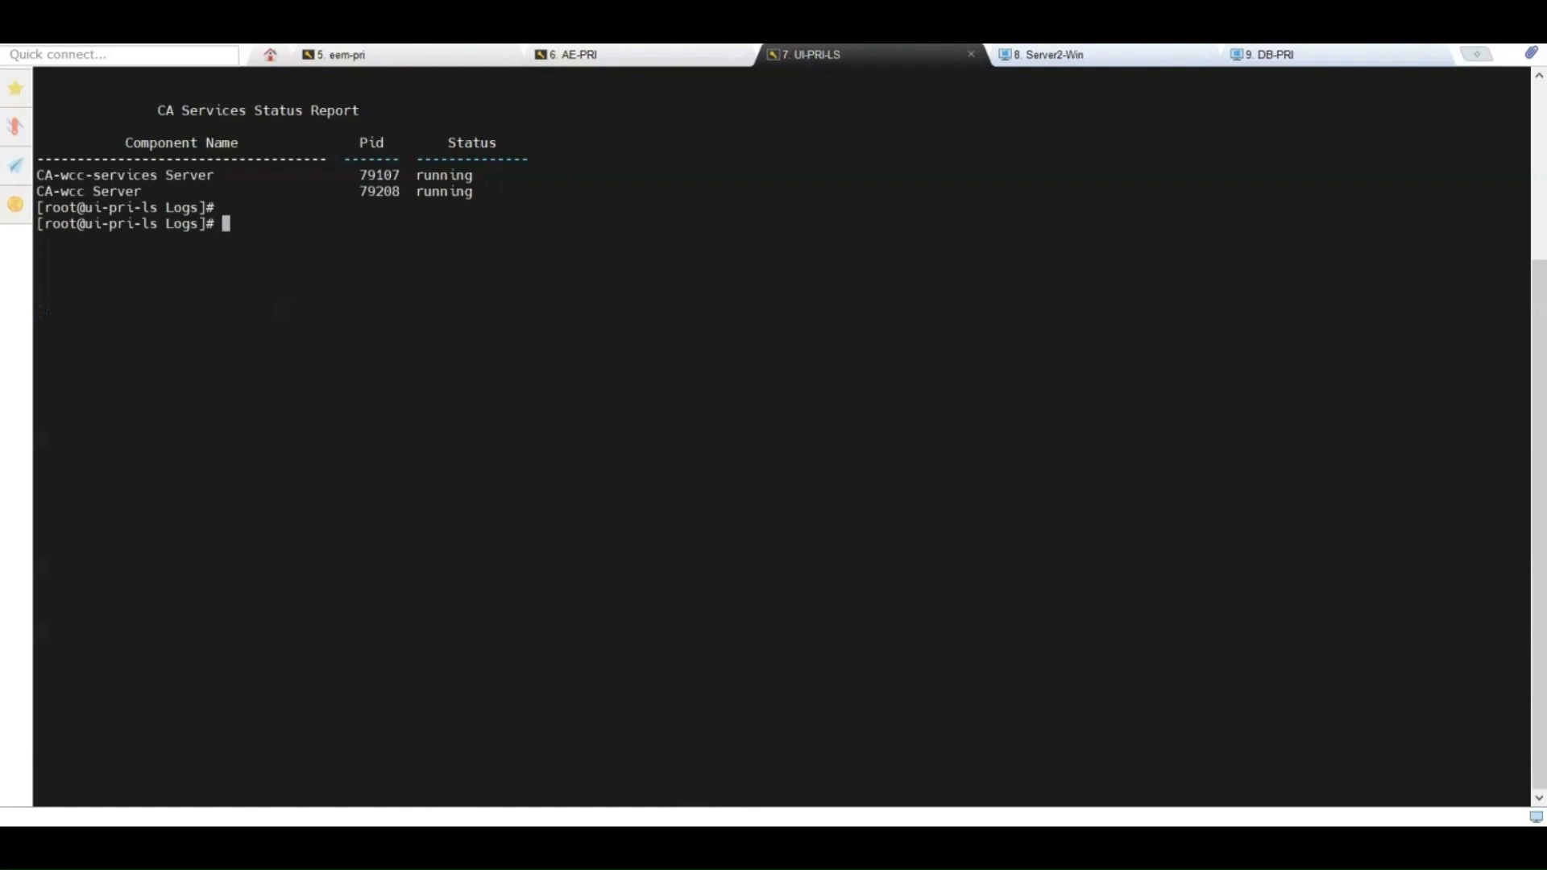
{"action": "key", "text": "Return"}
{"action": "key", "text": "Return"}
{"action": "key", "text": "Return"}
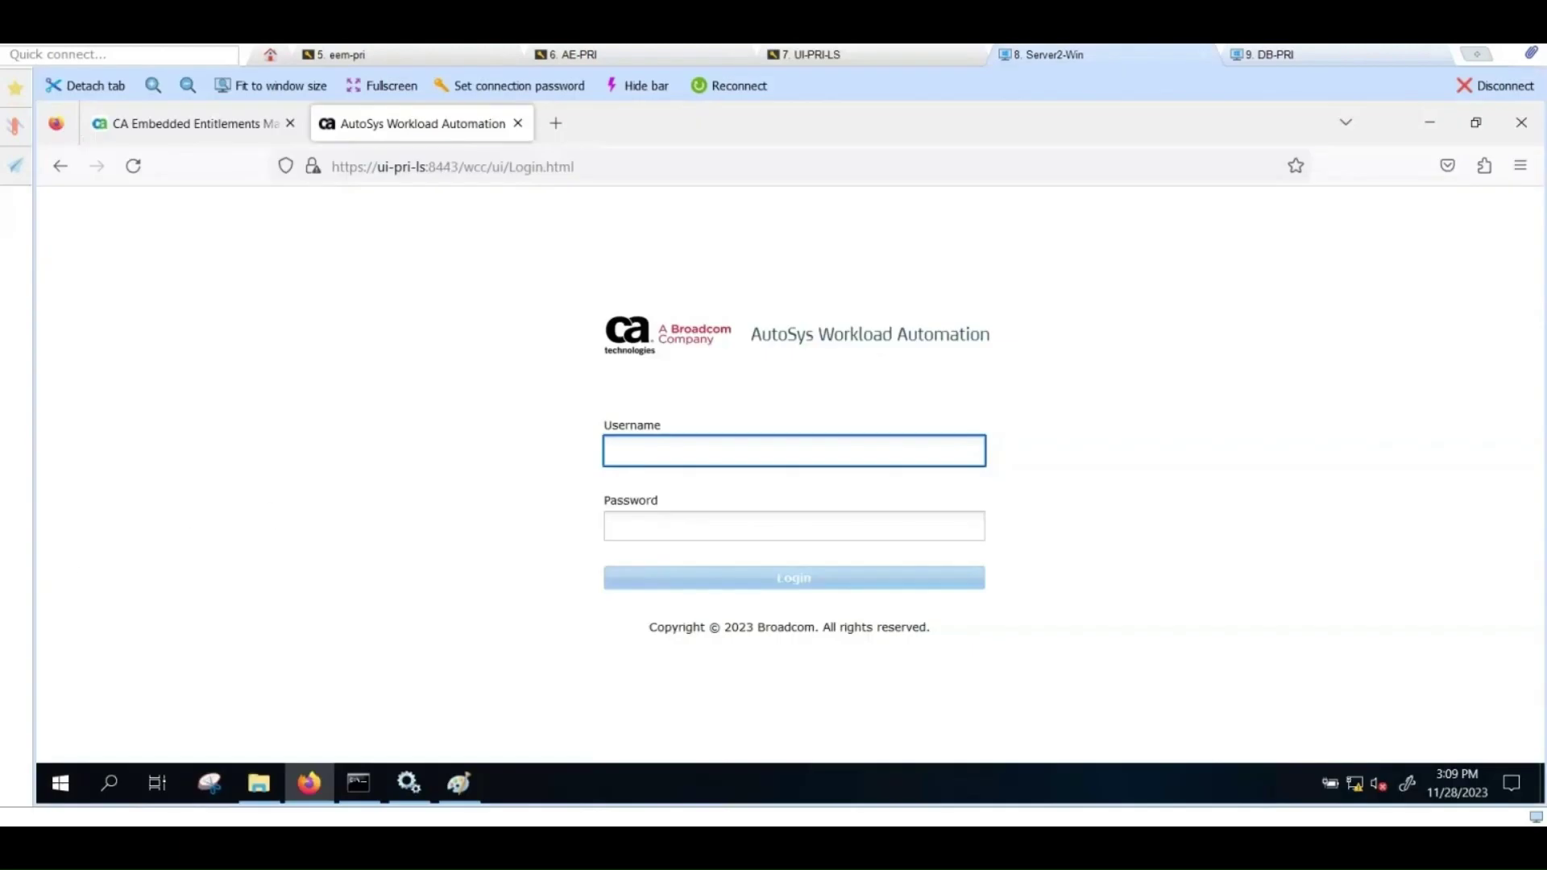
Step: Log into the AutoSys Web UI with the administrator username and password
{"action": "type", "text": "ejmcommander"}
{"action": "left_click", "coordinate": [793, 526]}
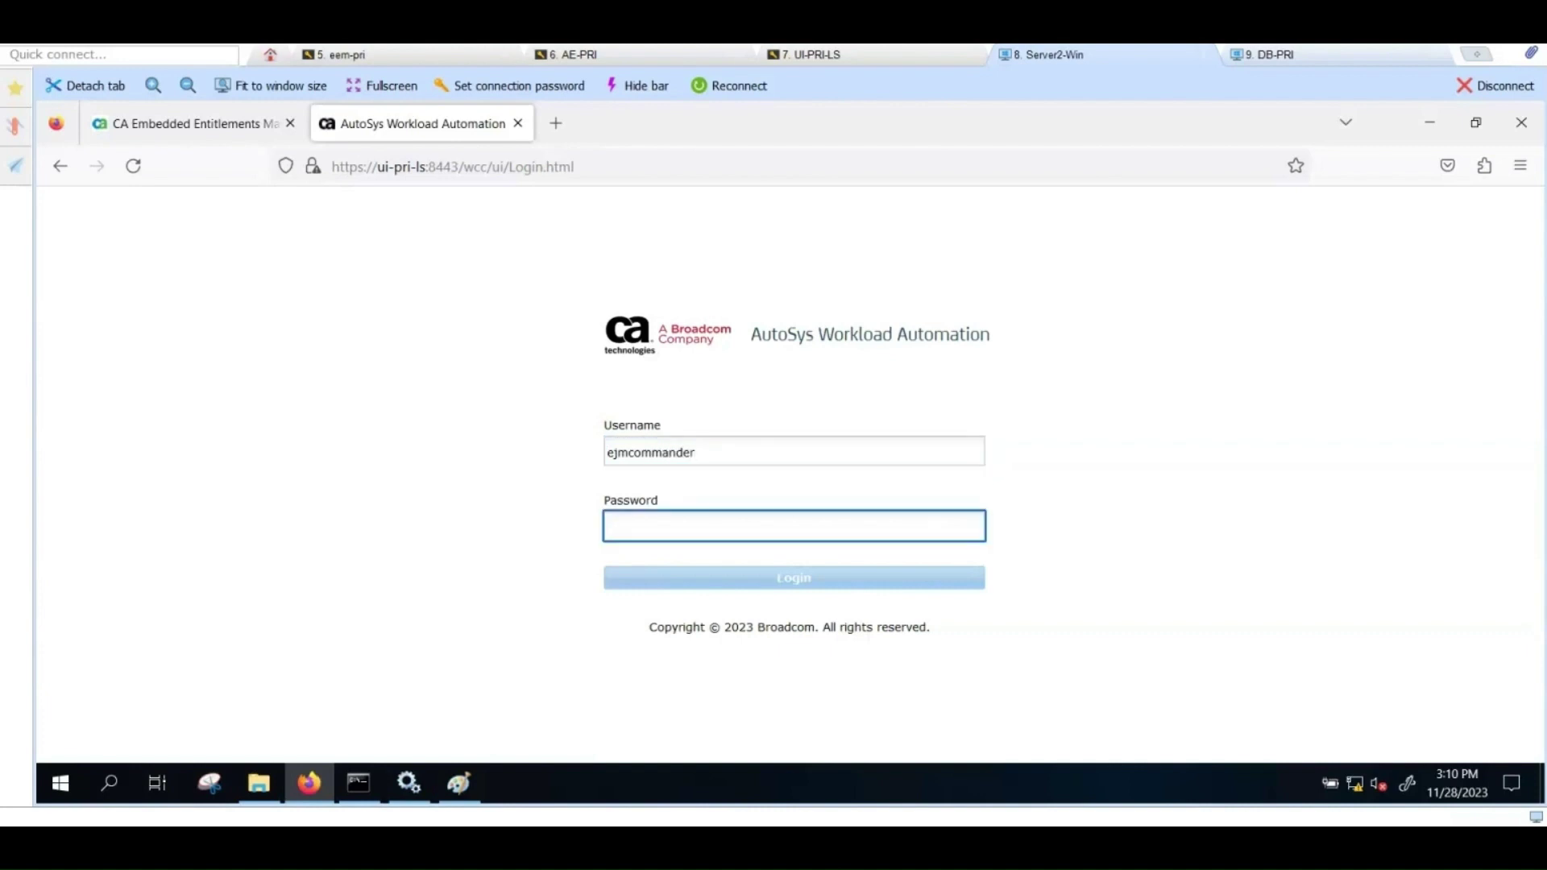
{"action": "type", "text": "•••••••"}
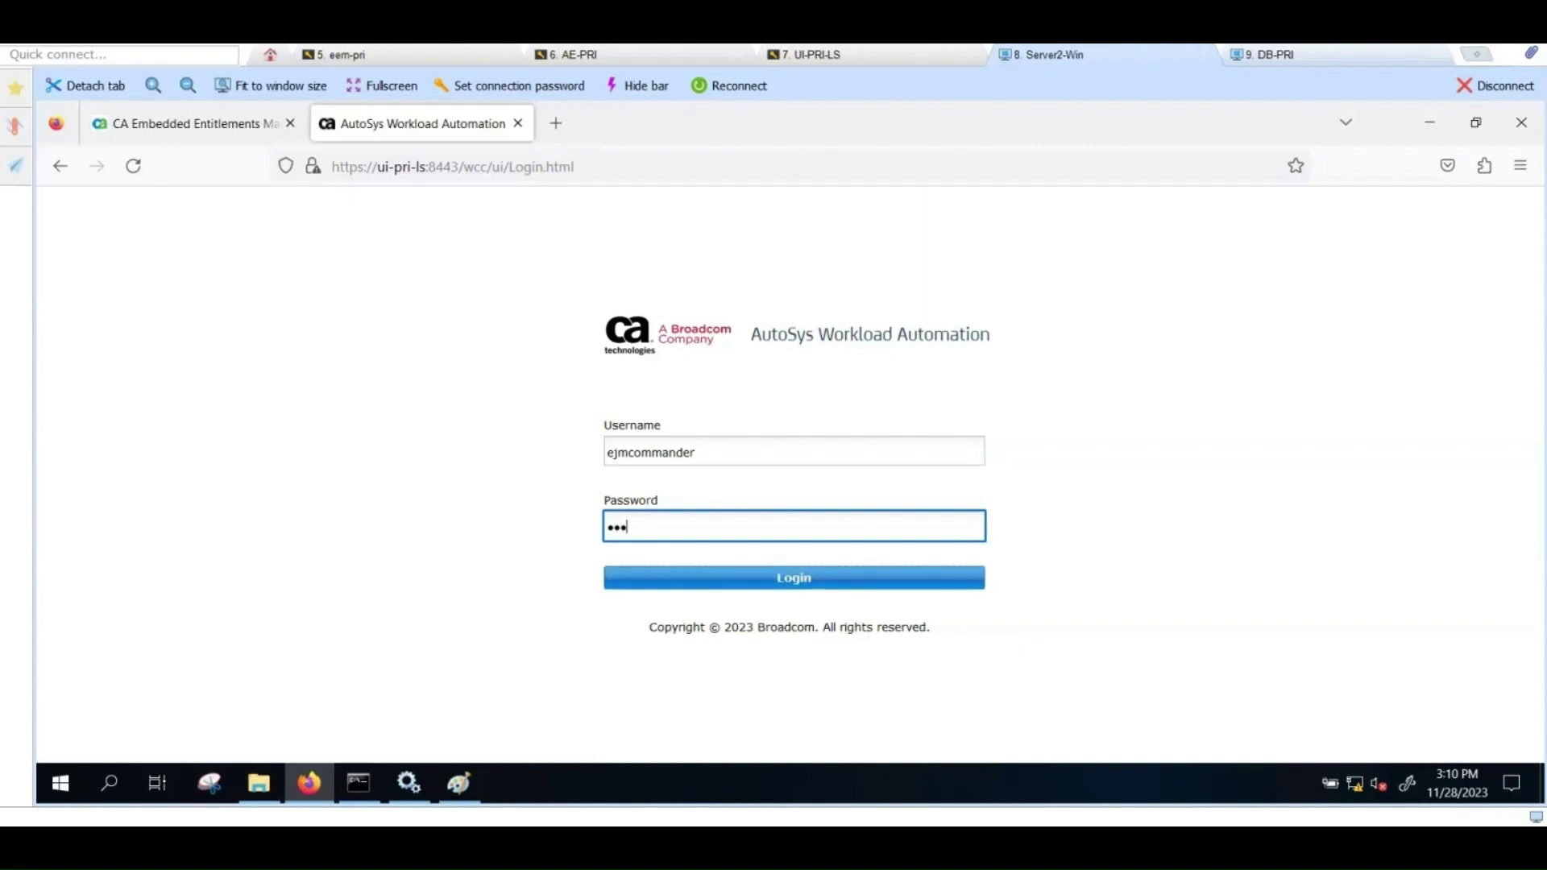
{"action": "type", "text": "••••••"}
{"action": "left_click", "coordinate": [796, 577]}
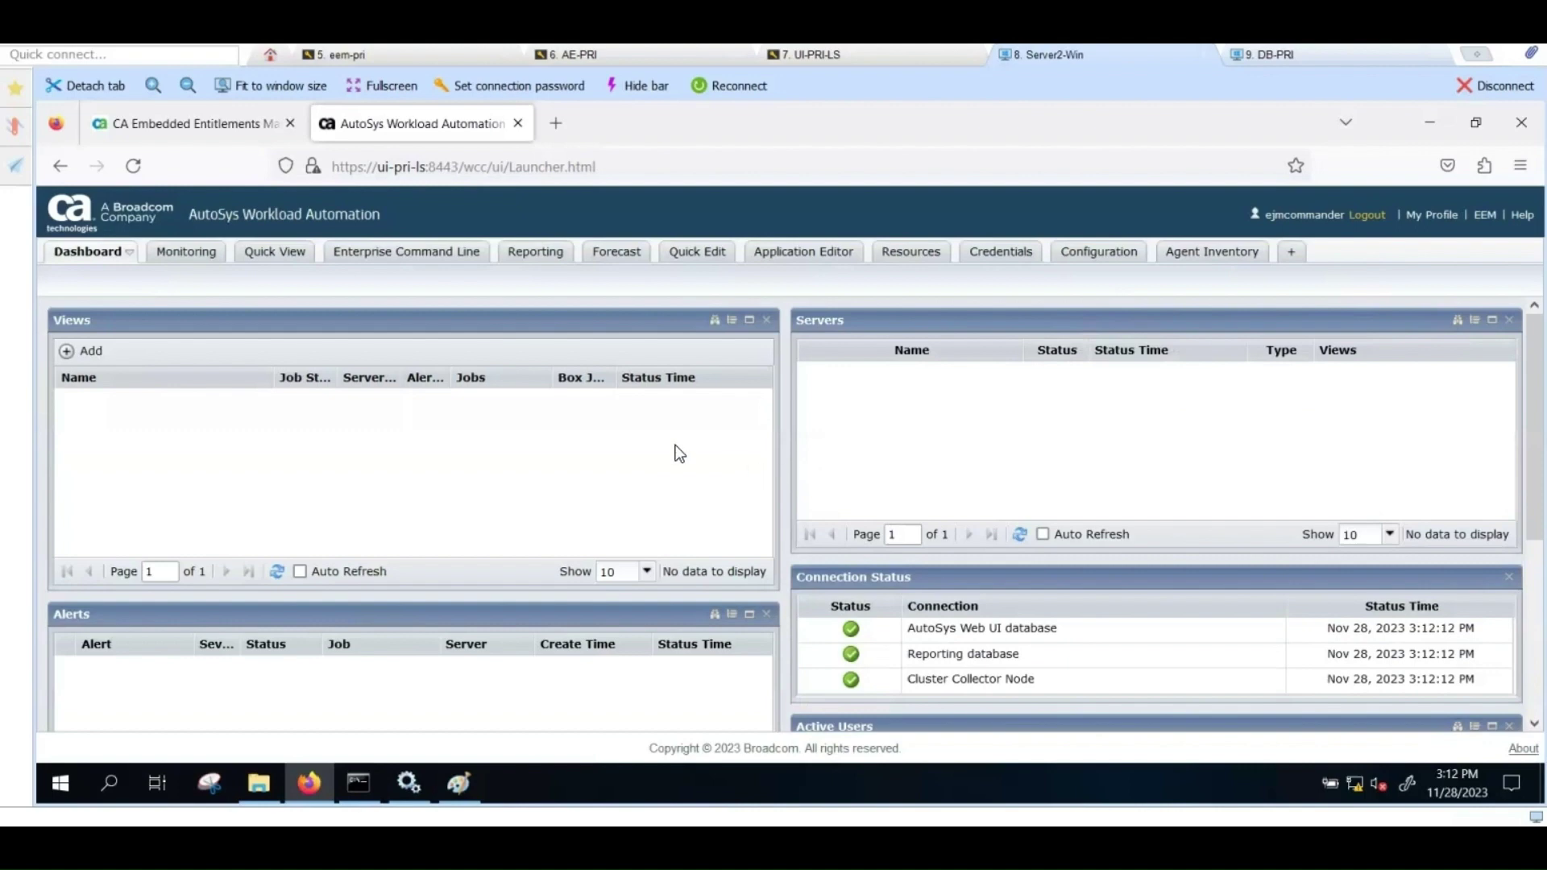
Step: Begin a new server definition on the server configuration page named AE121ACE
{"action": "left_click", "coordinate": [1087, 266]}
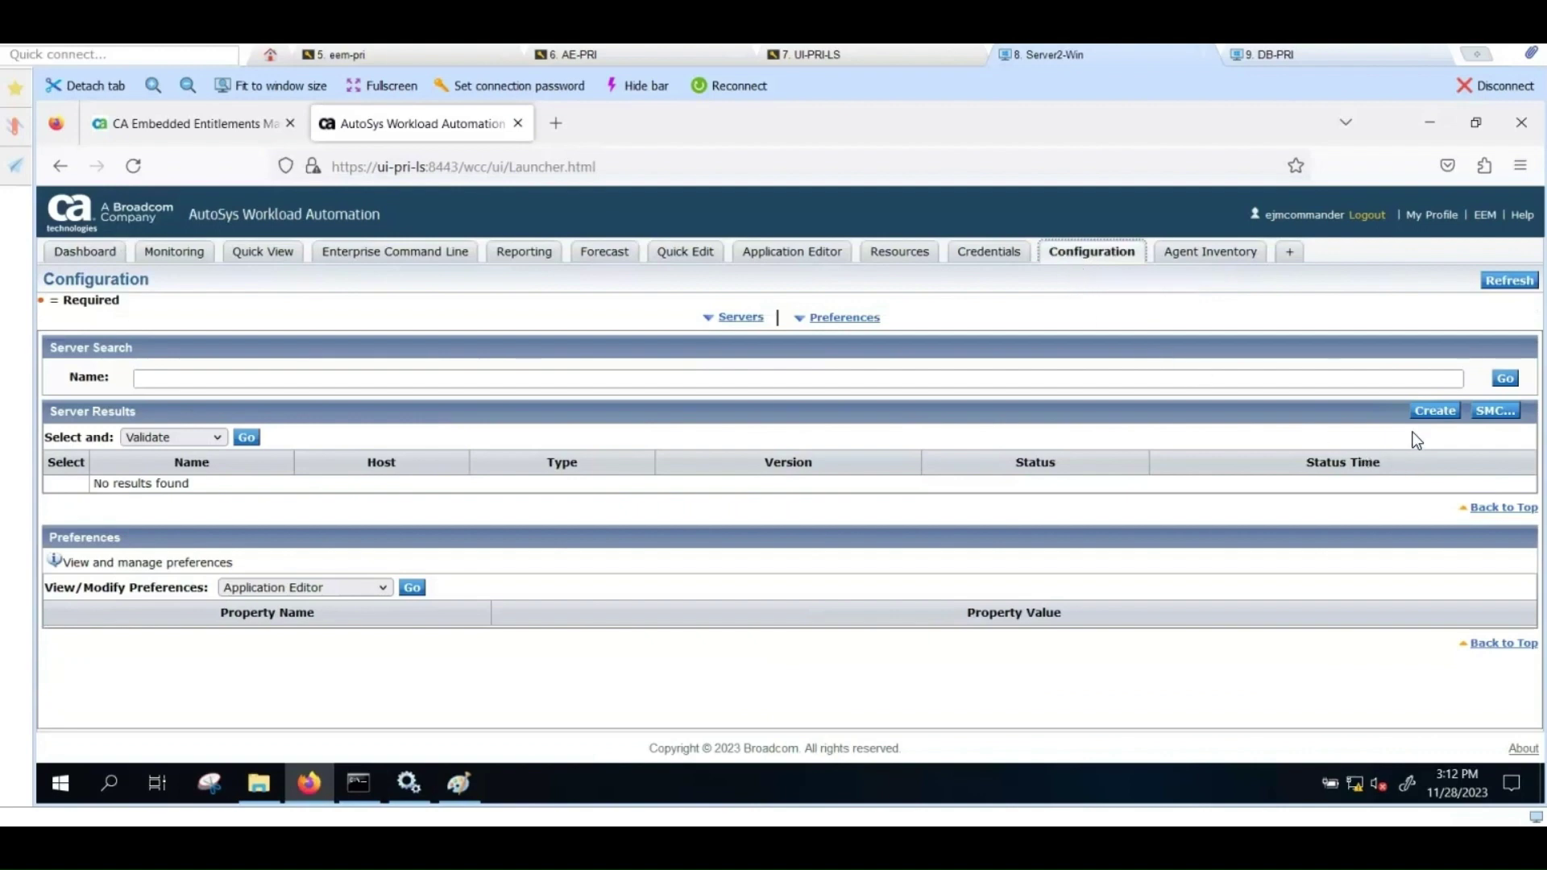
{"action": "left_click", "coordinate": [1435, 411]}
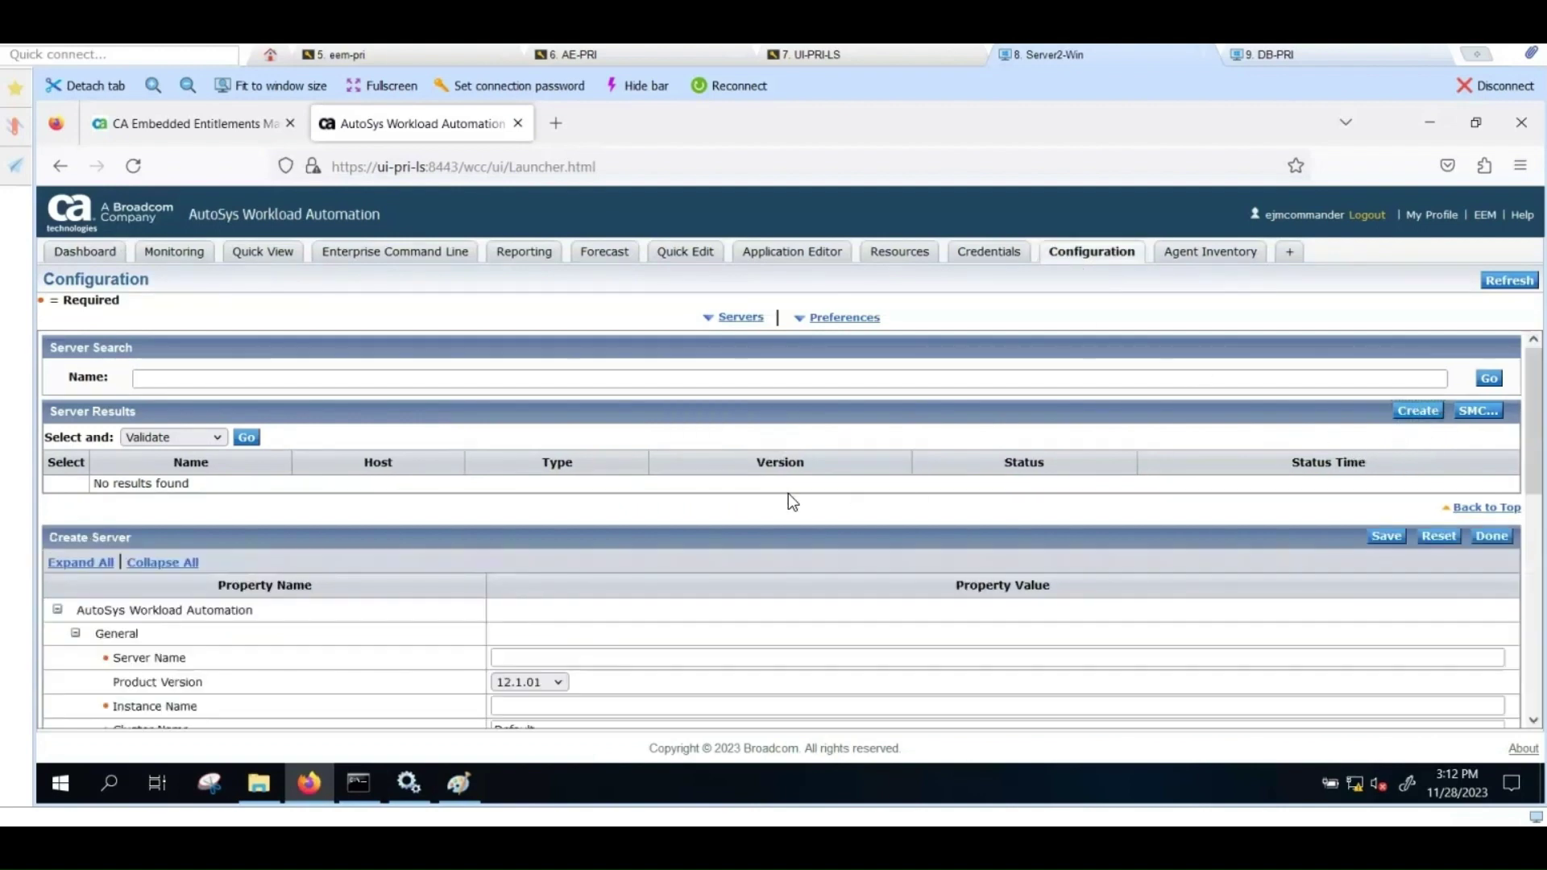
{"action": "scroll", "coordinate": [788, 493], "scroll_direction": "down", "scroll_amount": 2}
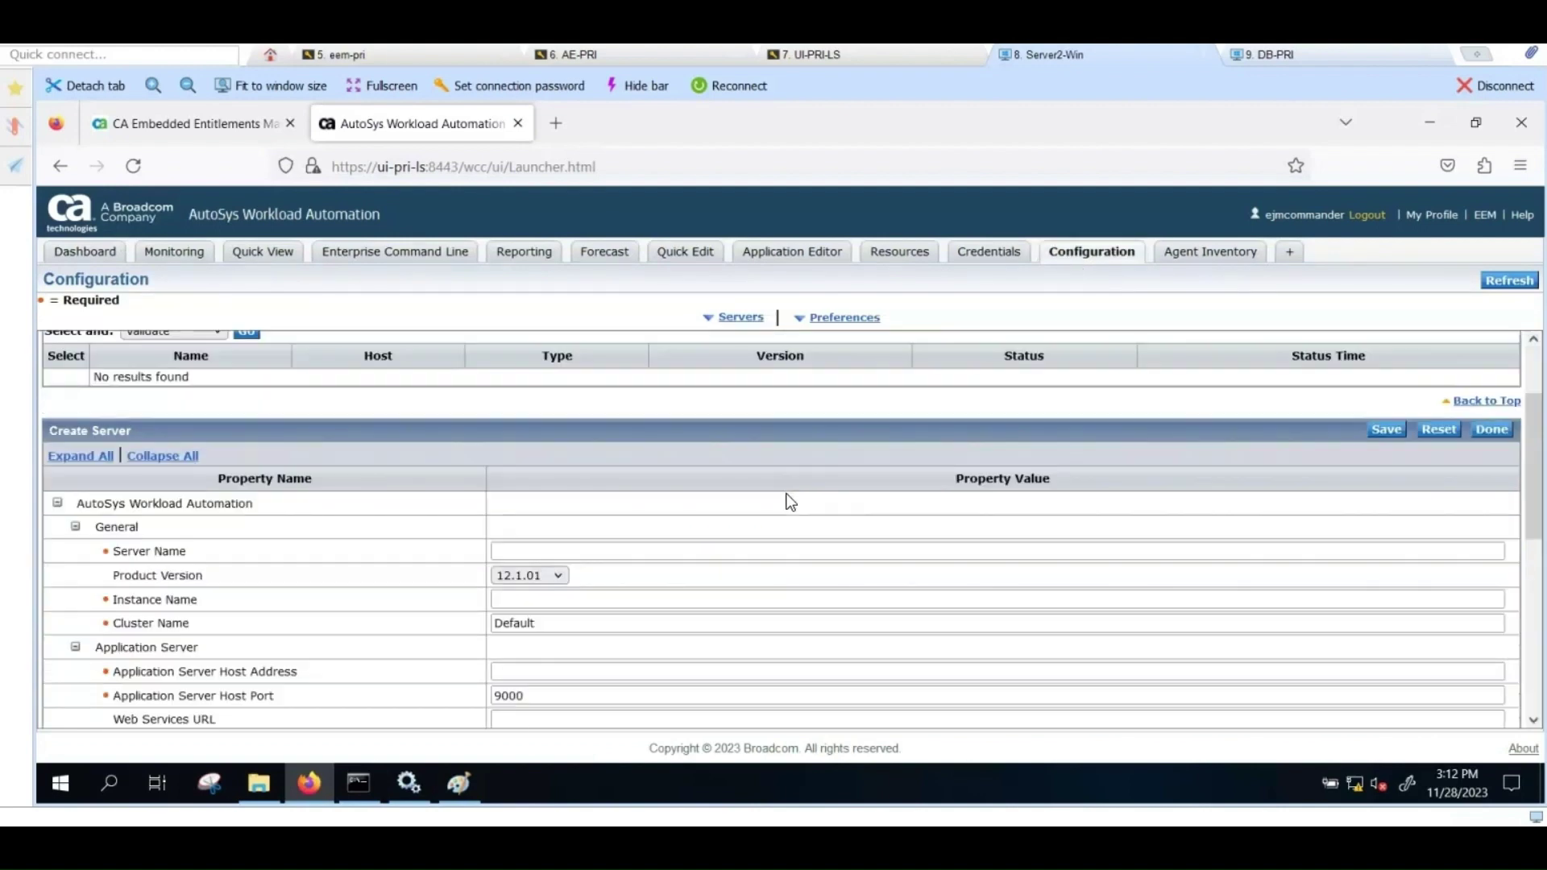
{"action": "left_click", "coordinate": [570, 550]}
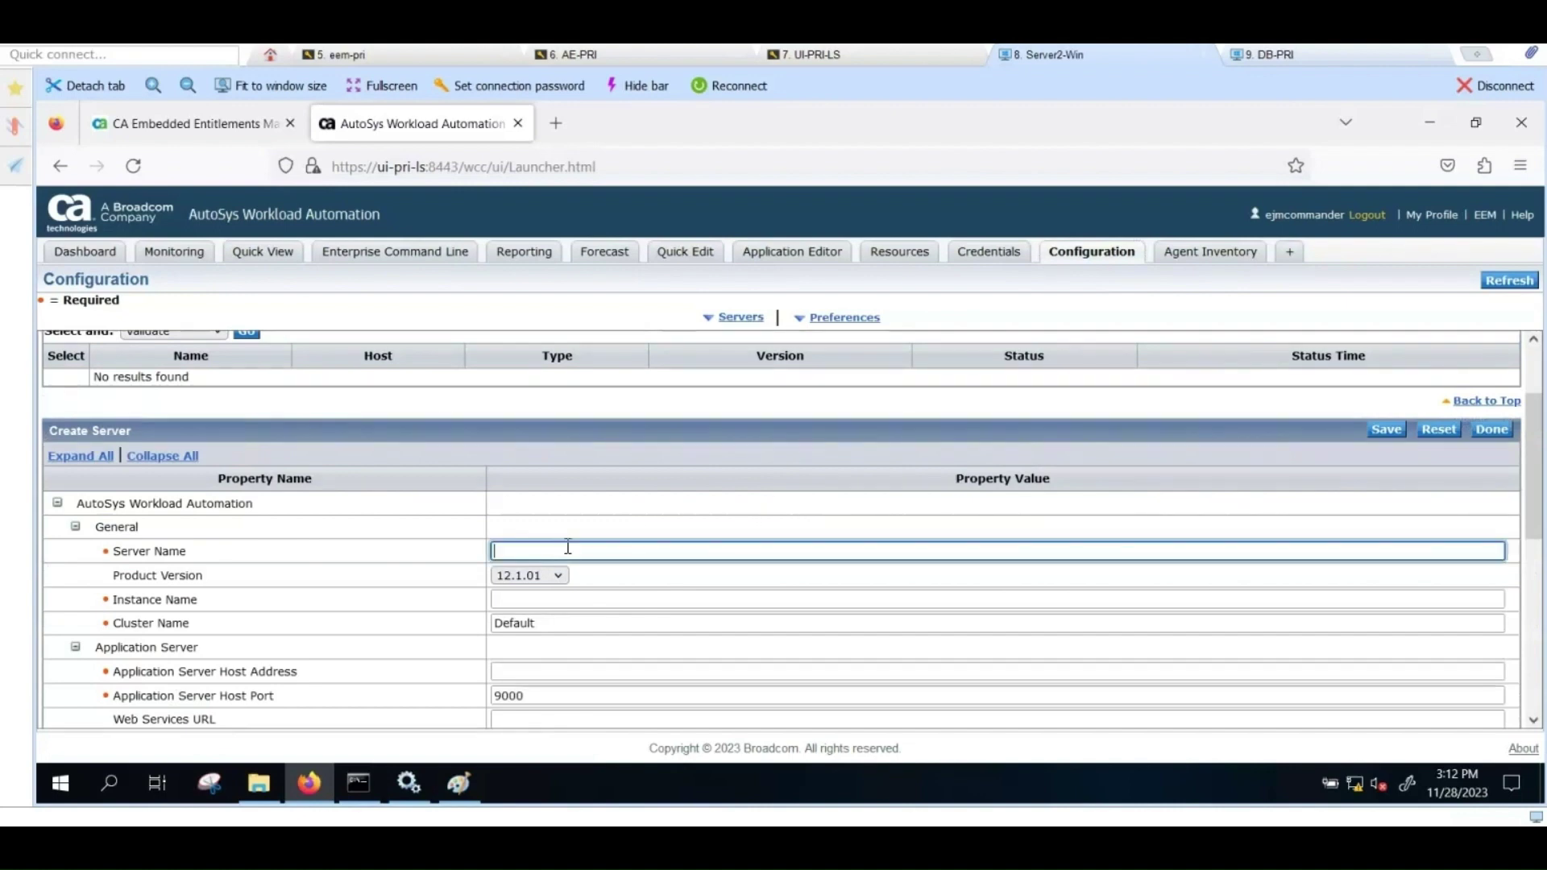
{"action": "scroll", "coordinate": [764, 538], "scroll_direction": "down", "scroll_amount": 2}
{"action": "scroll", "coordinate": [761, 530], "scroll_direction": "down", "scroll_amount": 2}
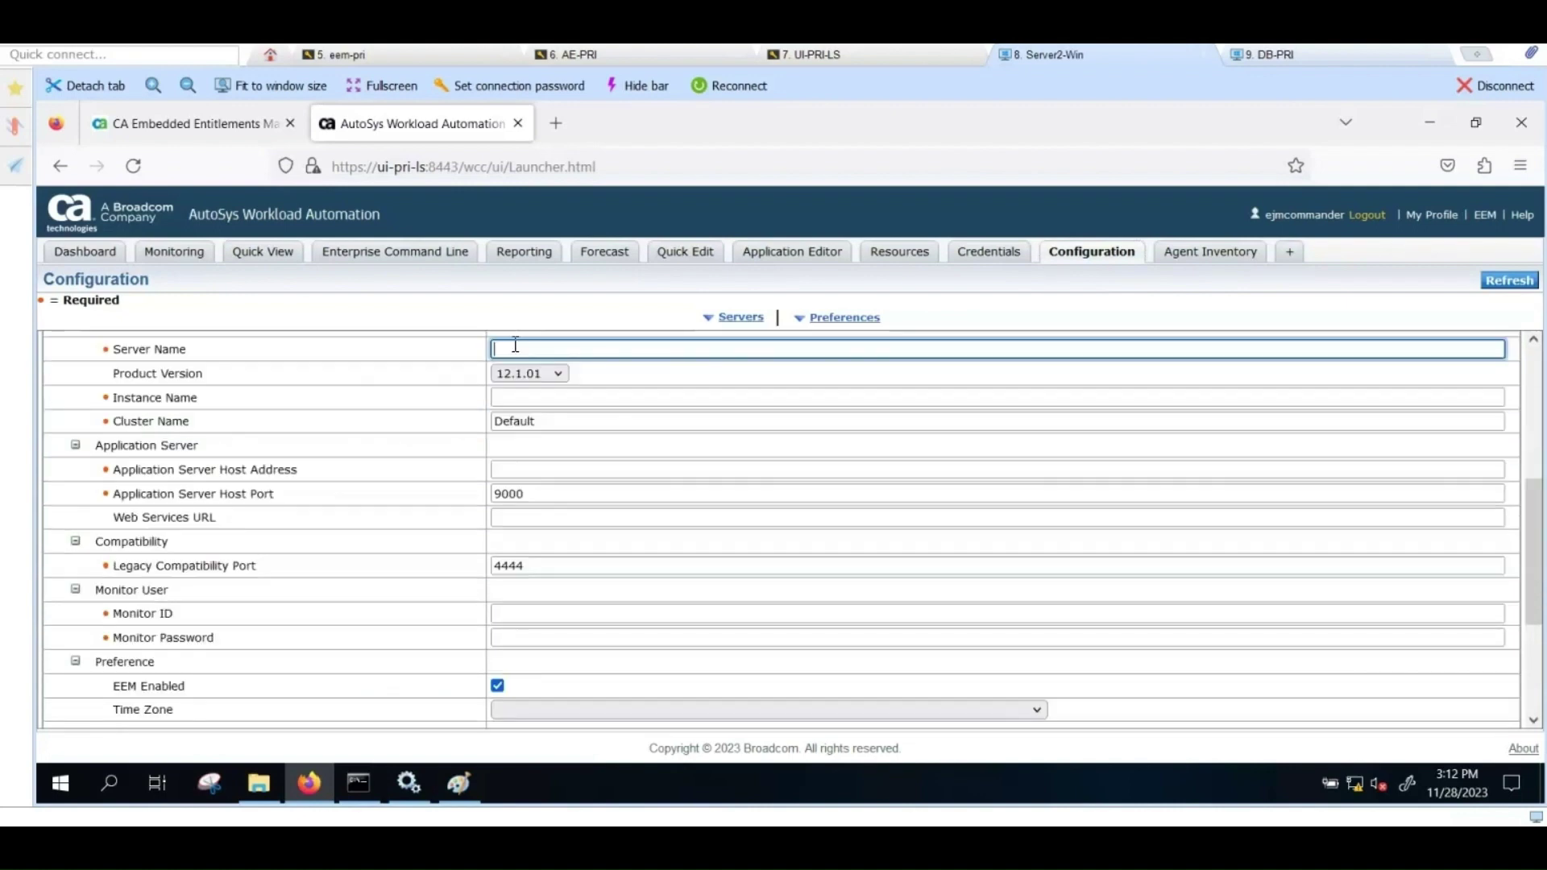
{"action": "type", "text": "AE121ACE"}
Step: Enter instance ACE and host ae-pri, keeping the default cluster and port 9000
{"action": "key", "text": "Tab"}
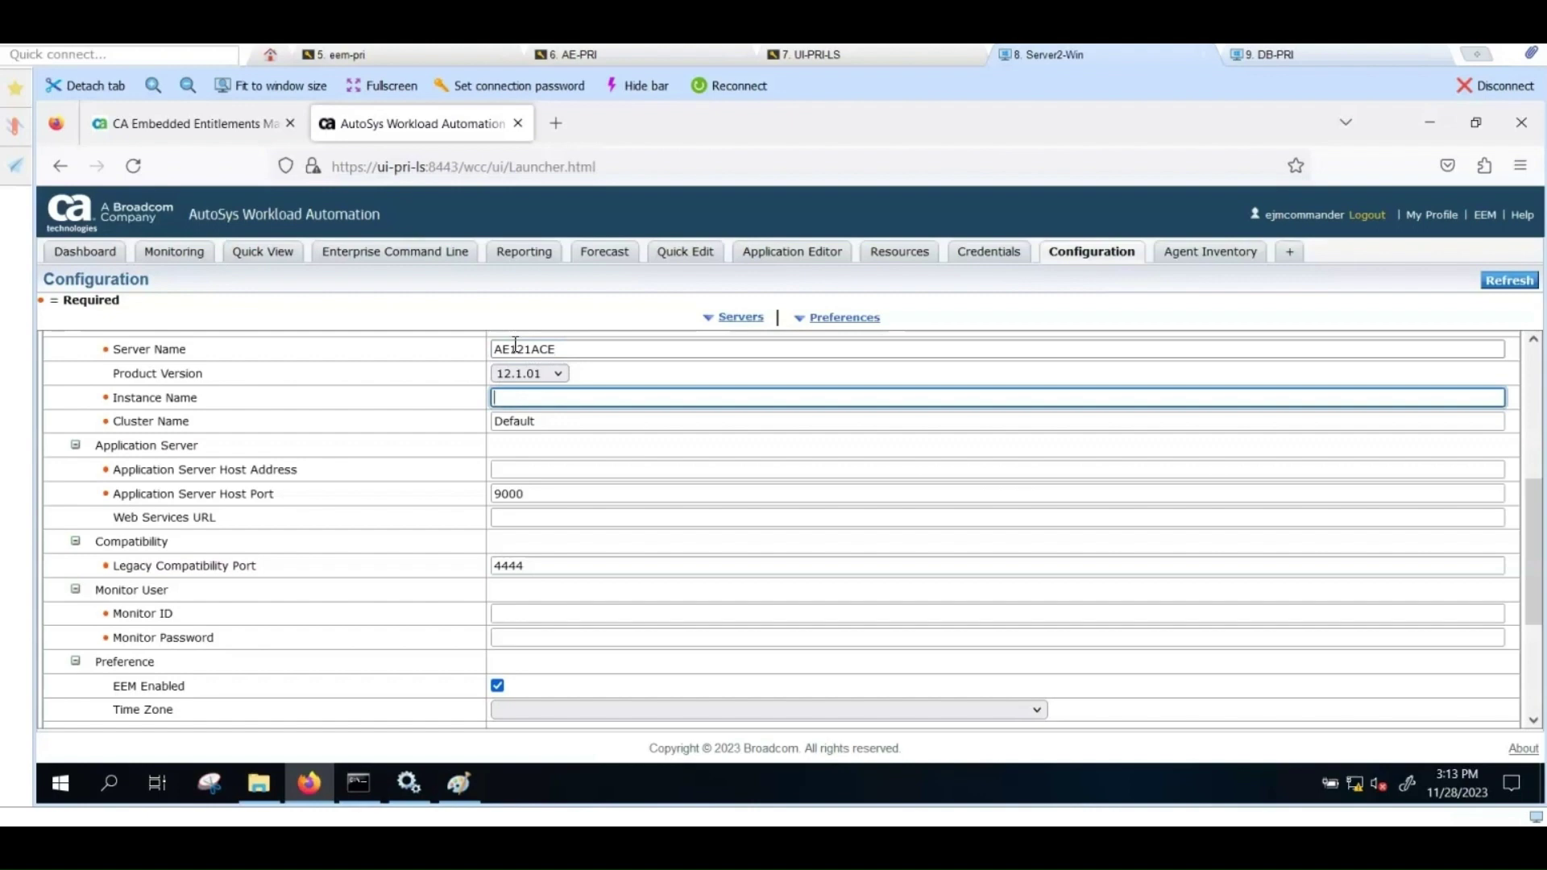
{"action": "type", "text": "ACE"}
{"action": "key", "text": "Tab"}
{"action": "key", "text": "Tab"}
{"action": "key", "text": "Tab"}
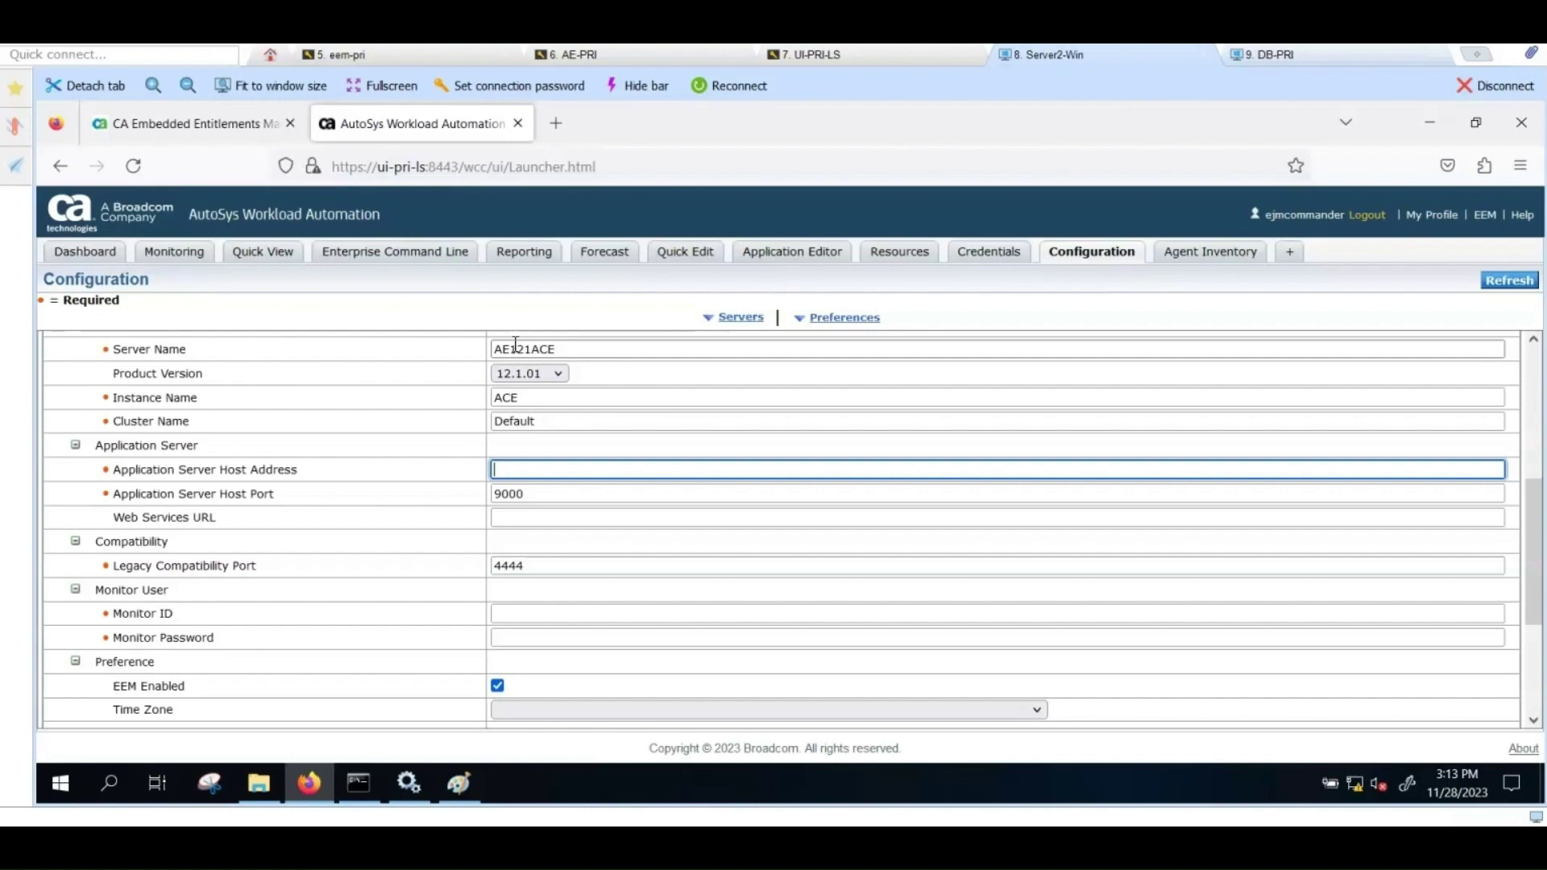
{"action": "type", "text": "ae-pri"}
{"action": "key", "text": "Tab"}
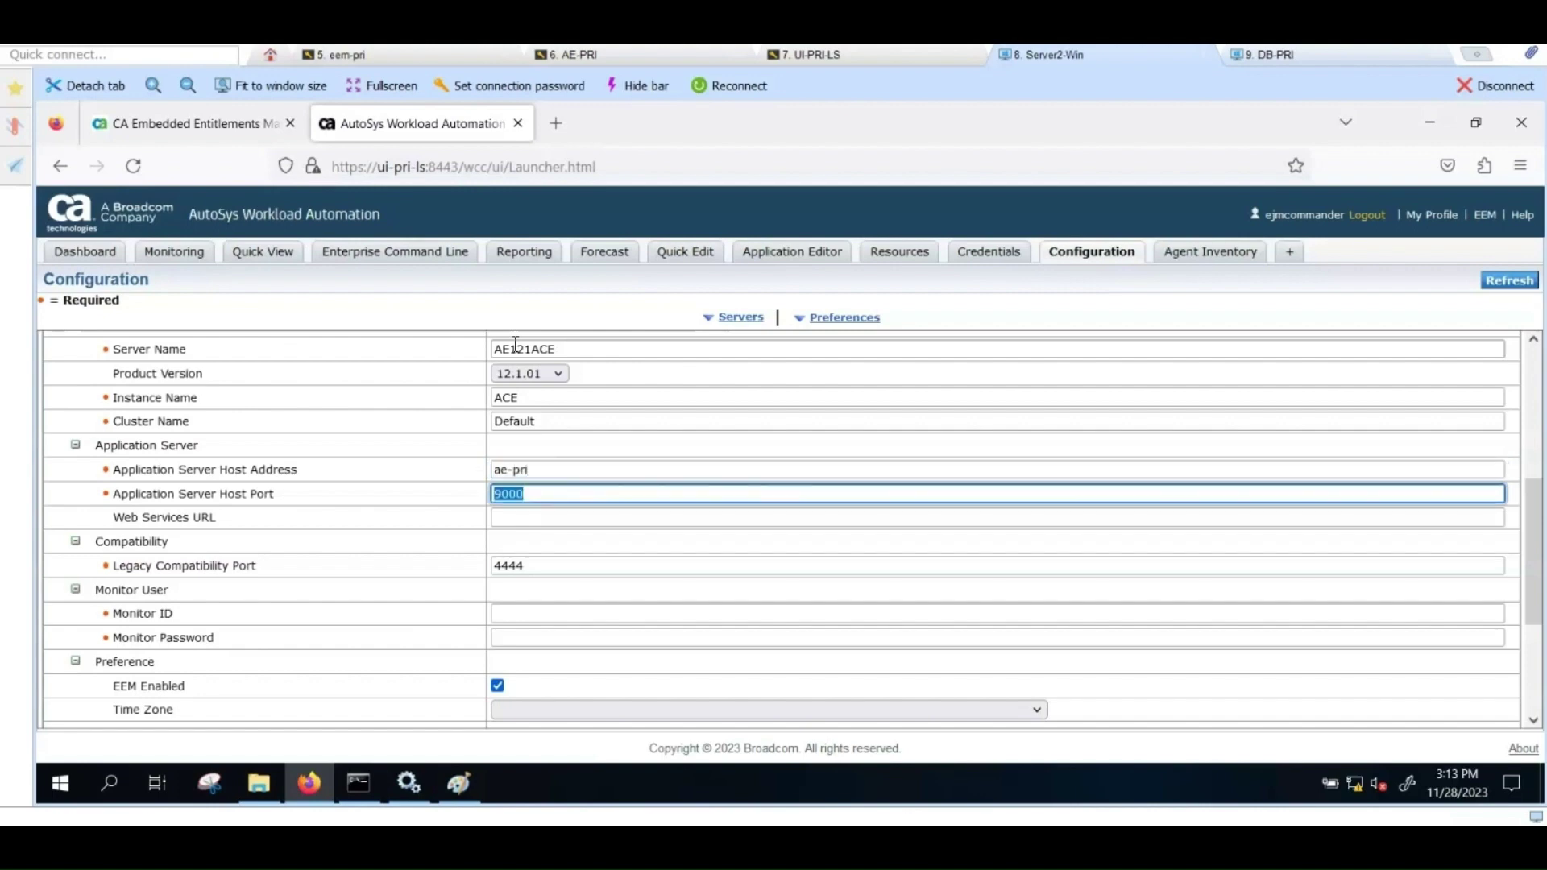
{"action": "key", "text": "Tab"}
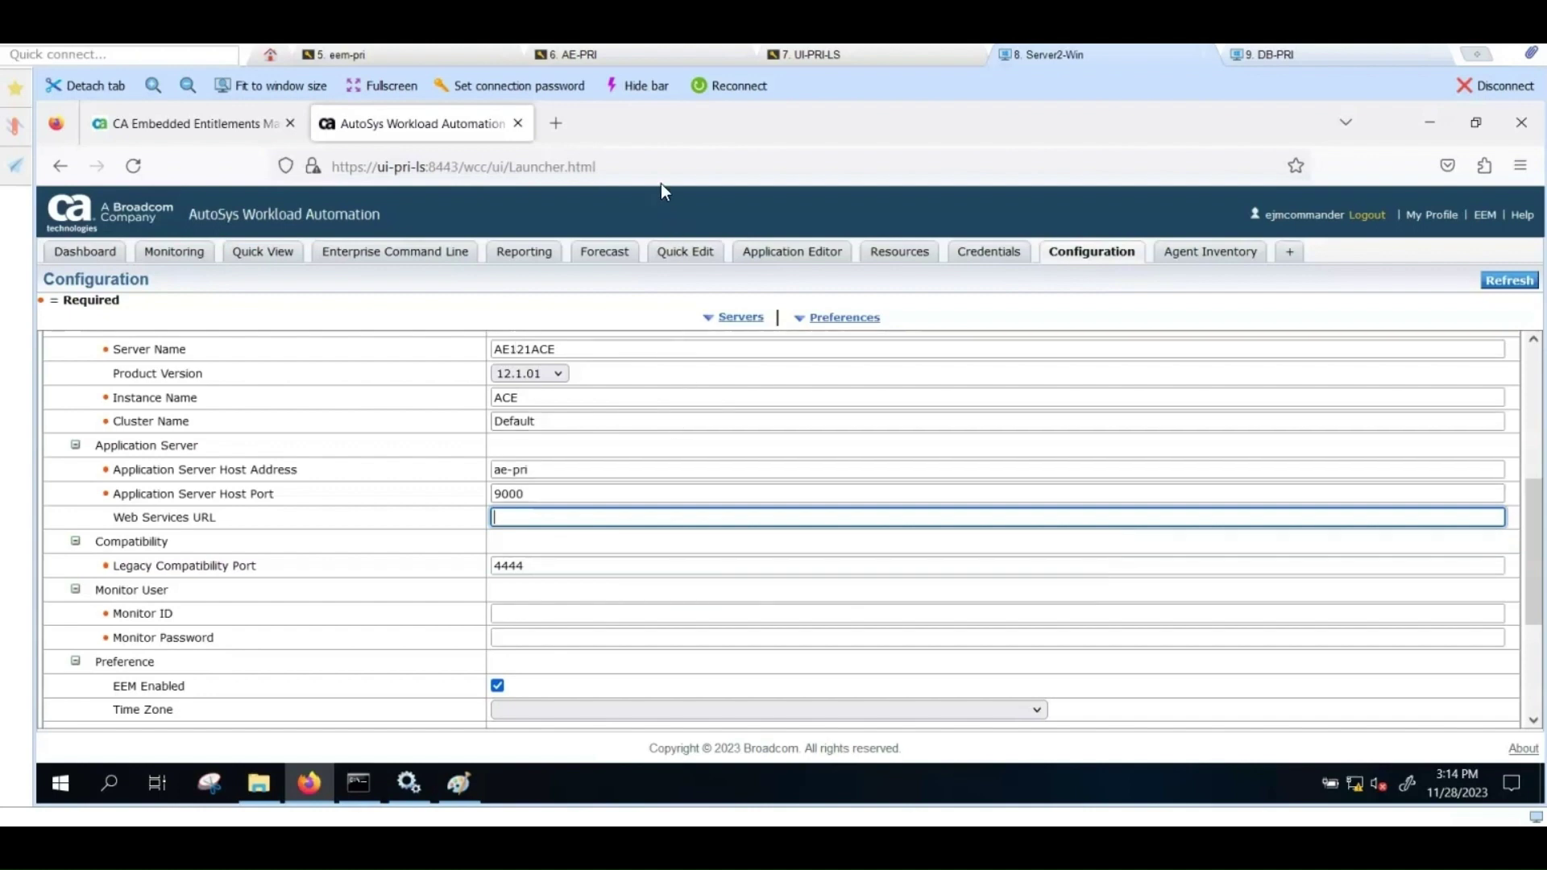
{"action": "left_click", "coordinate": [623, 50]}
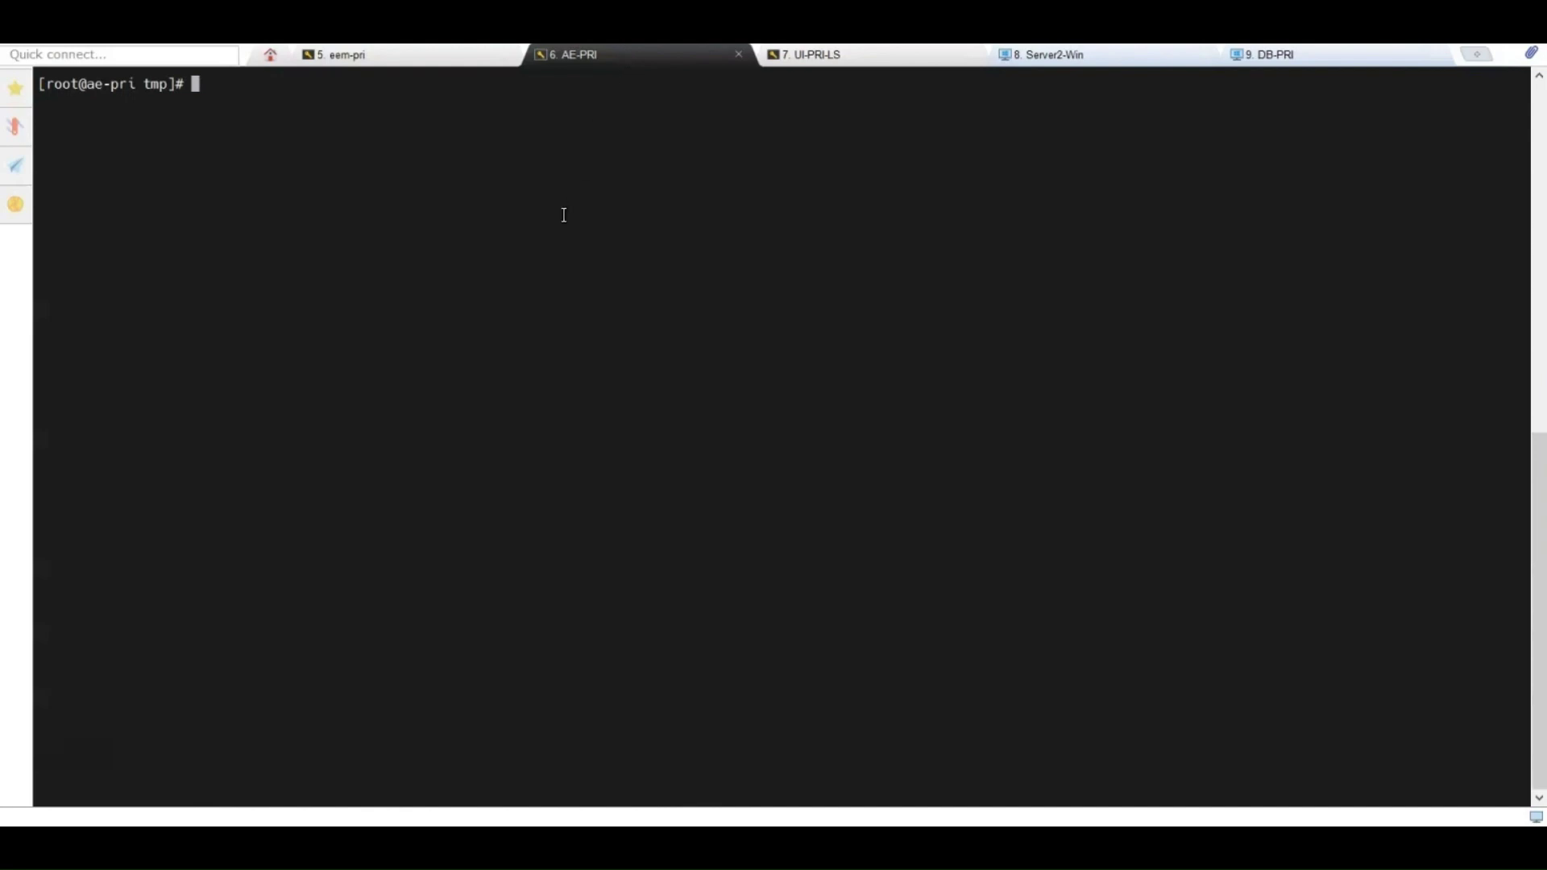
Step: Print the cawa_installer log from /opt/CA/WorkloadAutomationAE/Logs with cat
{"action": "type", "text": "cat /opt/CA/W"}
{"action": "key", "text": "Tab"}
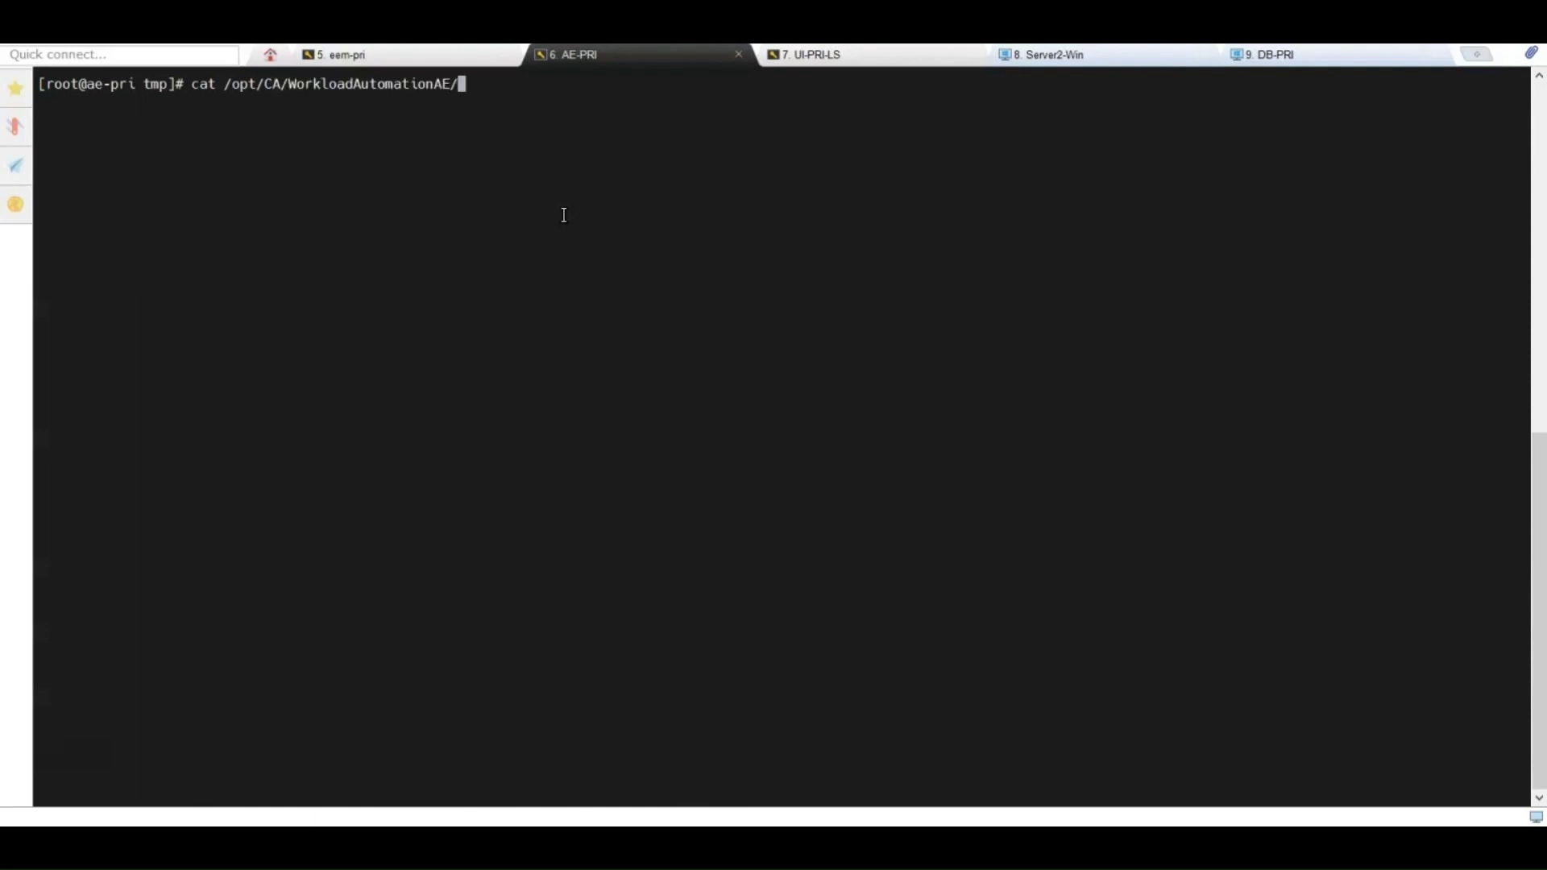
{"action": "type", "text": "L"}
{"action": "key", "text": "Tab"}
{"action": "type", "text": "caw"}
{"action": "key", "text": "Tab"}
{"action": "key", "text": "Return"}
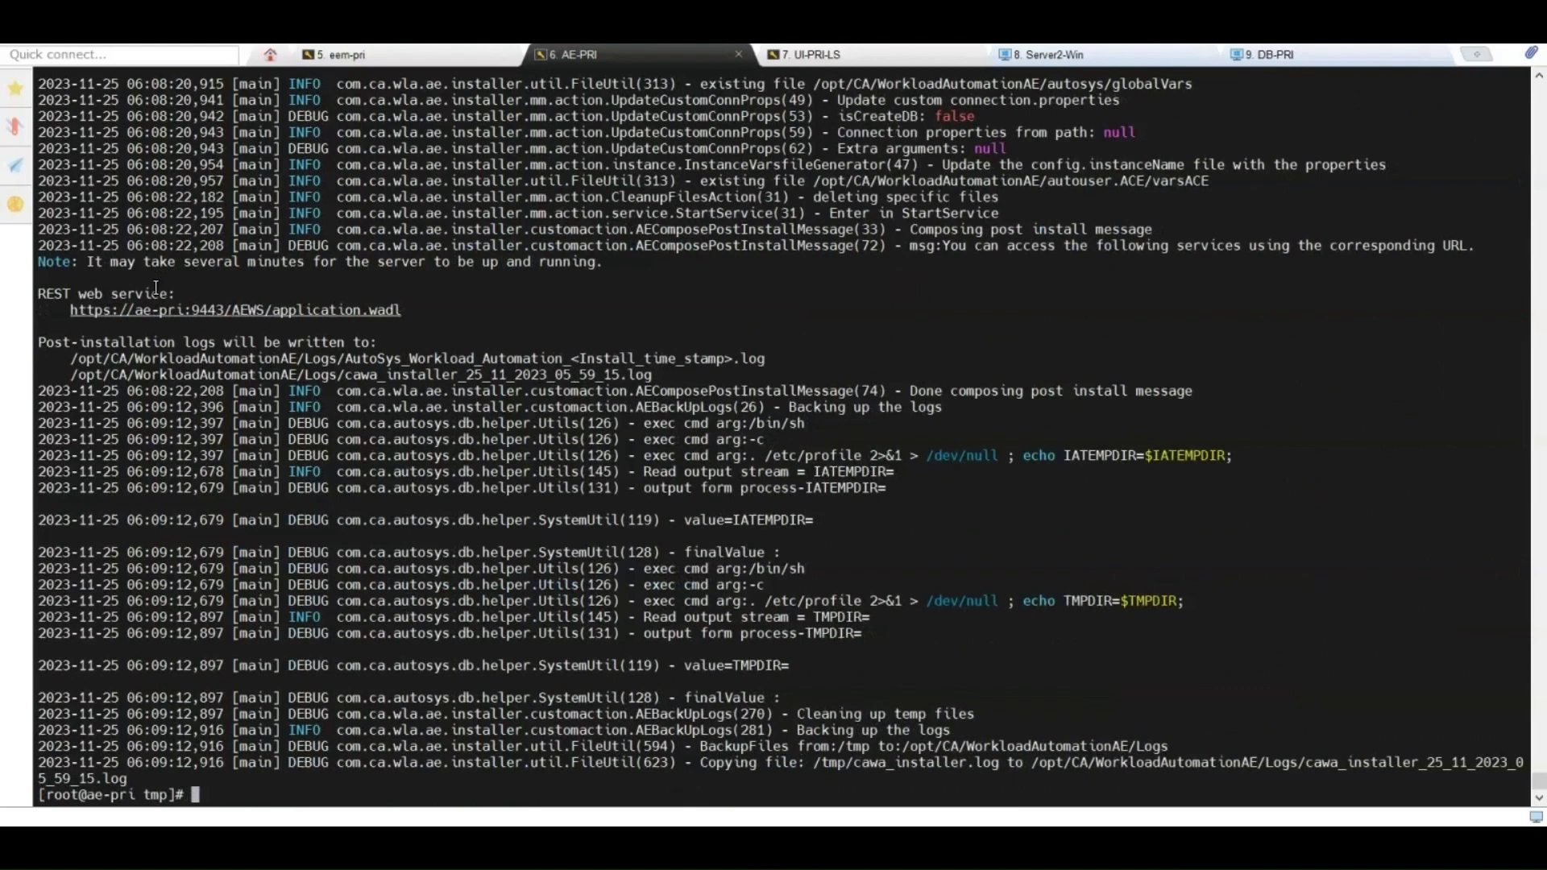
{"action": "left_click_drag", "start_coordinate": [69, 314], "coordinate": [261, 305]}
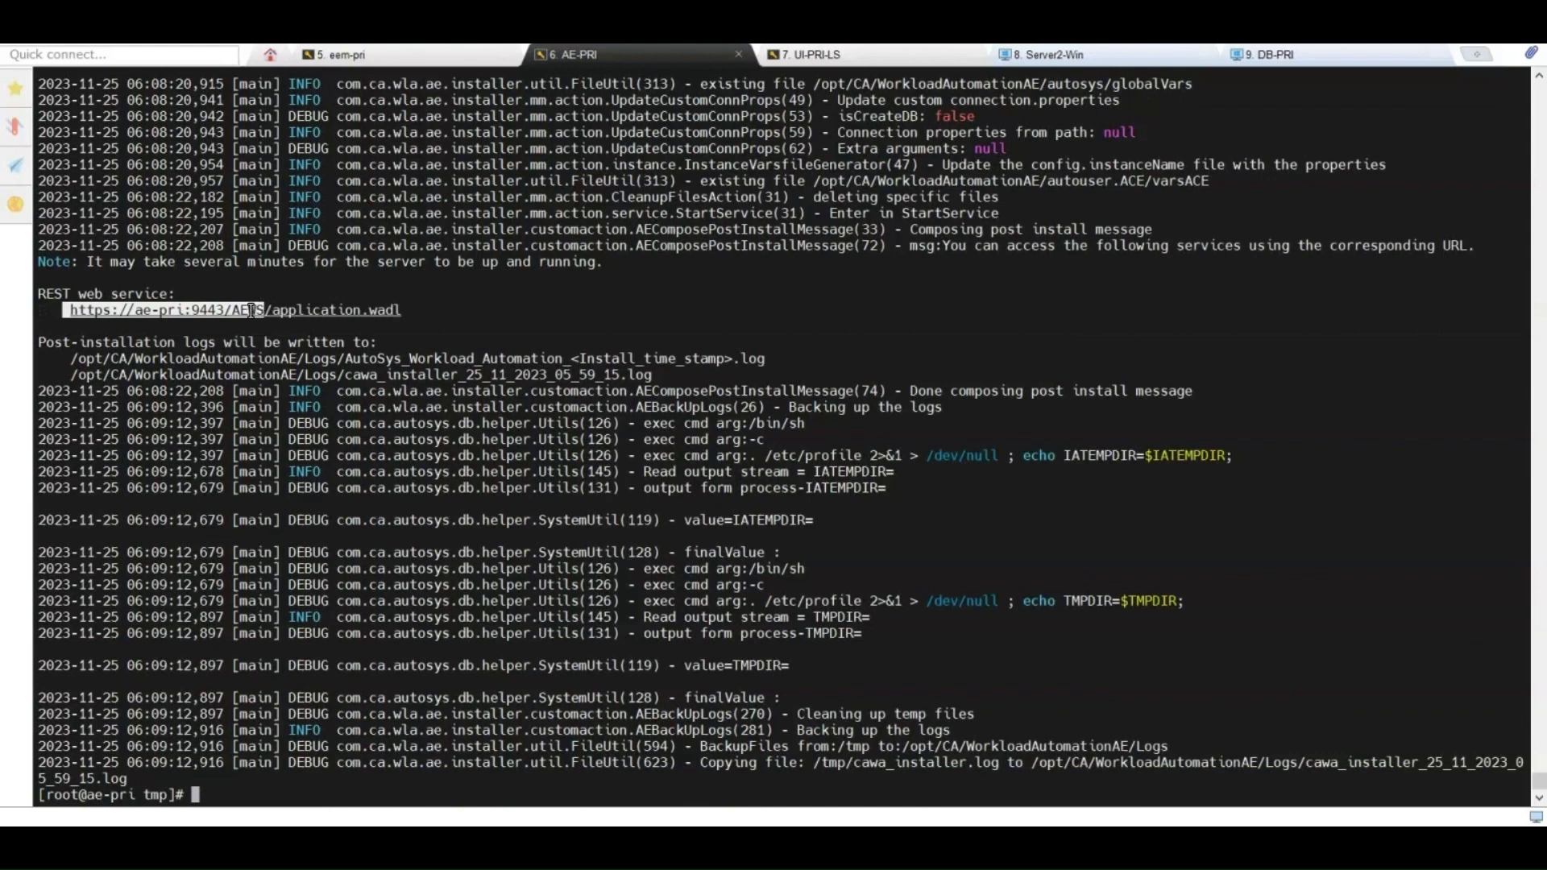
{"action": "right_click", "coordinate": [254, 310]}
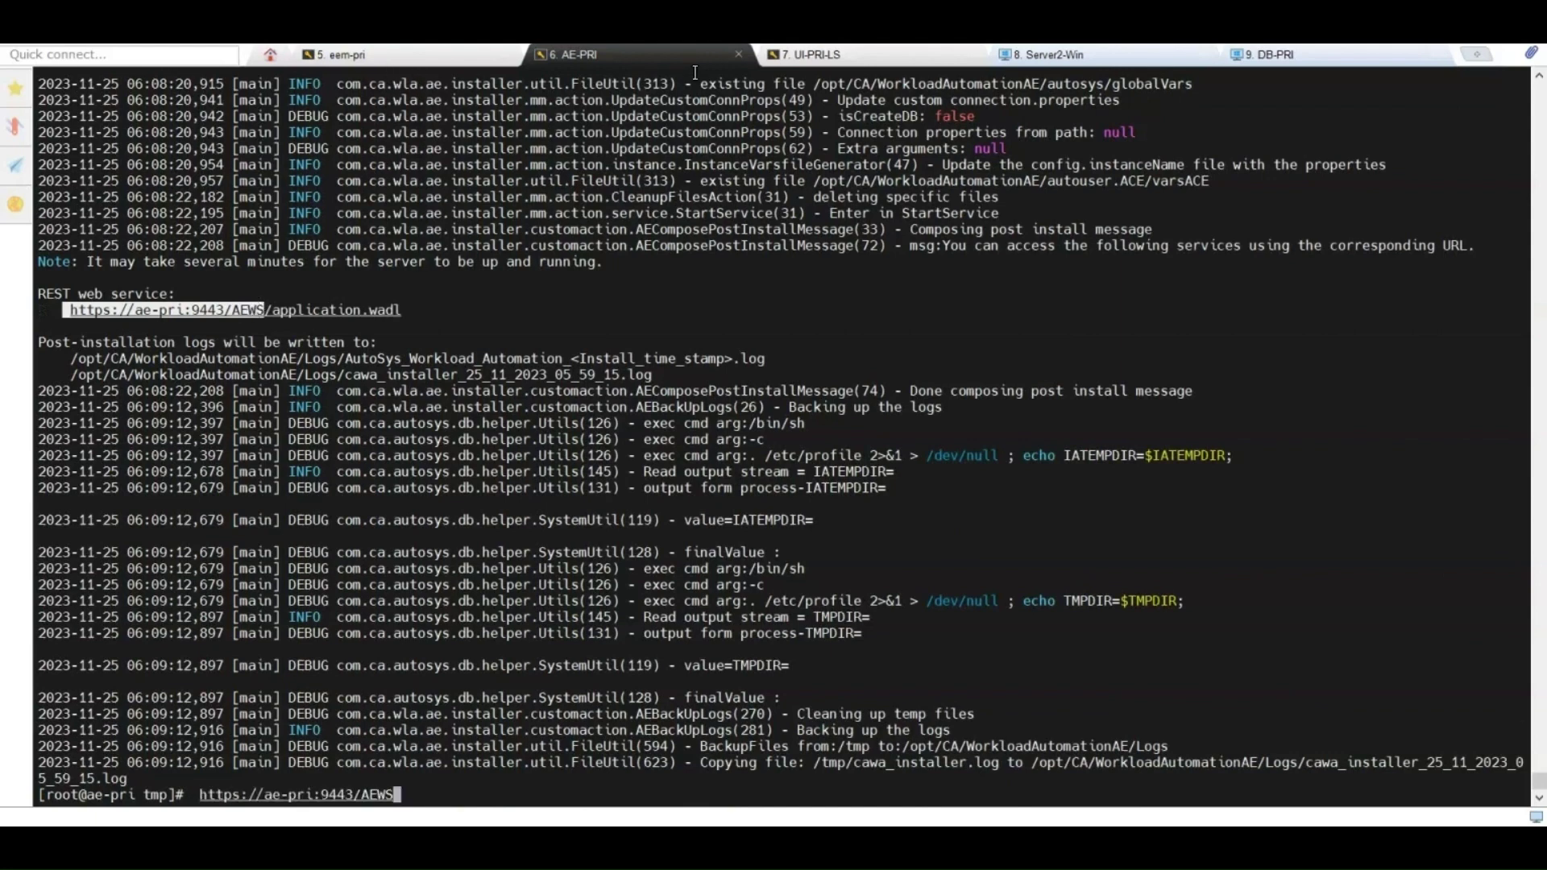
{"action": "left_click", "coordinate": [1040, 58]}
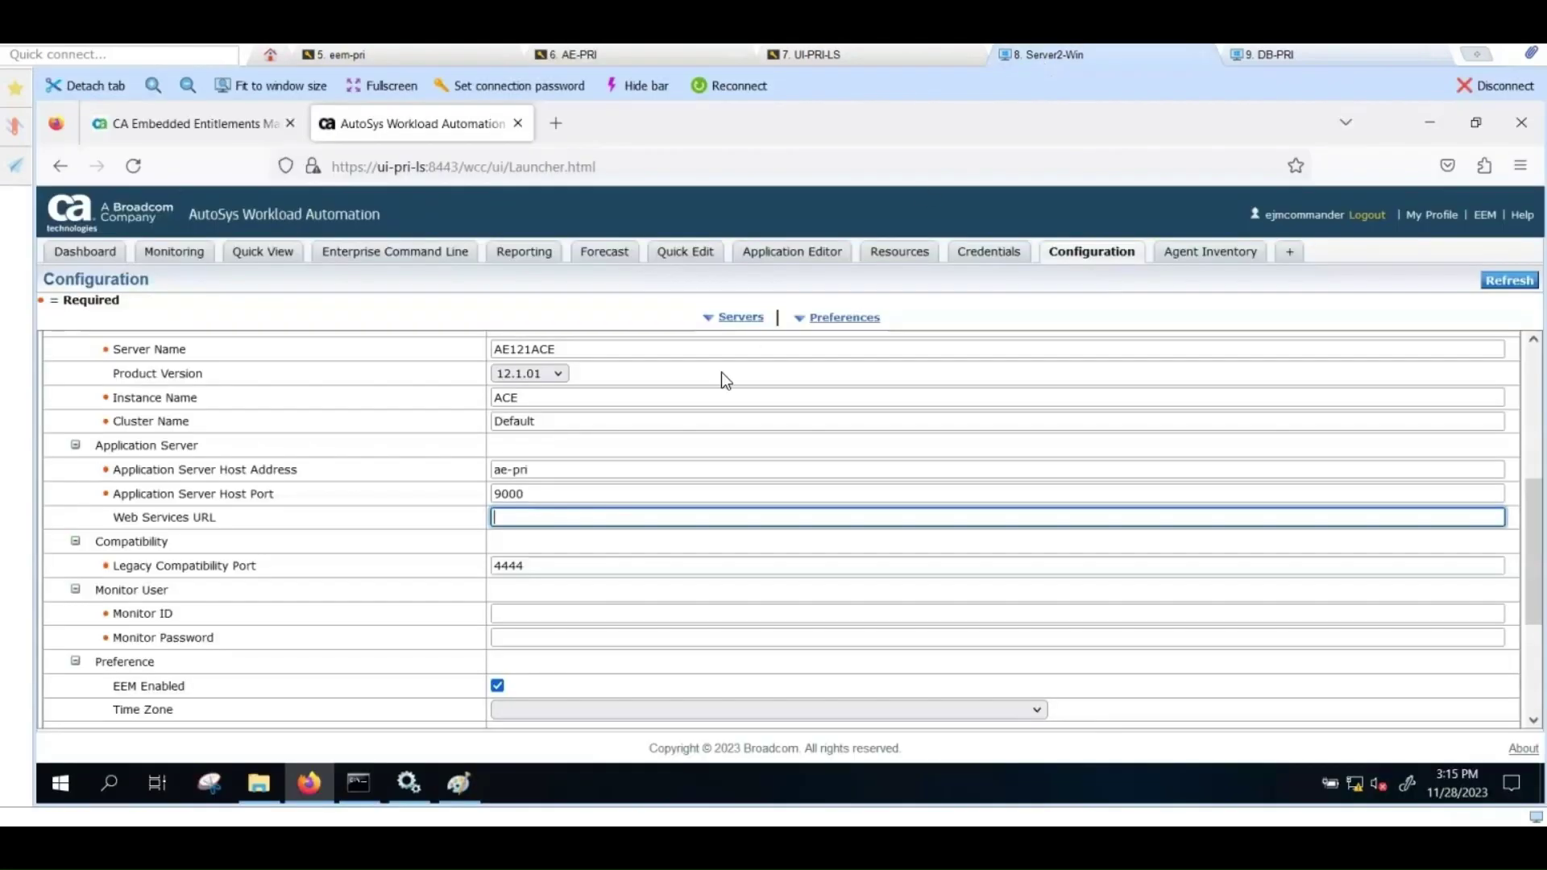
{"action": "type", "text": "https://ae-pri:9443/AEWS"}
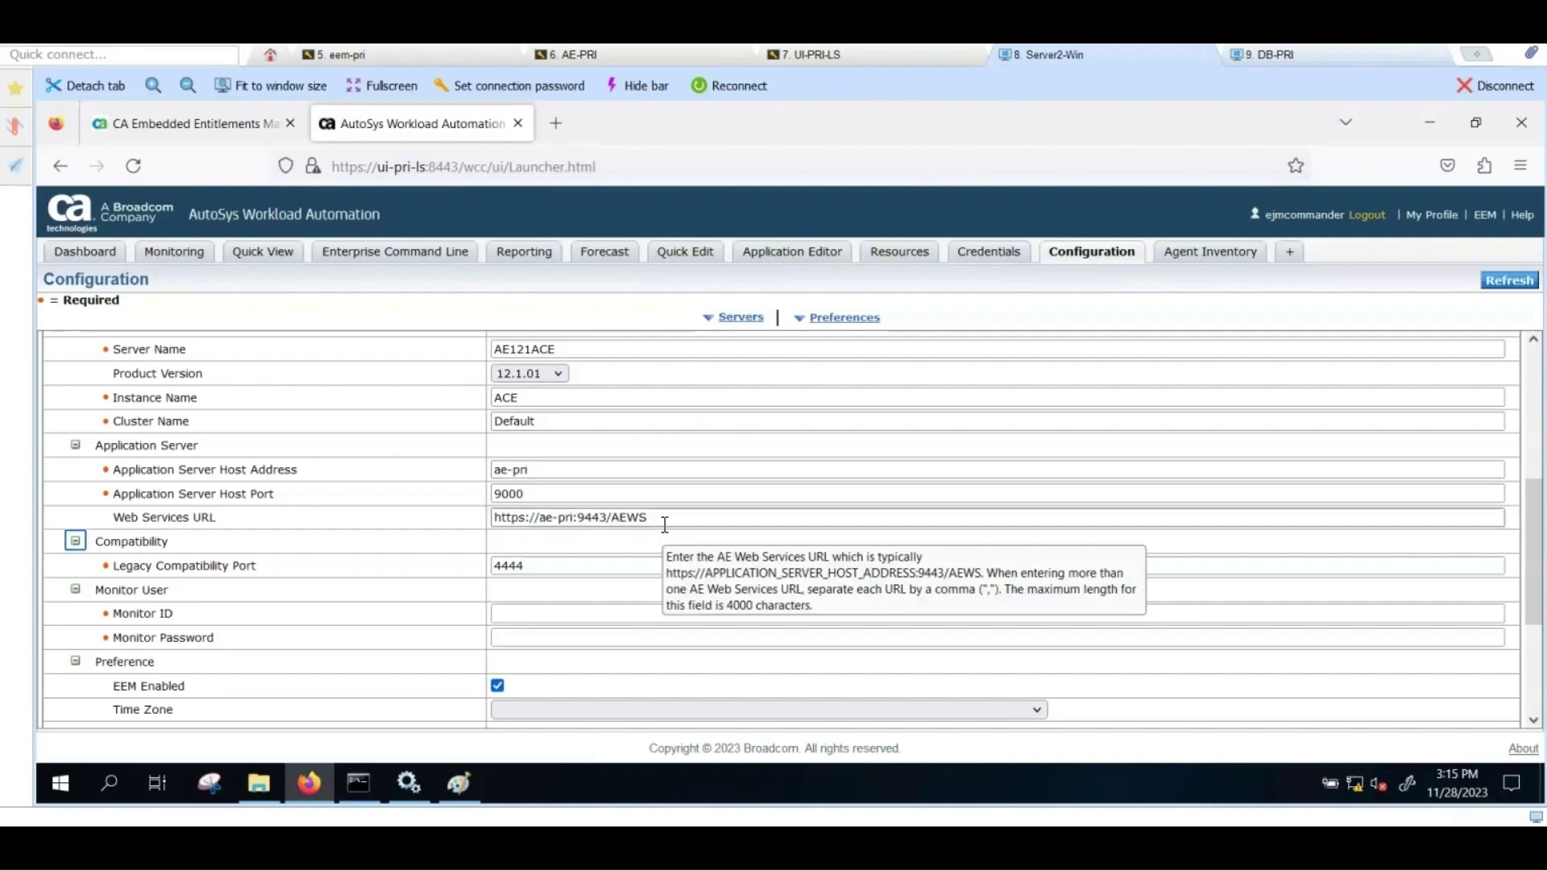
{"action": "key", "text": "Tab"}
{"action": "key", "text": "Tab"}
{"action": "key", "text": "Tab"}
{"action": "key", "text": "Tab"}
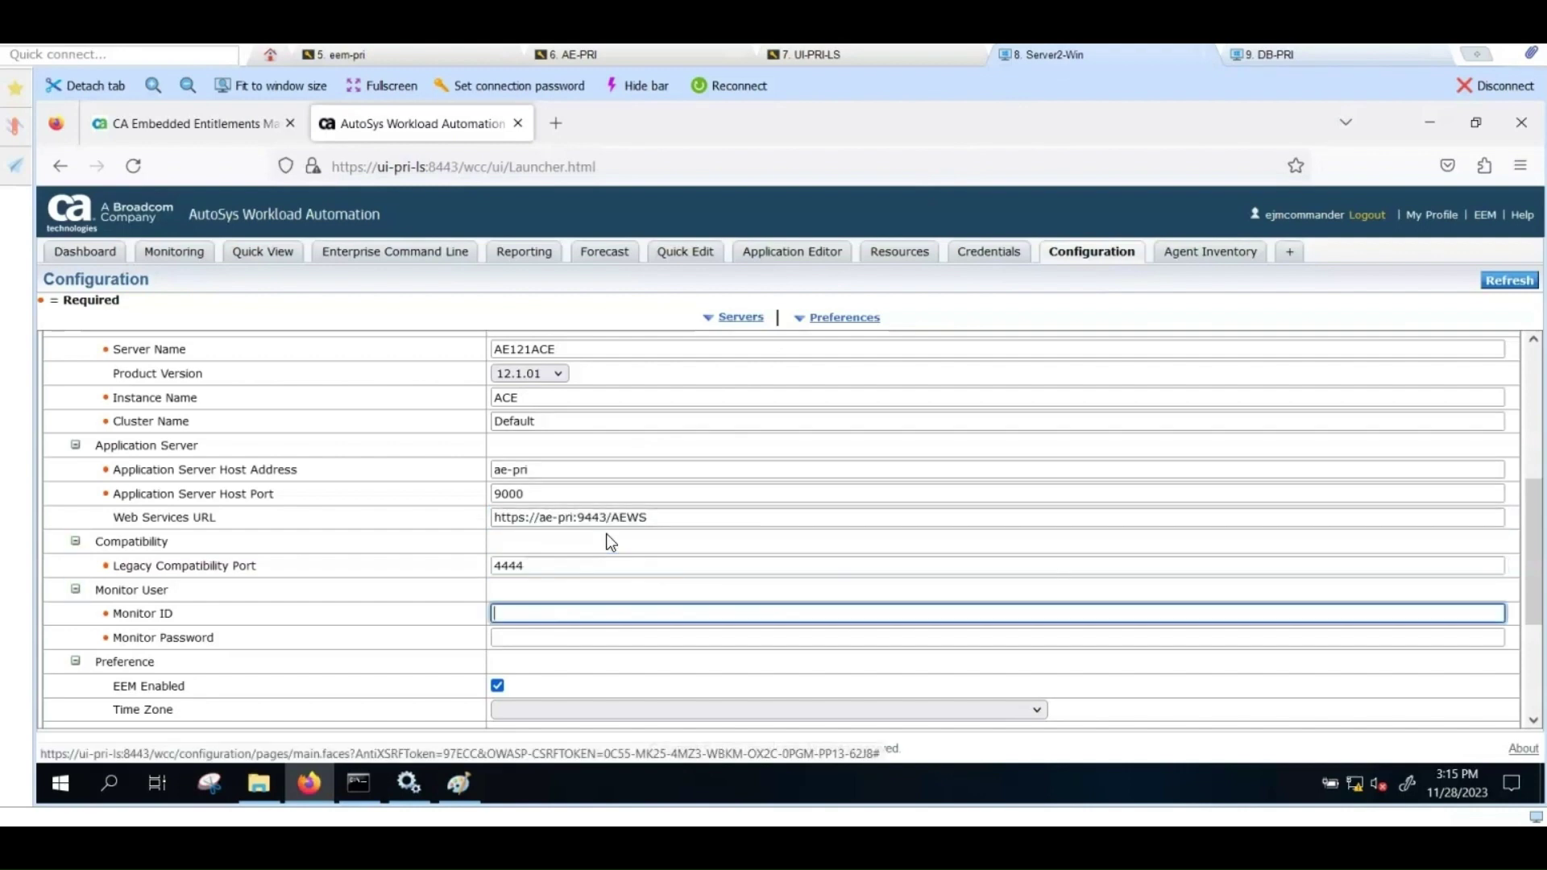
{"action": "key", "text": "shift+Tab"}
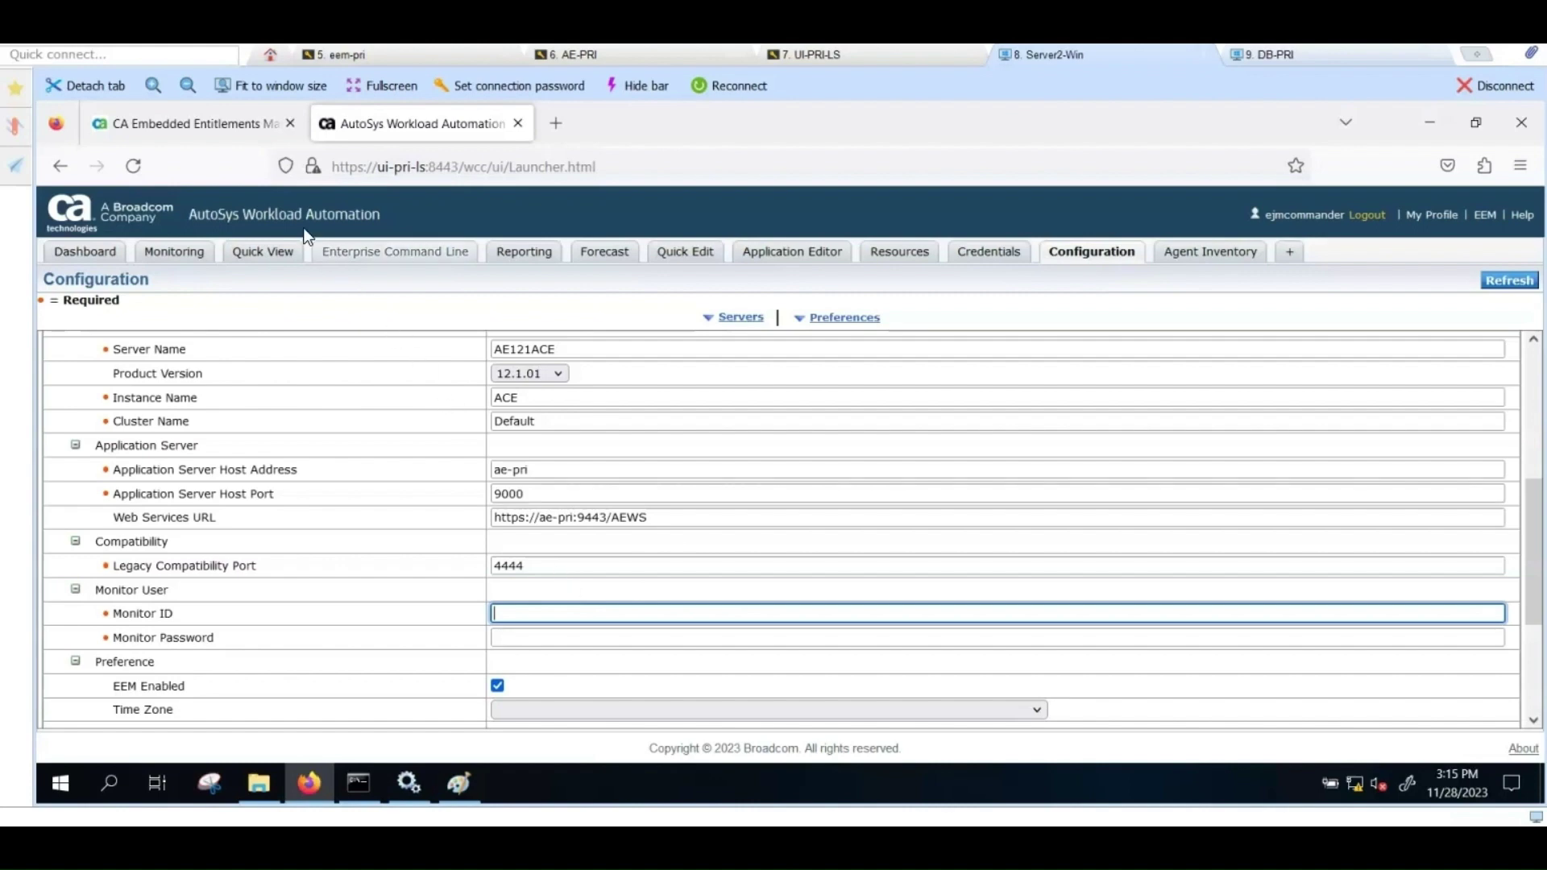
Step: Log into Embedded Entitlements Manager for WorkloadAutomationAE and list all users under Manage Identities
{"action": "left_click", "coordinate": [223, 130]}
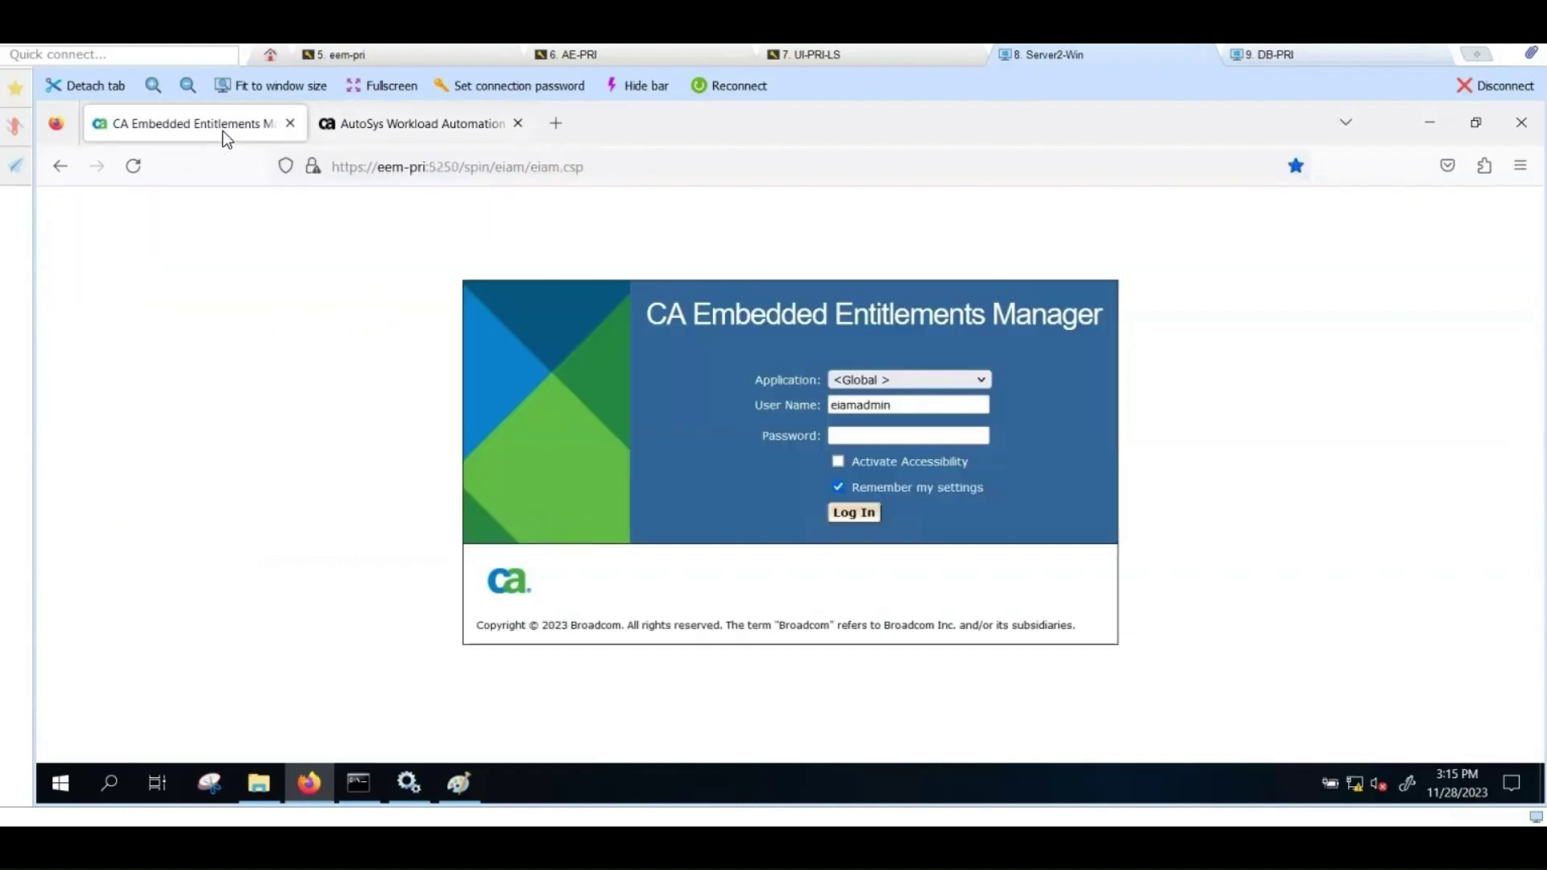
{"action": "left_click", "coordinate": [980, 379]}
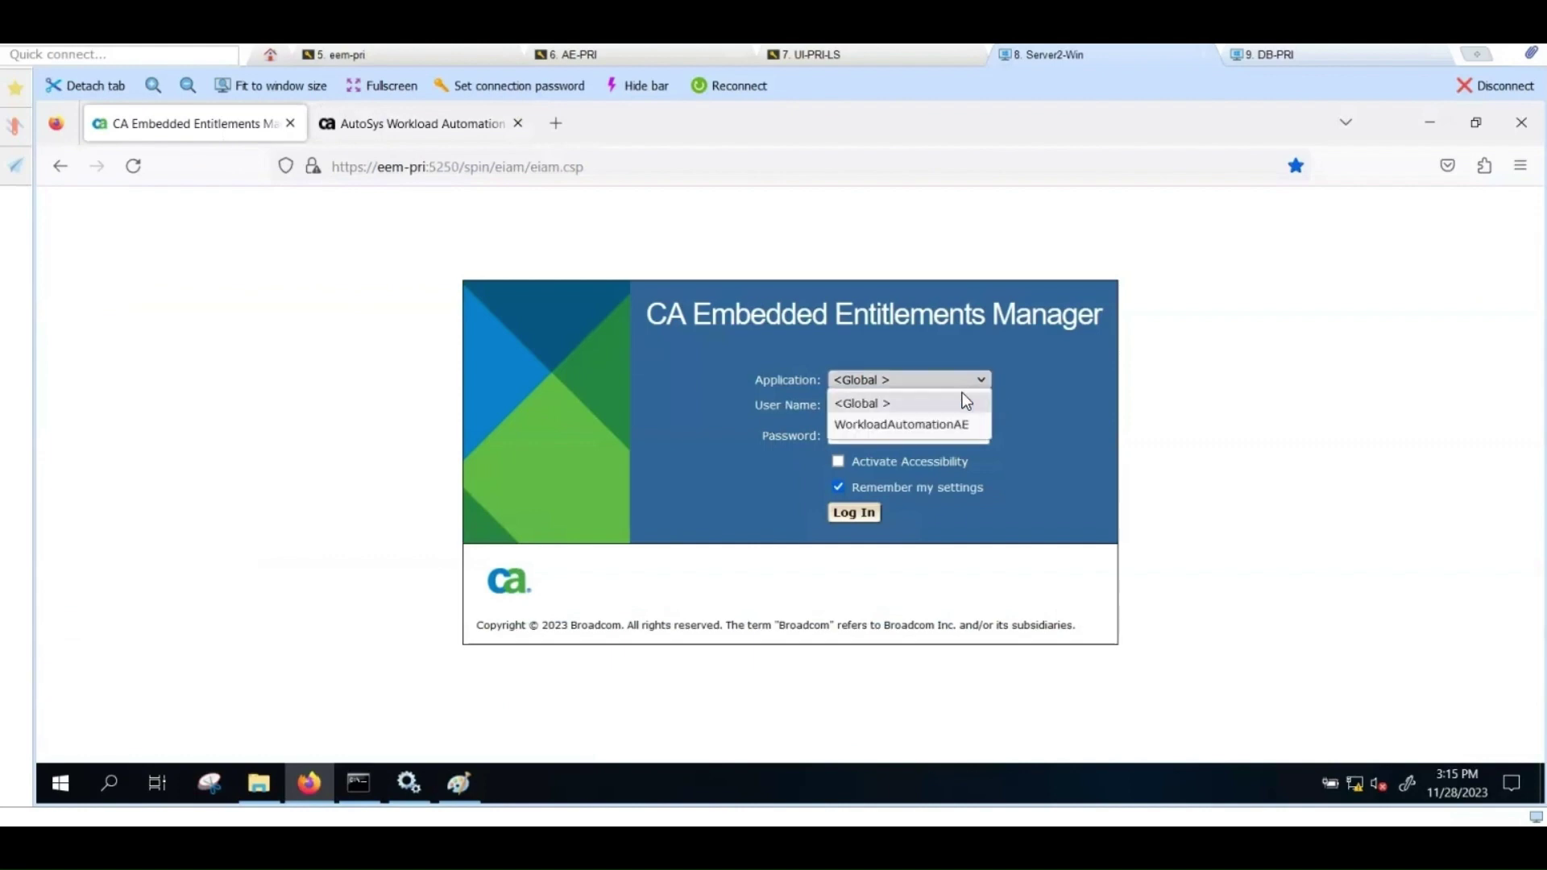
{"action": "left_click", "coordinate": [920, 424]}
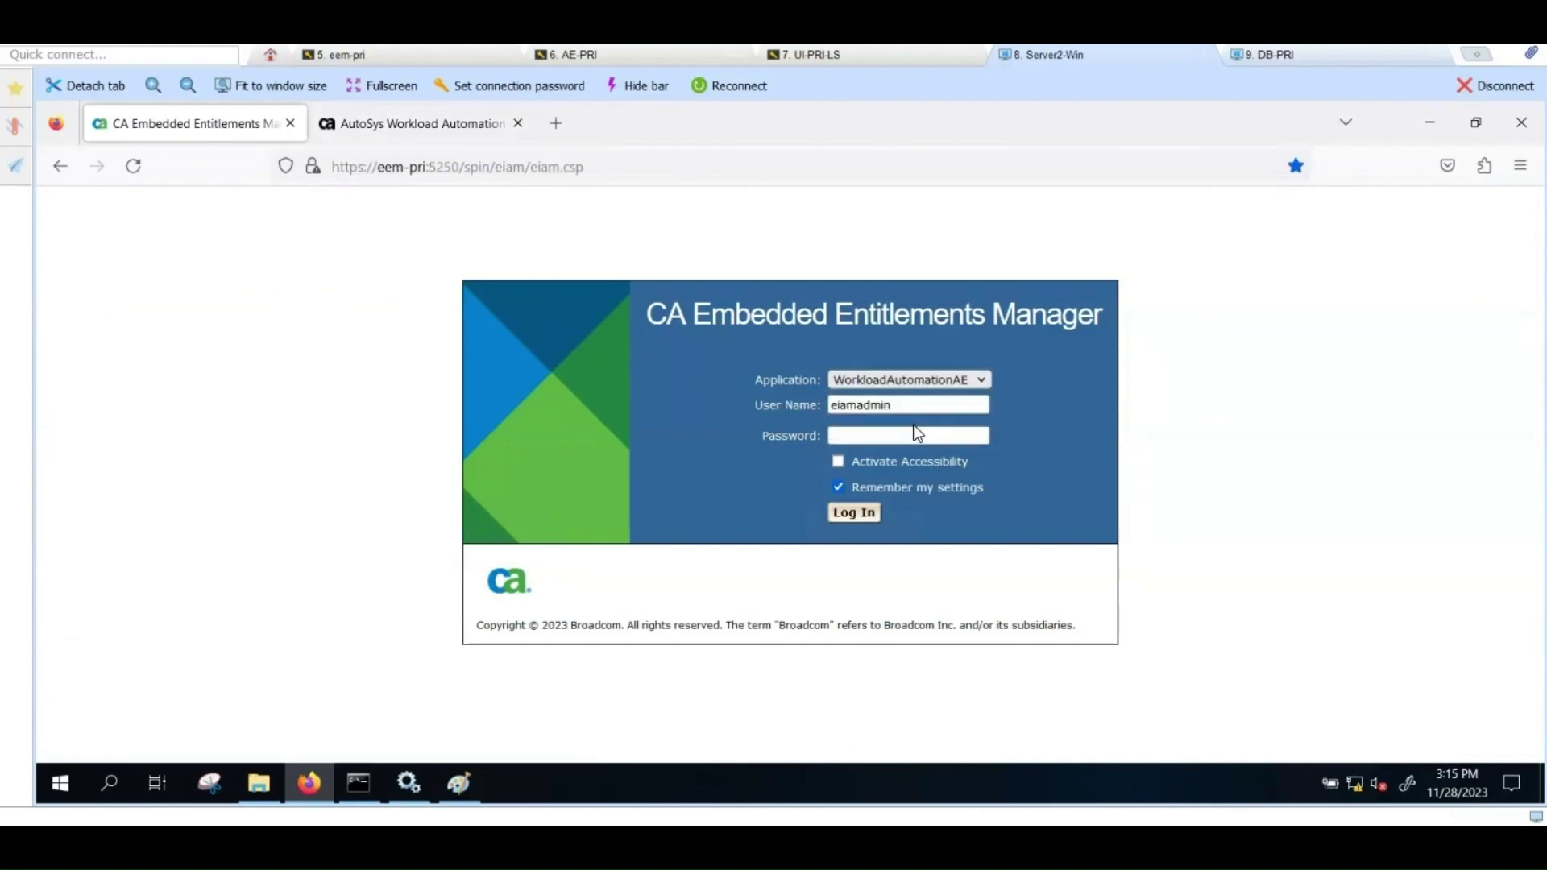
{"action": "left_click", "coordinate": [911, 435]}
{"action": "type", "text": "•••••••••"}
{"action": "left_click", "coordinate": [852, 516]}
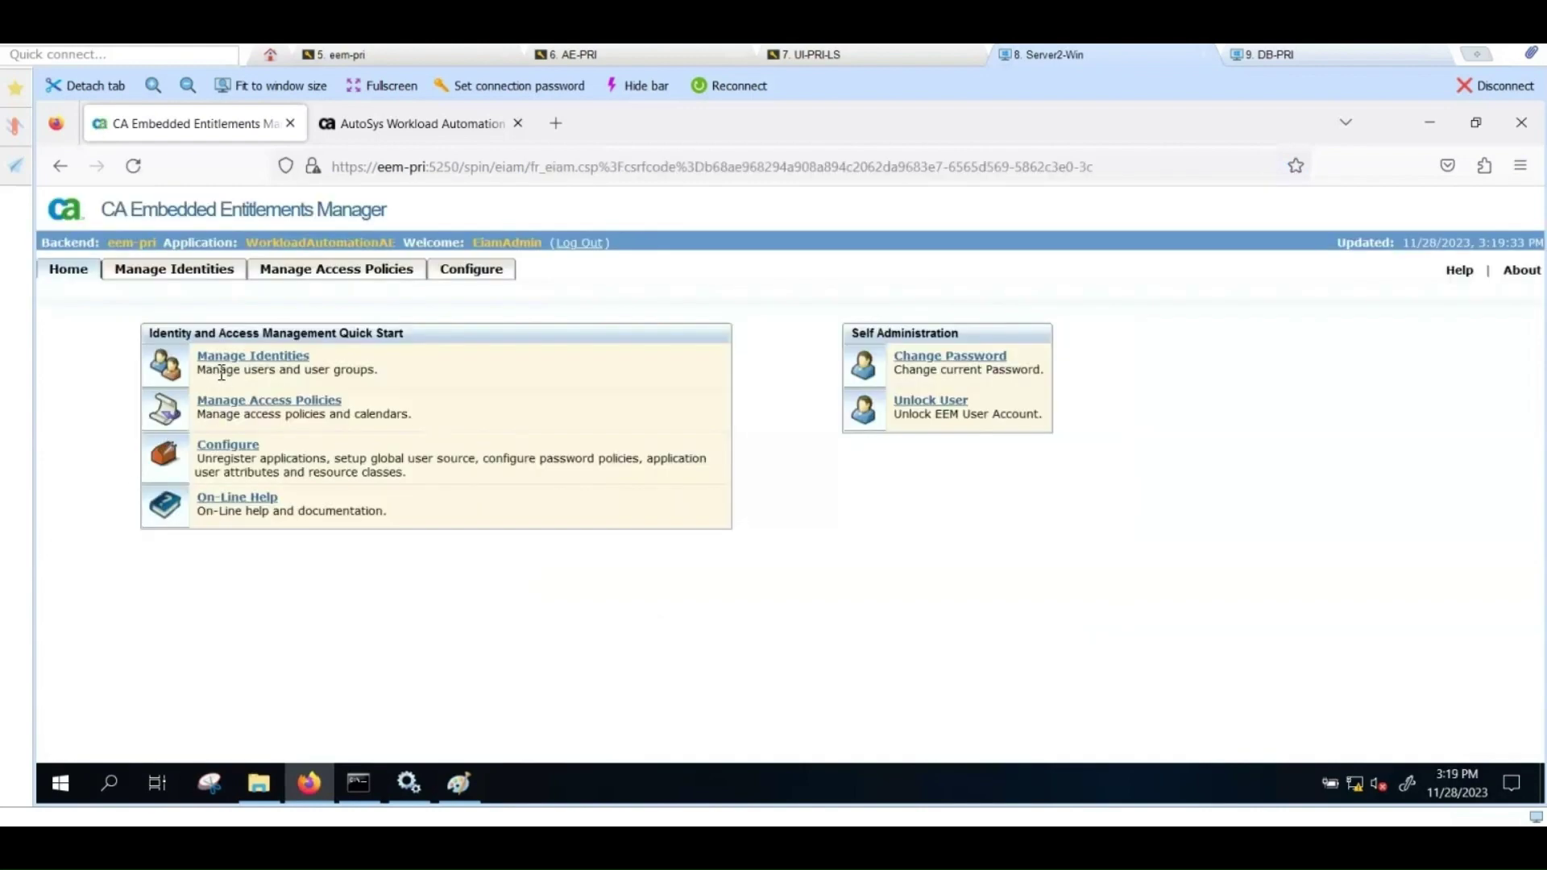
{"action": "left_click", "coordinate": [243, 349]}
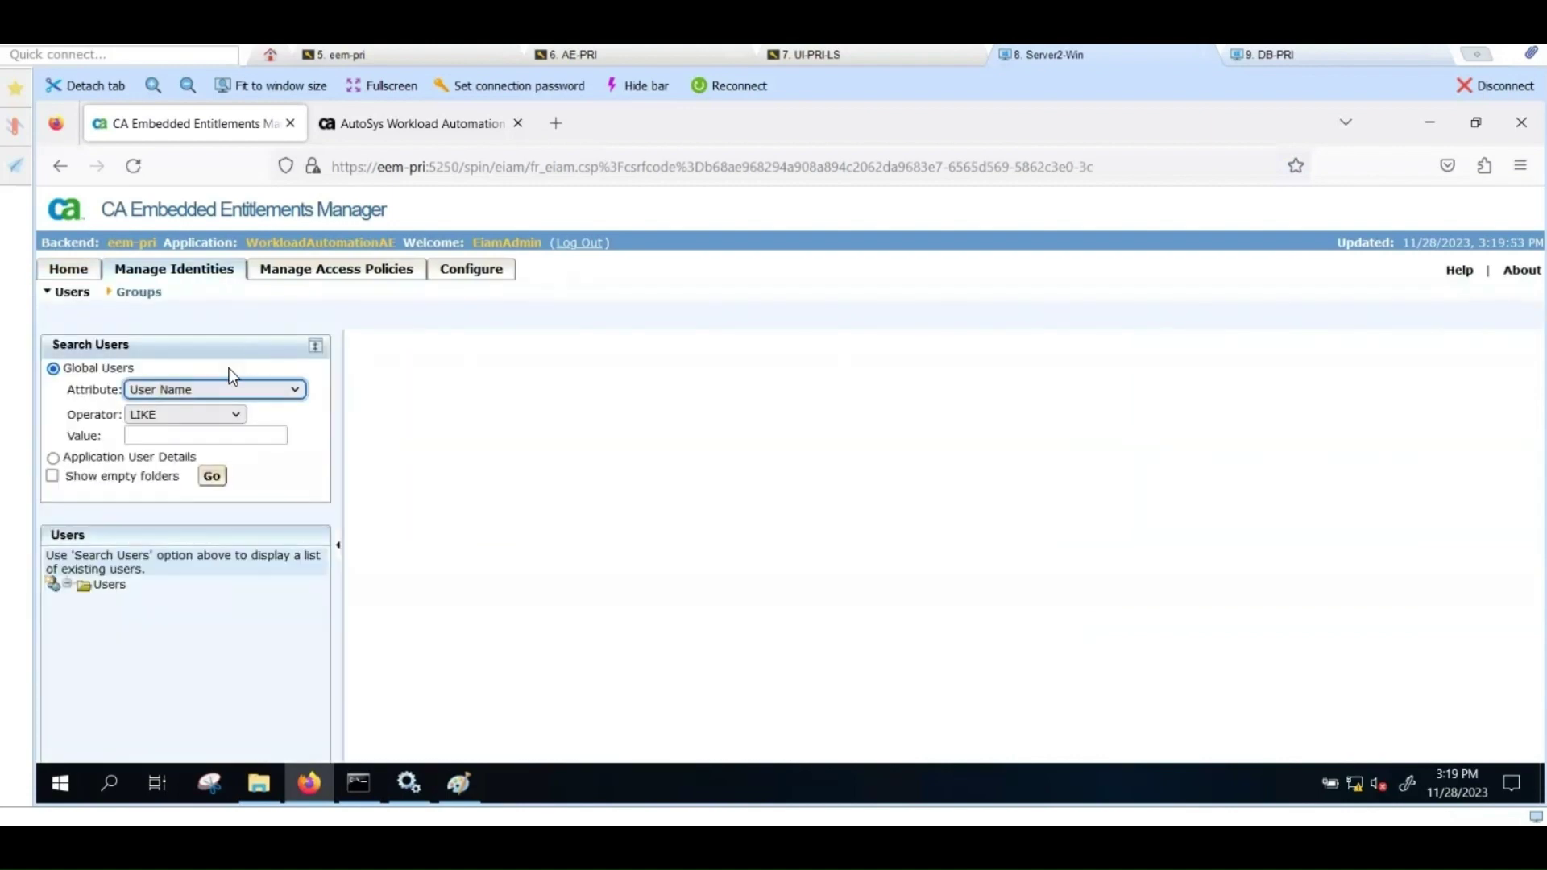
{"action": "left_click", "coordinate": [213, 477]}
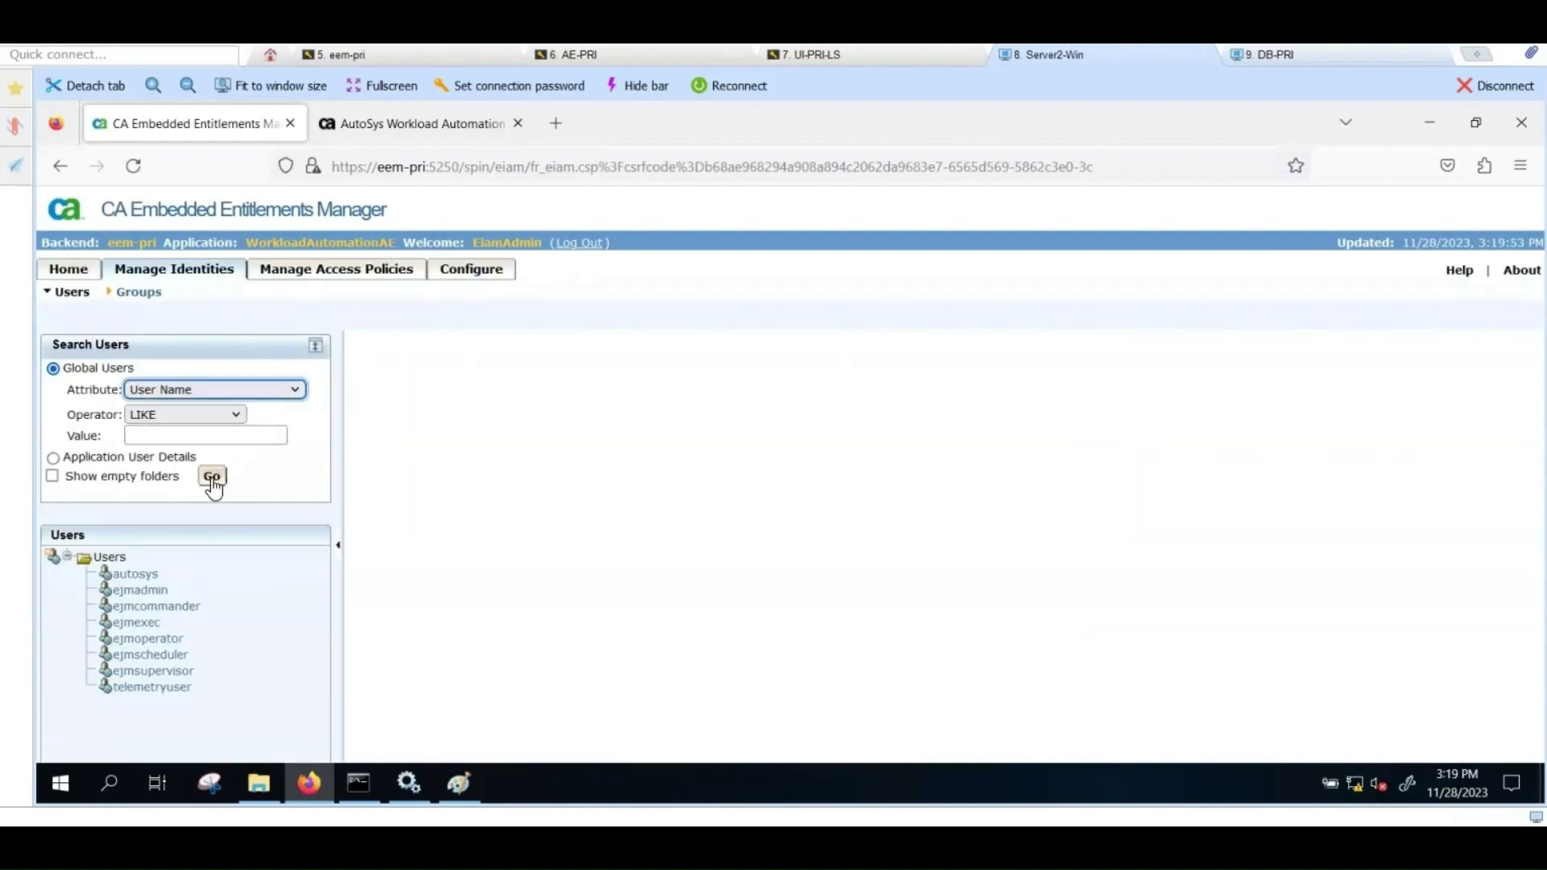
Step: Start a new user named aemonitor and add both WorkloadAutomationAE user groups
{"action": "left_click", "coordinate": [51, 564]}
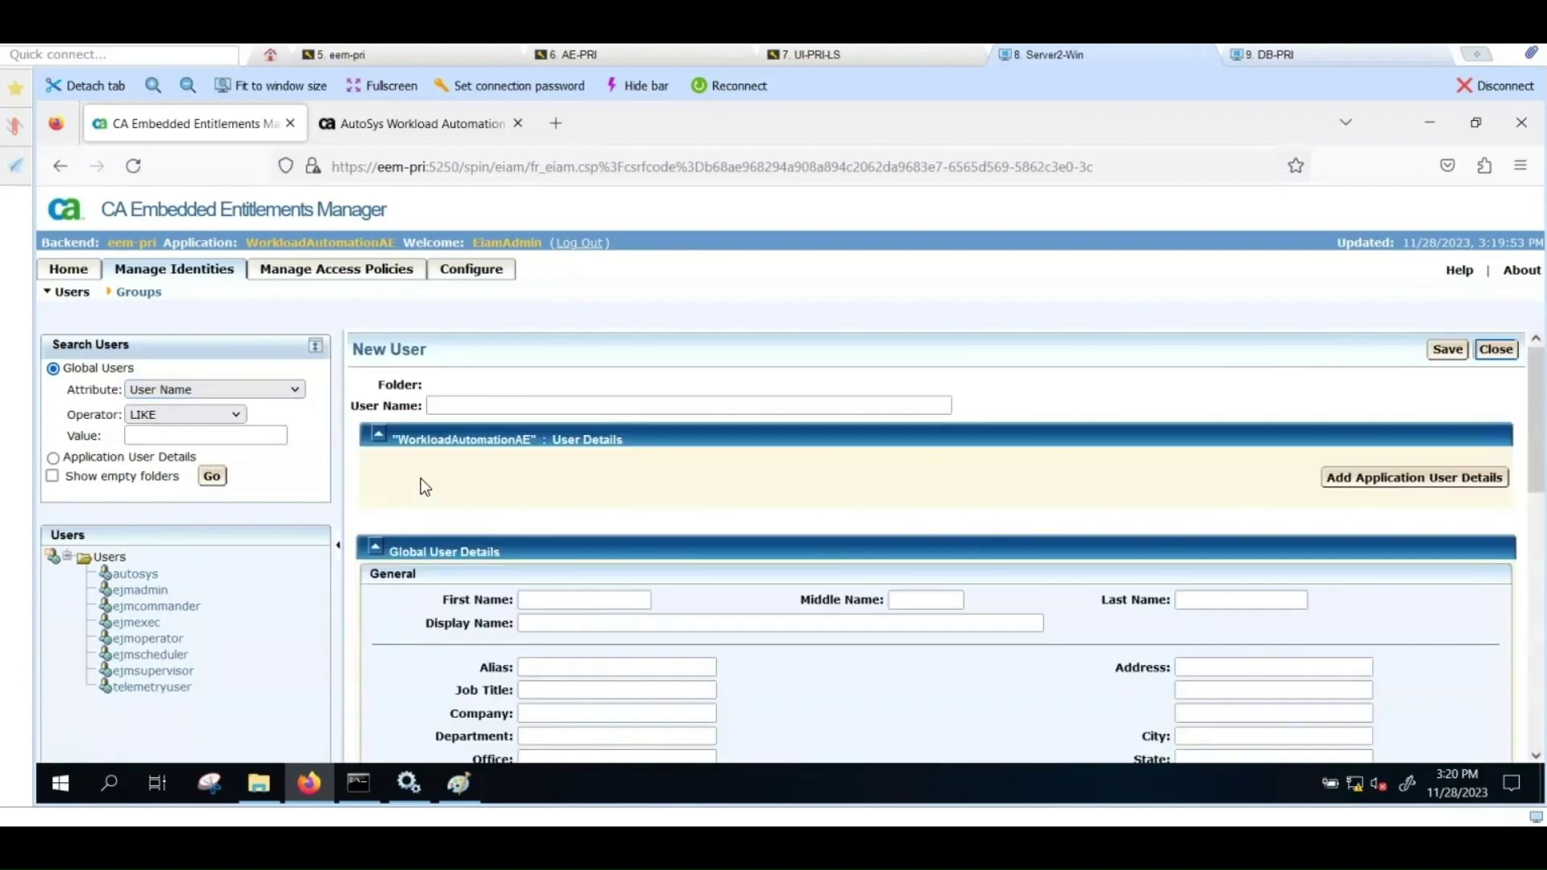
{"action": "left_click", "coordinate": [487, 408]}
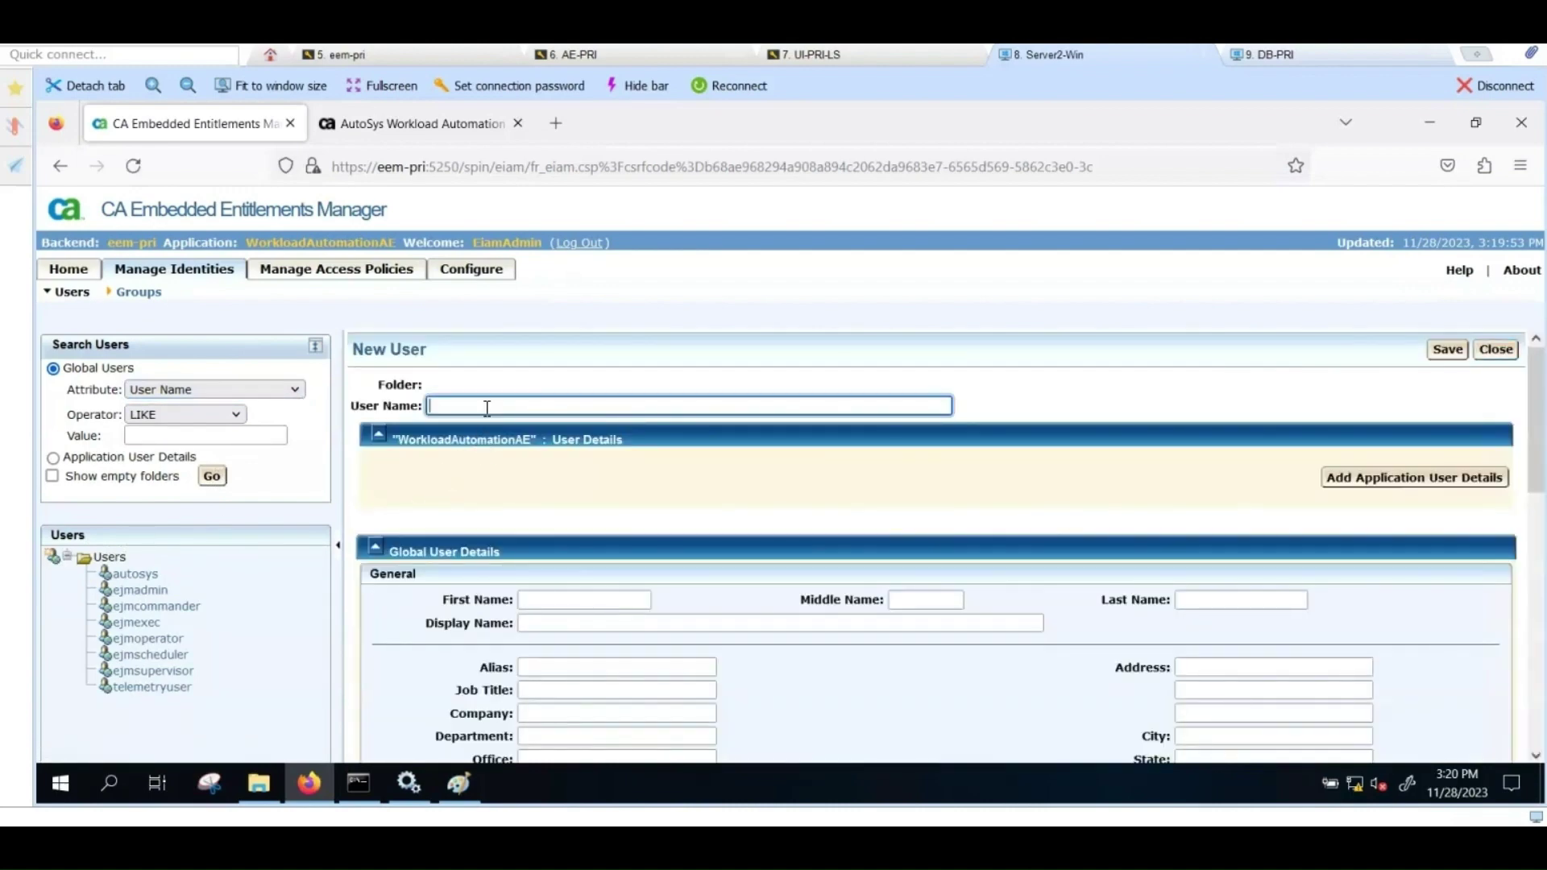
{"action": "type", "text": "aemonitor"}
{"action": "left_click", "coordinate": [1383, 476]}
{"action": "scroll", "coordinate": [1002, 525], "scroll_direction": "down", "scroll_amount": 3}
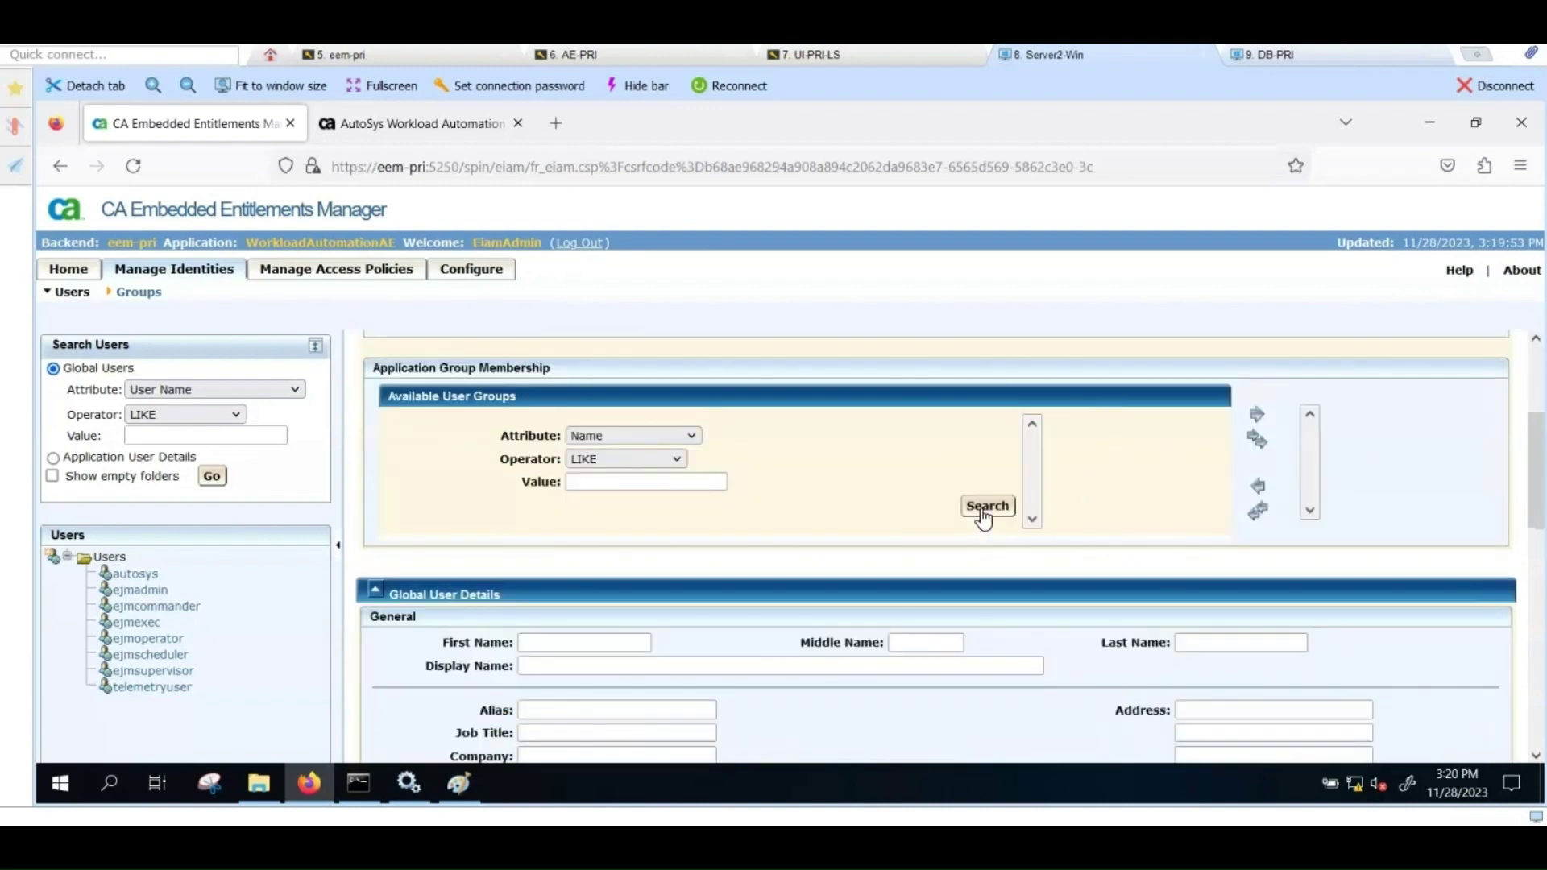
{"action": "left_click", "coordinate": [984, 507]}
{"action": "left_click", "coordinate": [1259, 456]}
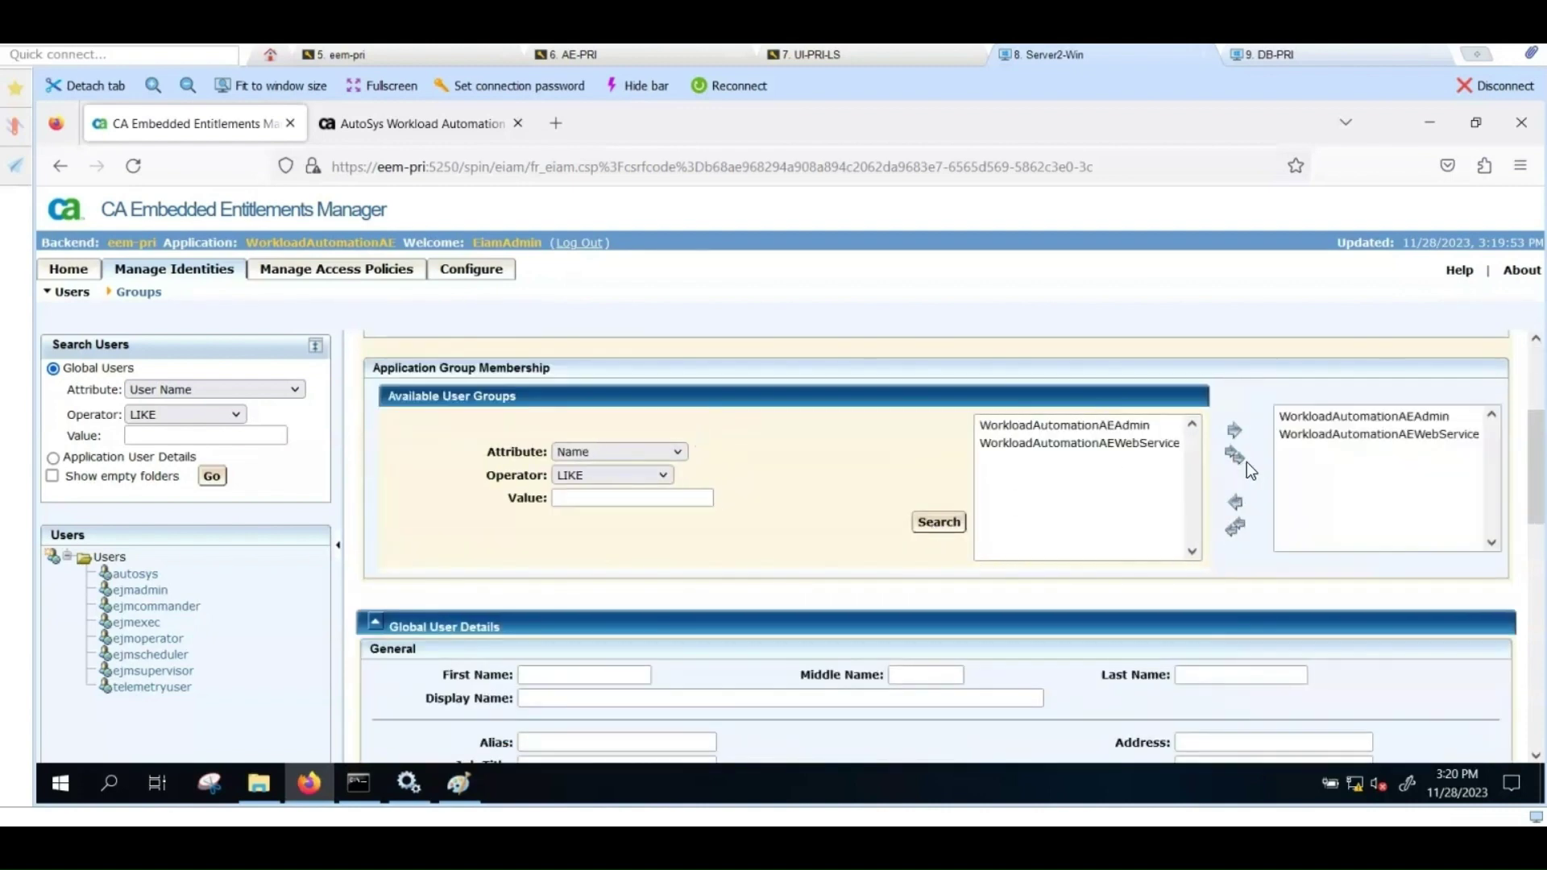
Step: Set and confirm aemonitor's password, save the user and close its details
{"action": "scroll", "coordinate": [955, 551], "scroll_direction": "down", "scroll_amount": 5}
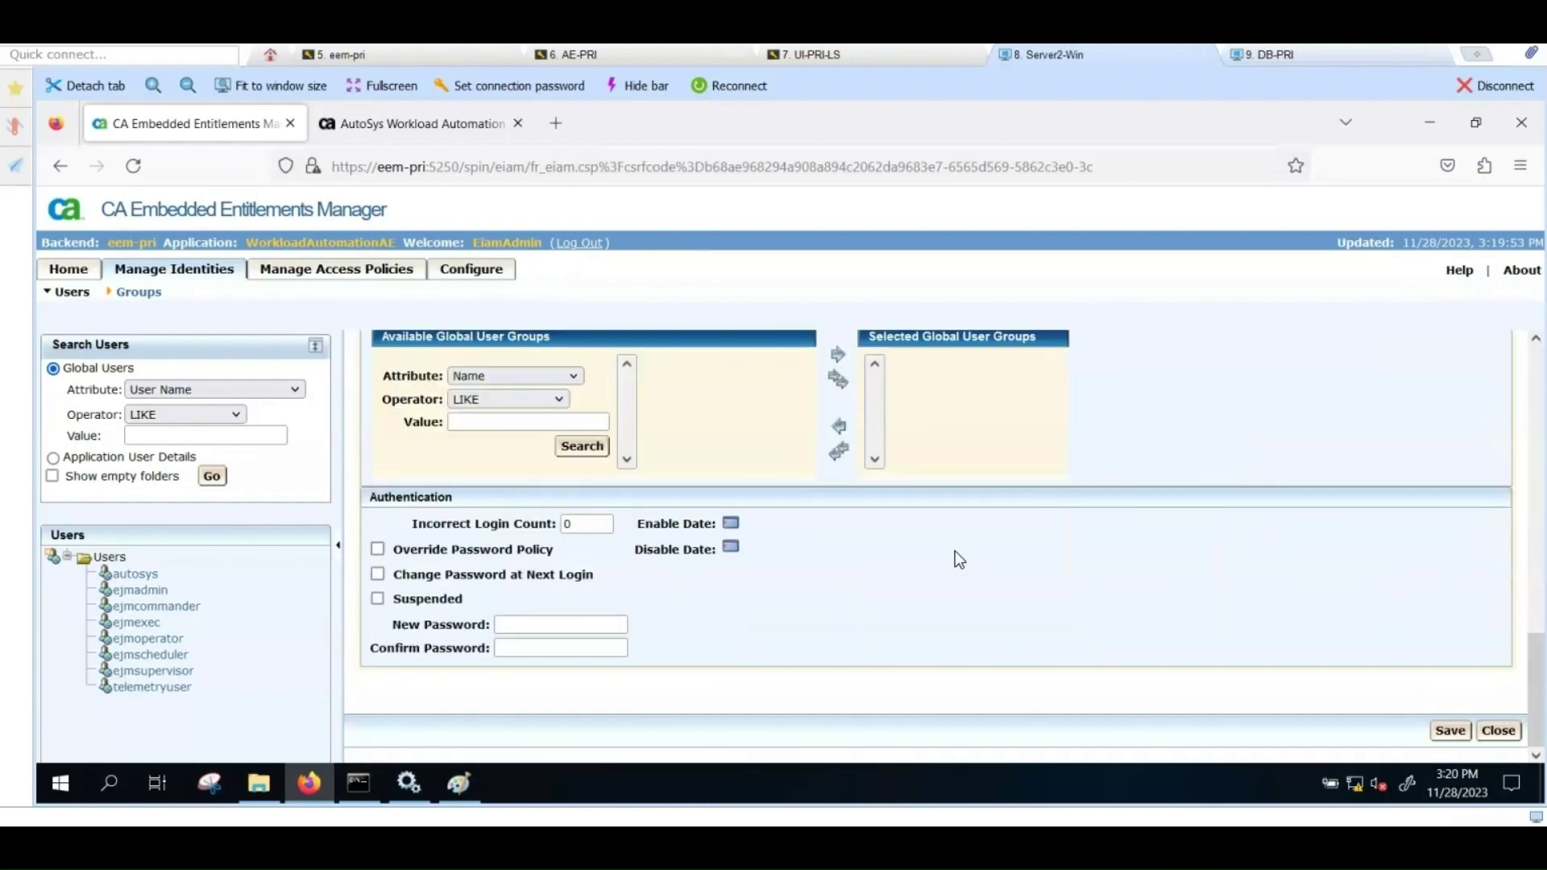
{"action": "left_click", "coordinate": [610, 625]}
{"action": "type", "text": "autosys"}
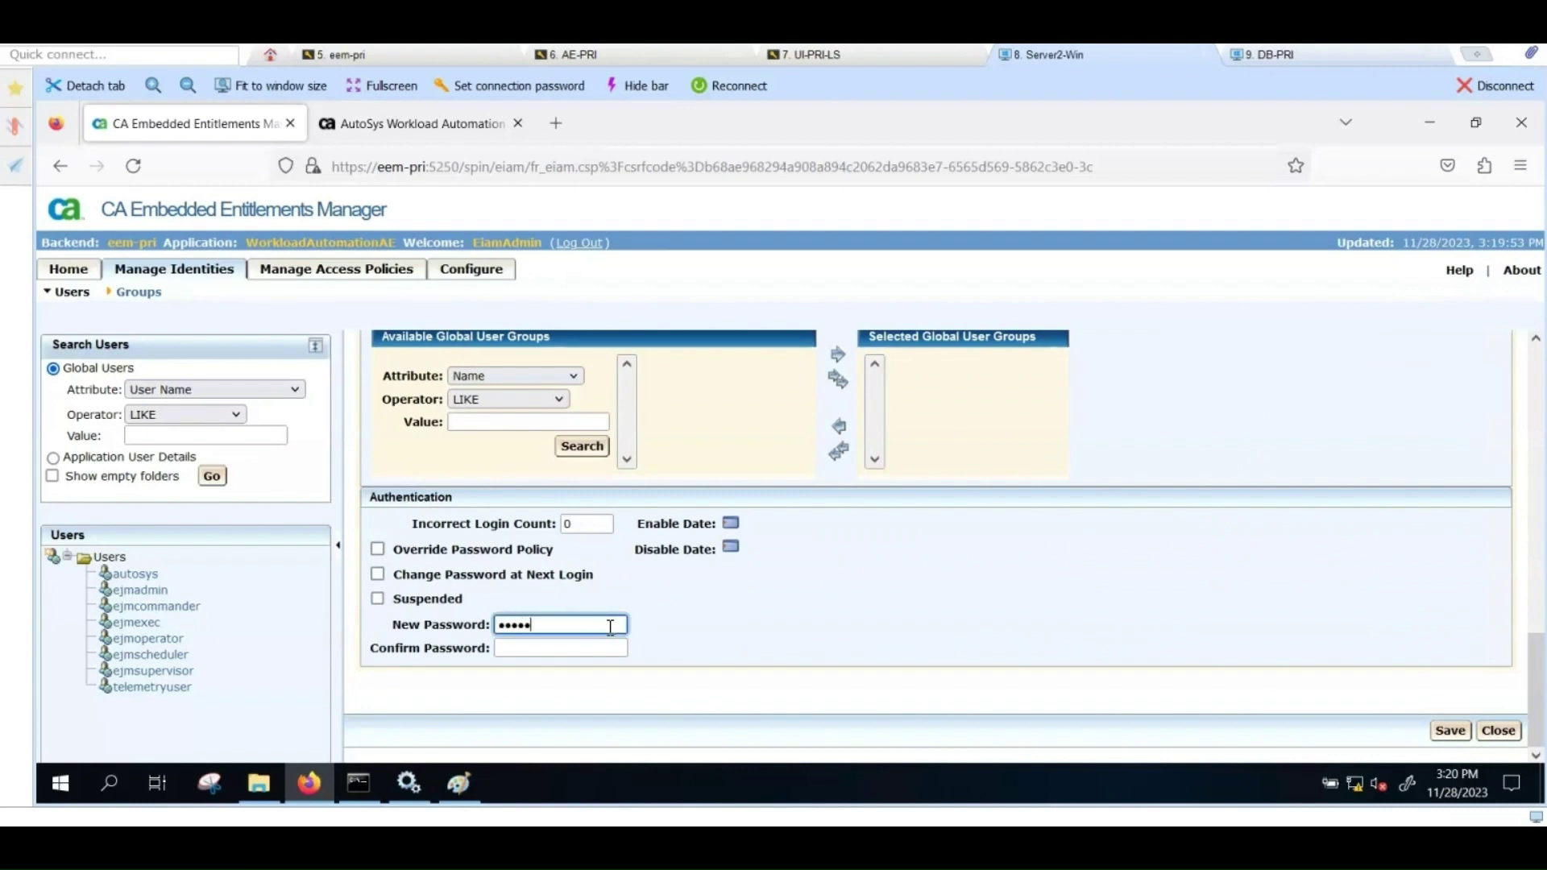
{"action": "key", "text": "Tab"}
{"action": "type", "text": "autosys"}
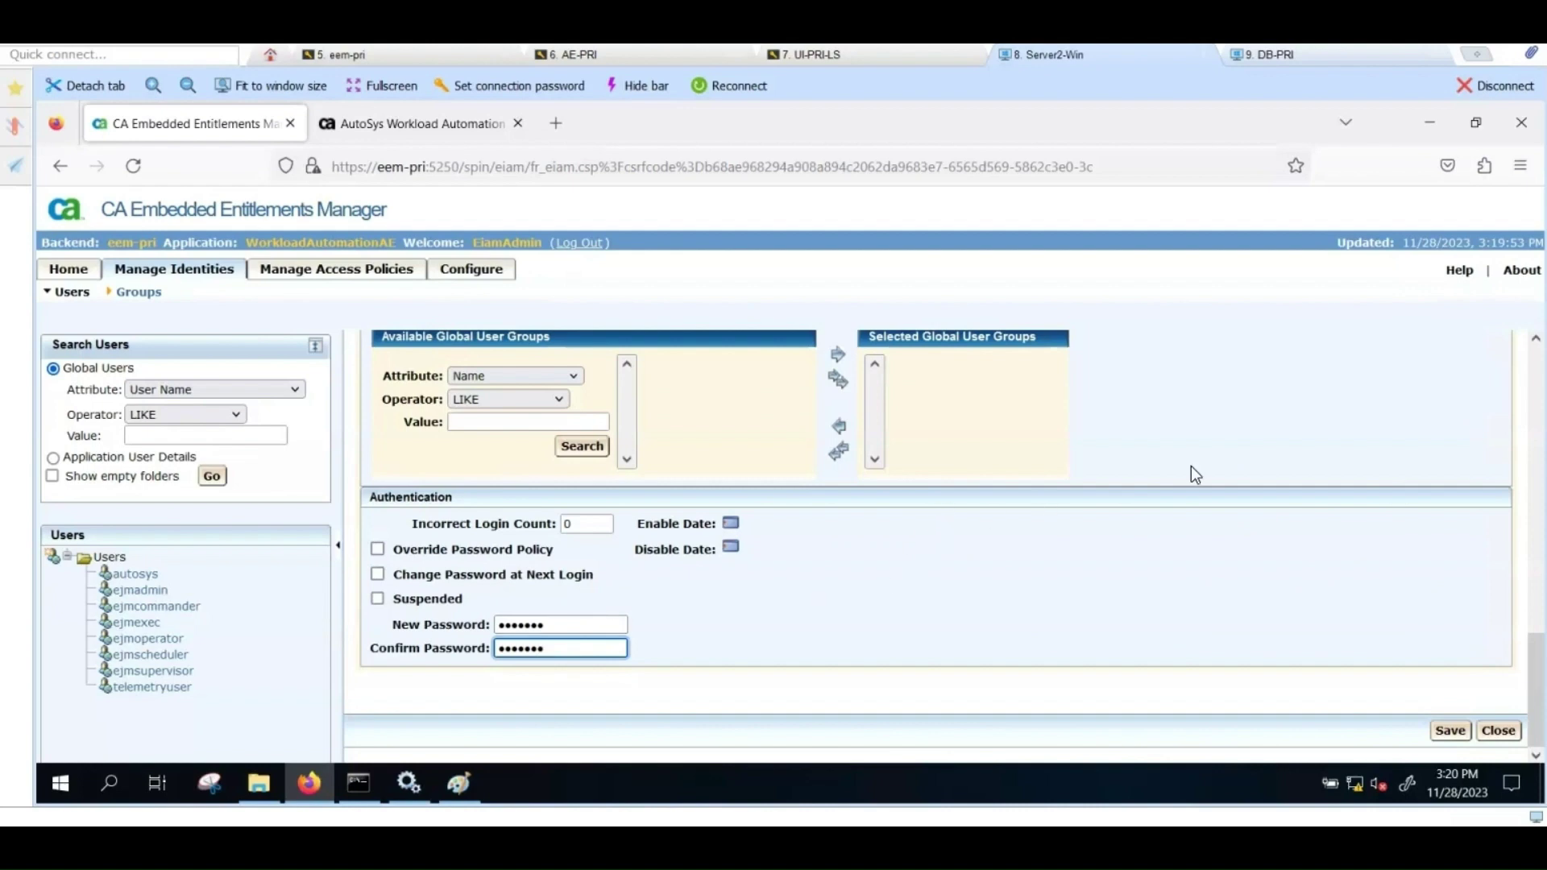
{"action": "scroll", "coordinate": [1191, 473], "scroll_direction": "up", "scroll_amount": 10}
{"action": "scroll", "coordinate": [1270, 360], "scroll_direction": "up", "scroll_amount": 2}
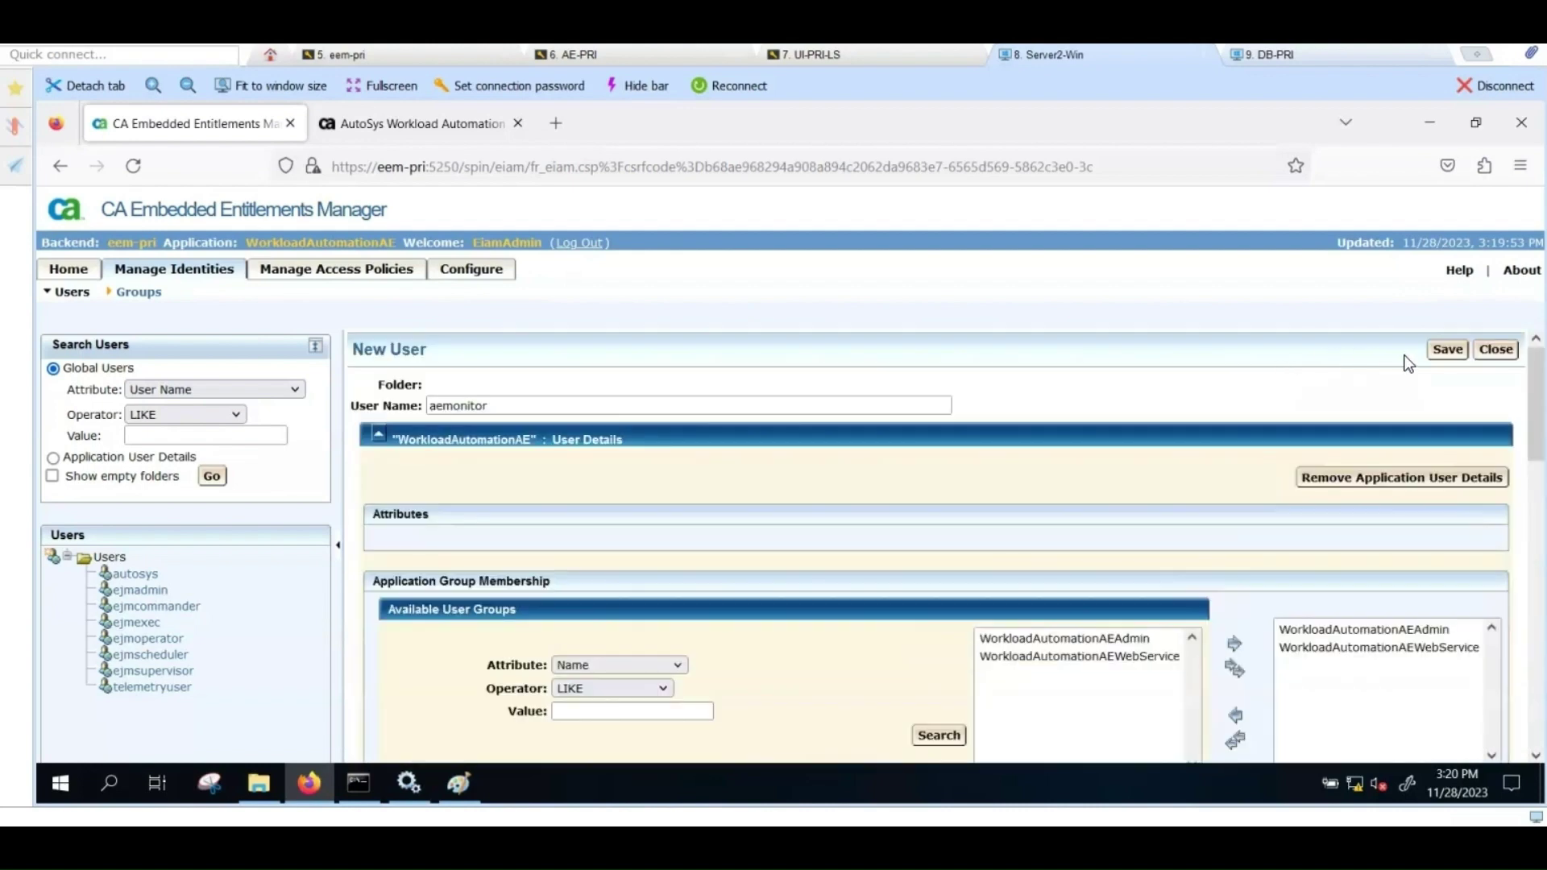
{"action": "left_click", "coordinate": [1439, 355]}
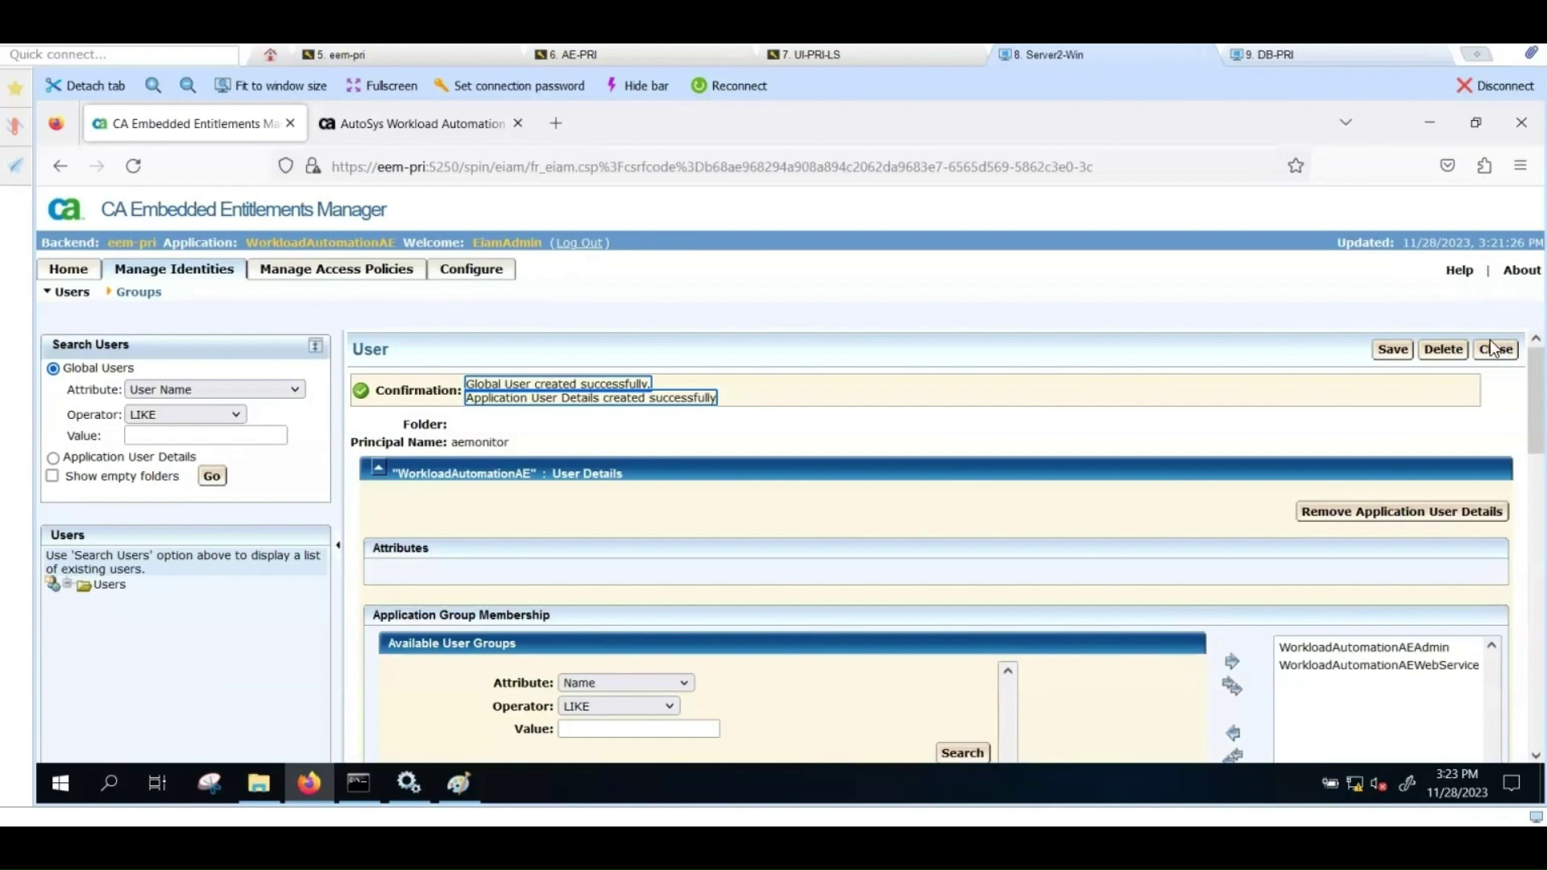
{"action": "left_click", "coordinate": [1500, 348]}
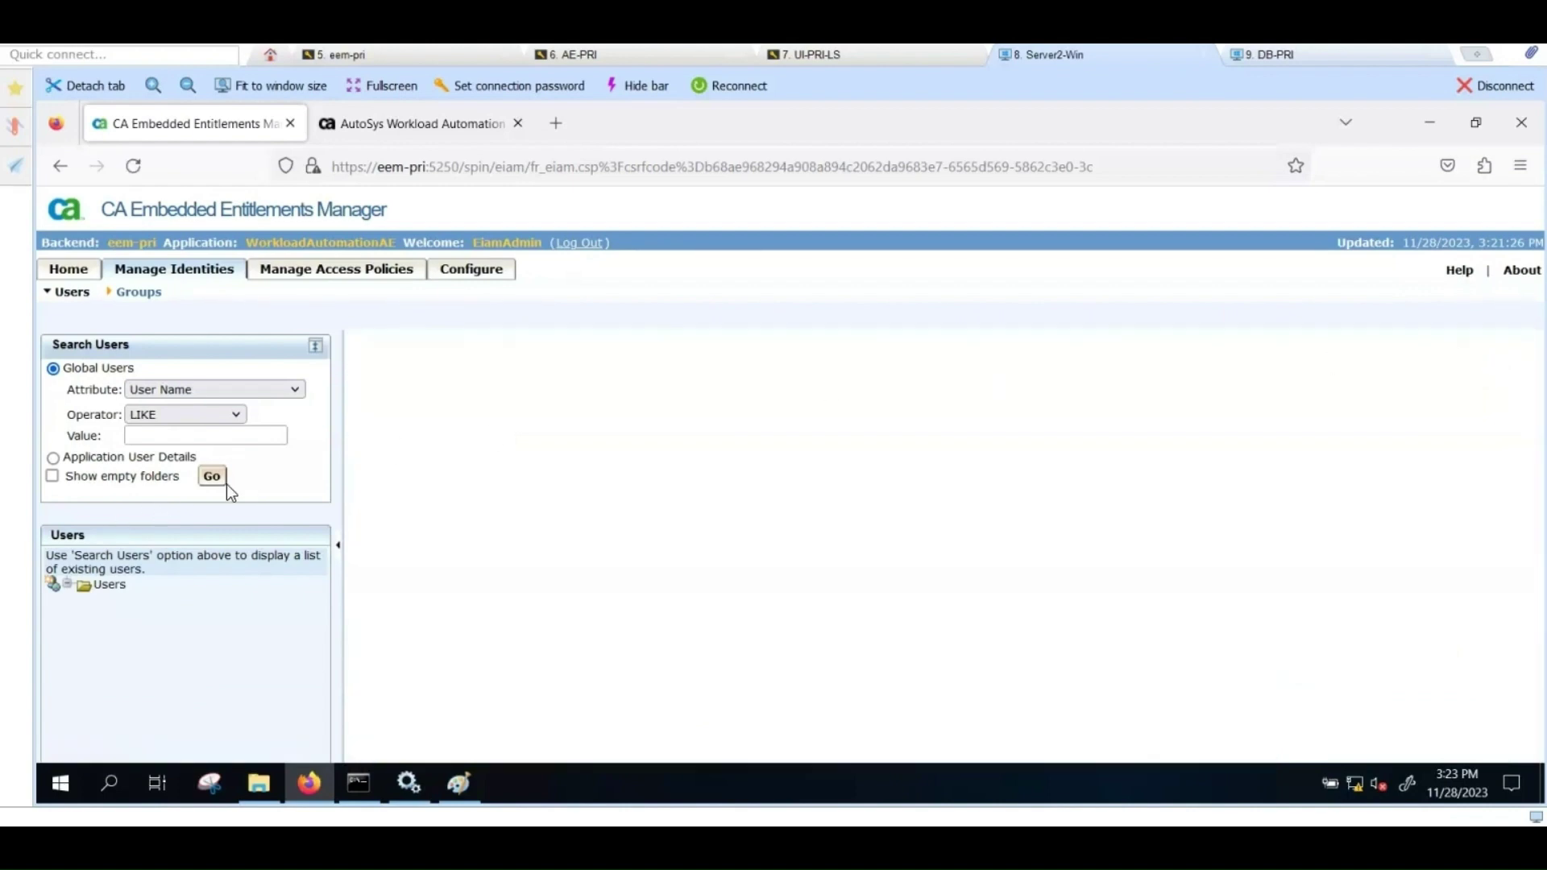
Step: Set Monitor ID aemonitor with its password on the AE121ACE server form and save it
{"action": "left_click", "coordinate": [226, 485]}
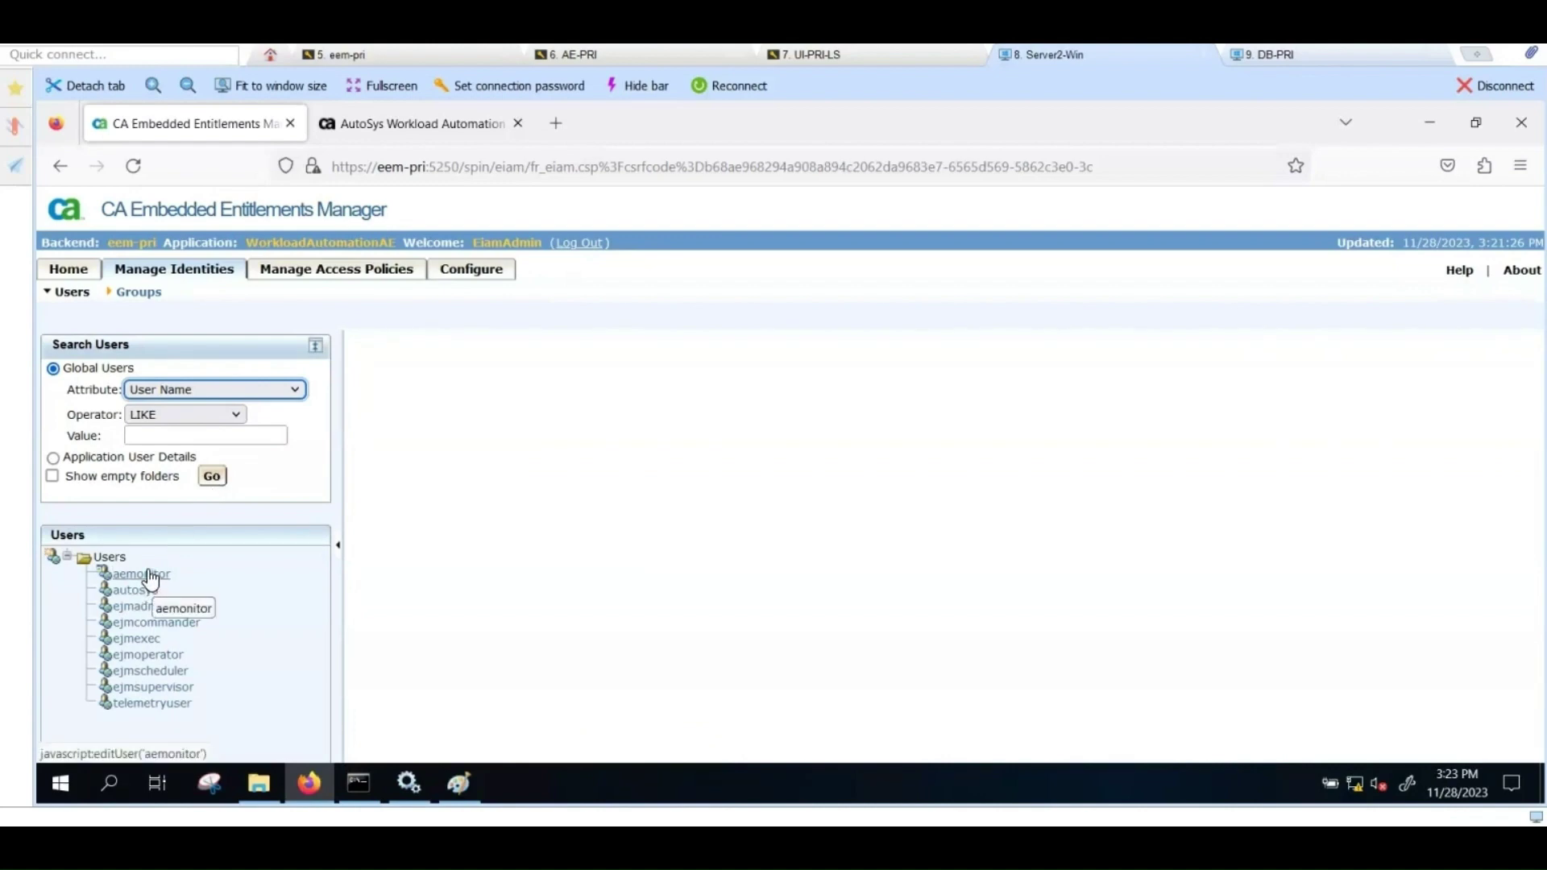
{"action": "left_click", "coordinate": [417, 126]}
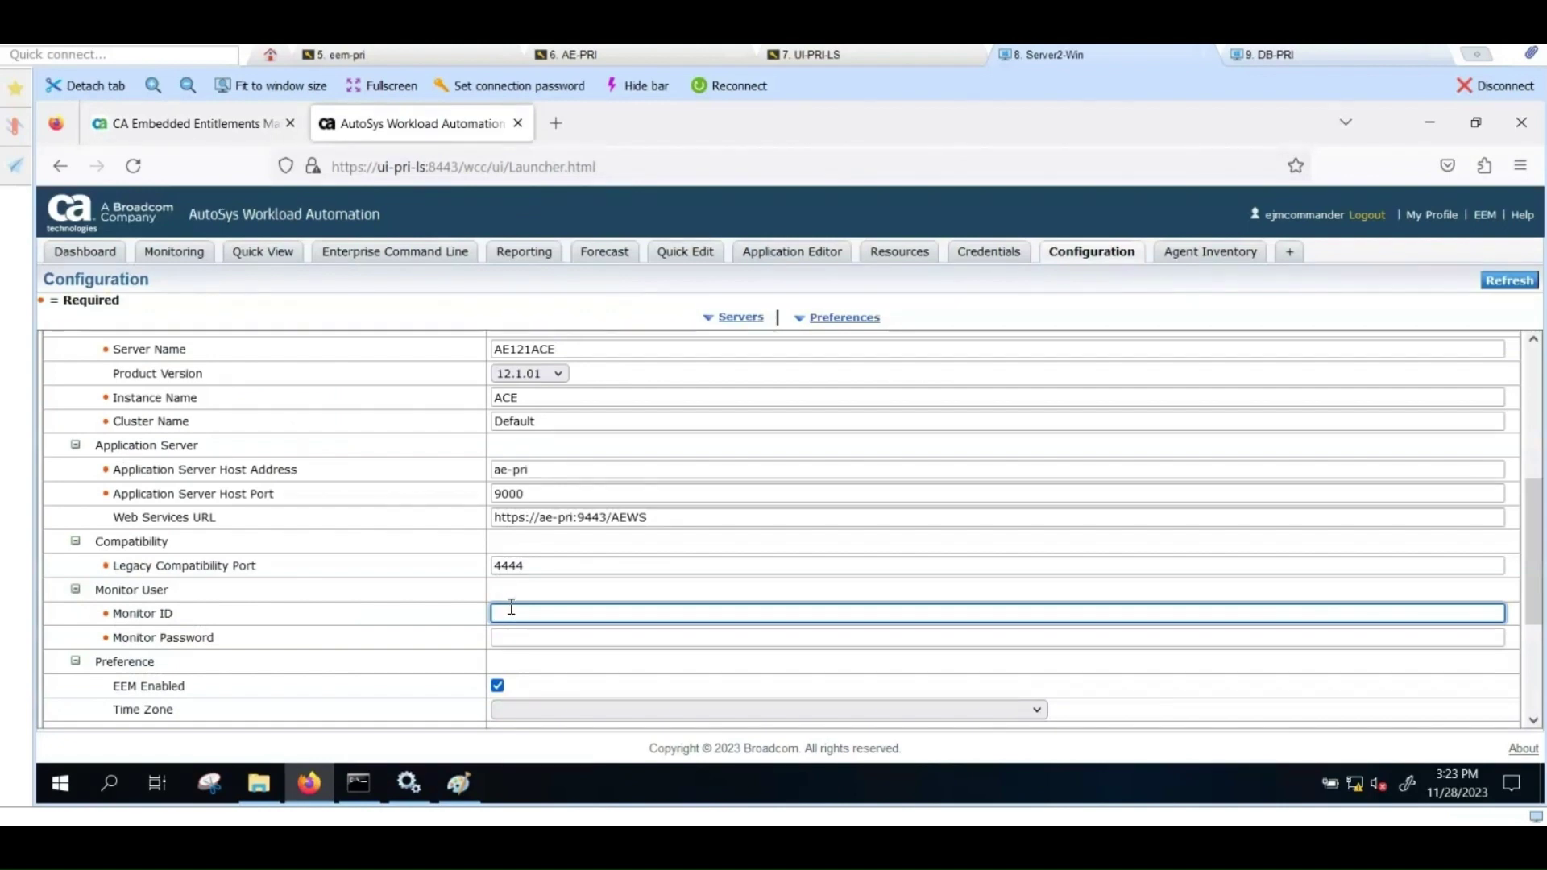
{"action": "type", "text": "aemonitor"}
{"action": "key", "text": "Tab"}
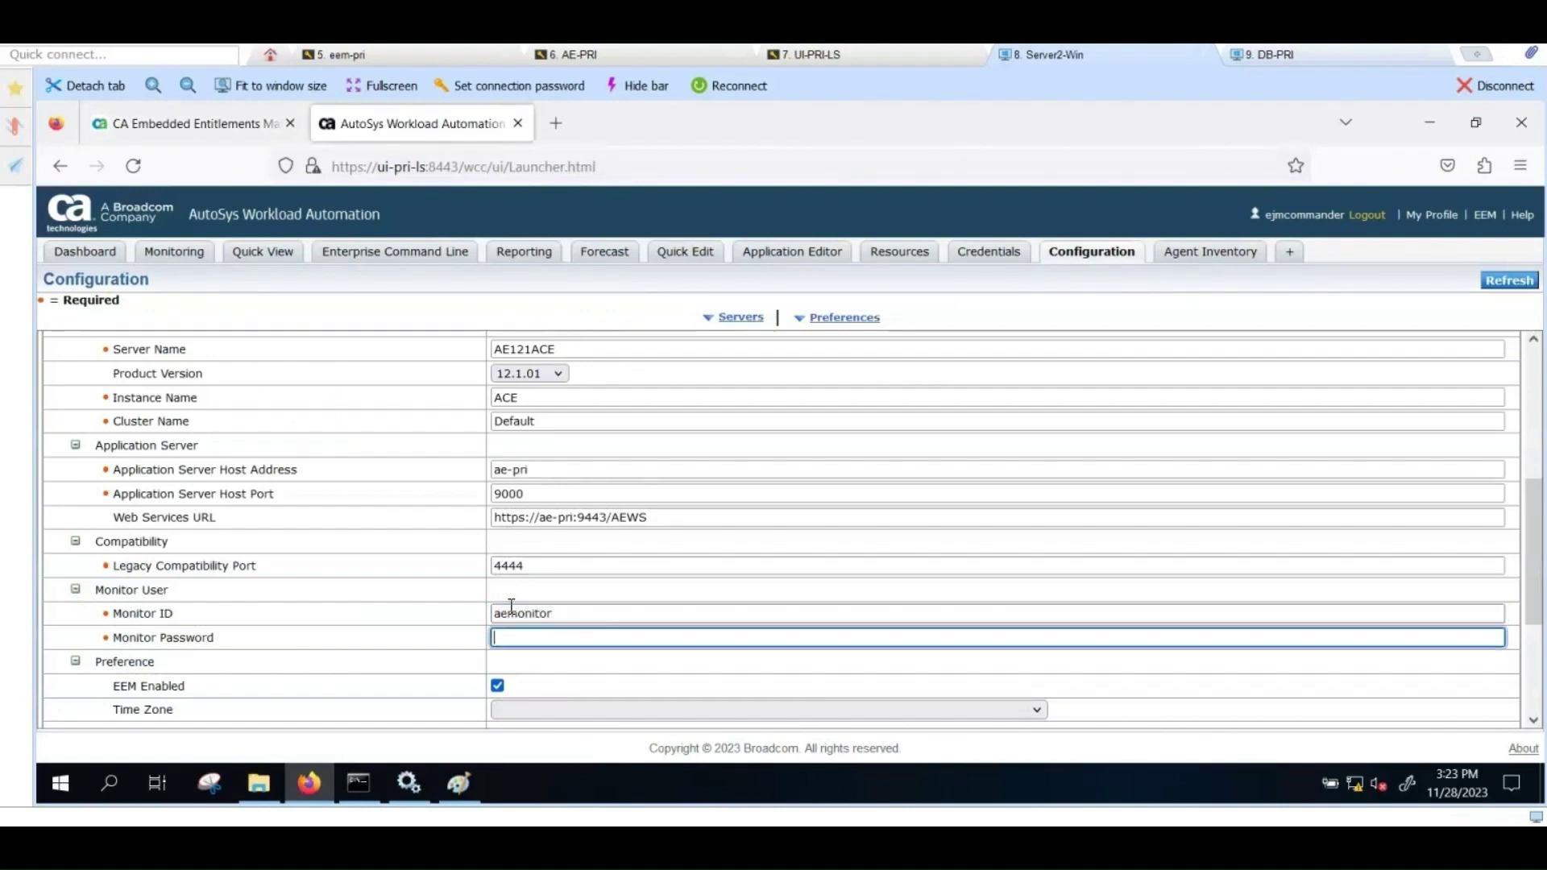
{"action": "type", "text": "•••••••"}
{"action": "scroll", "coordinate": [850, 562], "scroll_direction": "up", "scroll_amount": 5}
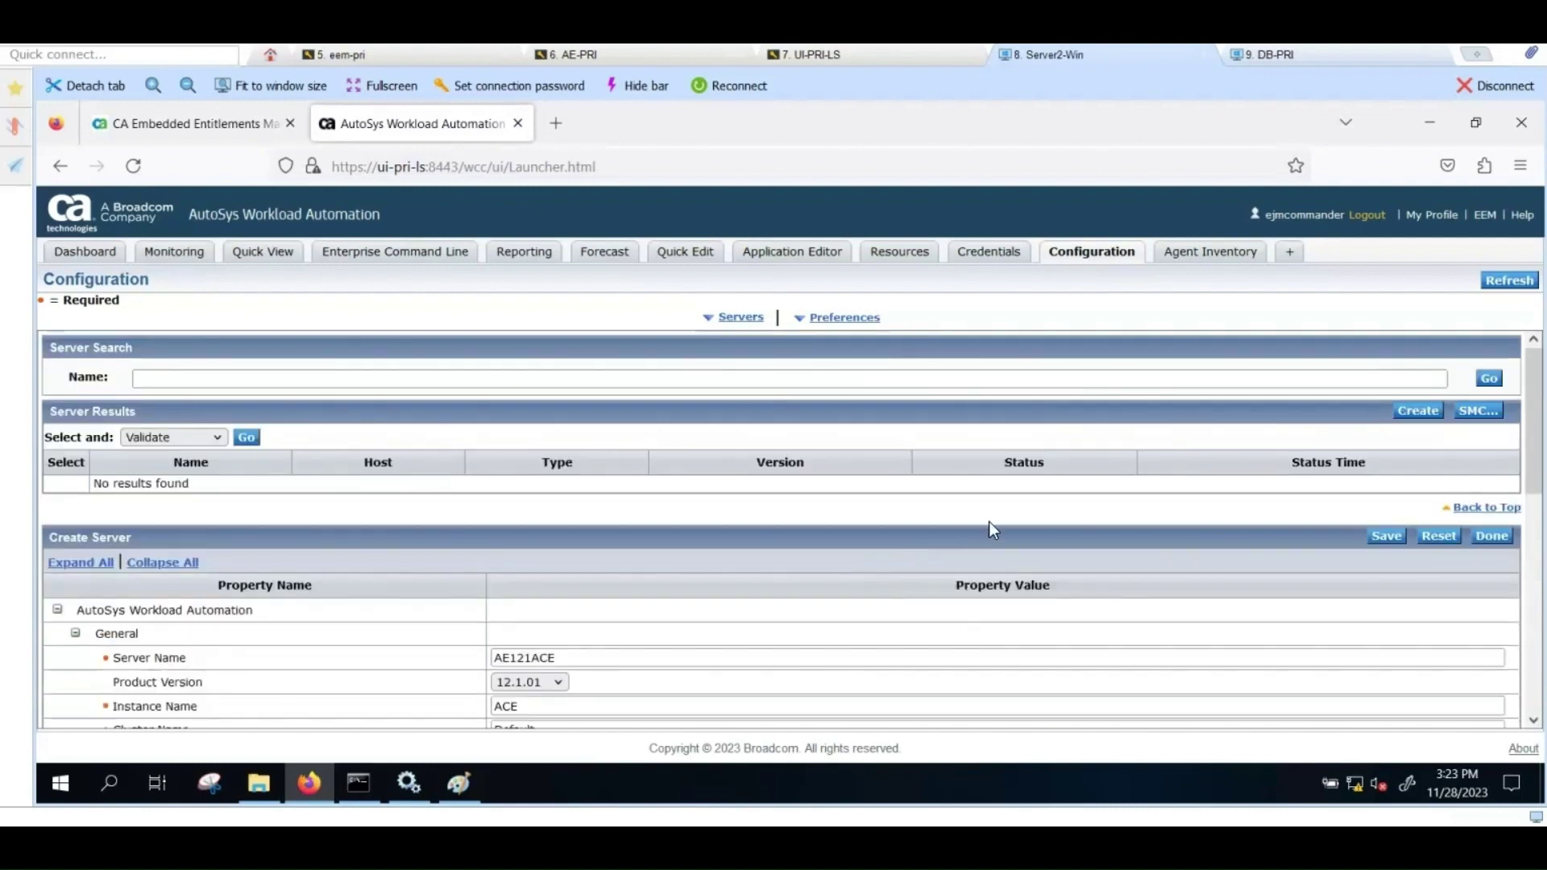
{"action": "left_click", "coordinate": [1385, 536]}
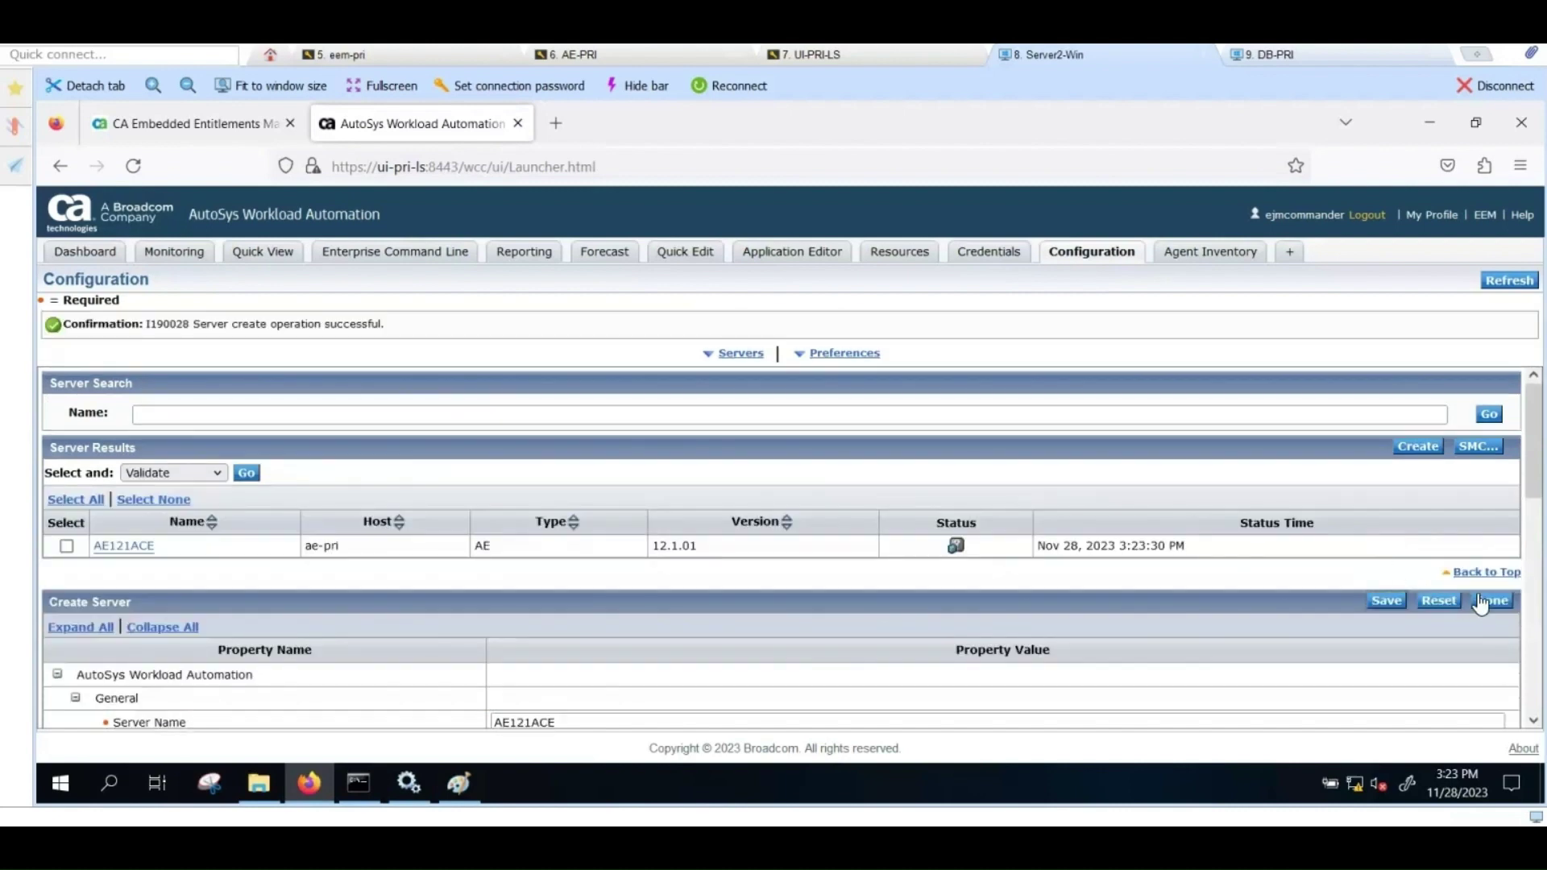
Step: Finish creating AE121ACE, then select it and run Validate
{"action": "left_click", "coordinate": [1481, 603]}
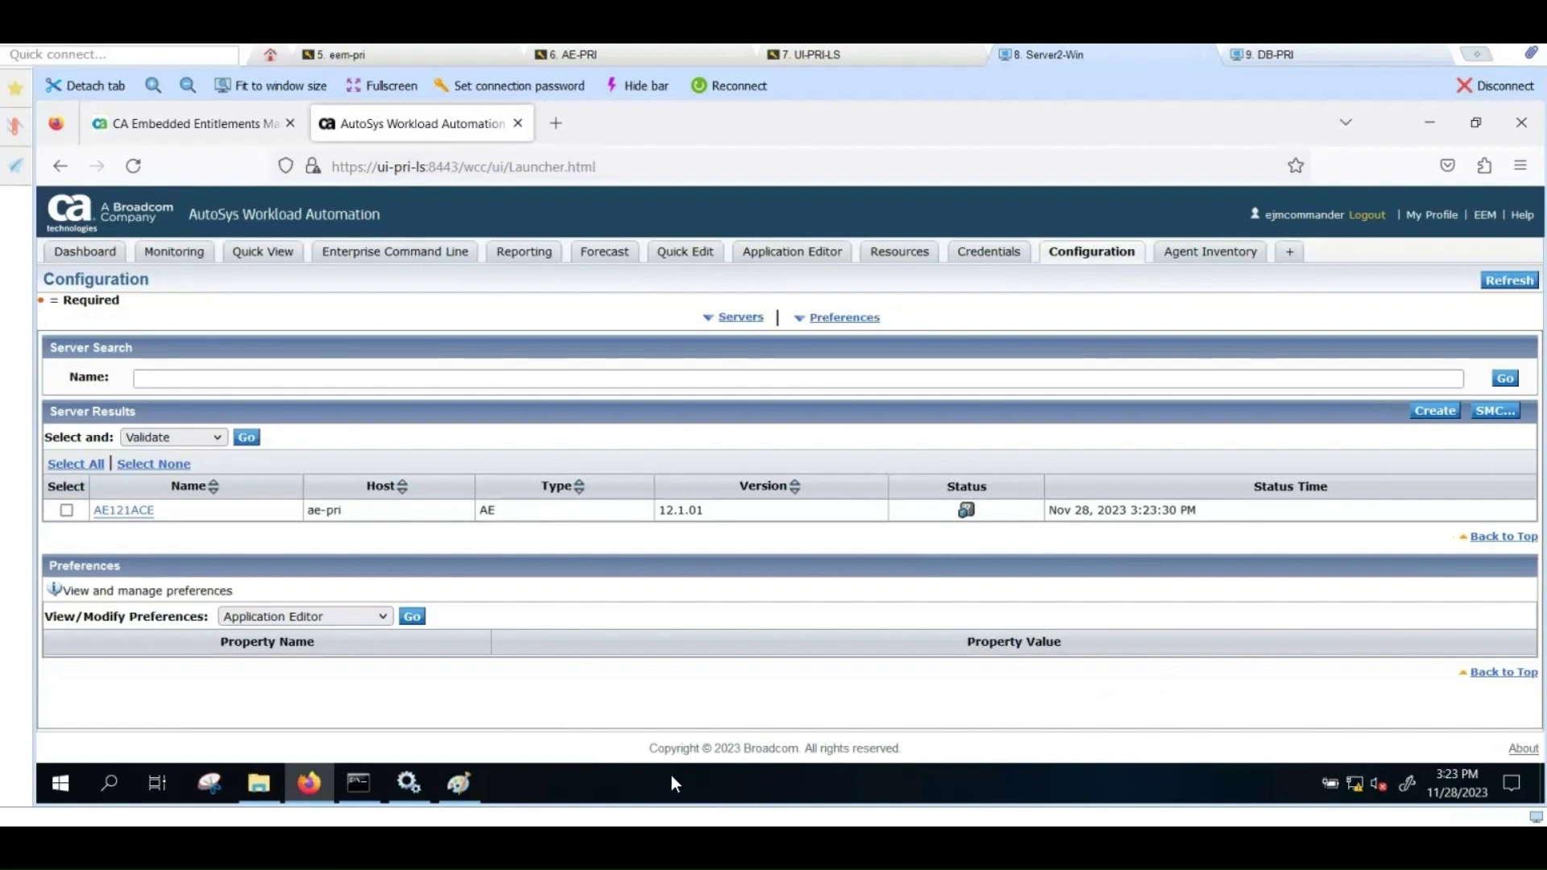
{"action": "left_click", "coordinate": [67, 511]}
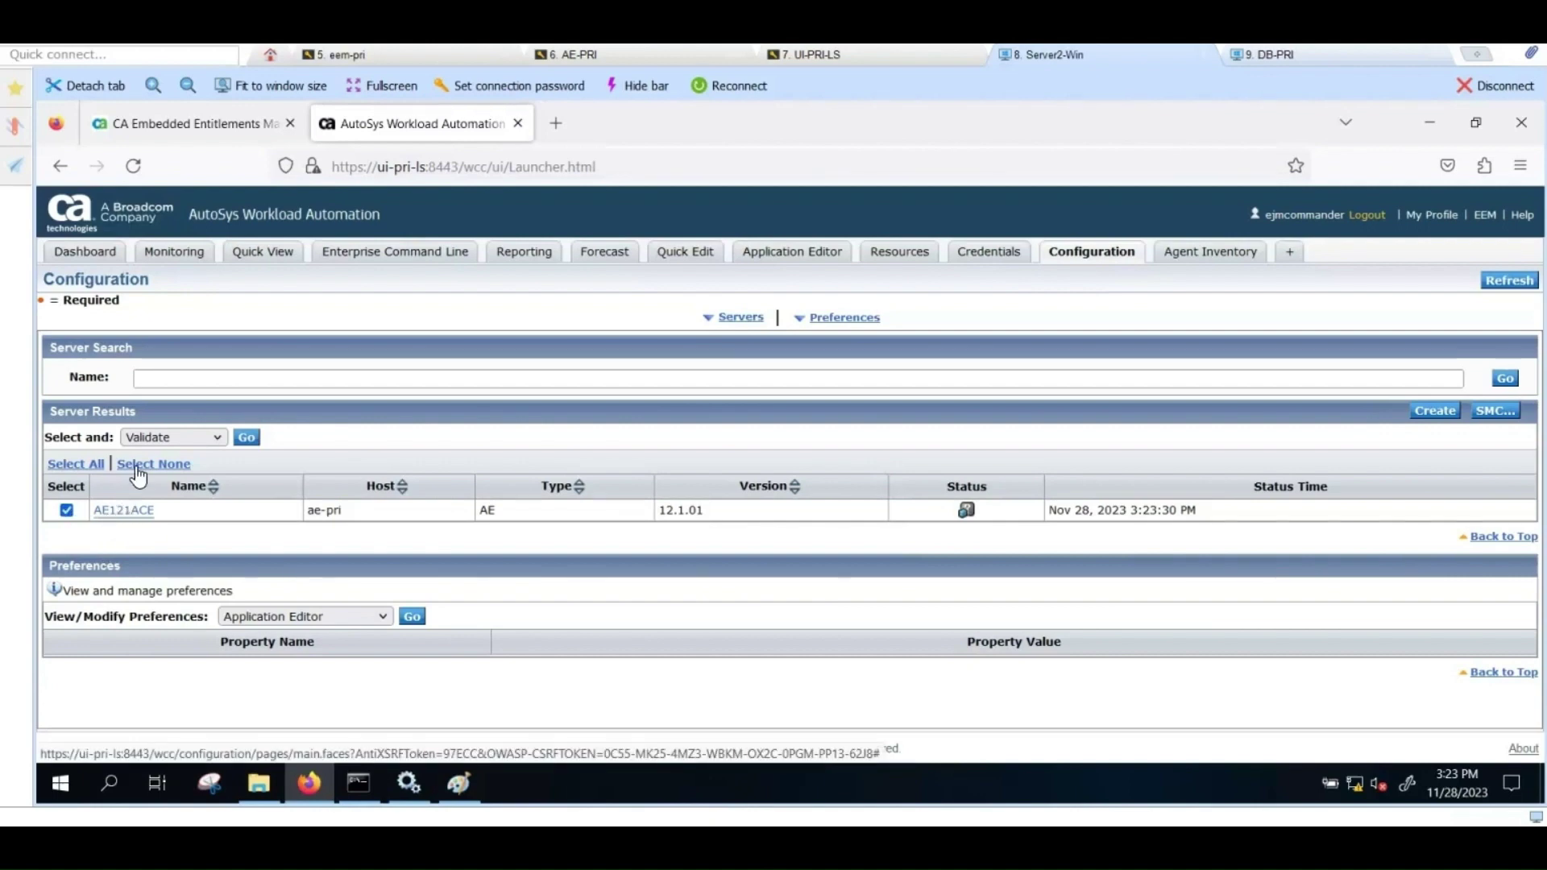
{"action": "left_click", "coordinate": [248, 440]}
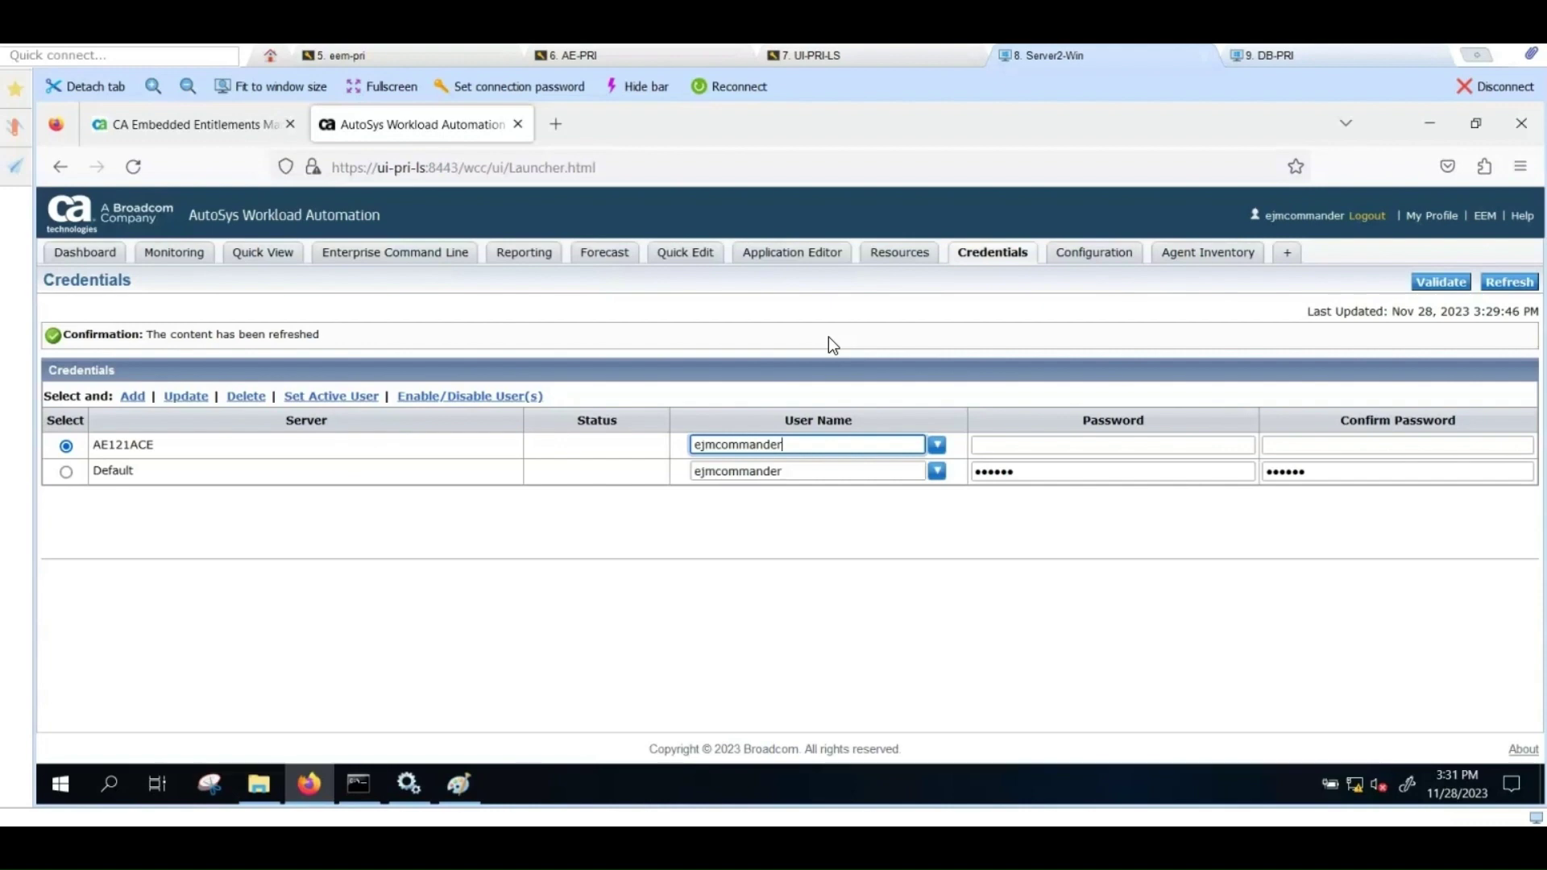
Step: Rerun the id teacher command on the AE-PRI terminal
{"action": "left_click", "coordinate": [602, 54]}
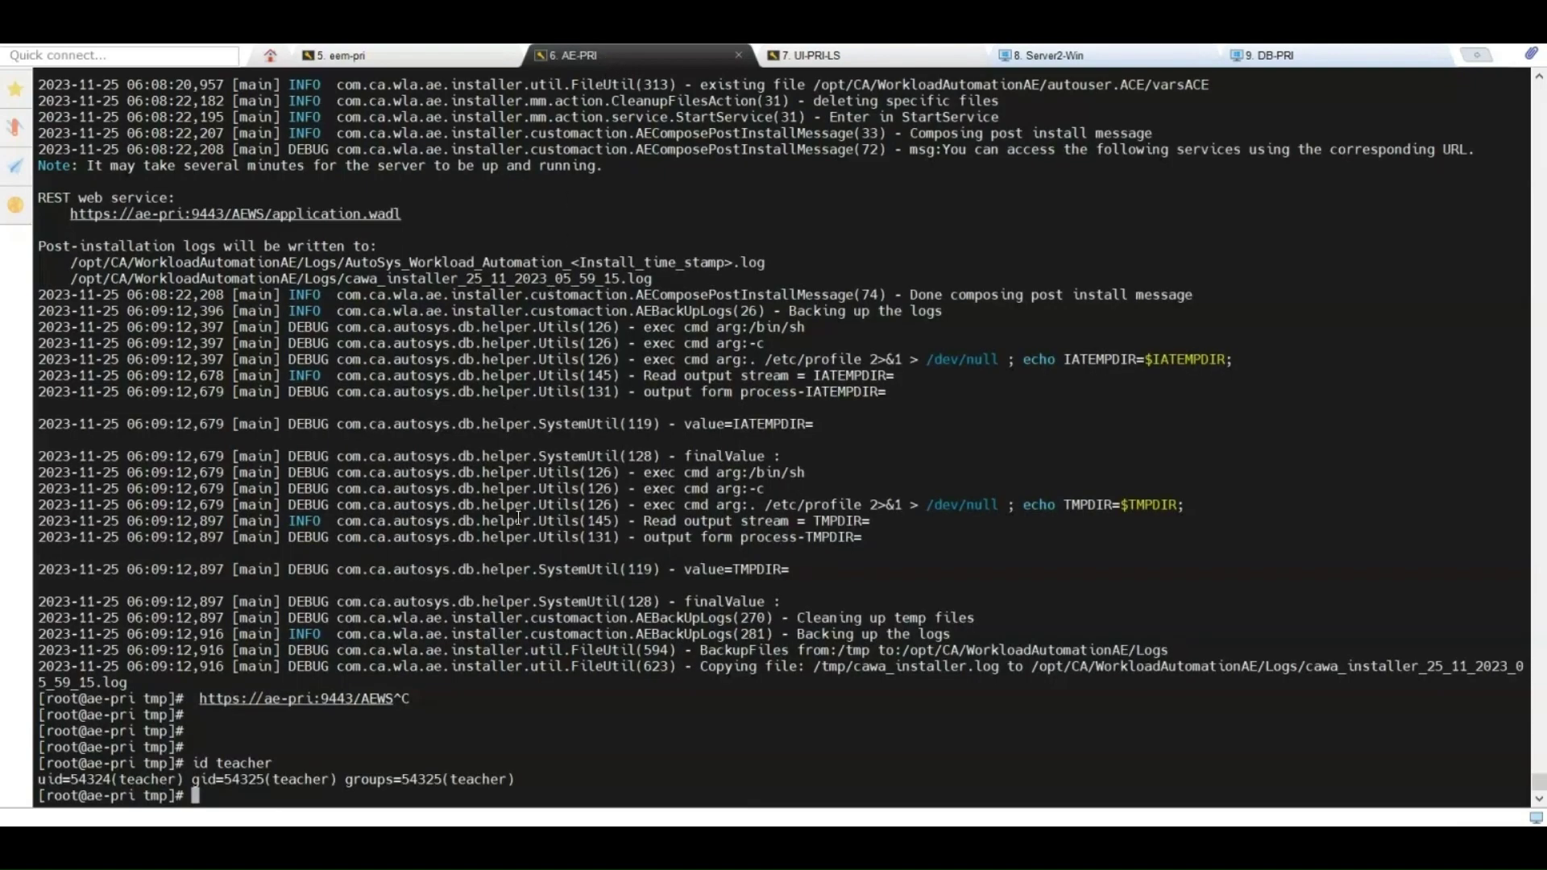
{"action": "key", "text": "Up"}
{"action": "key", "text": "Return"}
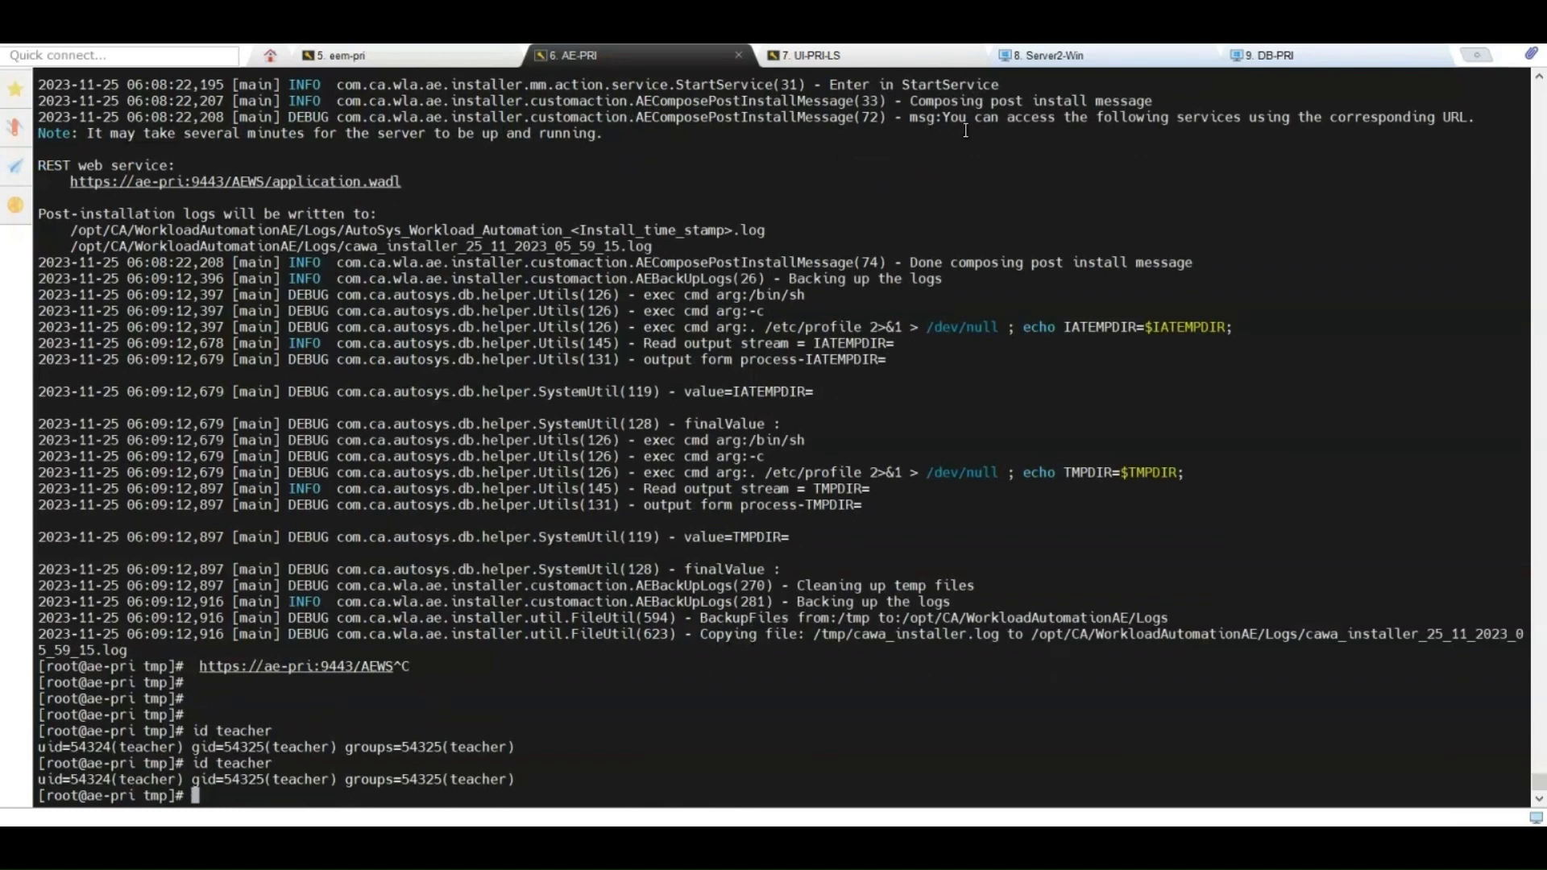
Step: Replace the AE121ACE credential user with teacher, enter and confirm its password, add and validate it
{"action": "left_click", "coordinate": [1039, 58]}
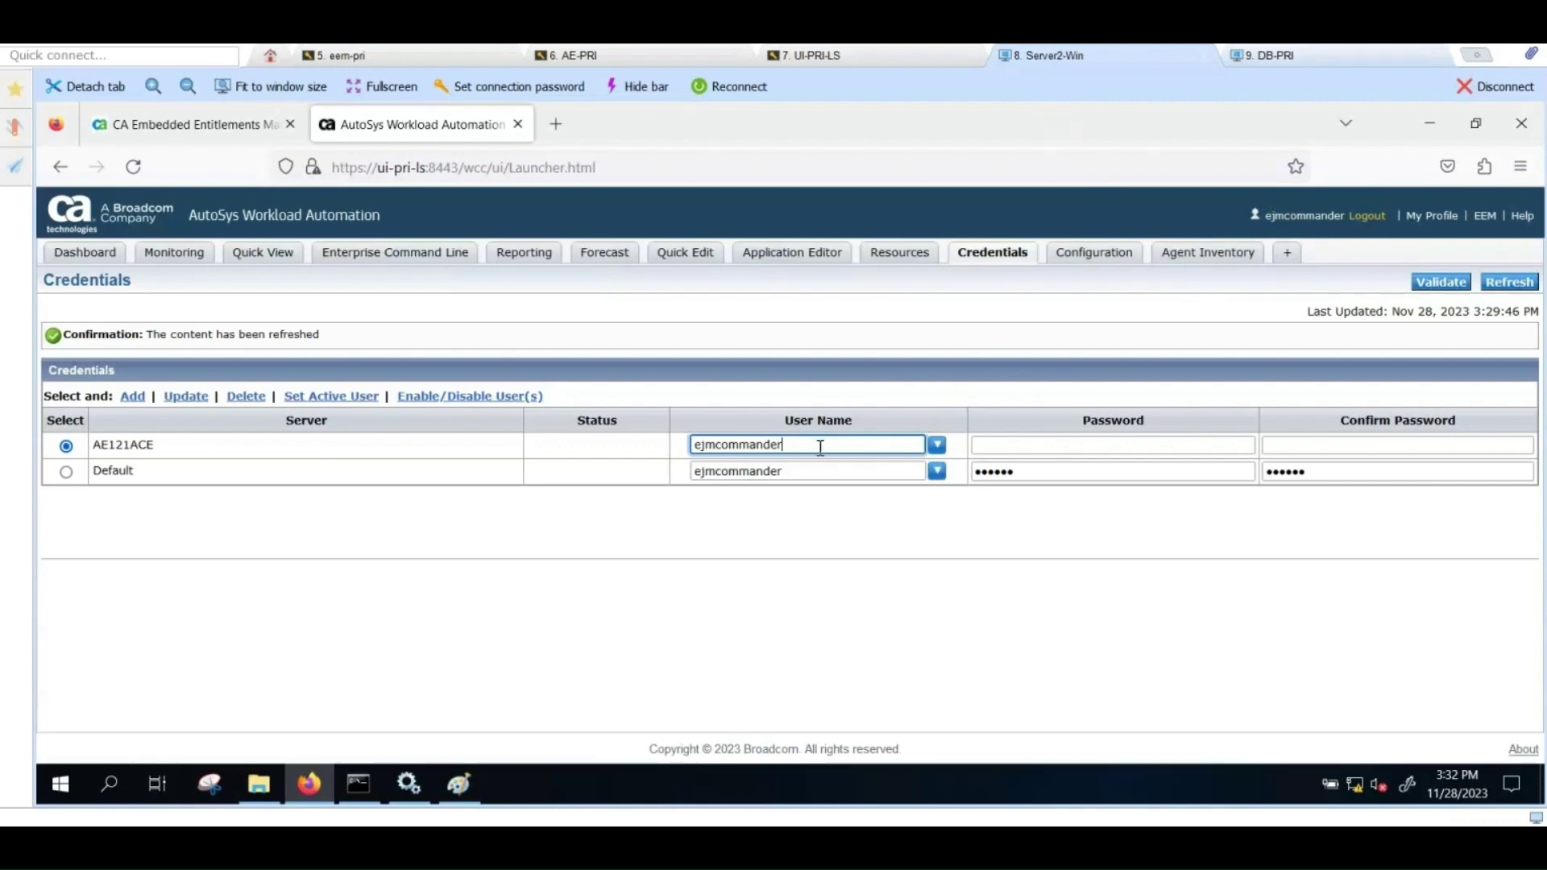
{"action": "double_click", "coordinate": [759, 445]}
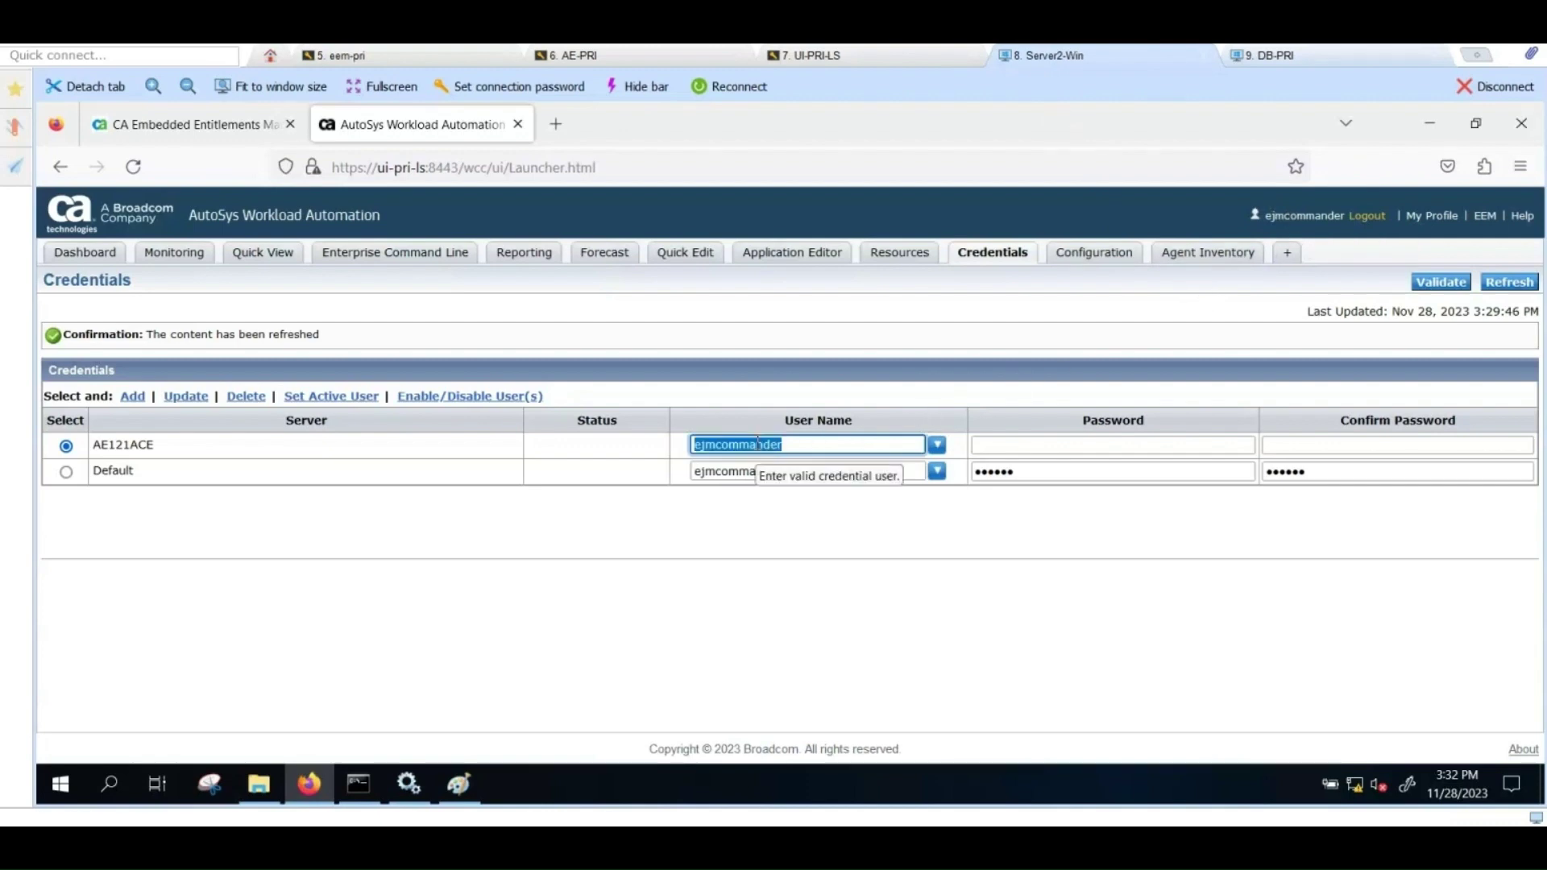
{"action": "type", "text": "teacher"}
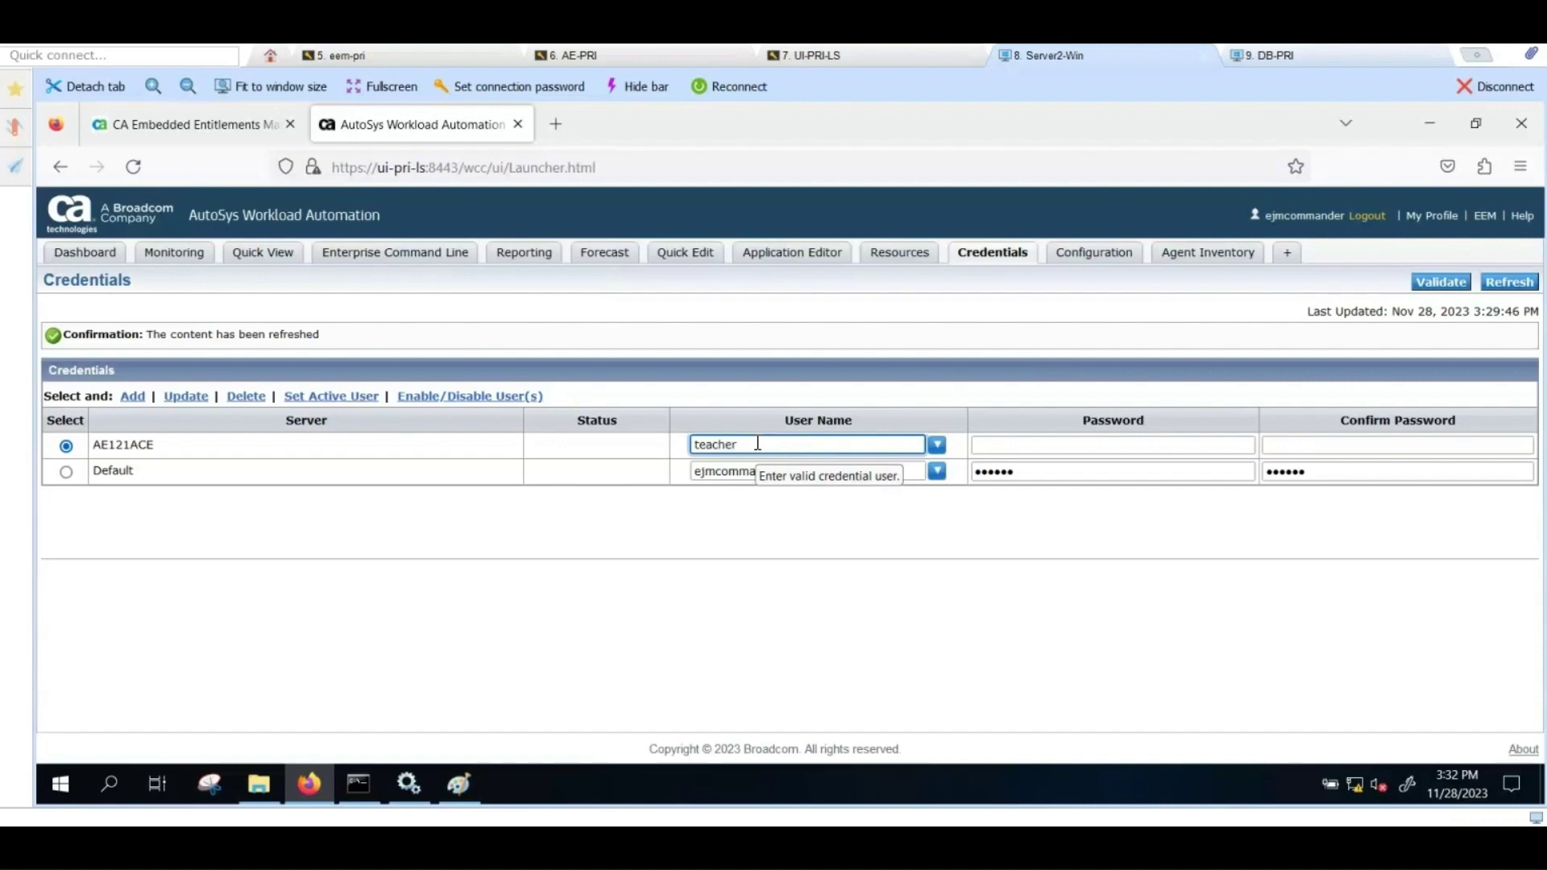
{"action": "key", "text": "Tab"}
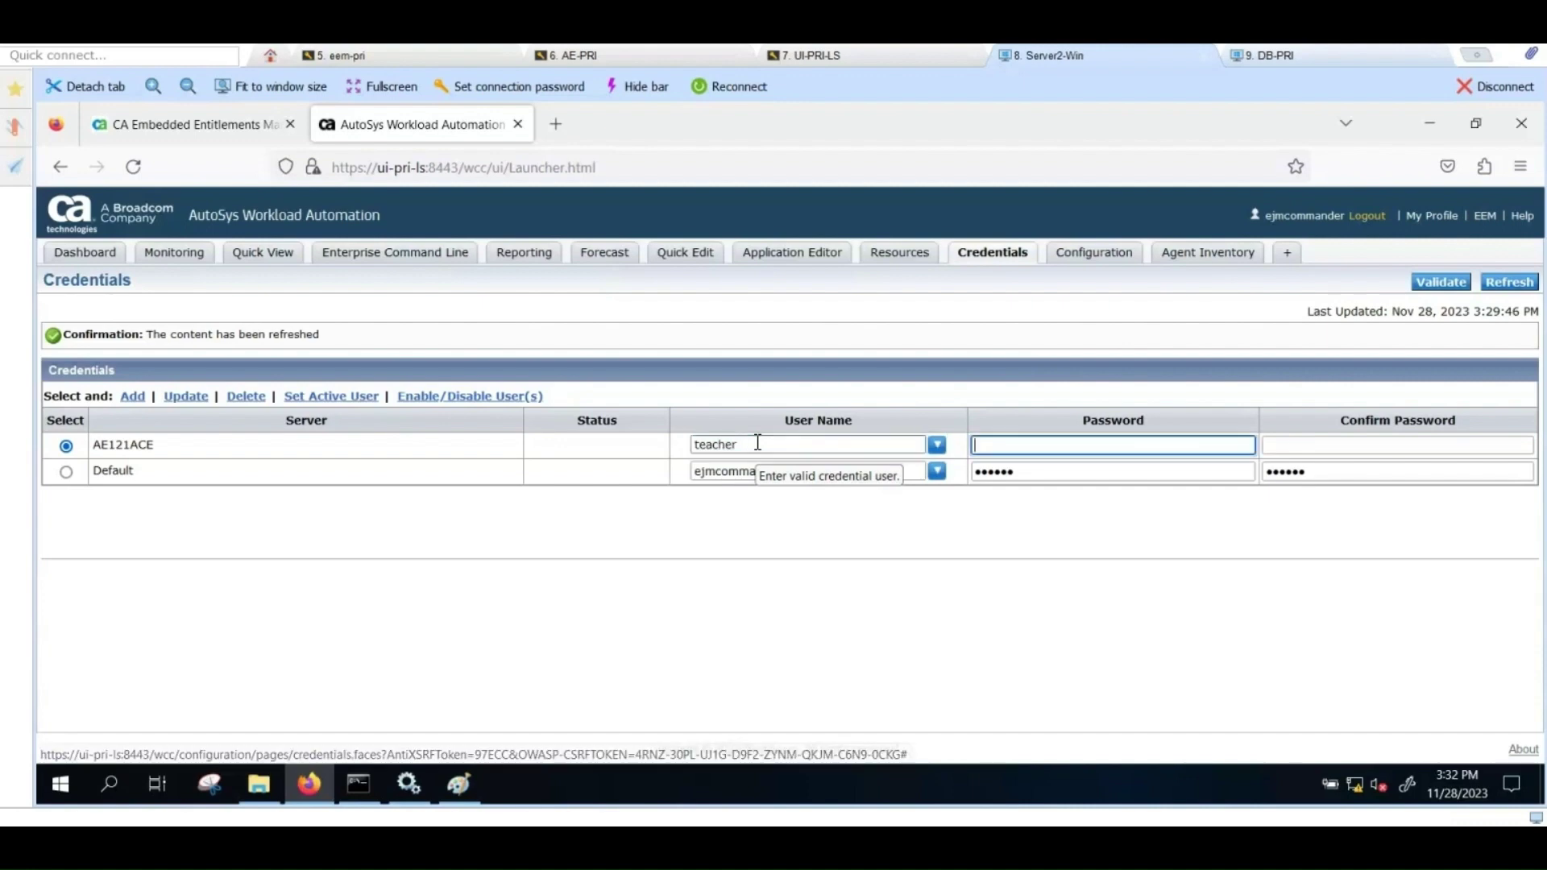
{"action": "type", "text": "teacher"}
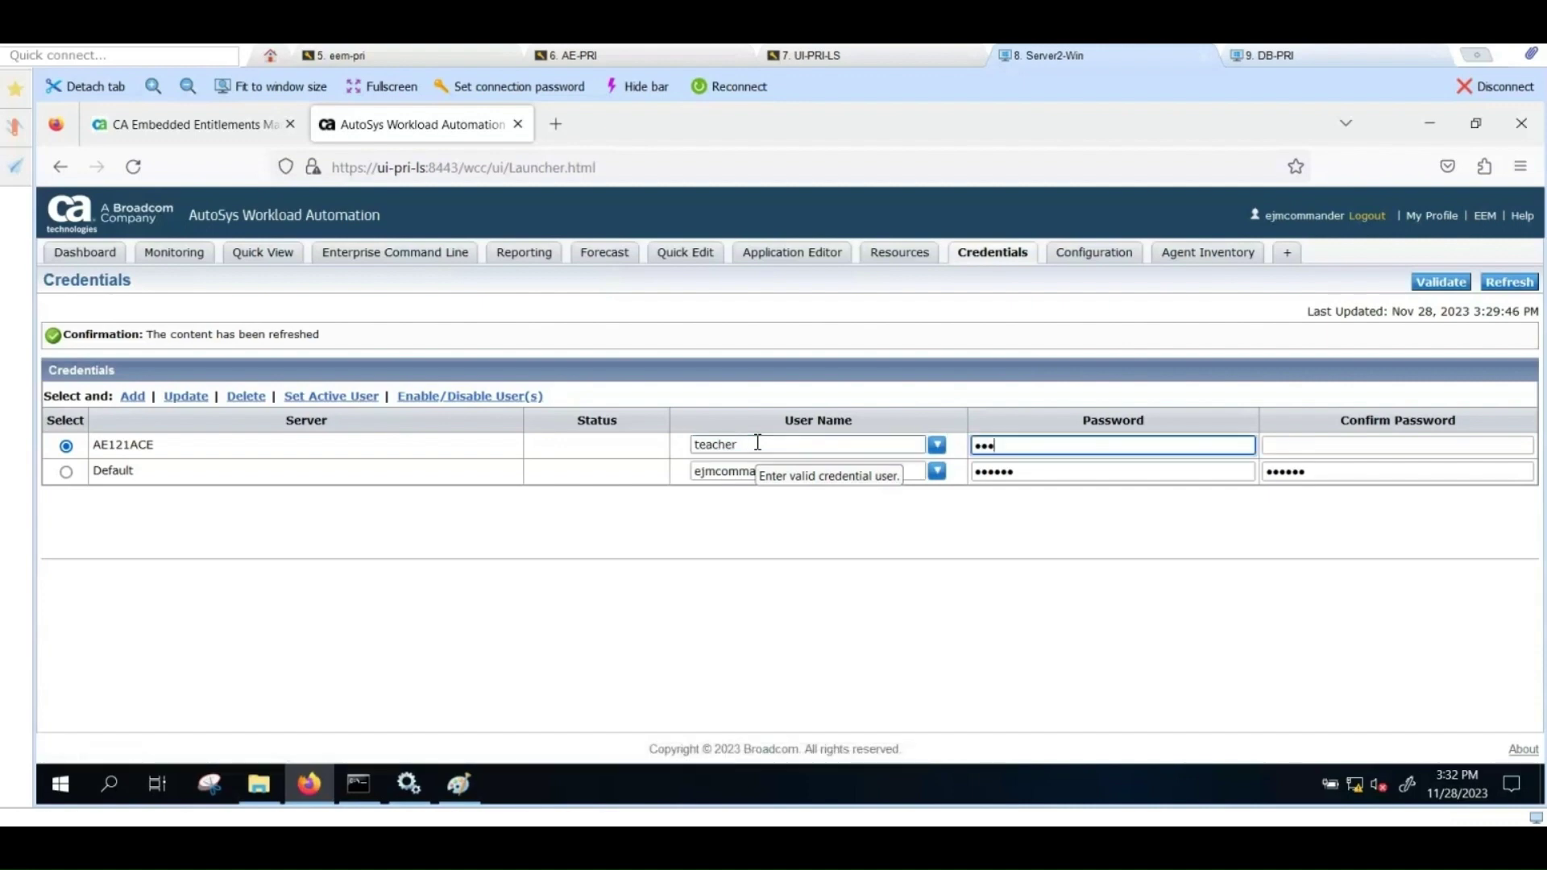
{"action": "key", "text": "Tab"}
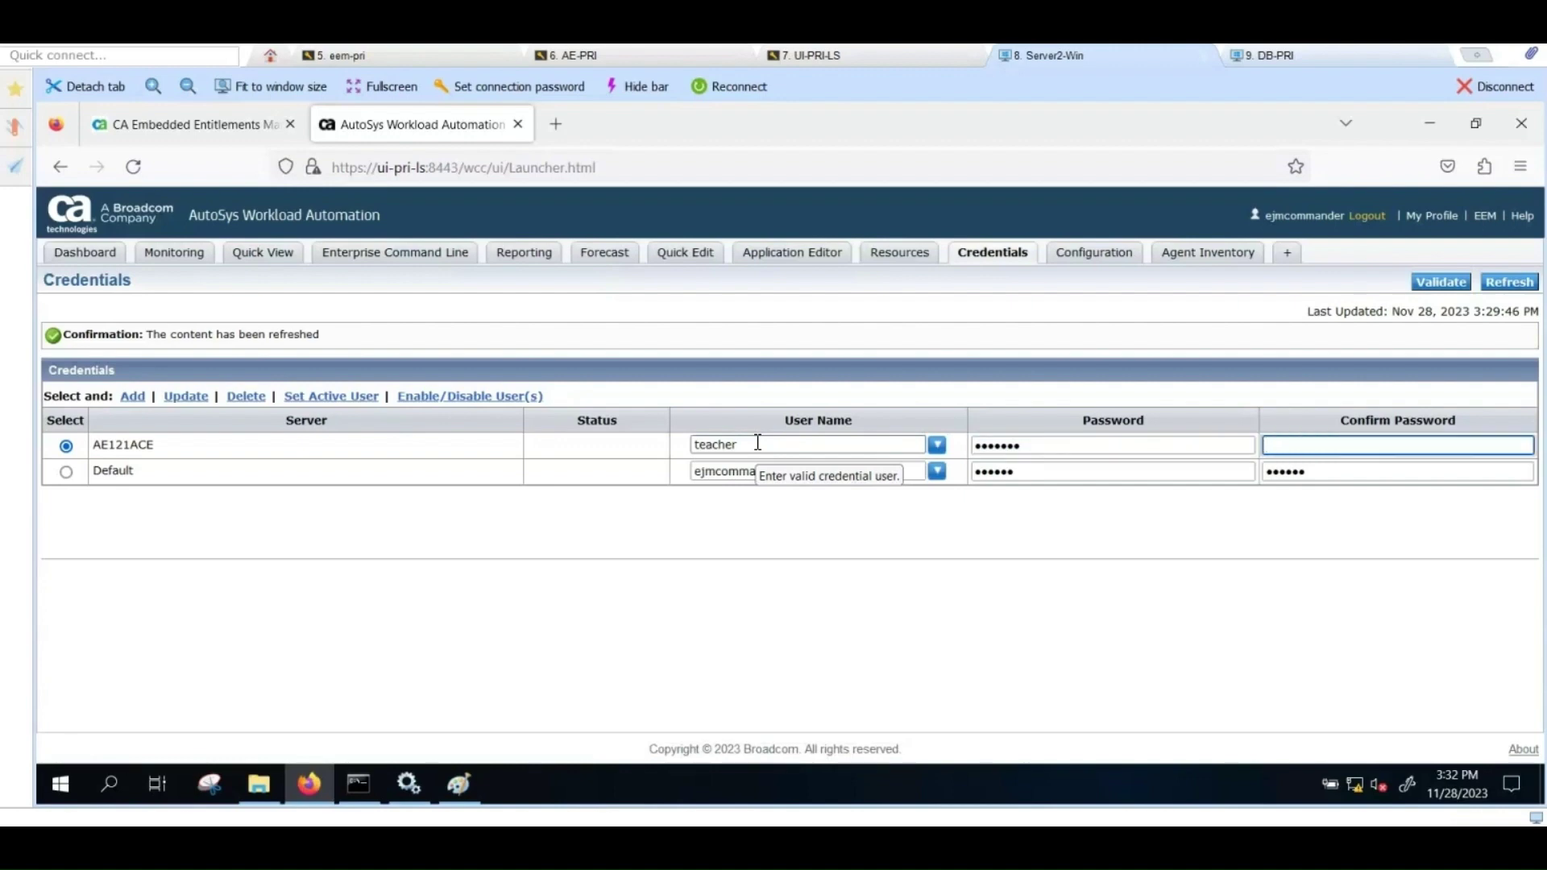
{"action": "type", "text": "teacher"}
{"action": "left_click", "coordinate": [134, 398]}
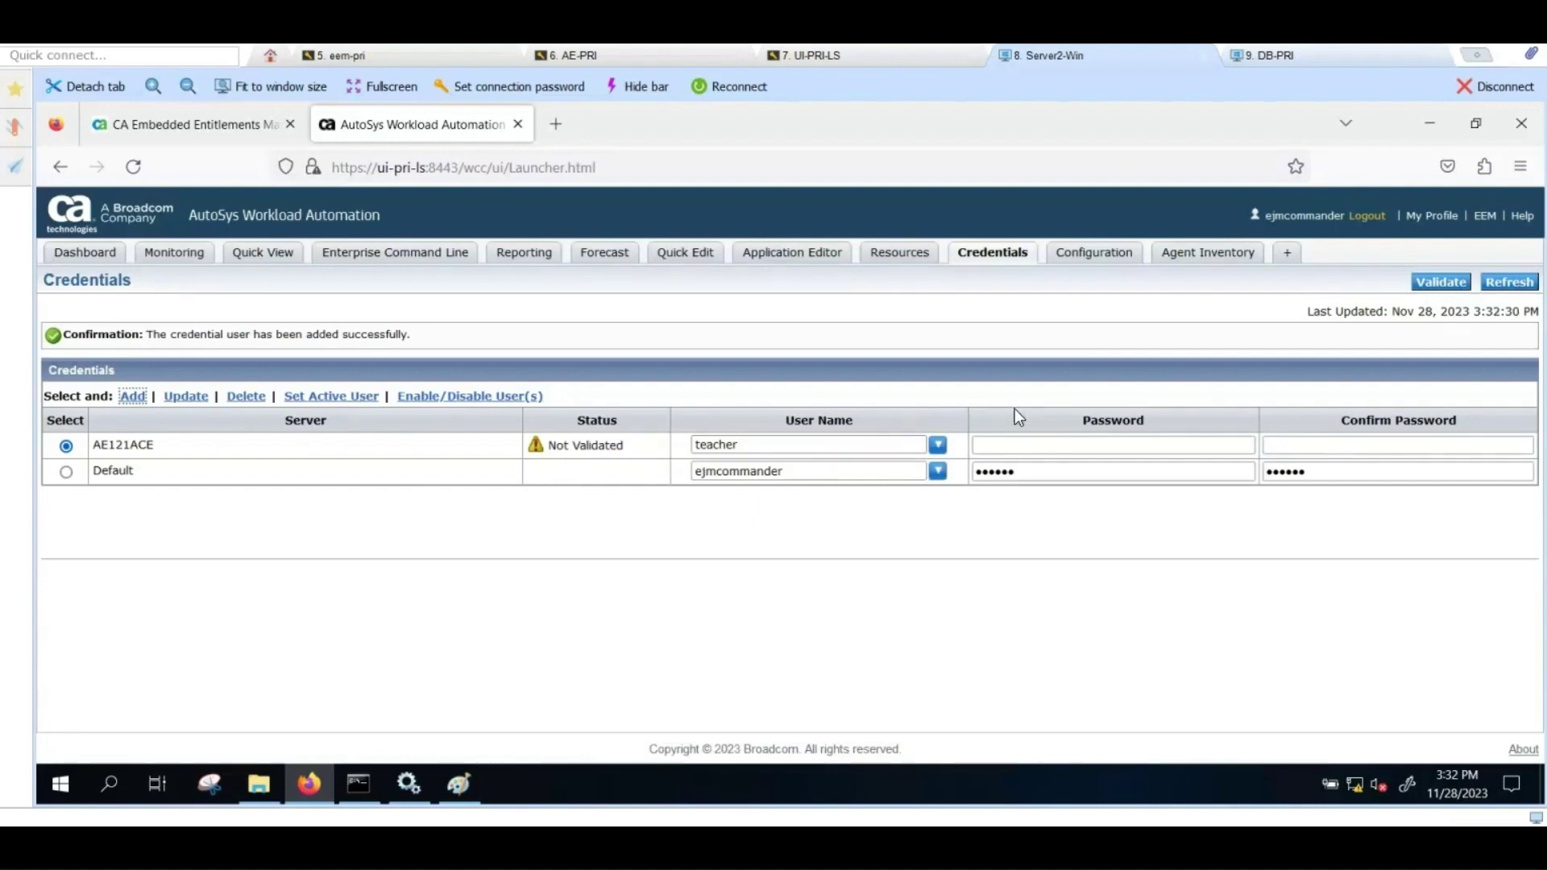
{"action": "left_click", "coordinate": [1442, 284]}
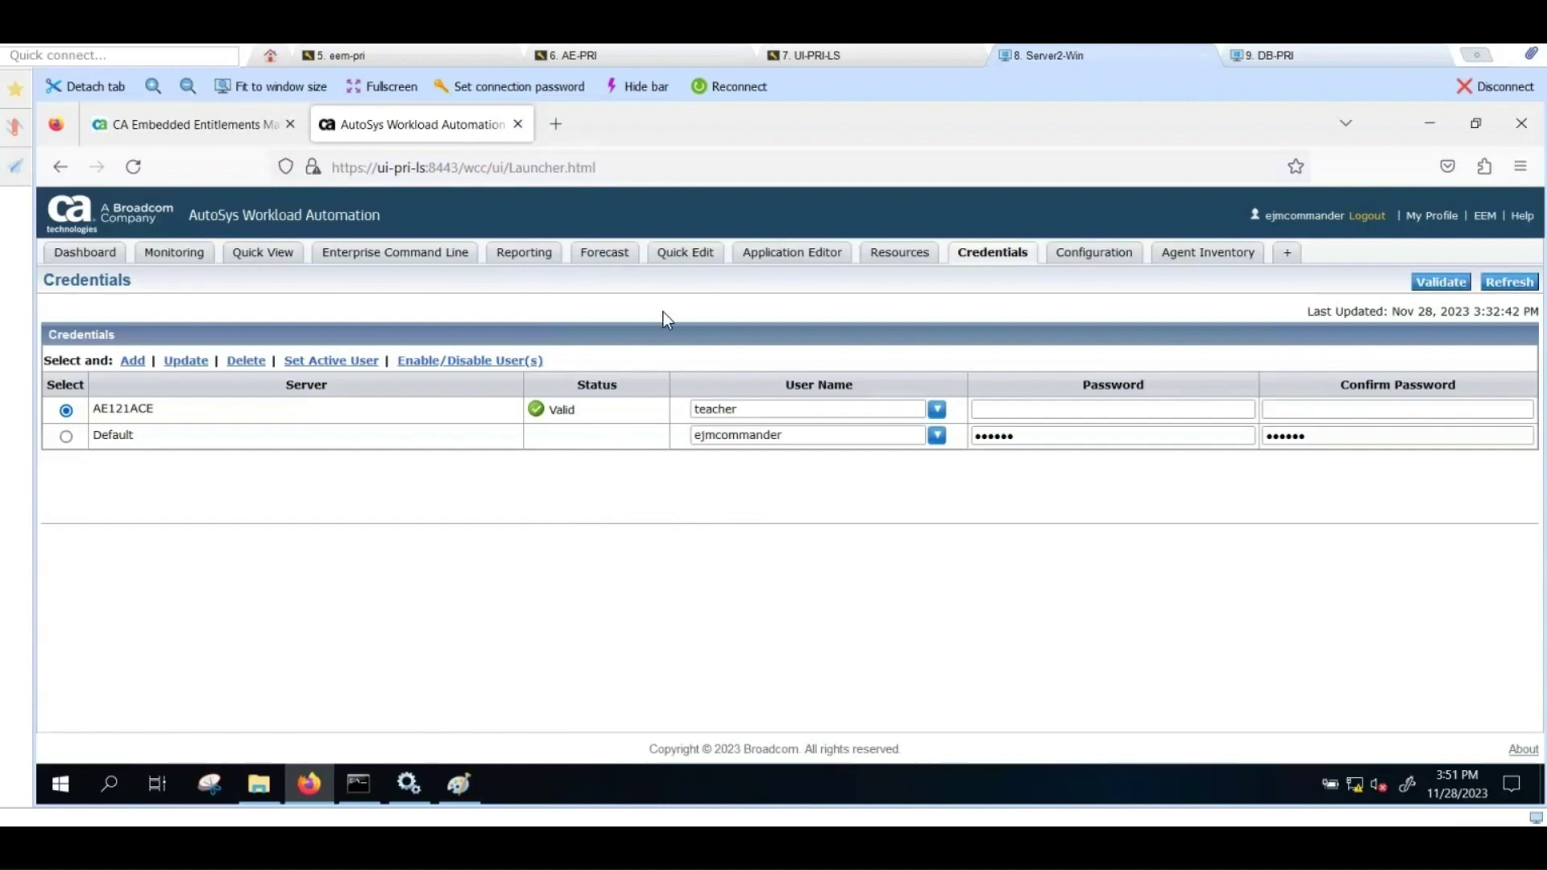
Step: Start a new Command job on server AE121ACE from Quick Edit
{"action": "left_click", "coordinate": [694, 254]}
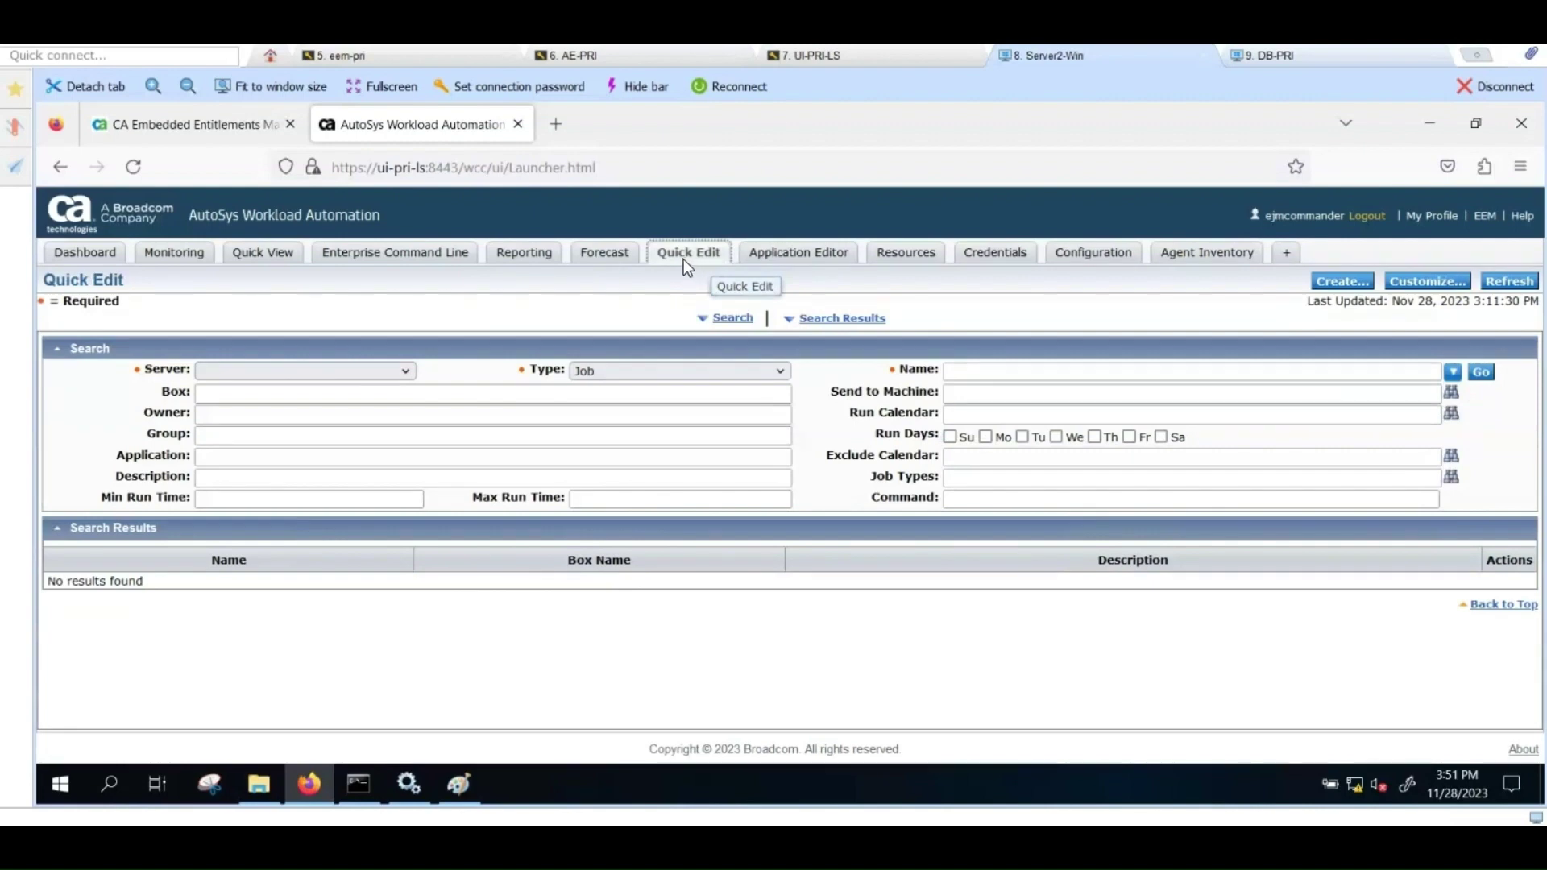
{"action": "left_click", "coordinate": [1328, 284]}
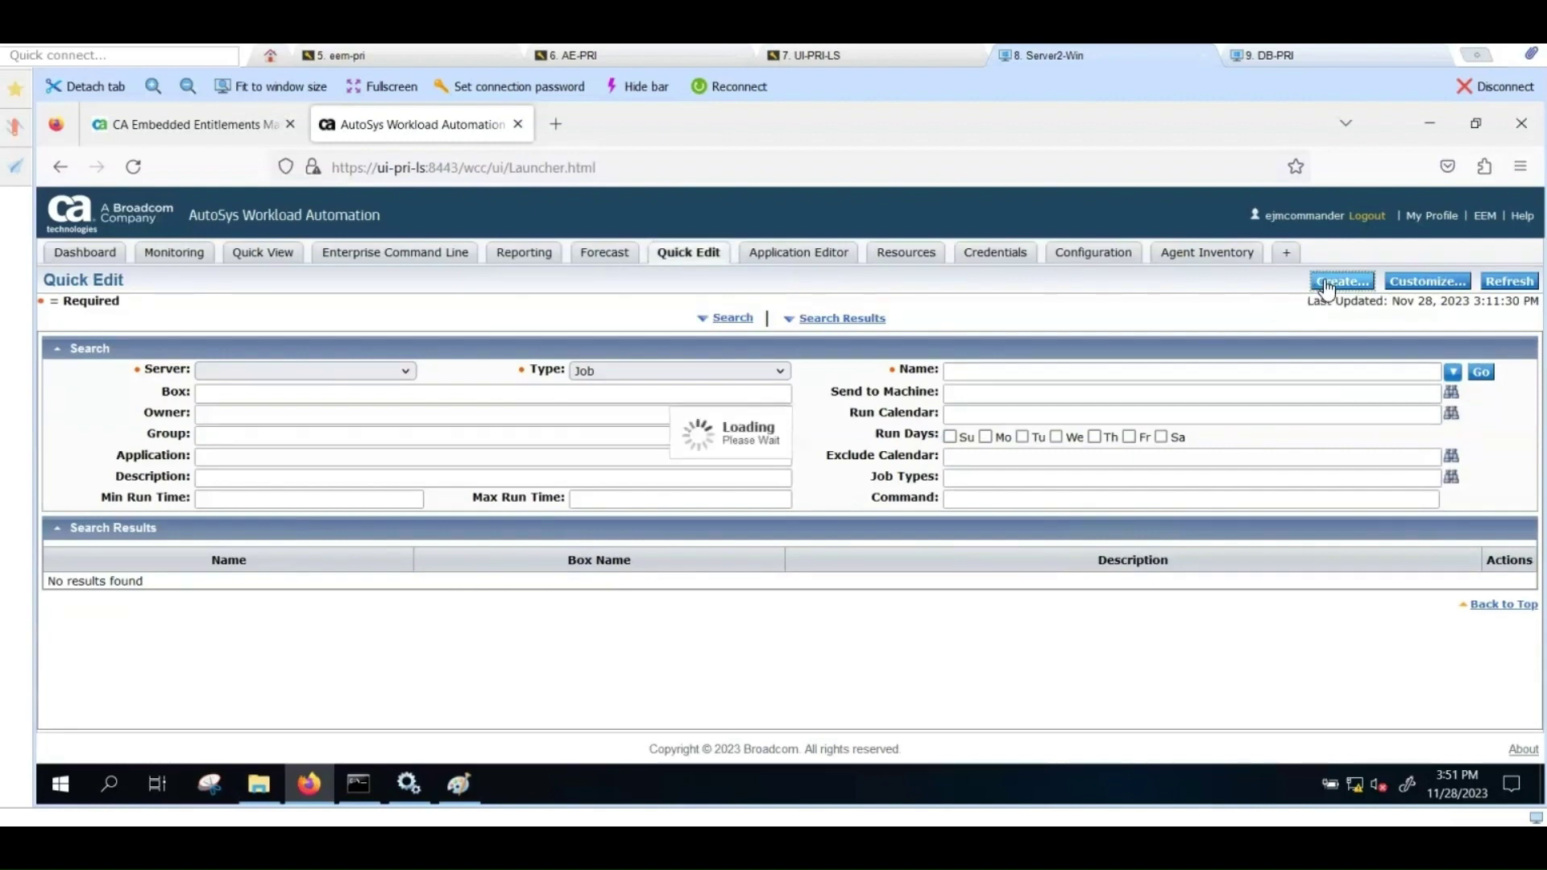
{"action": "left_click", "coordinate": [838, 354]}
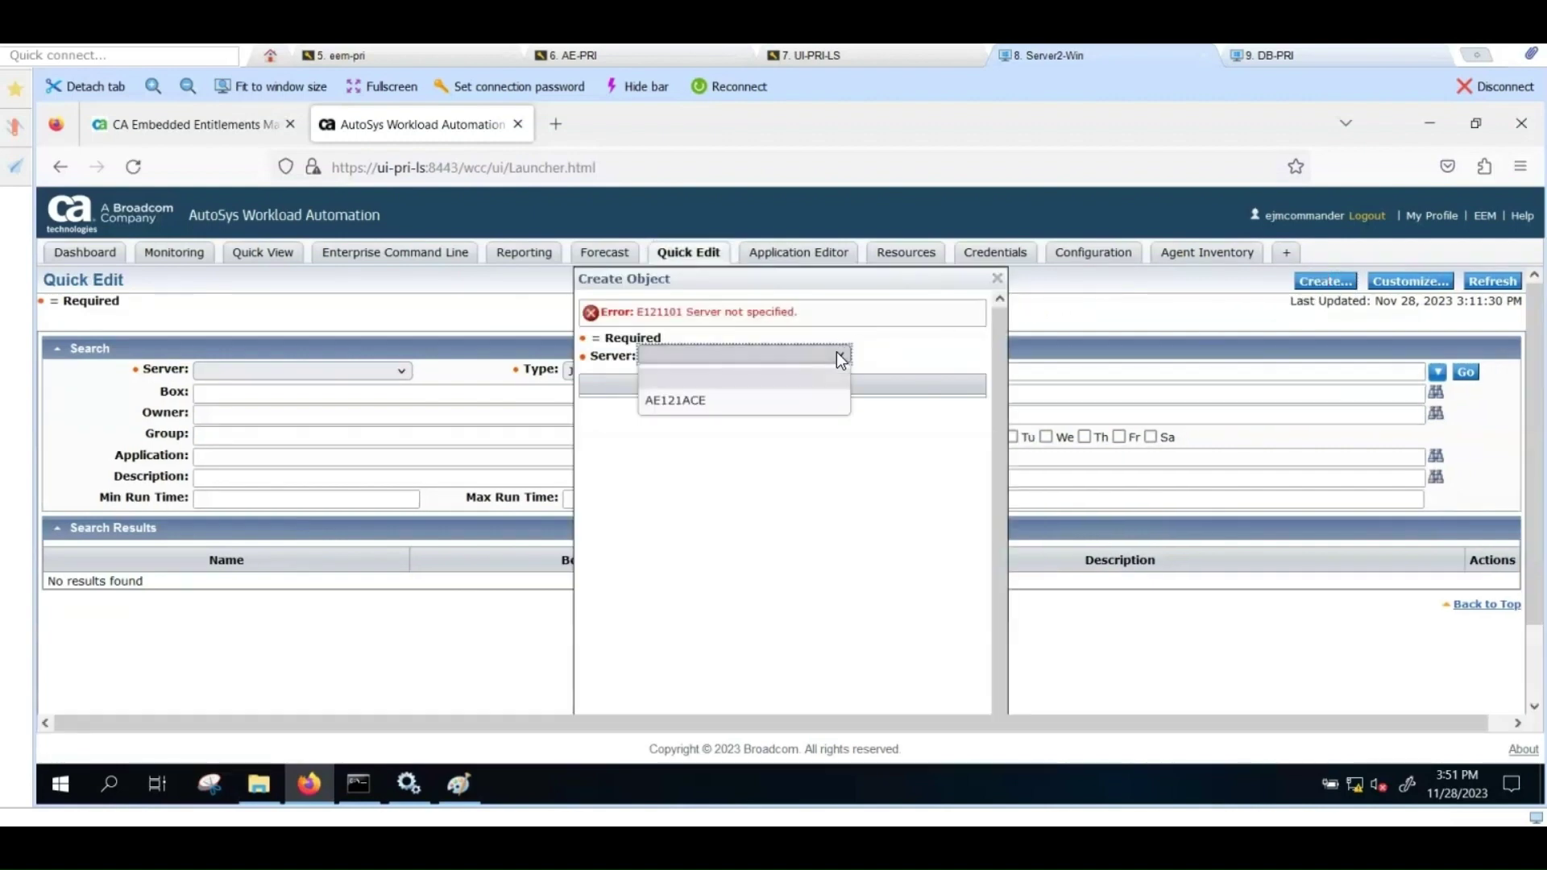
{"action": "left_click", "coordinate": [718, 400]}
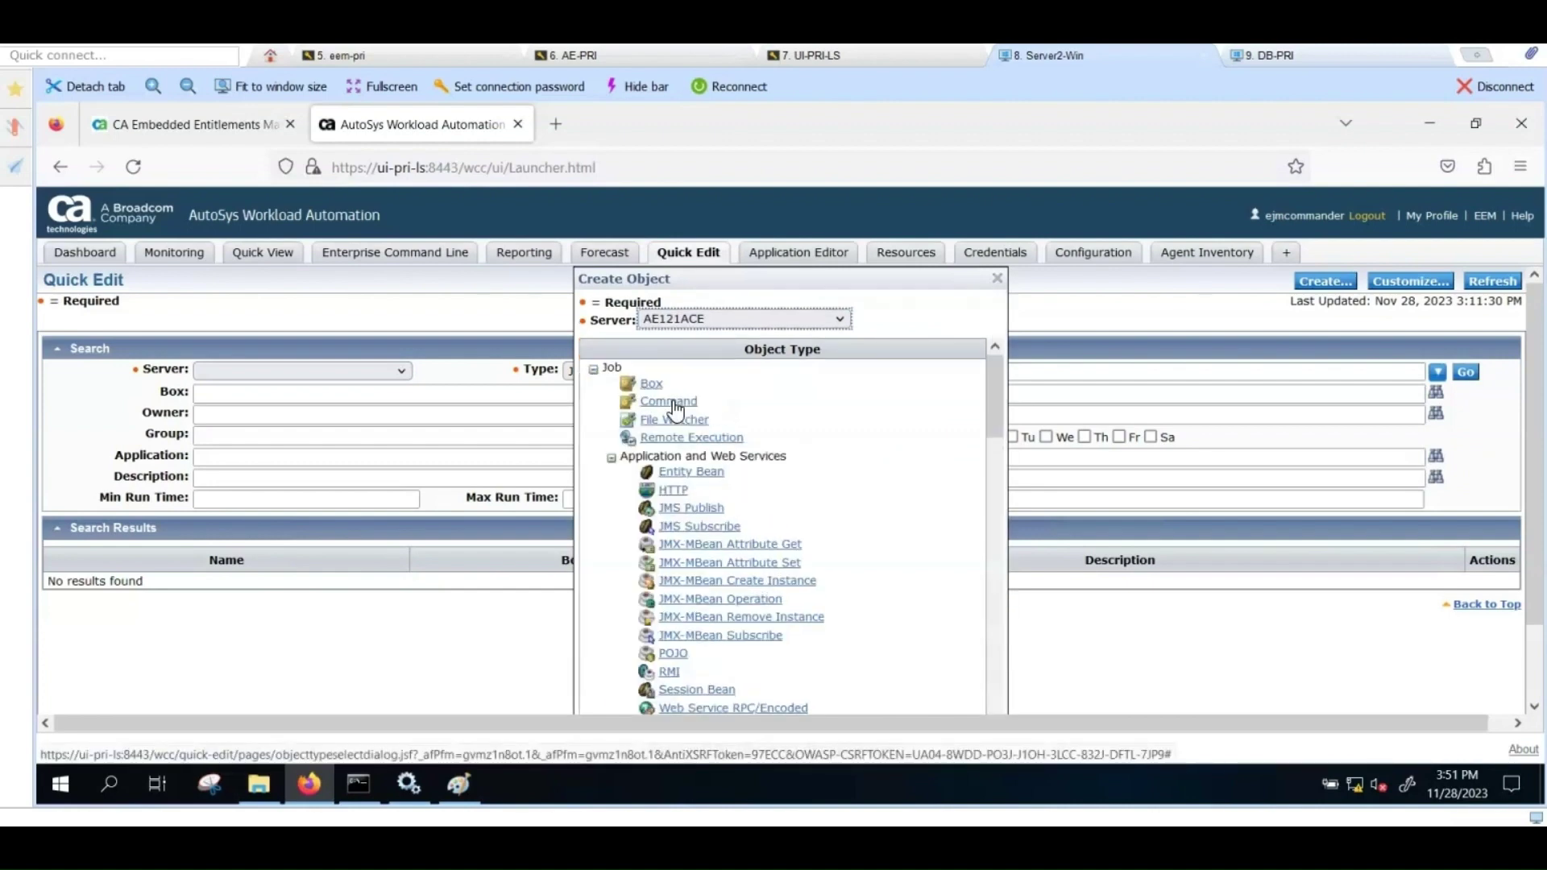
{"action": "left_click", "coordinate": [668, 401]}
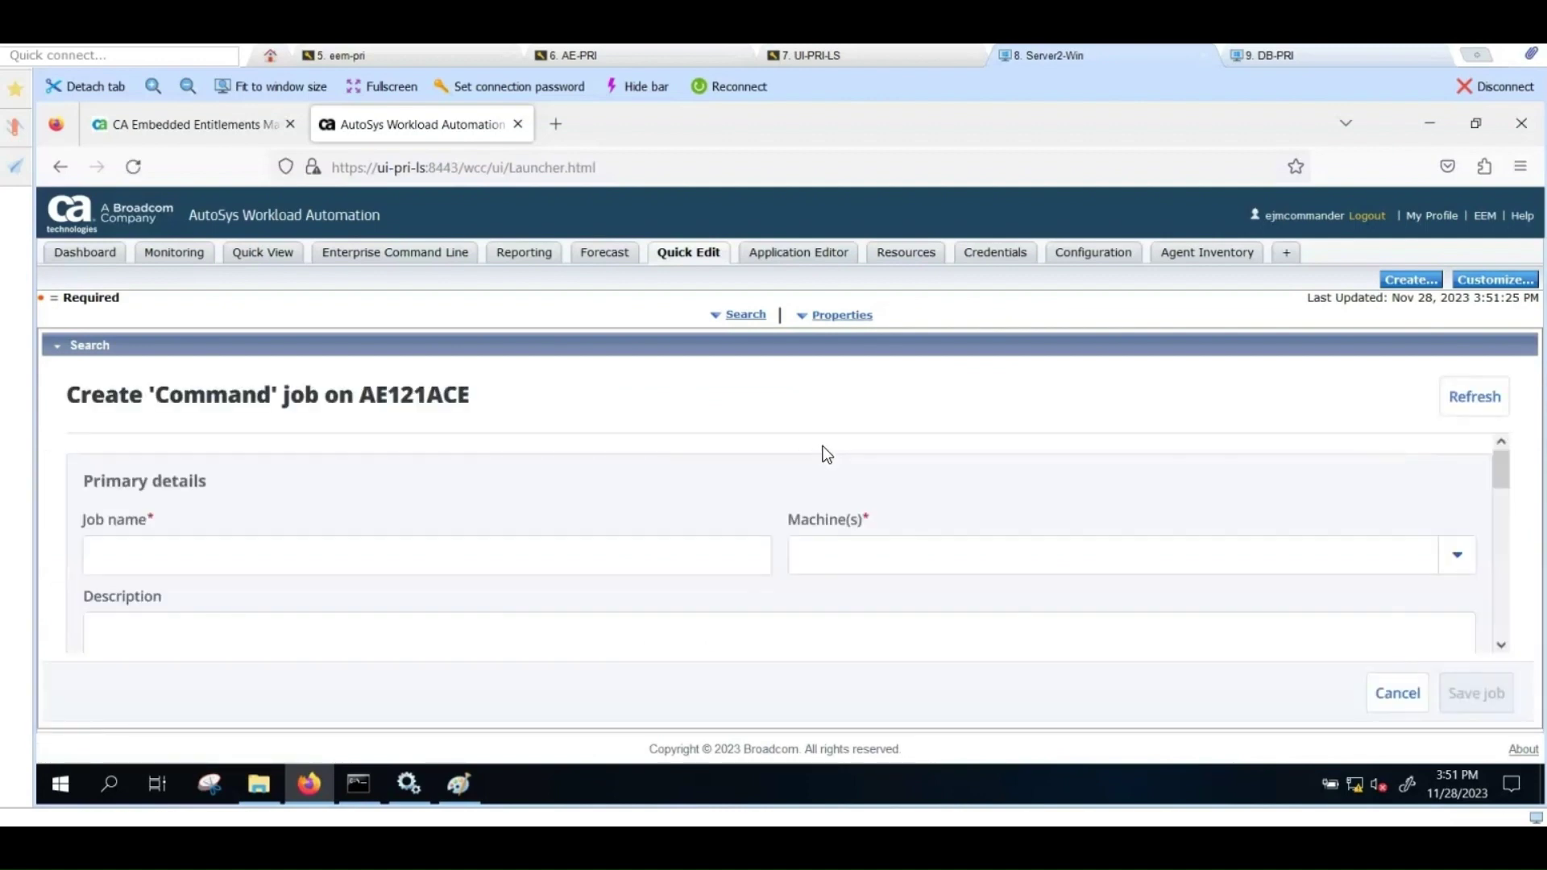
Step: Name the job test2 and set its machine to ae-pri
{"action": "scroll", "coordinate": [826, 453], "scroll_direction": "down", "scroll_amount": 2}
{"action": "scroll", "coordinate": [339, 497], "scroll_direction": "up", "scroll_amount": 2}
{"action": "left_click", "coordinate": [226, 553]}
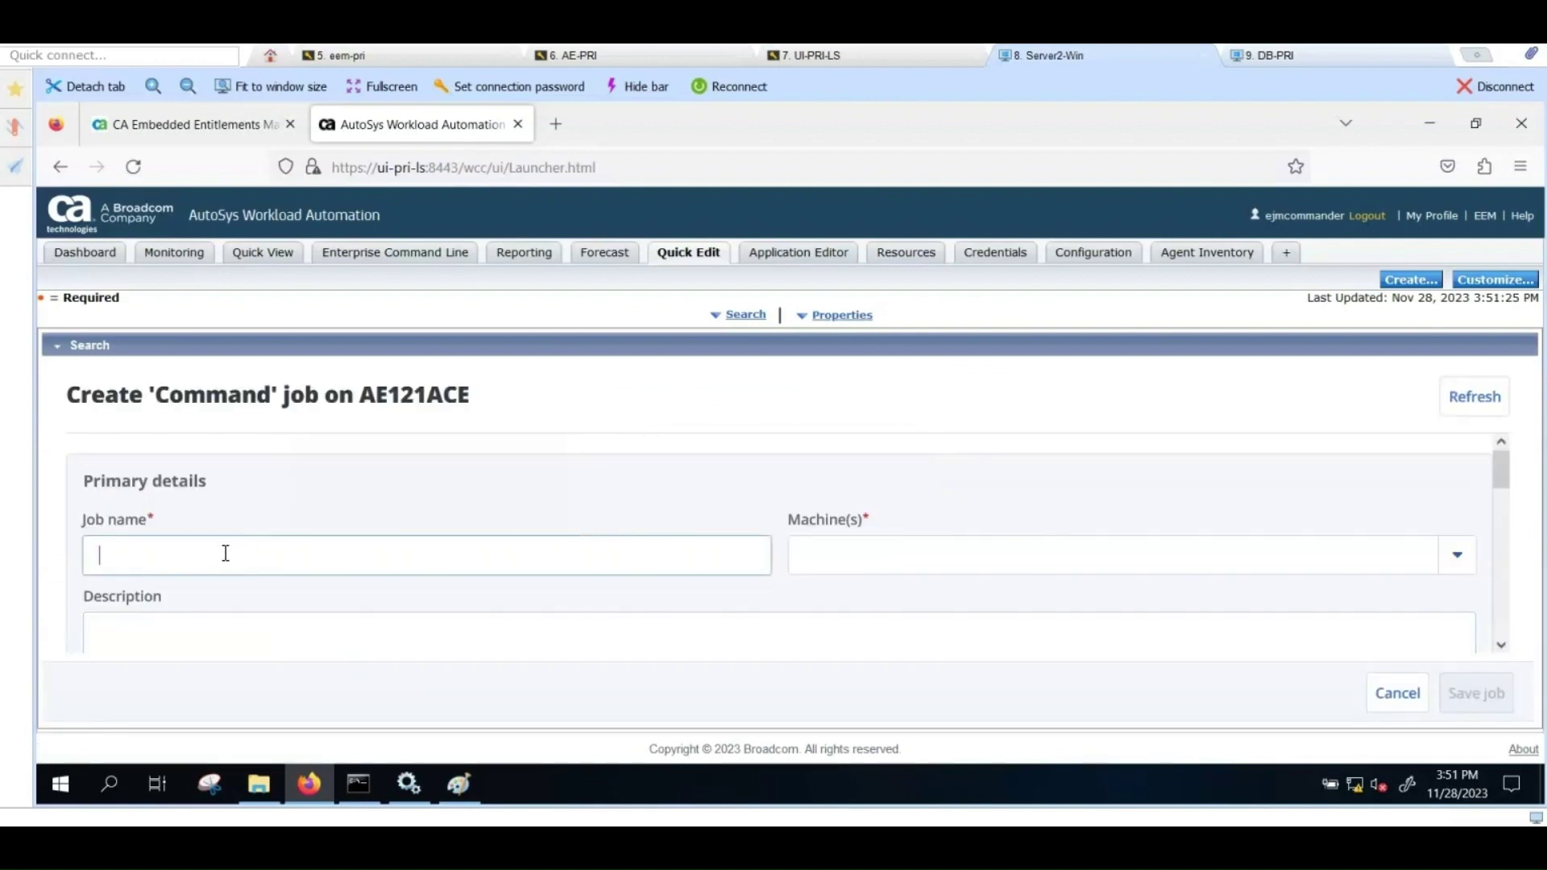
{"action": "type", "text": "test2"}
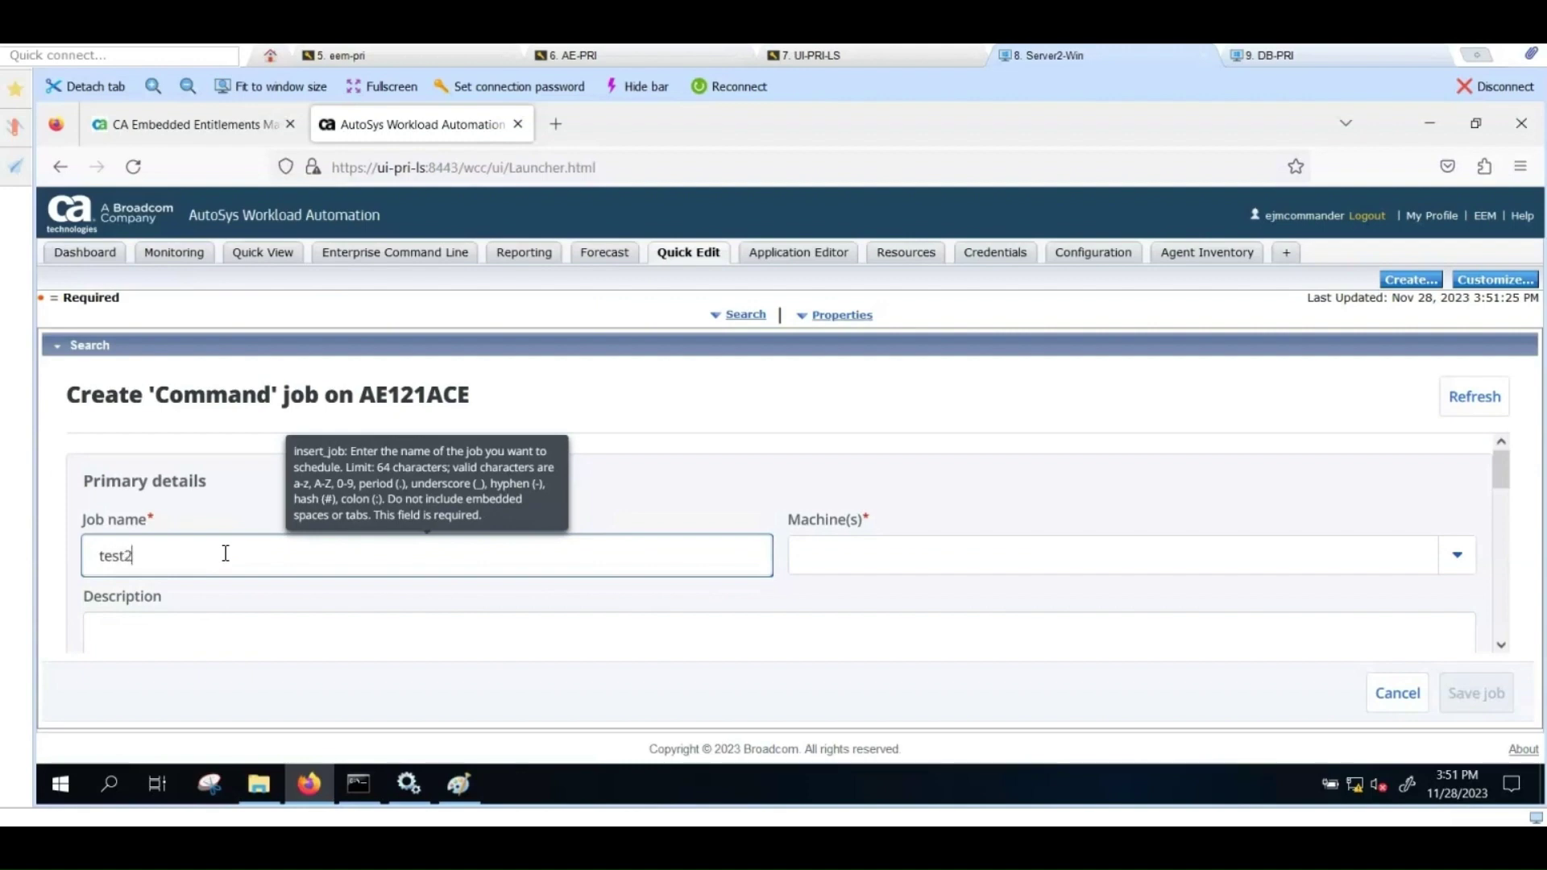
{"action": "left_click", "coordinate": [1456, 554]}
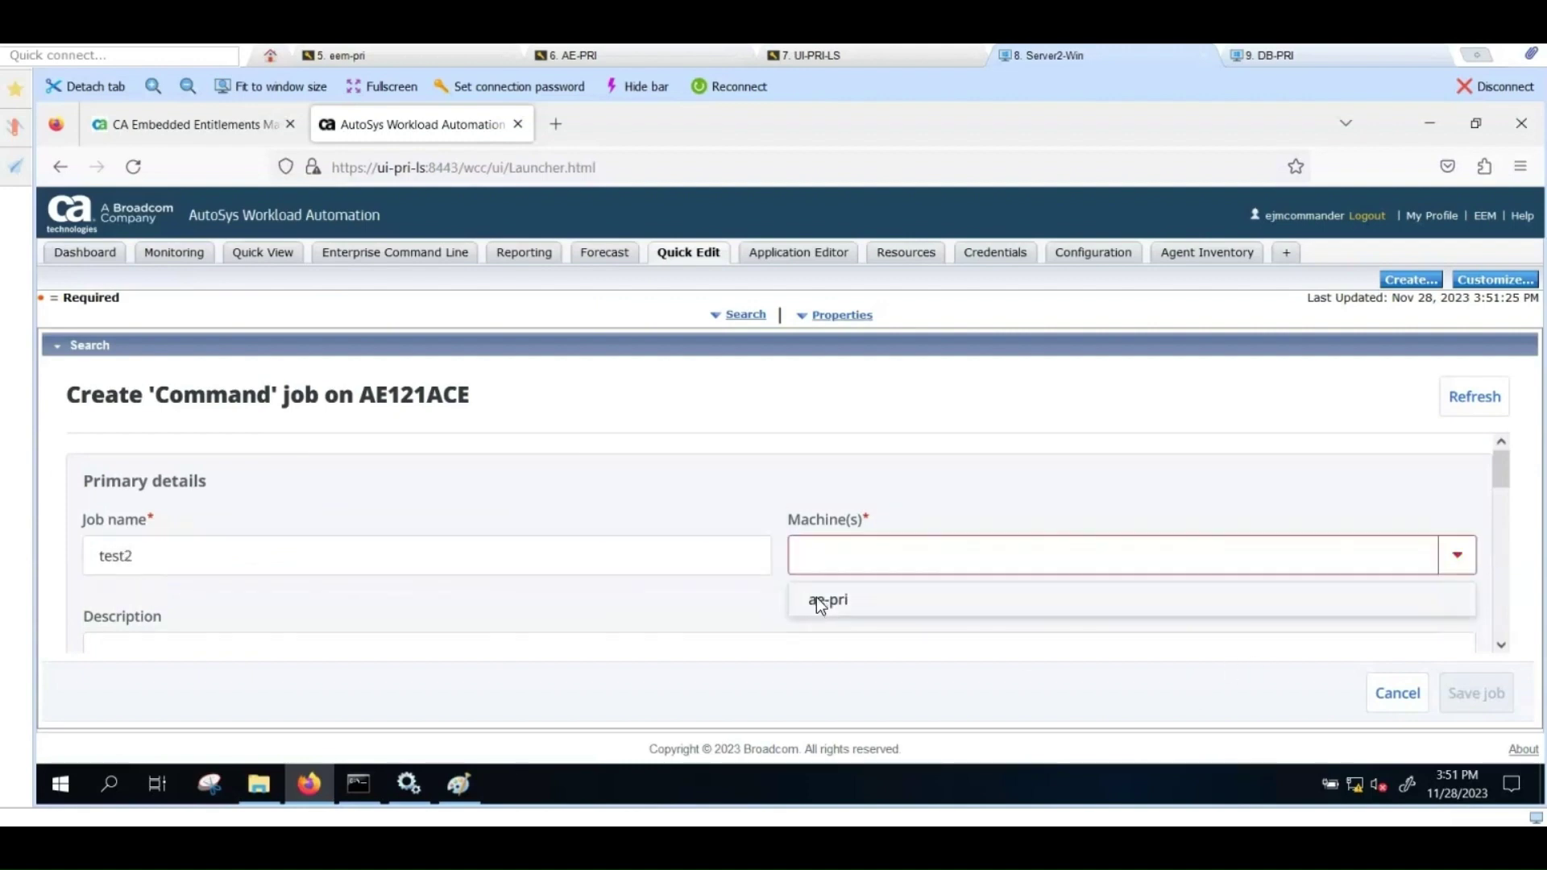
{"action": "left_click", "coordinate": [818, 603]}
{"action": "scroll", "coordinate": [705, 628], "scroll_direction": "down", "scroll_amount": 5}
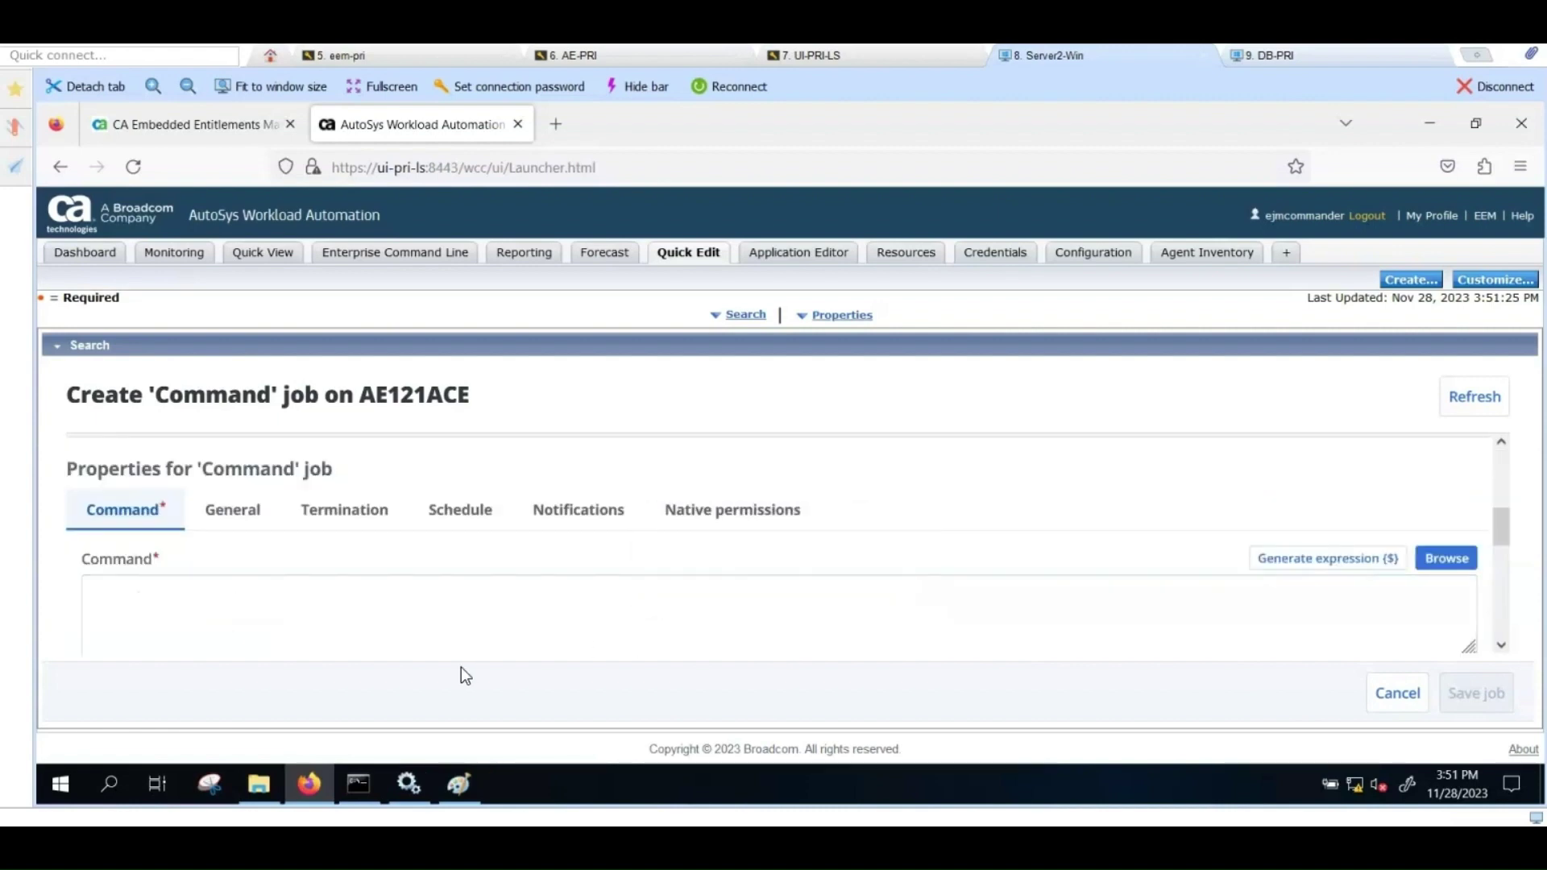
Step: Set the command to ls / with stdout /tmp/test2.out.txt and stderr /tmp/test2.err.txt
{"action": "left_click", "coordinate": [427, 609]}
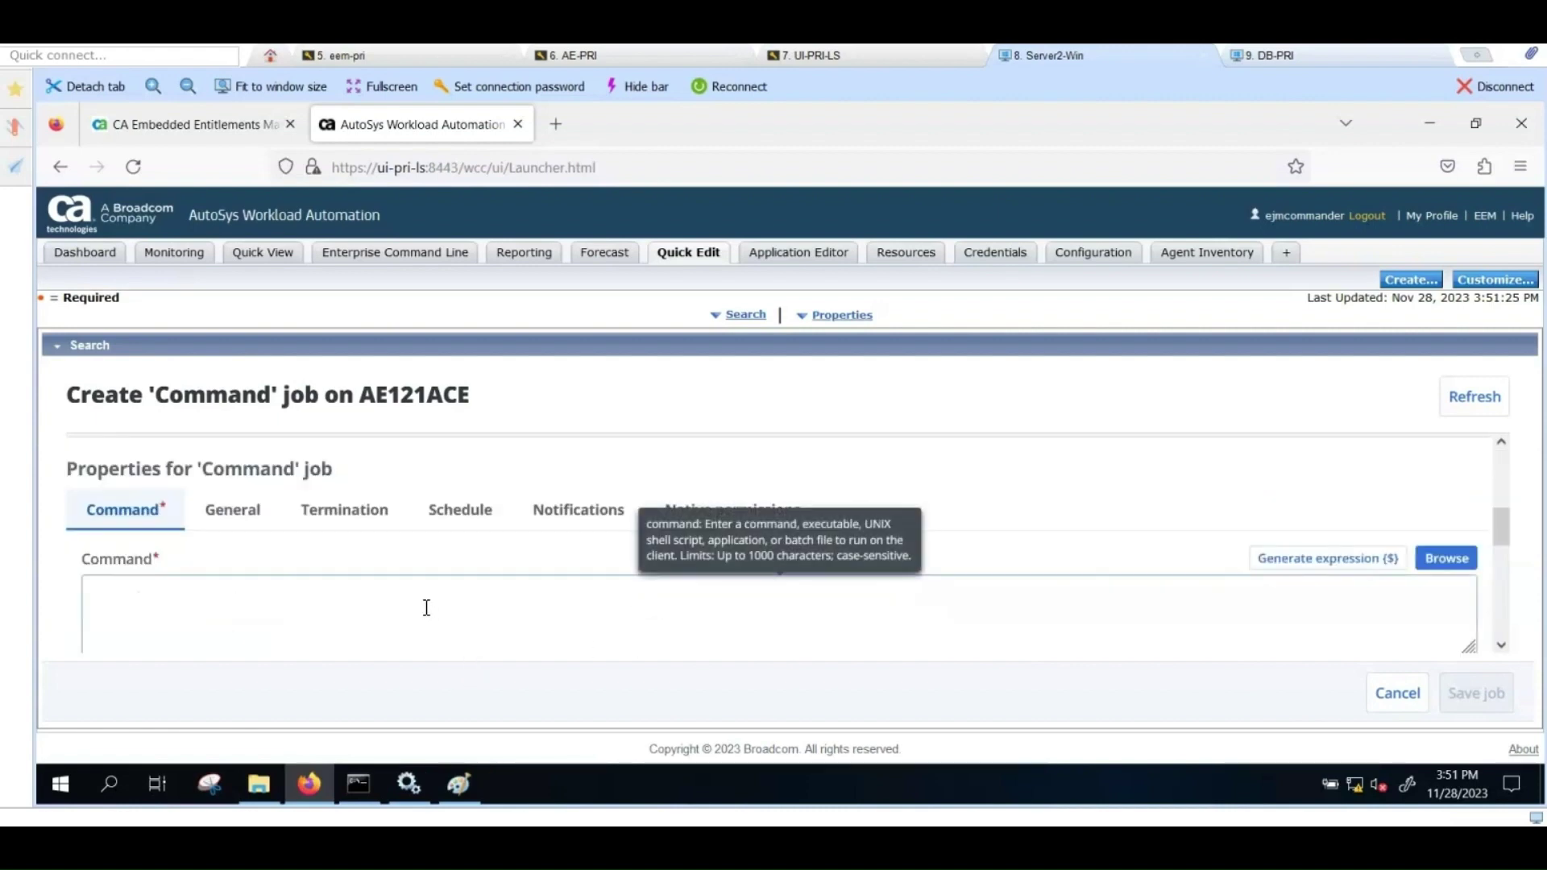
{"action": "type", "text": "ls"}
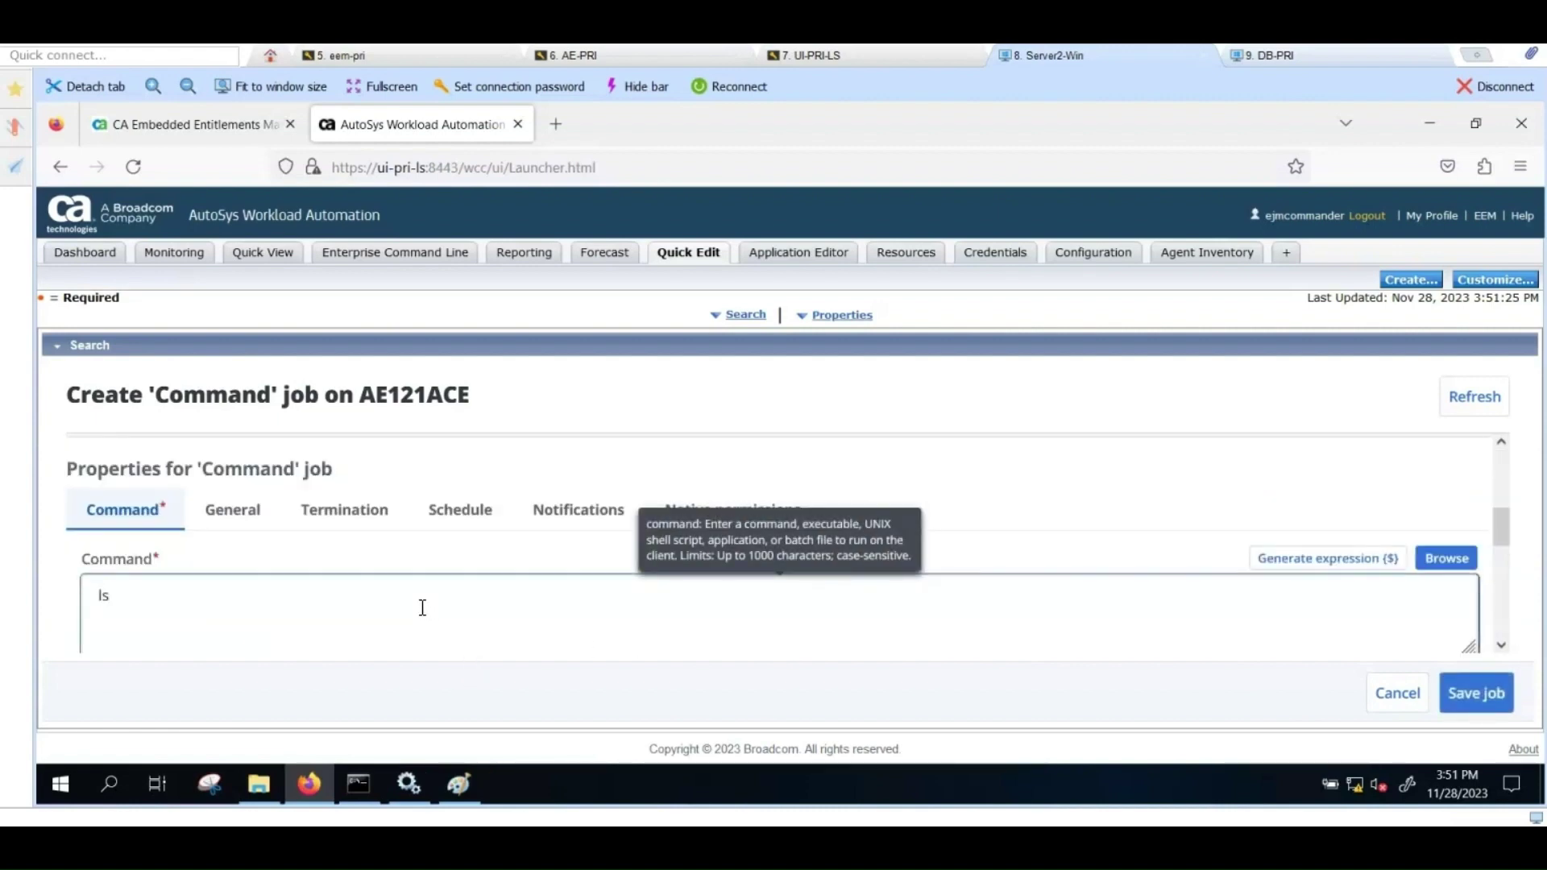
{"action": "type", "text": " /"}
{"action": "scroll", "coordinate": [411, 597], "scroll_direction": "down", "scroll_amount": 2}
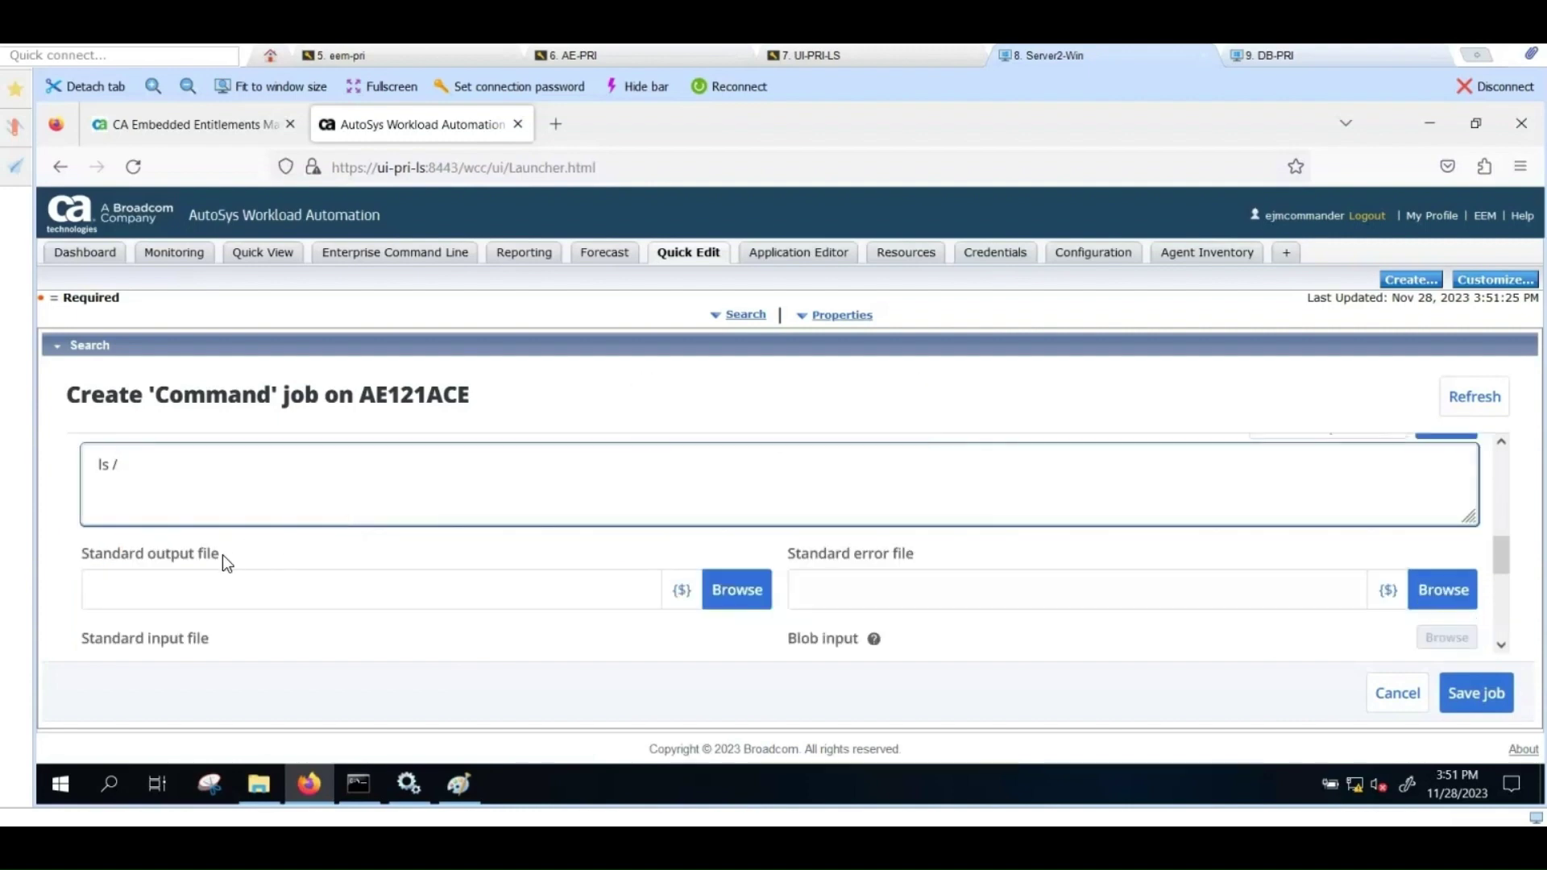
{"action": "left_click", "coordinate": [201, 587]}
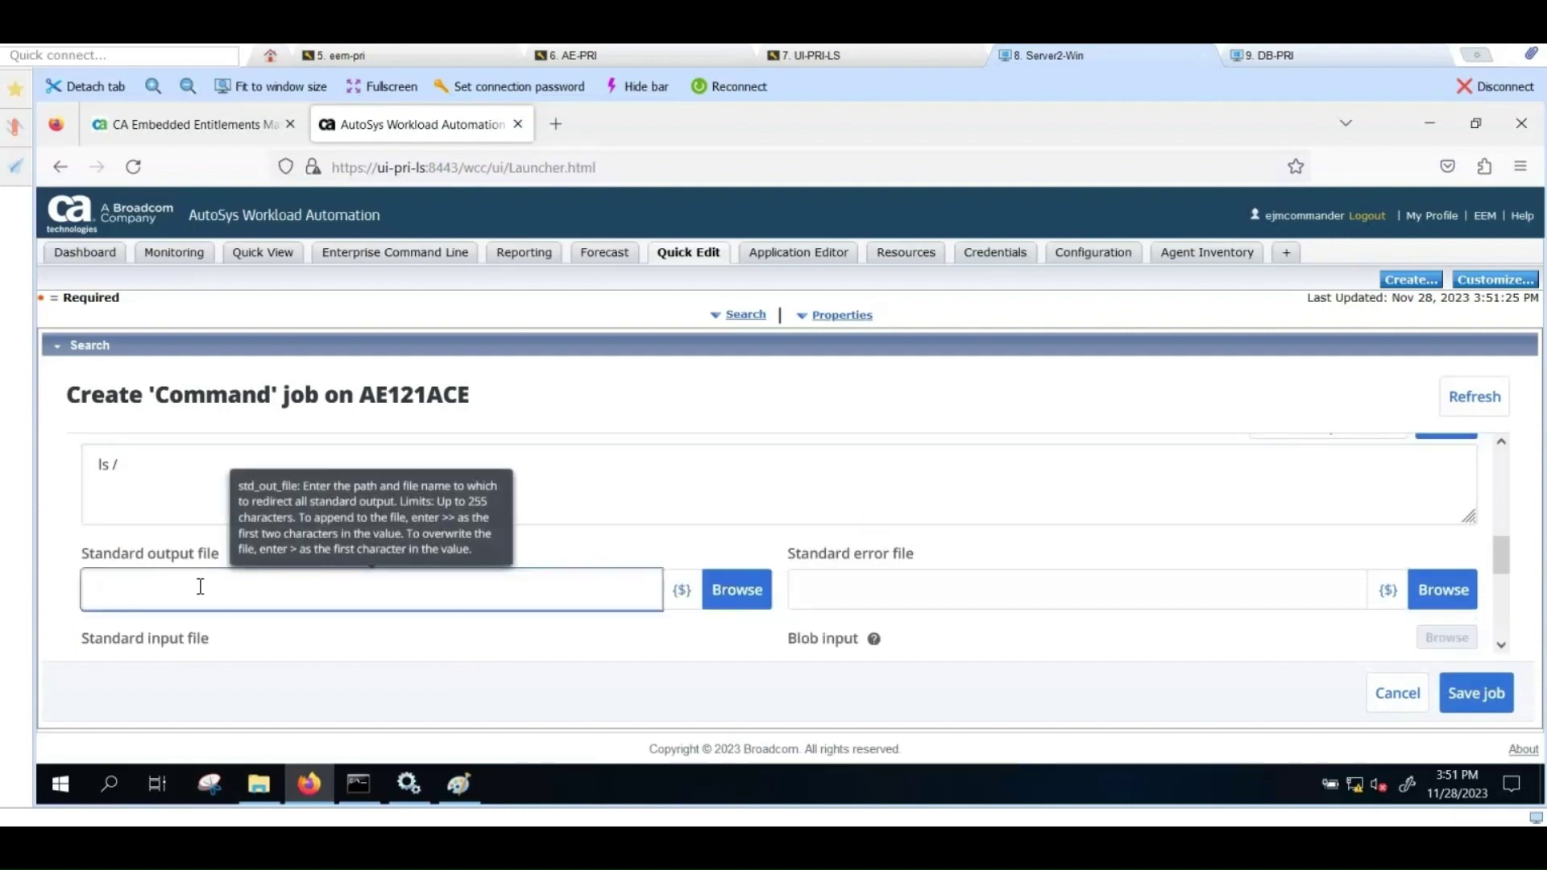
{"action": "type", "text": "/tmp/test2"}
{"action": "type", "text": ".out.txt"}
{"action": "left_click", "coordinate": [818, 585]}
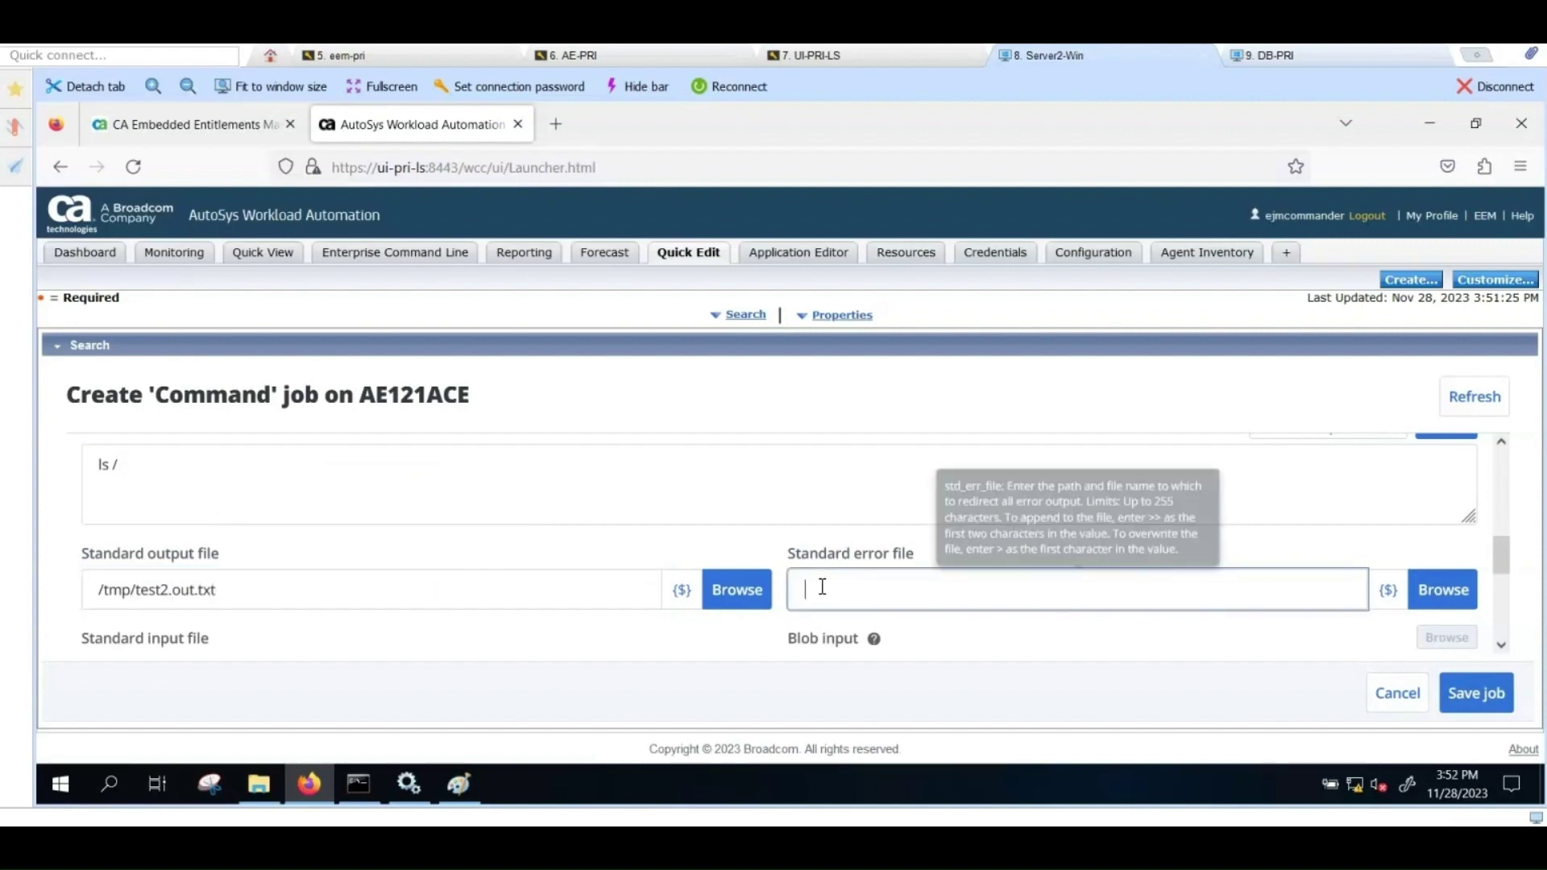
{"action": "type", "text": "/tmp"}
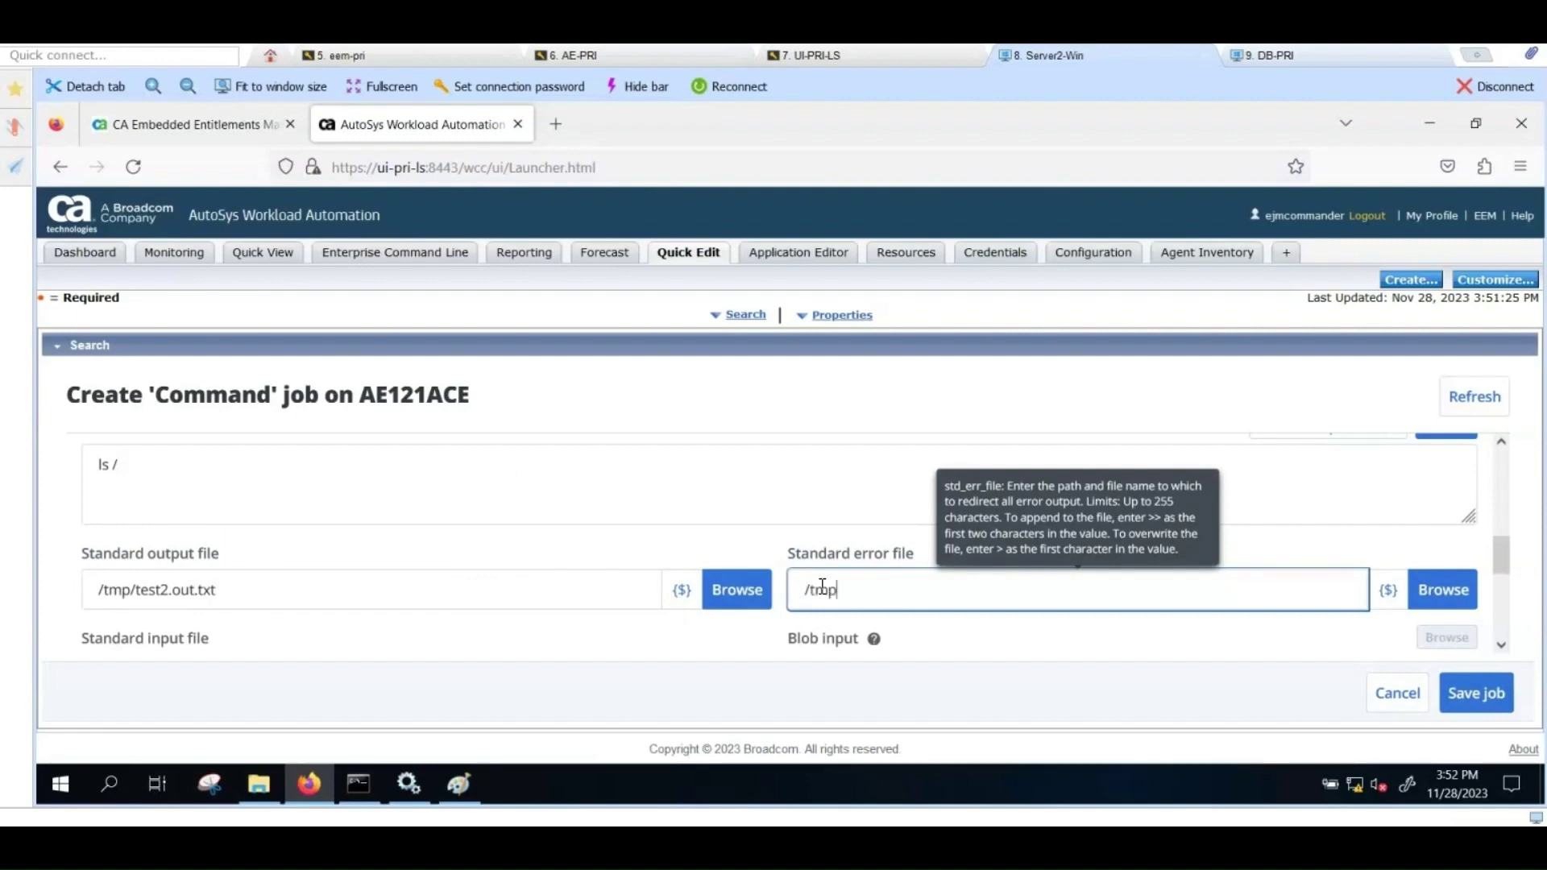
{"action": "type", "text": "/test2.err.txt"}
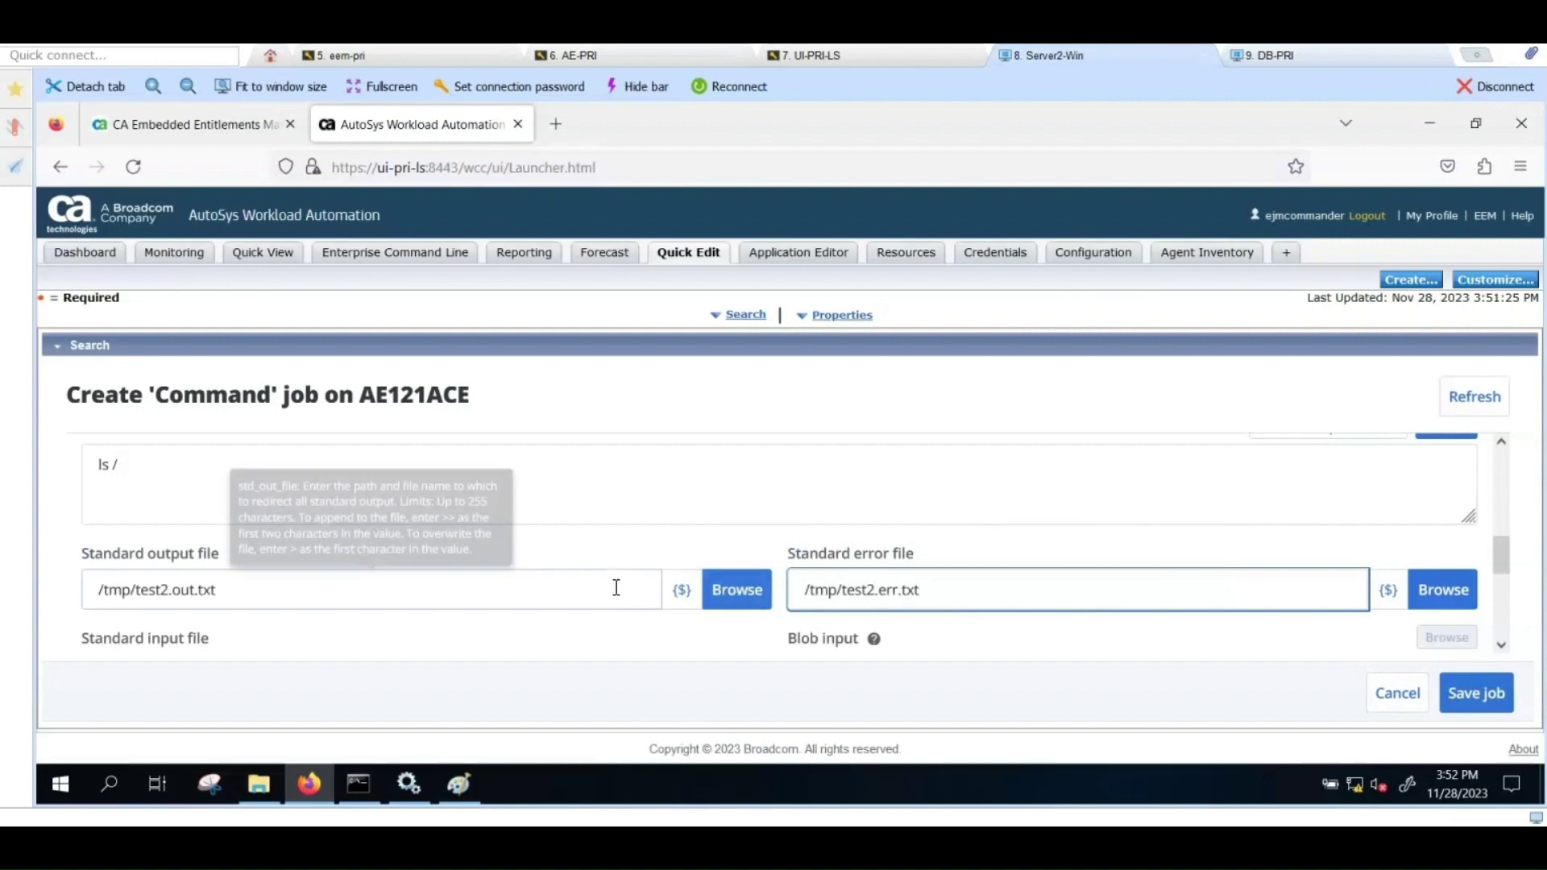
Step: Set the job owner to teacher on the General tab and save test2
{"action": "scroll", "coordinate": [645, 579], "scroll_direction": "up", "scroll_amount": 2}
{"action": "left_click", "coordinate": [258, 522]}
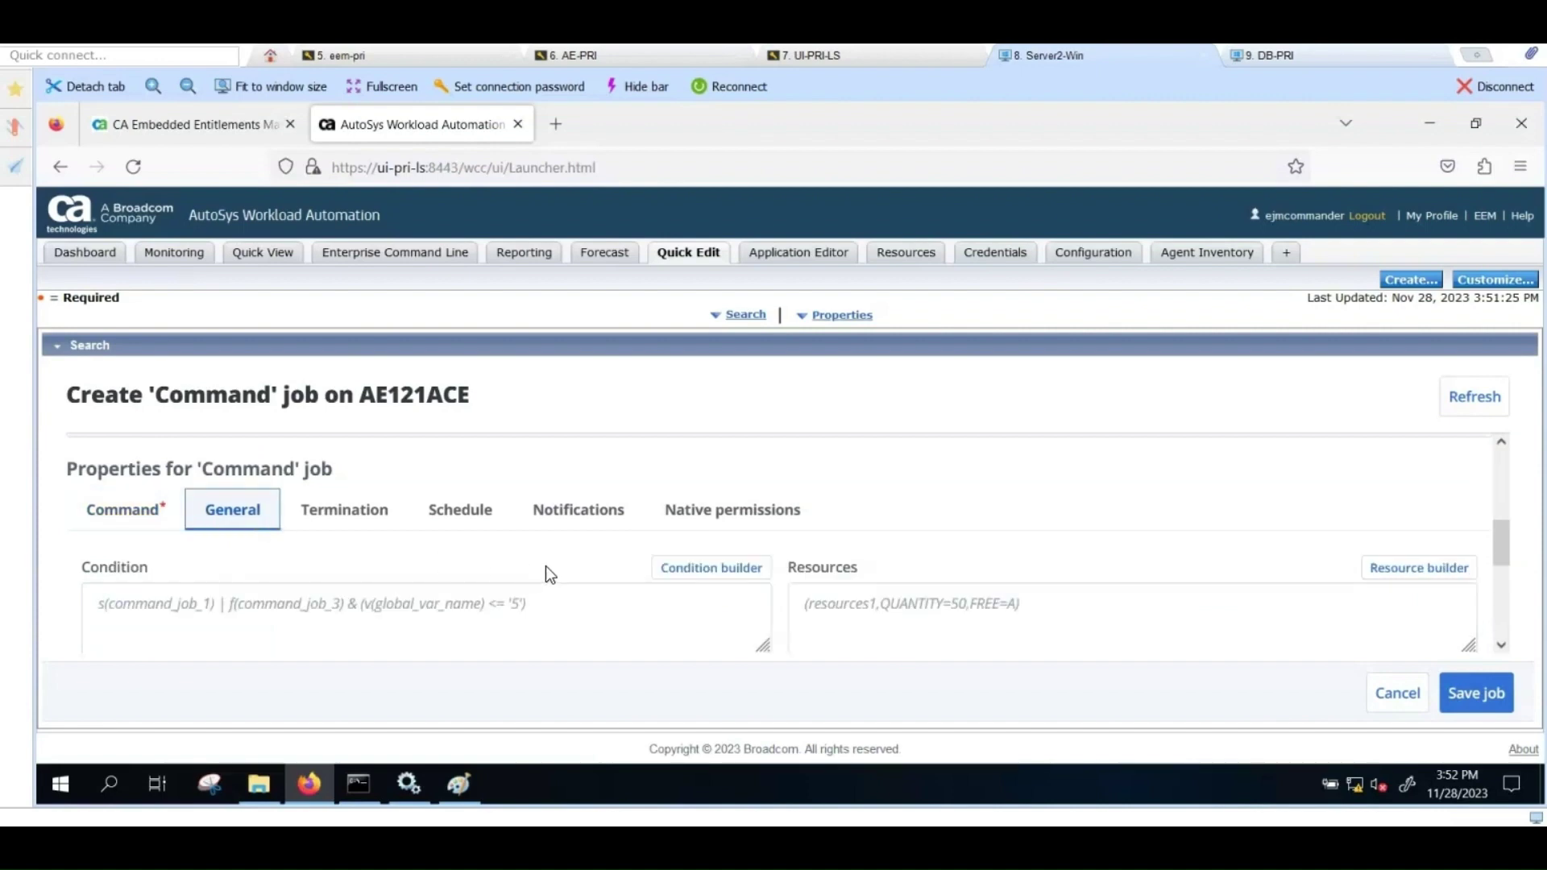
{"action": "scroll", "coordinate": [543, 566], "scroll_direction": "down", "scroll_amount": 3}
{"action": "scroll", "coordinate": [315, 527], "scroll_direction": "up", "scroll_amount": 2}
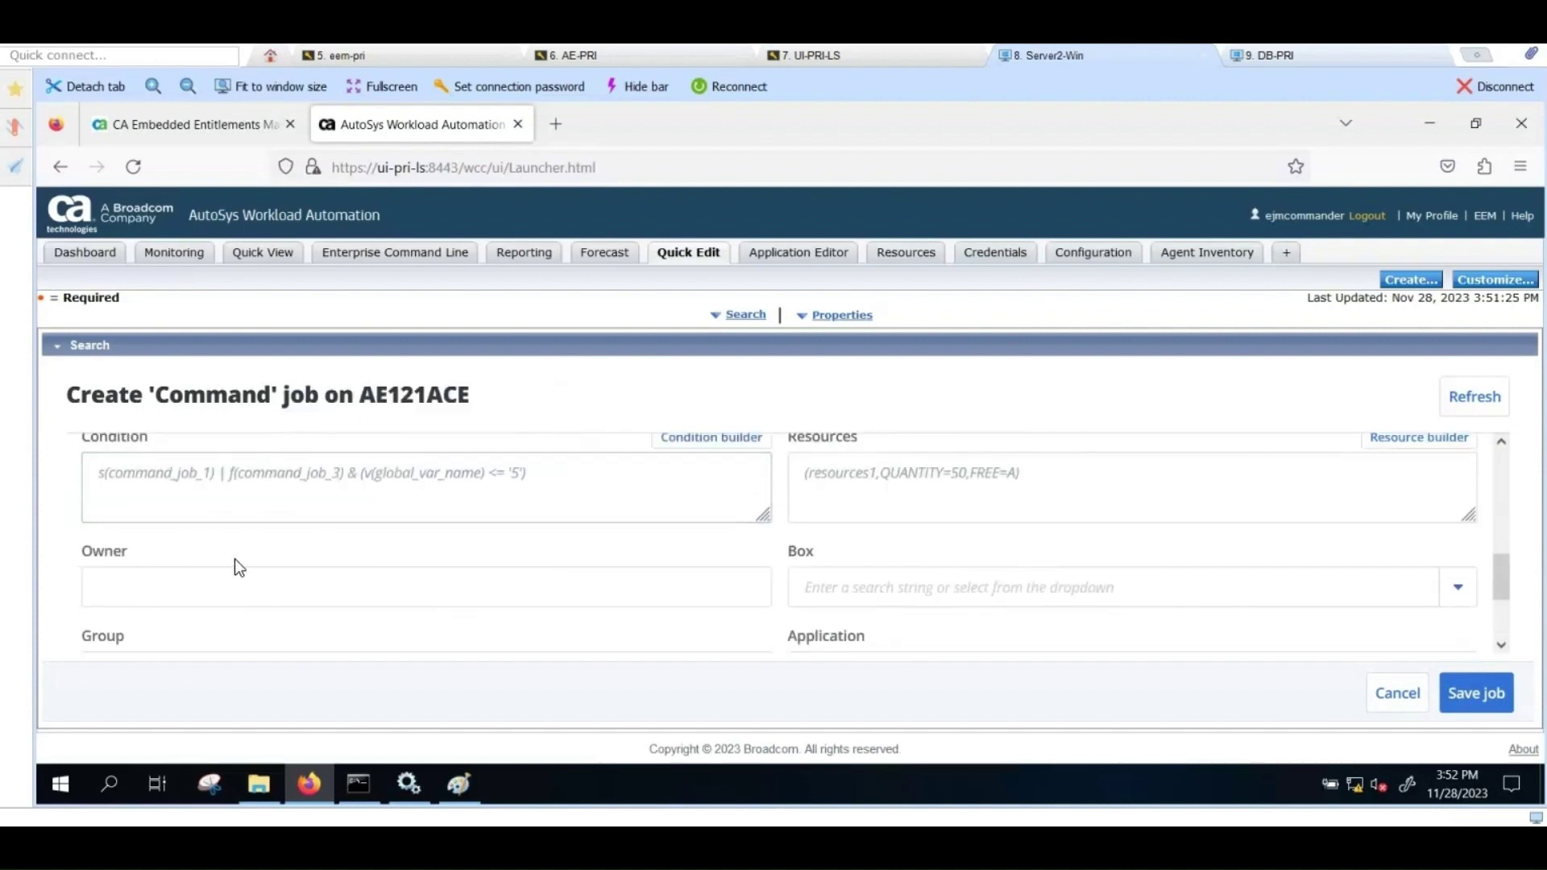
{"action": "left_click", "coordinate": [184, 582]}
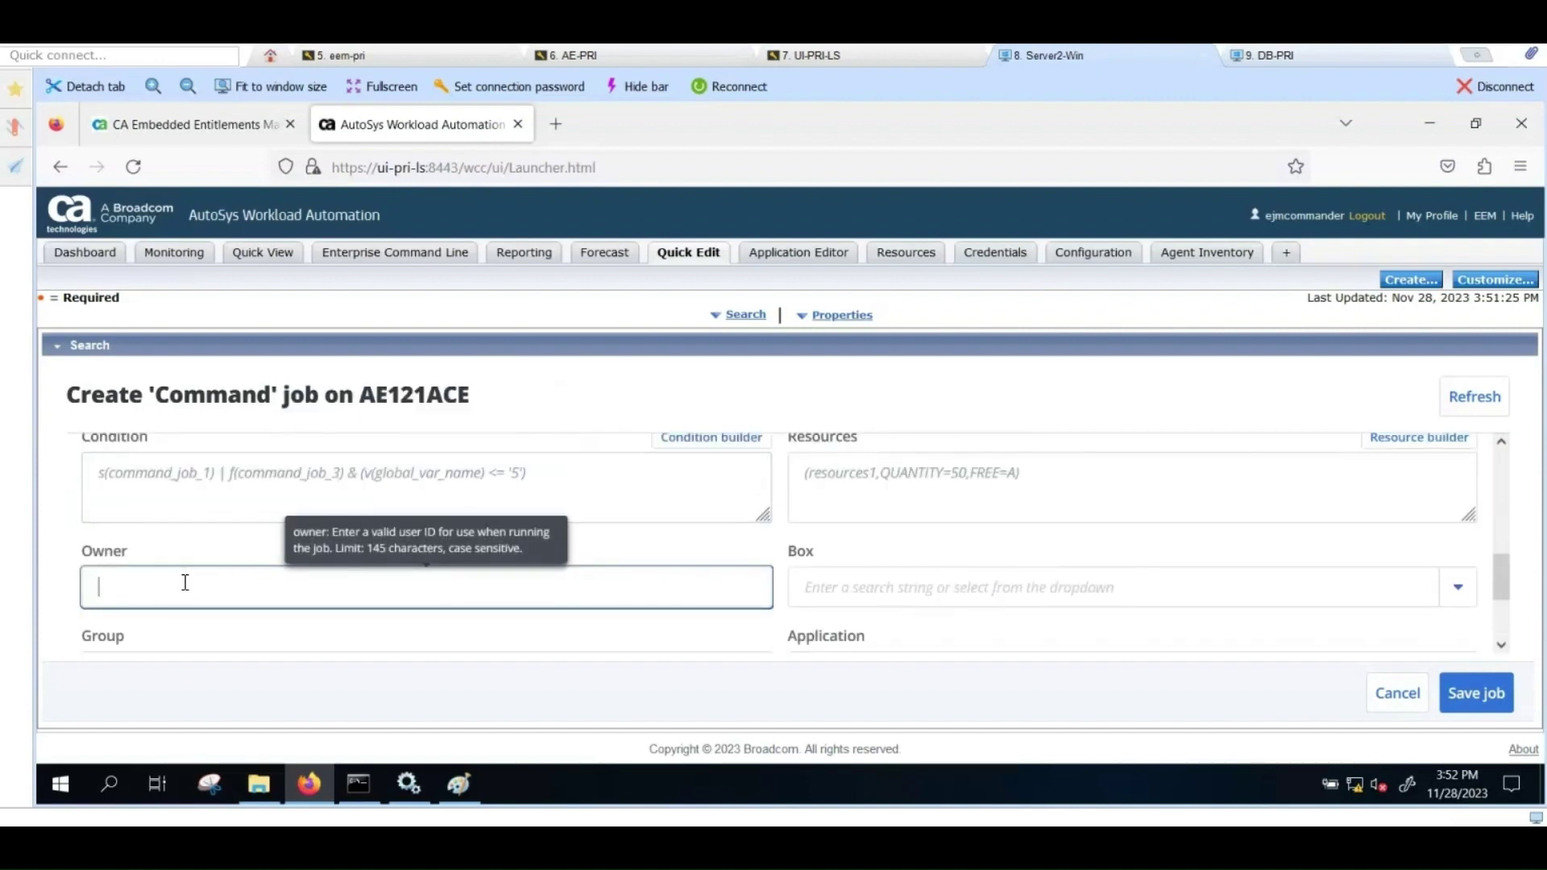
{"action": "type", "text": "teacher"}
{"action": "left_click", "coordinate": [1475, 694]}
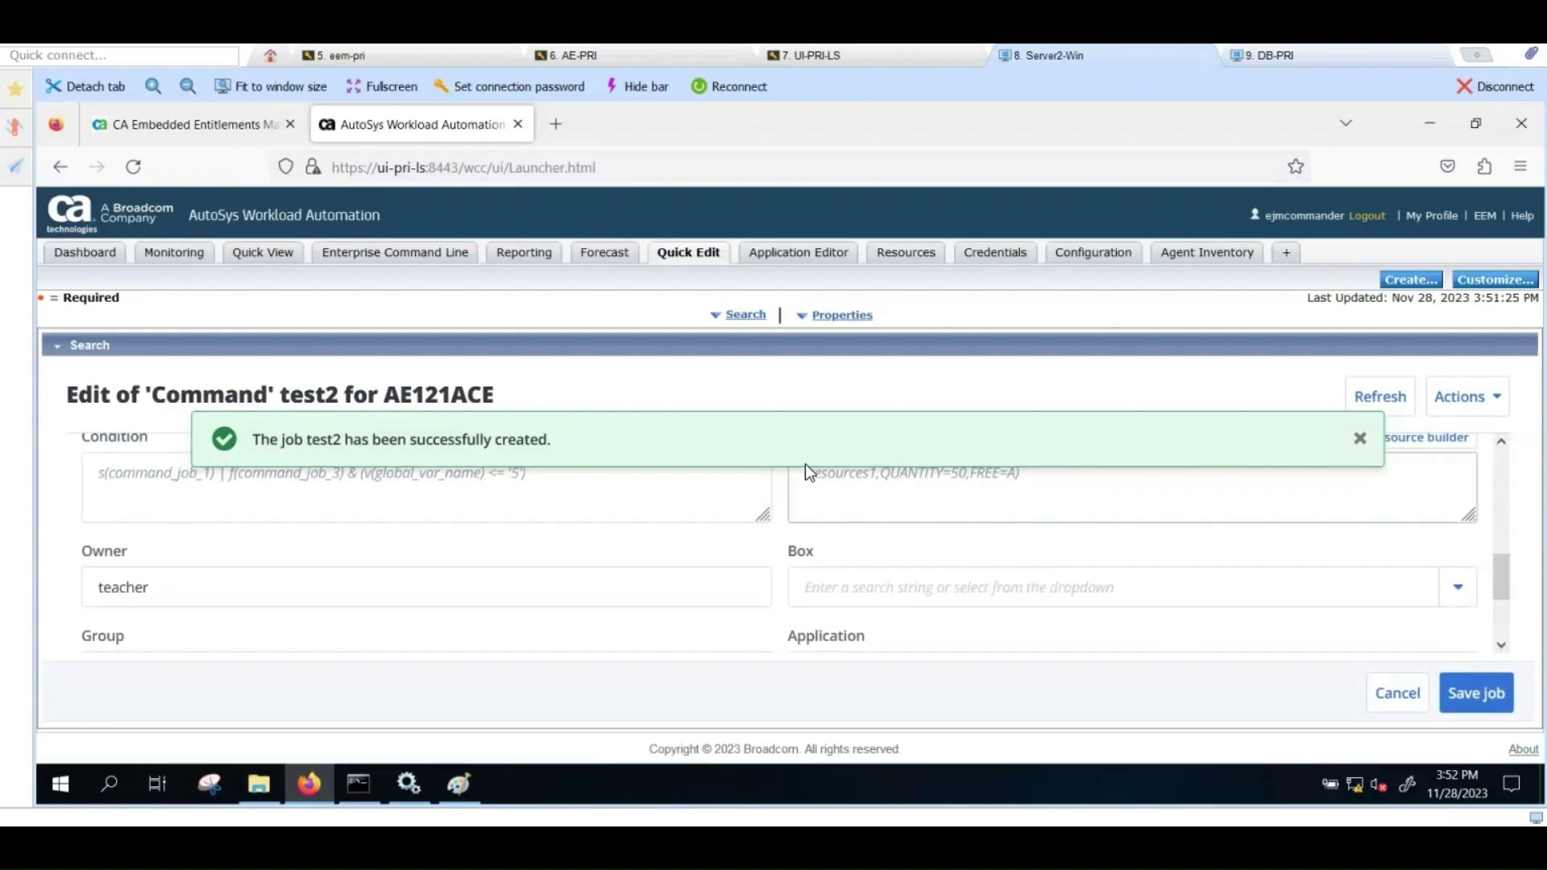
Step: Create a new monitoring view named AllJobs with a filter on server AE121ACE
{"action": "left_click", "coordinate": [192, 258]}
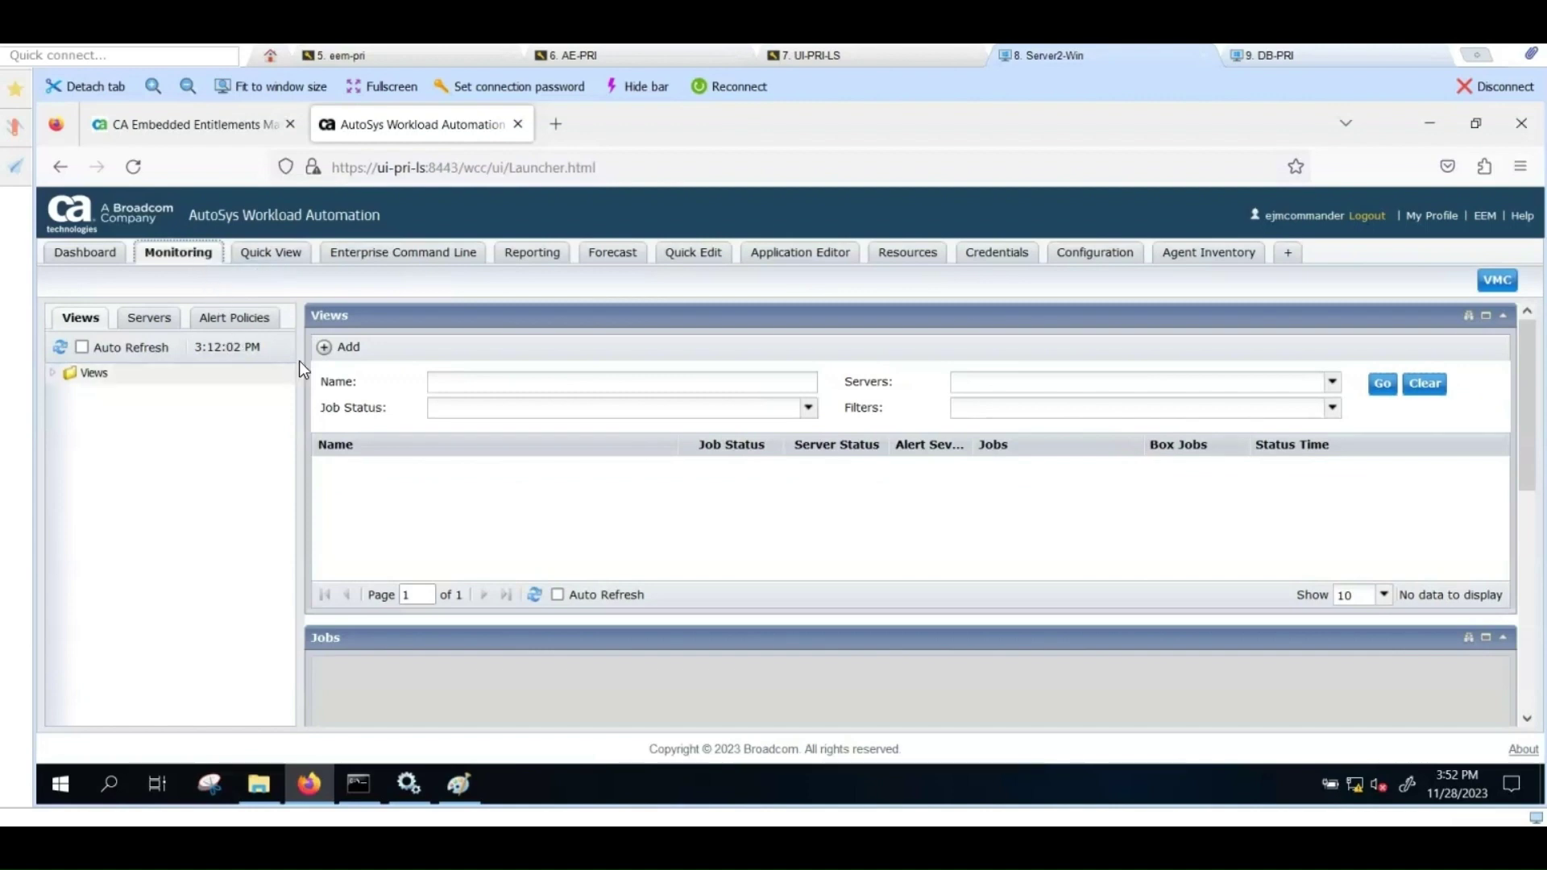
{"action": "left_click", "coordinate": [337, 348]}
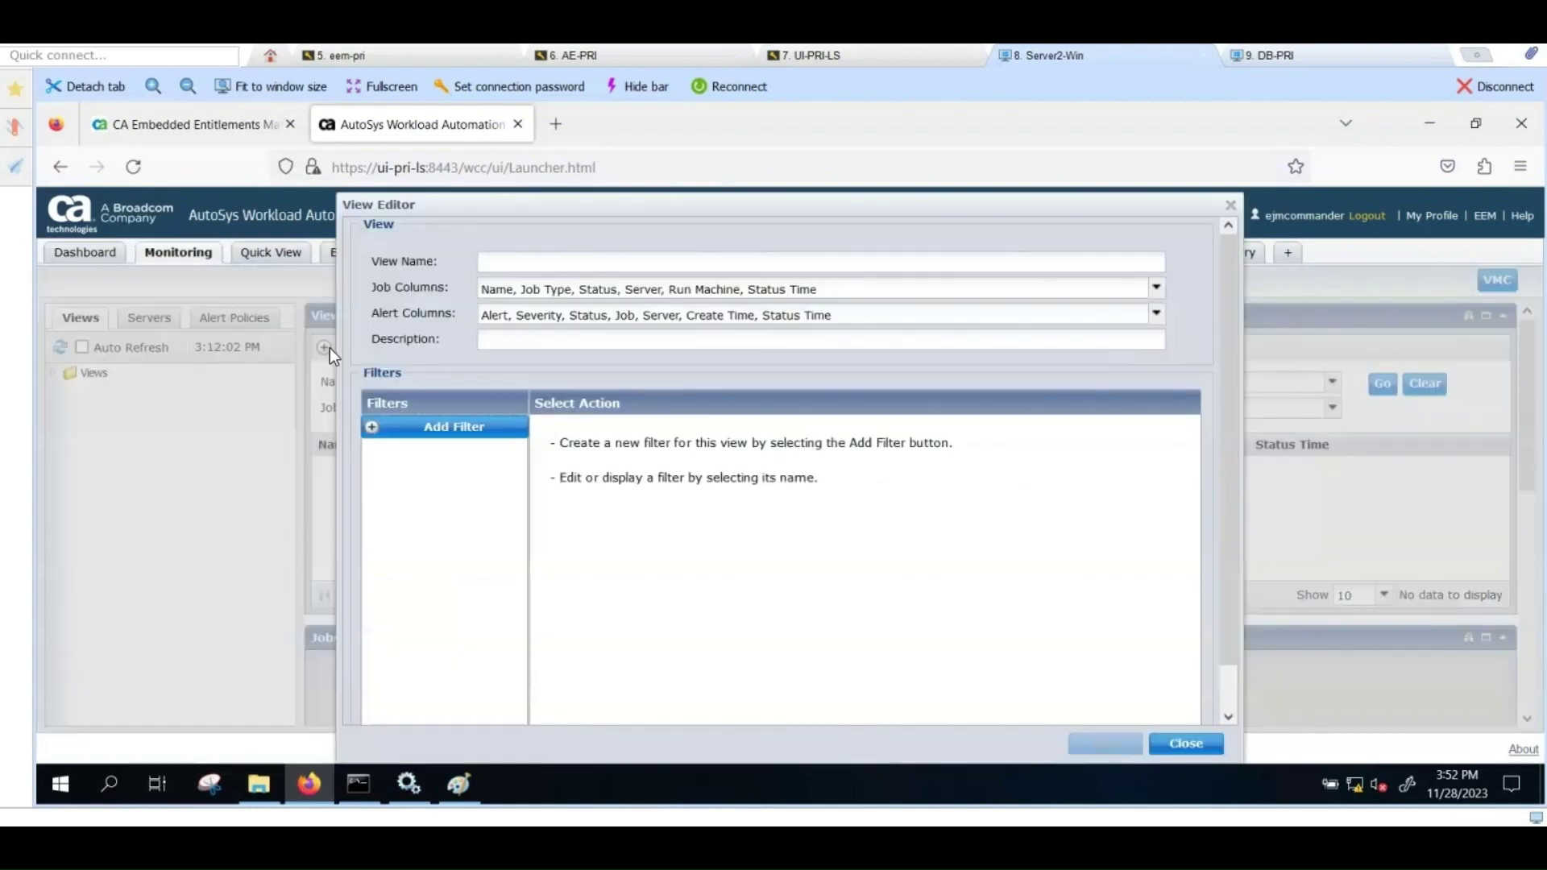
{"action": "left_click", "coordinate": [497, 263]}
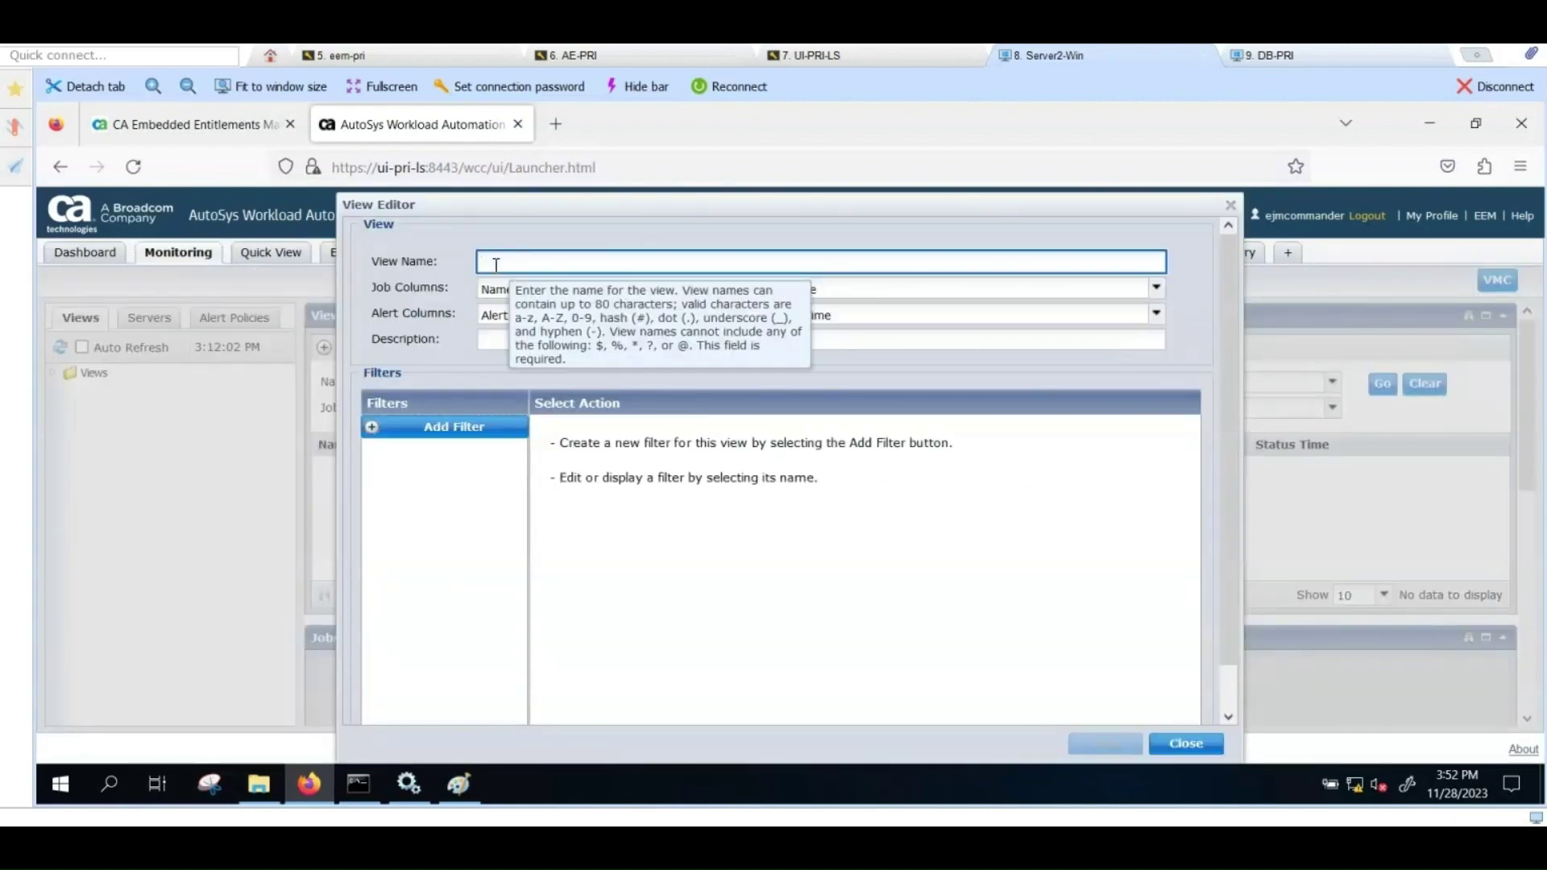
{"action": "type", "text": "All"}
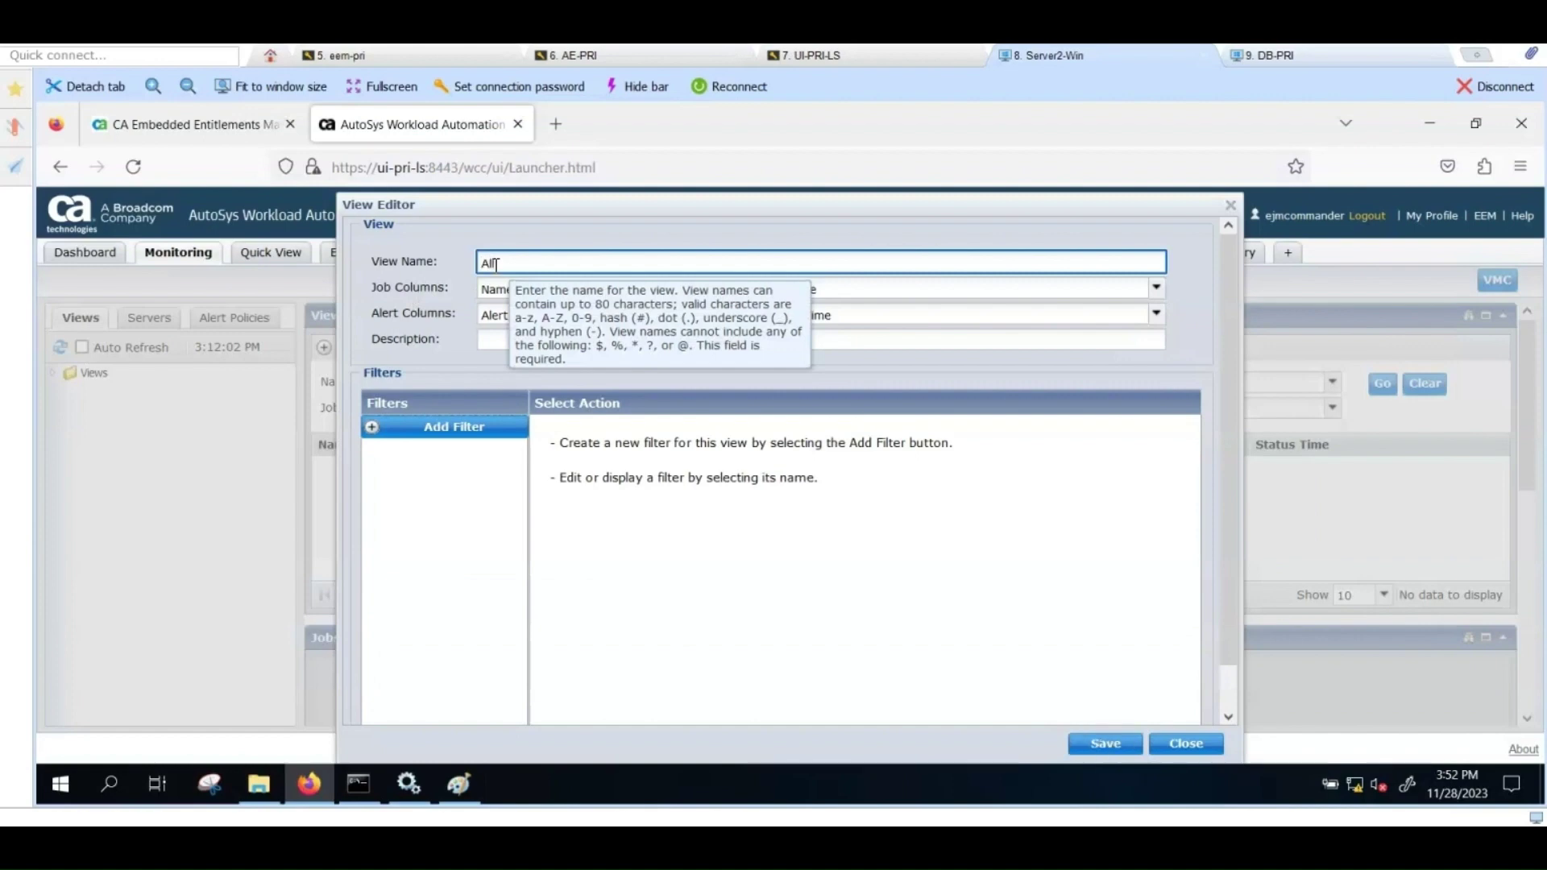
{"action": "type", "text": "Jobs"}
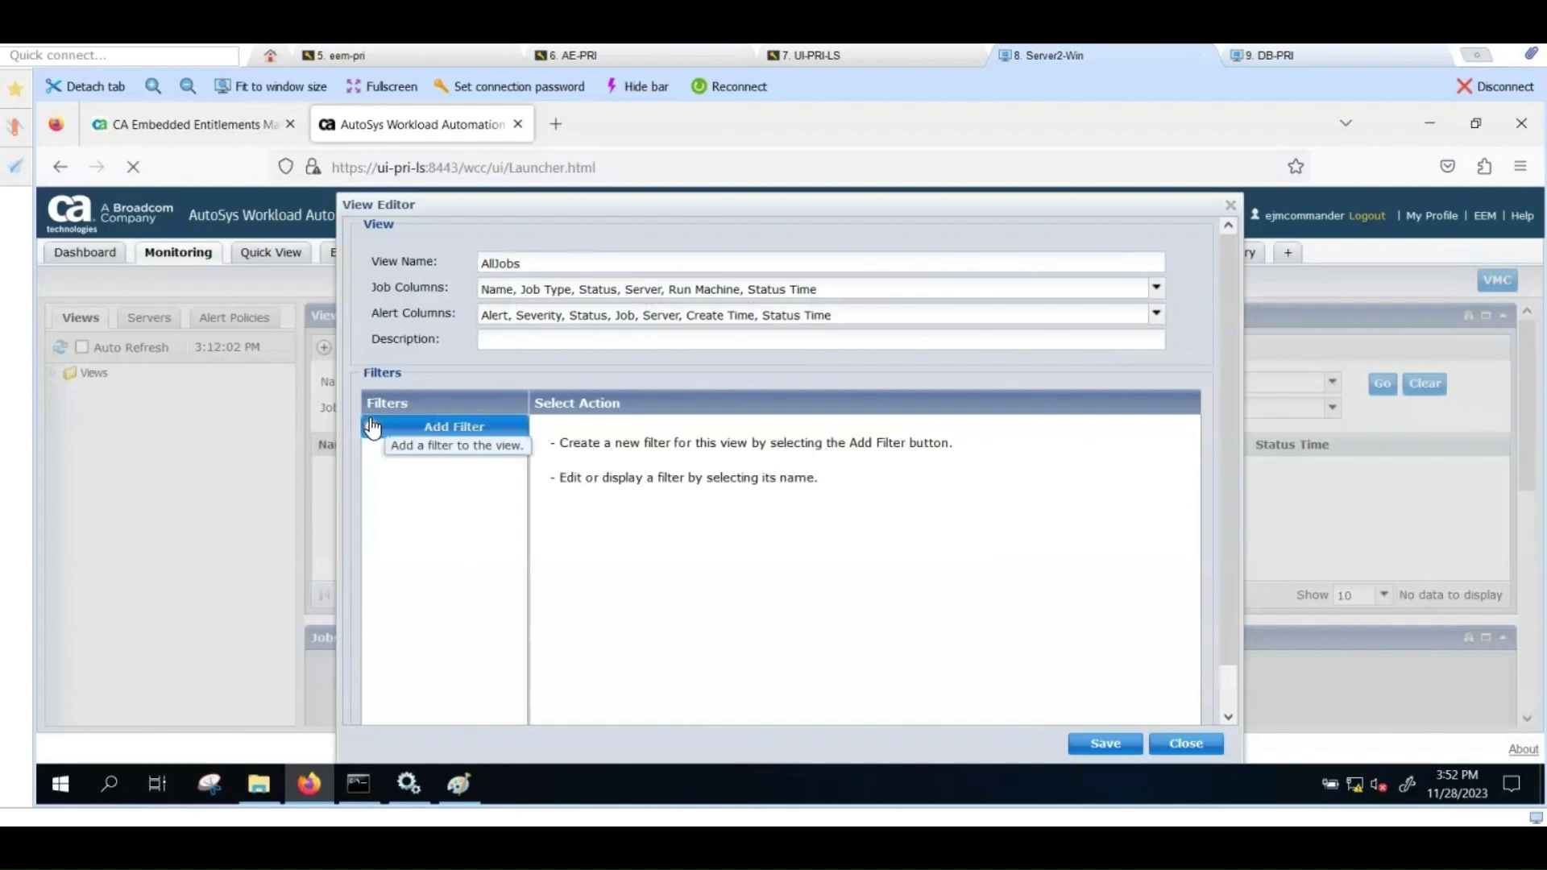
{"action": "left_click", "coordinate": [418, 427]}
{"action": "left_click", "coordinate": [1169, 442]}
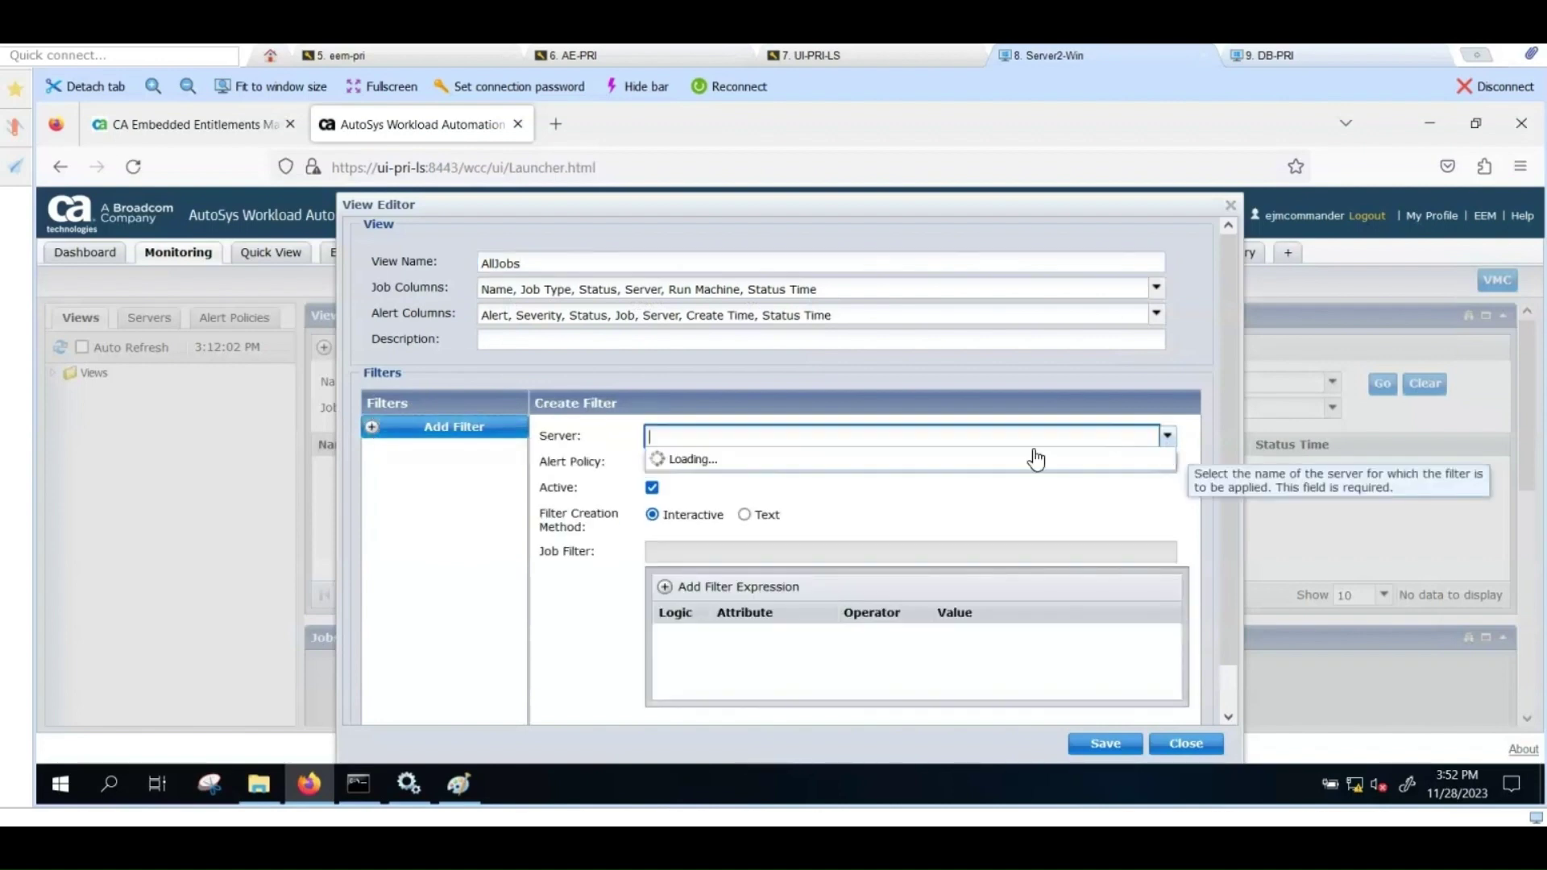
{"action": "left_click", "coordinate": [807, 472]}
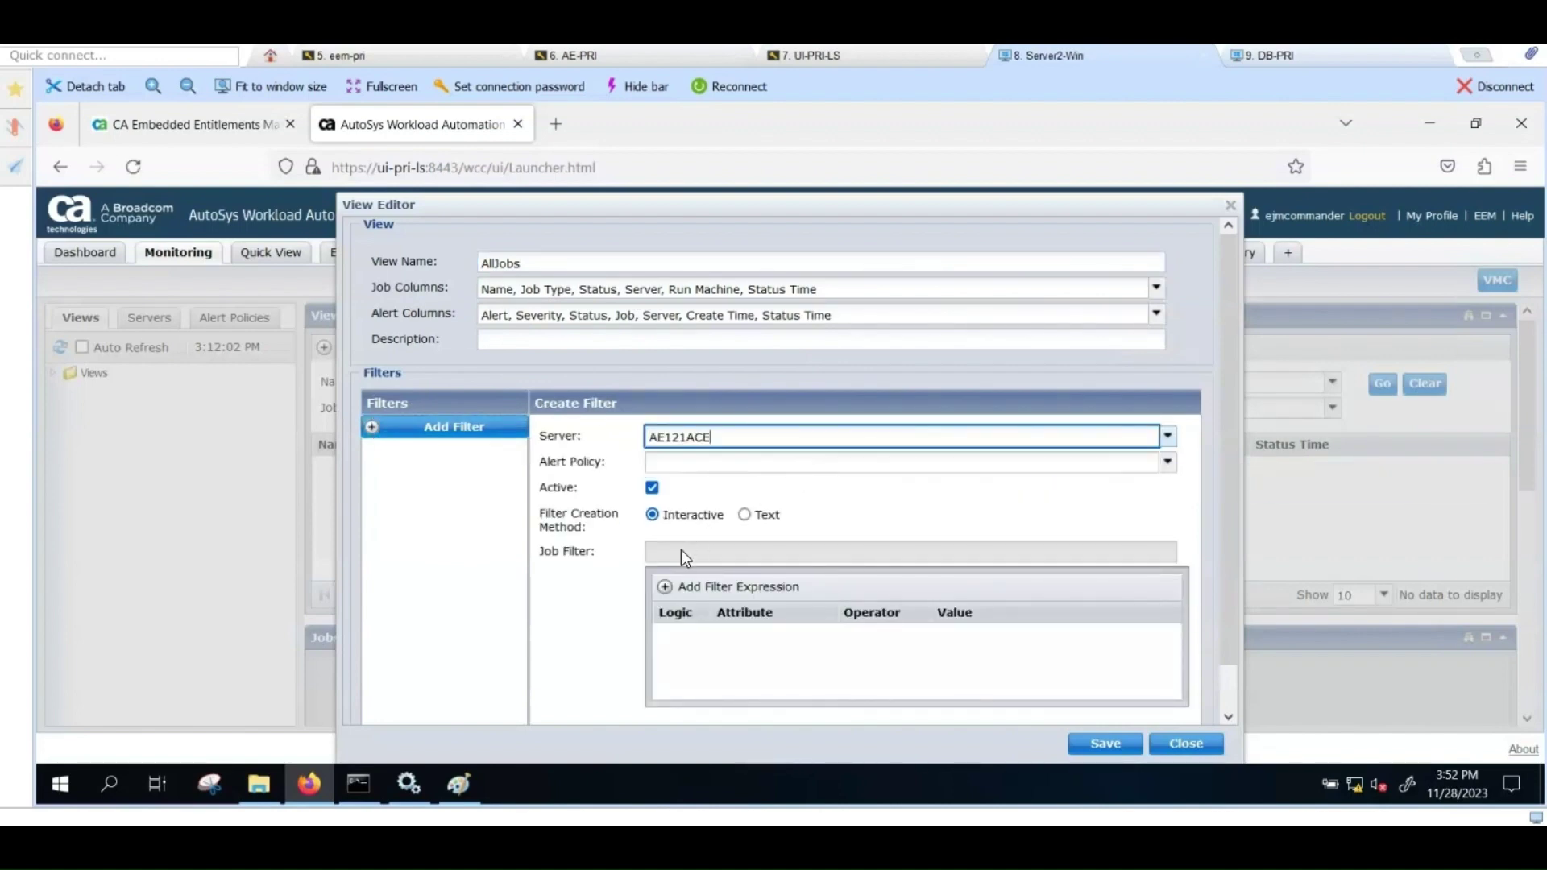
Step: Add the filter expression job_name LIKE *, save the filter and view, and open AllJobs
{"action": "left_click", "coordinate": [692, 589]}
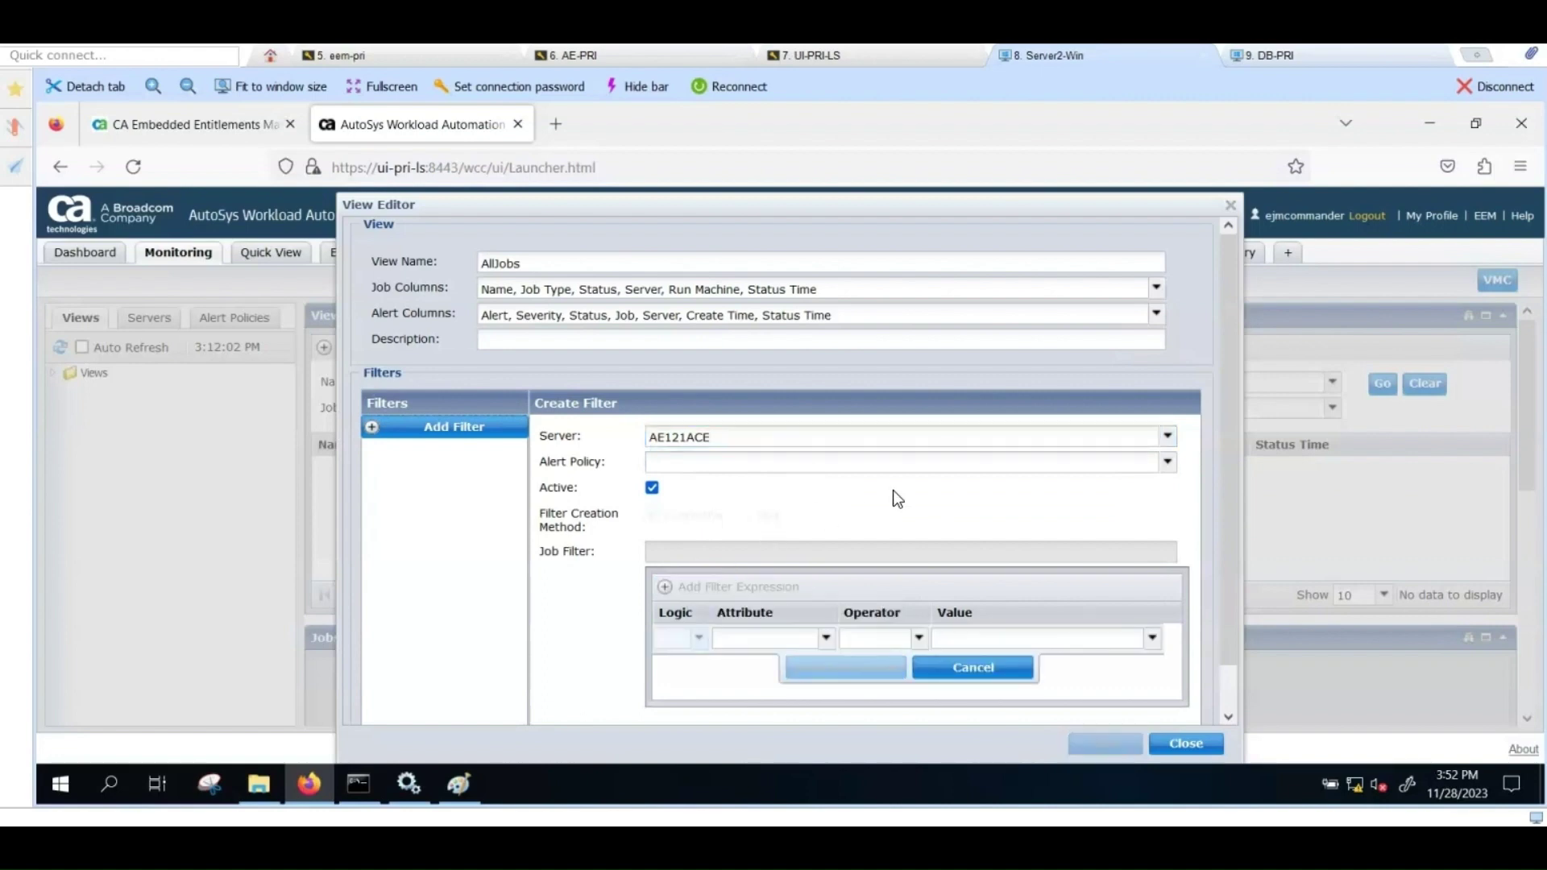
{"action": "scroll", "coordinate": [892, 490], "scroll_direction": "down", "scroll_amount": 1}
{"action": "left_click", "coordinate": [825, 593]}
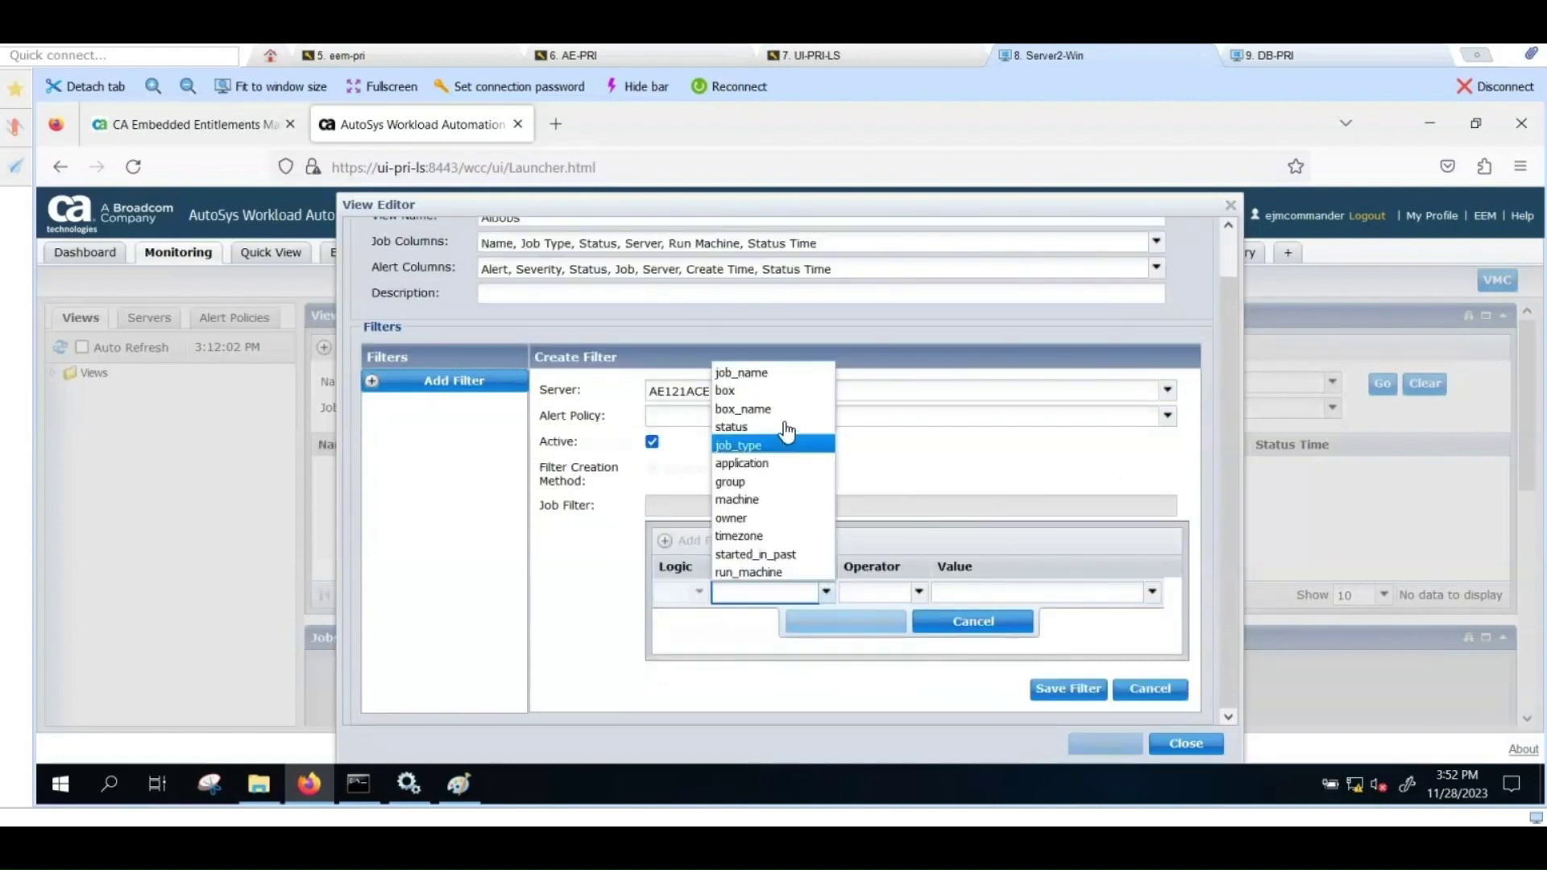
{"action": "left_click", "coordinate": [781, 382]}
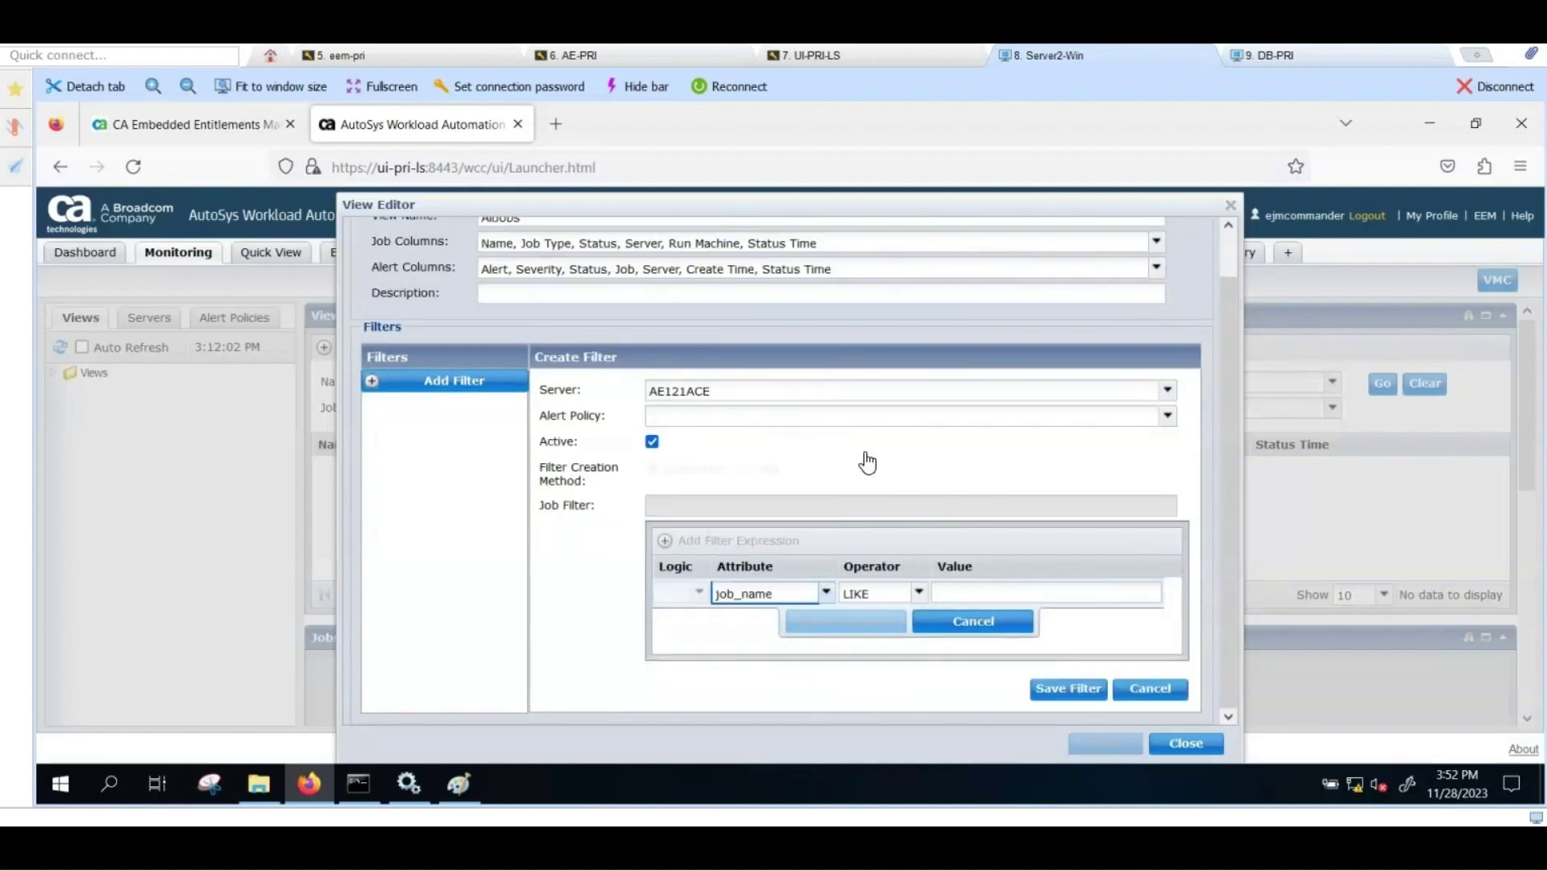
{"action": "left_click", "coordinate": [952, 593]}
{"action": "type", "text": "*"}
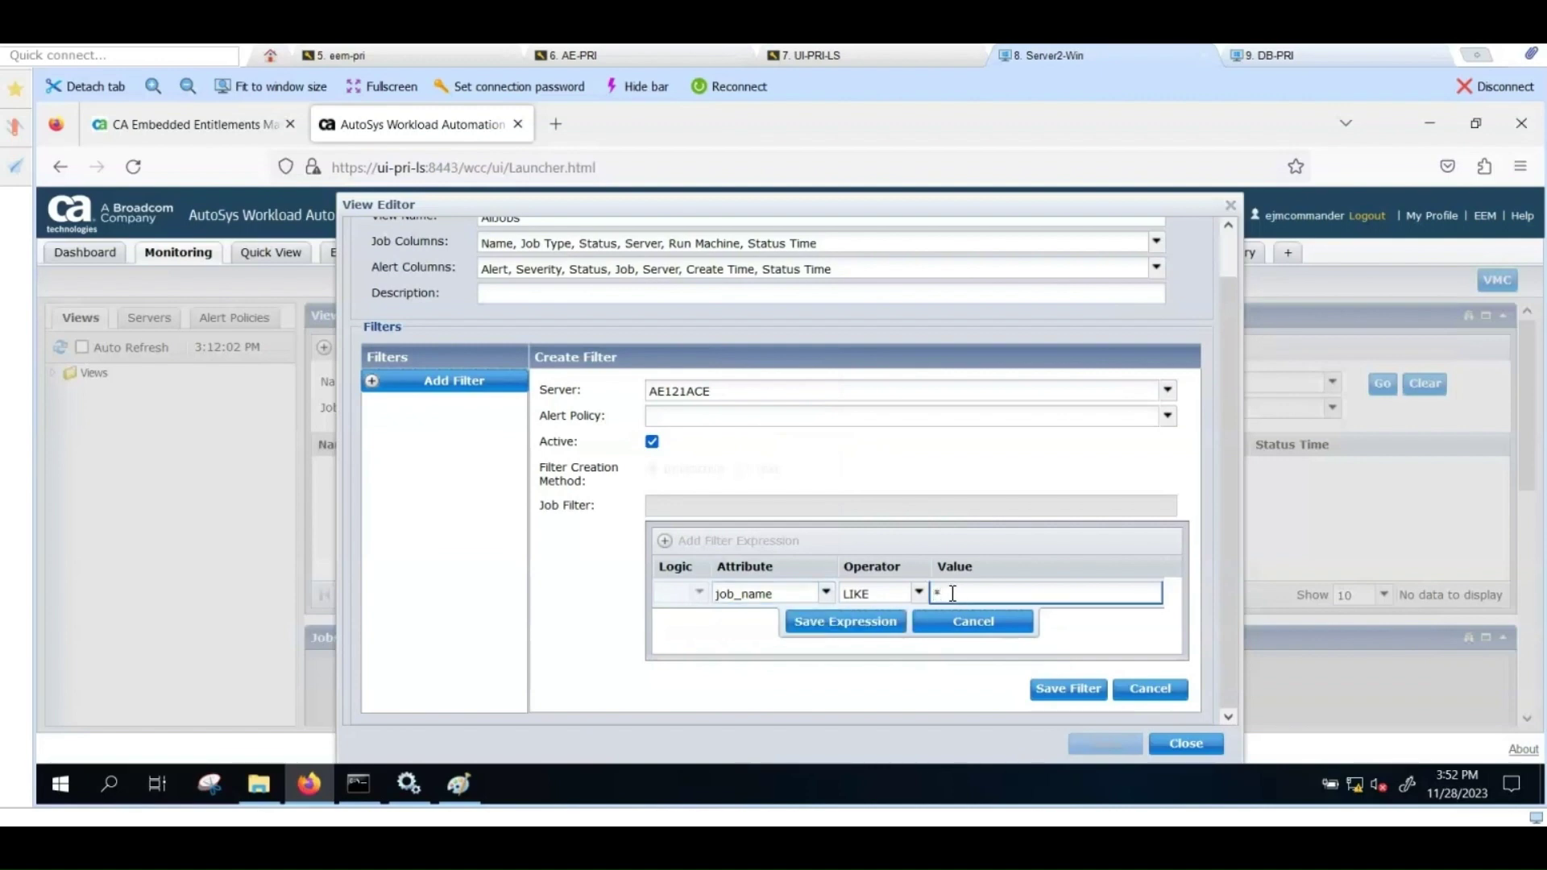
{"action": "left_click", "coordinate": [878, 617]}
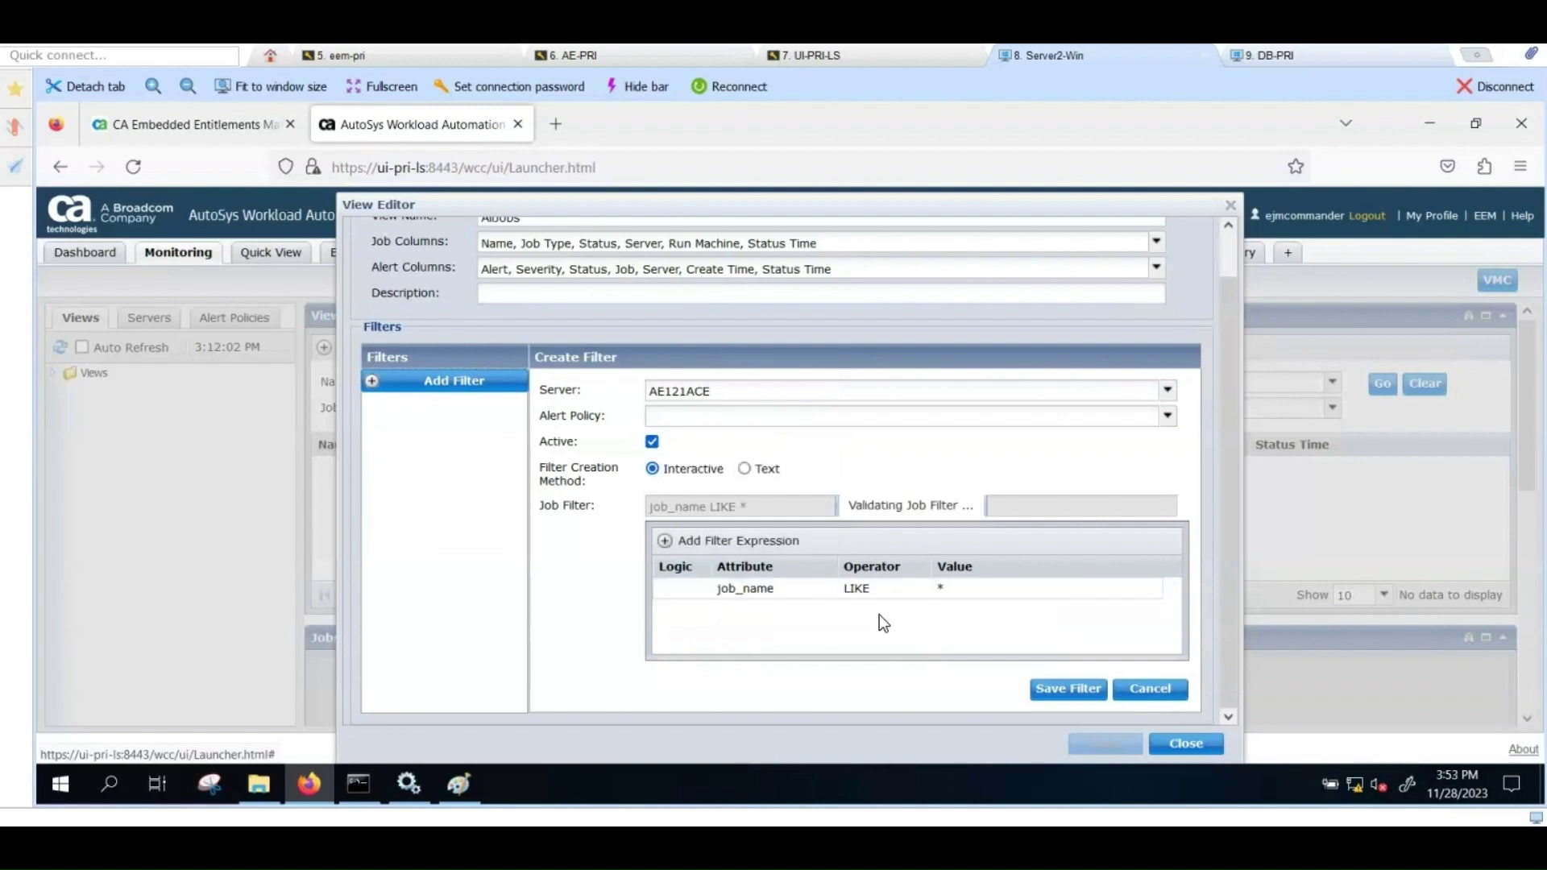
{"action": "left_click", "coordinate": [1064, 690]}
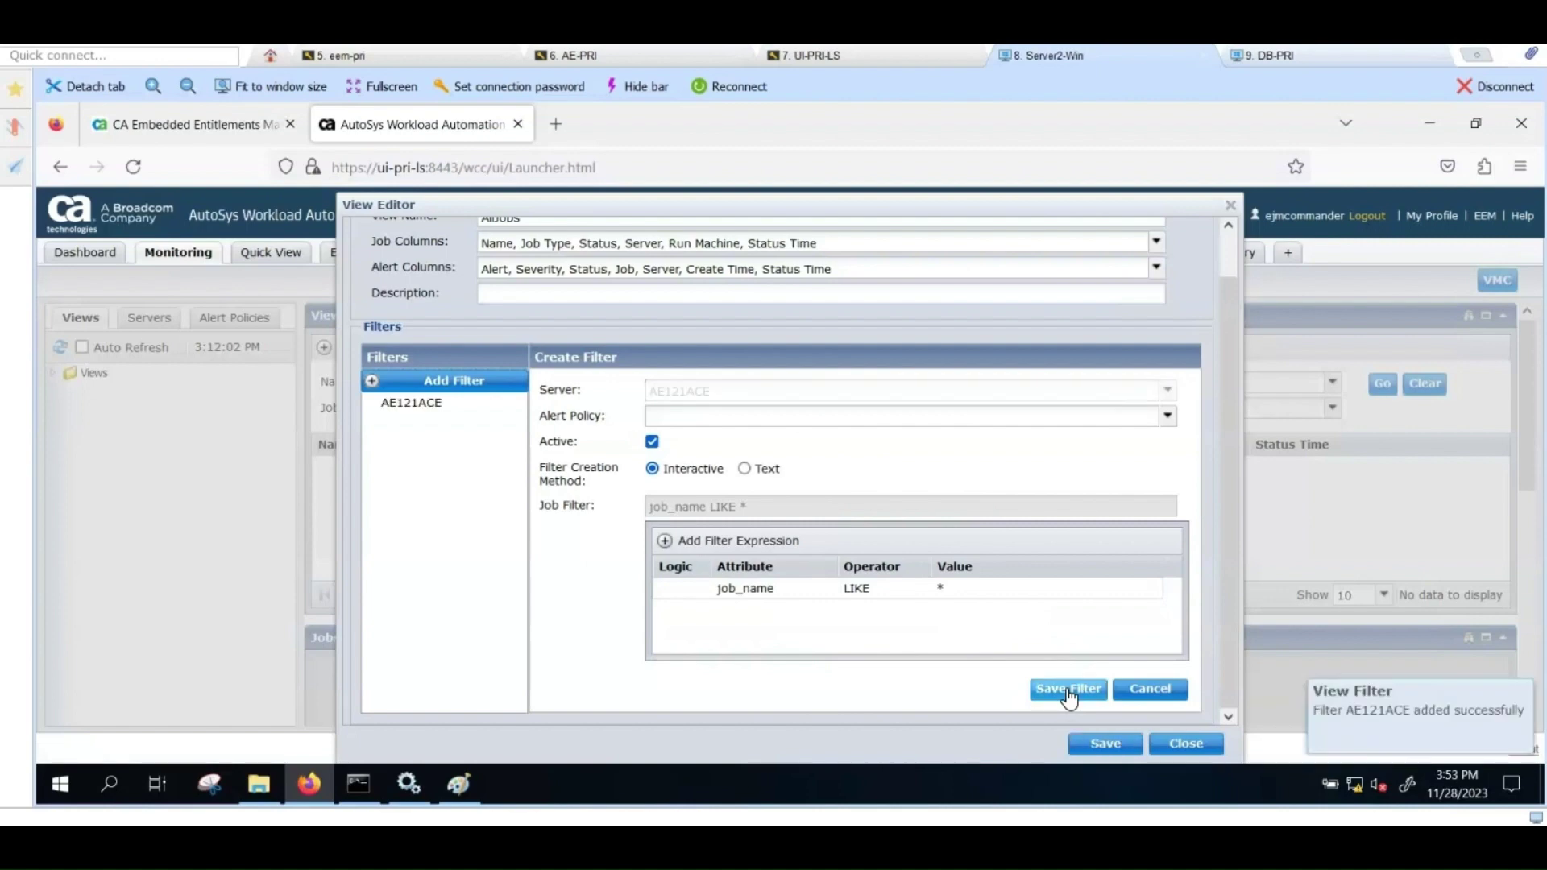
{"action": "left_click", "coordinate": [1094, 742]}
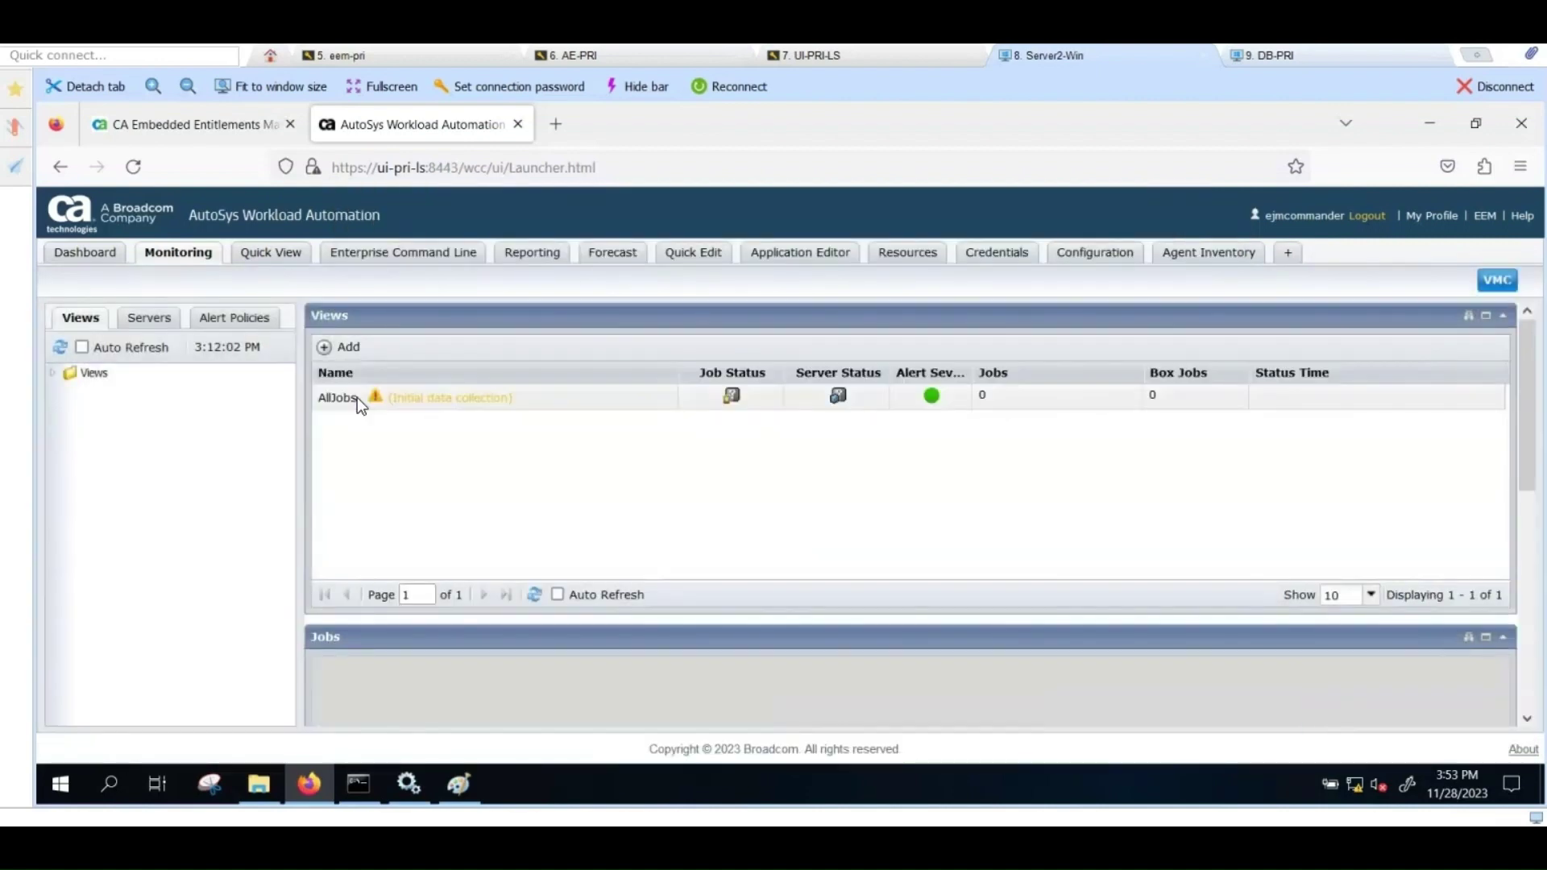
{"action": "double_click", "coordinate": [356, 398]}
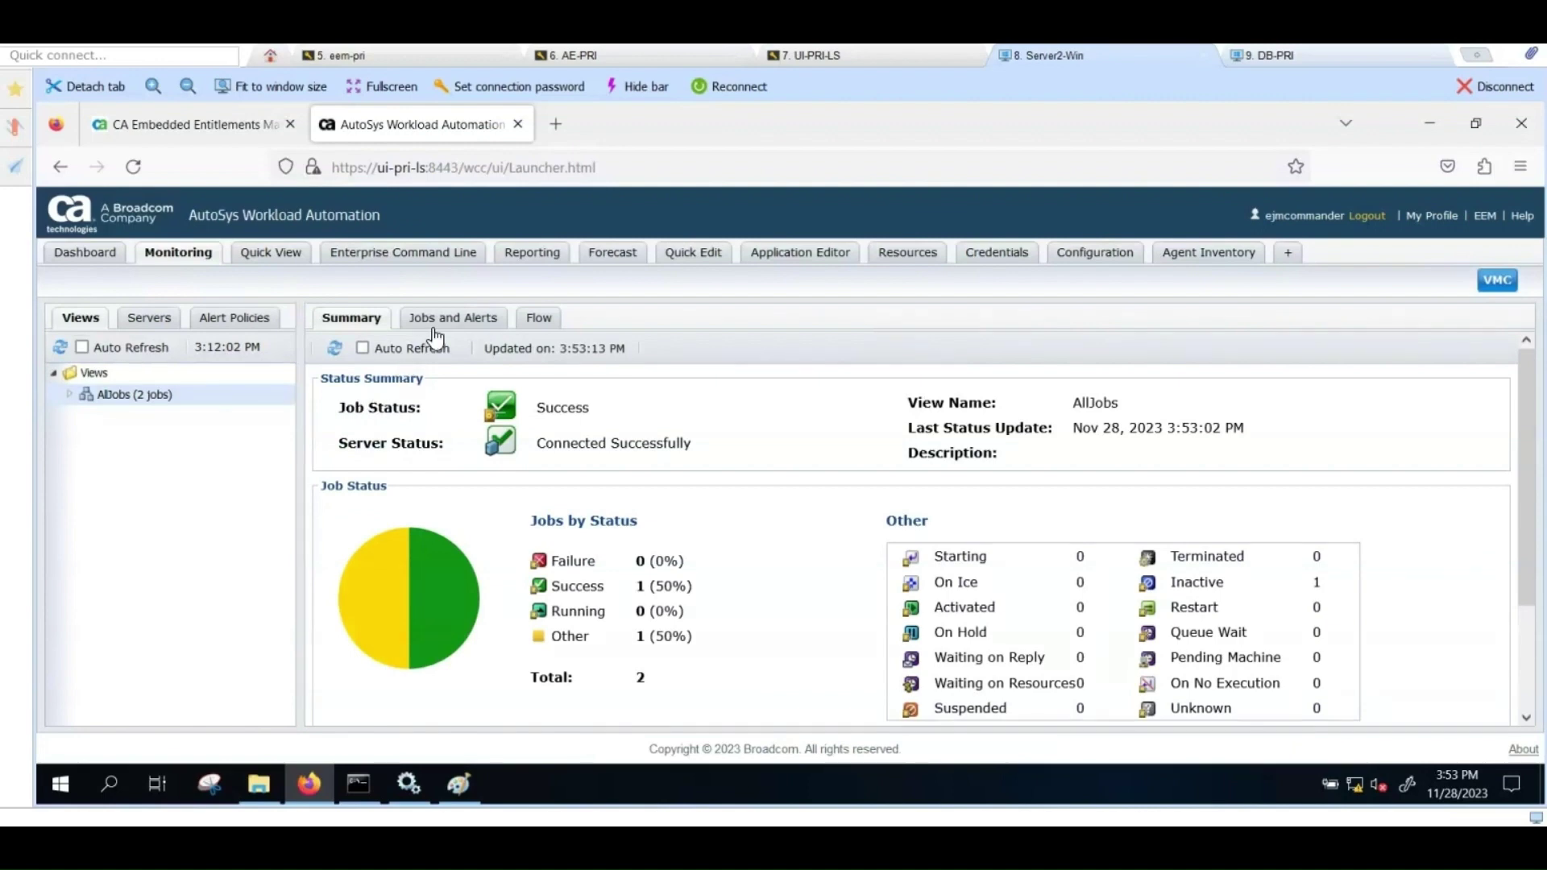
Step: Show the AllJobs job list and force-start test2, confirming the prompt
{"action": "left_click", "coordinate": [435, 319]}
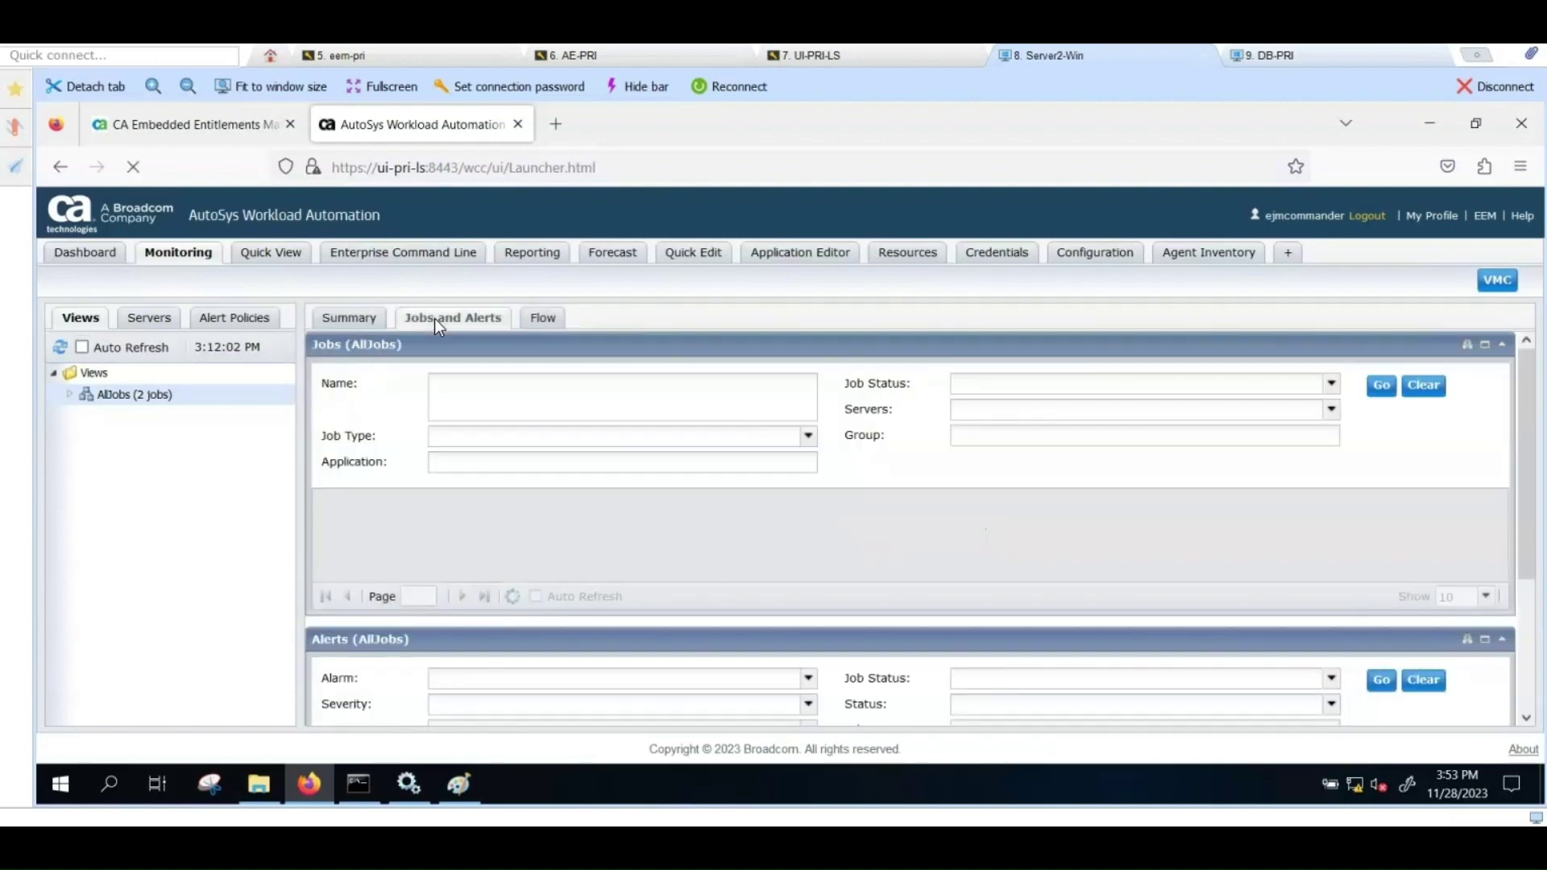
{"action": "left_click", "coordinate": [1466, 346]}
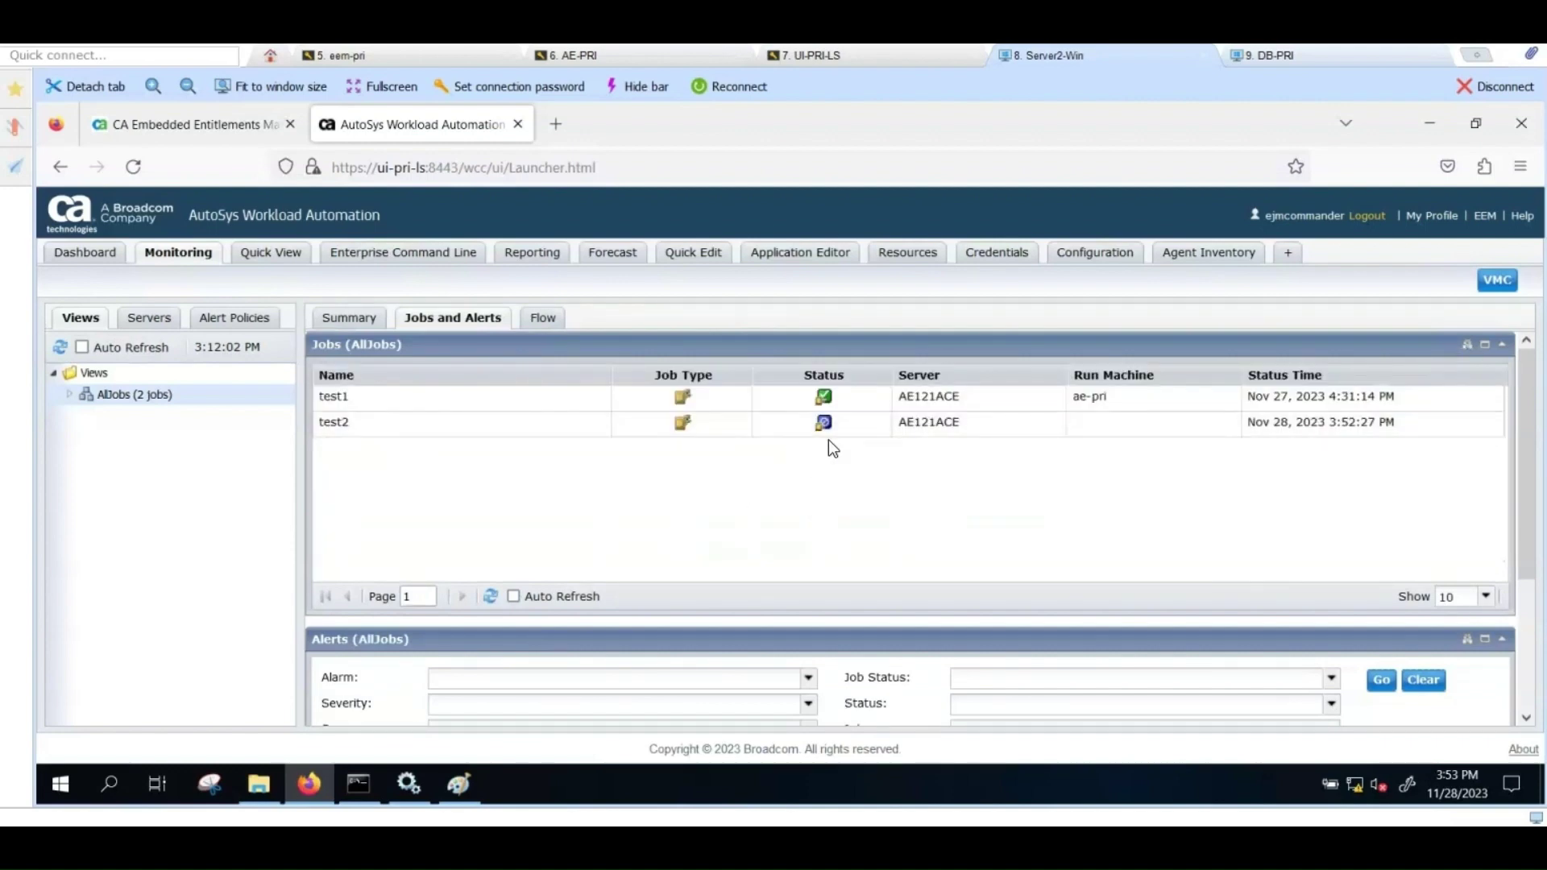
{"action": "right_click", "coordinate": [355, 431]}
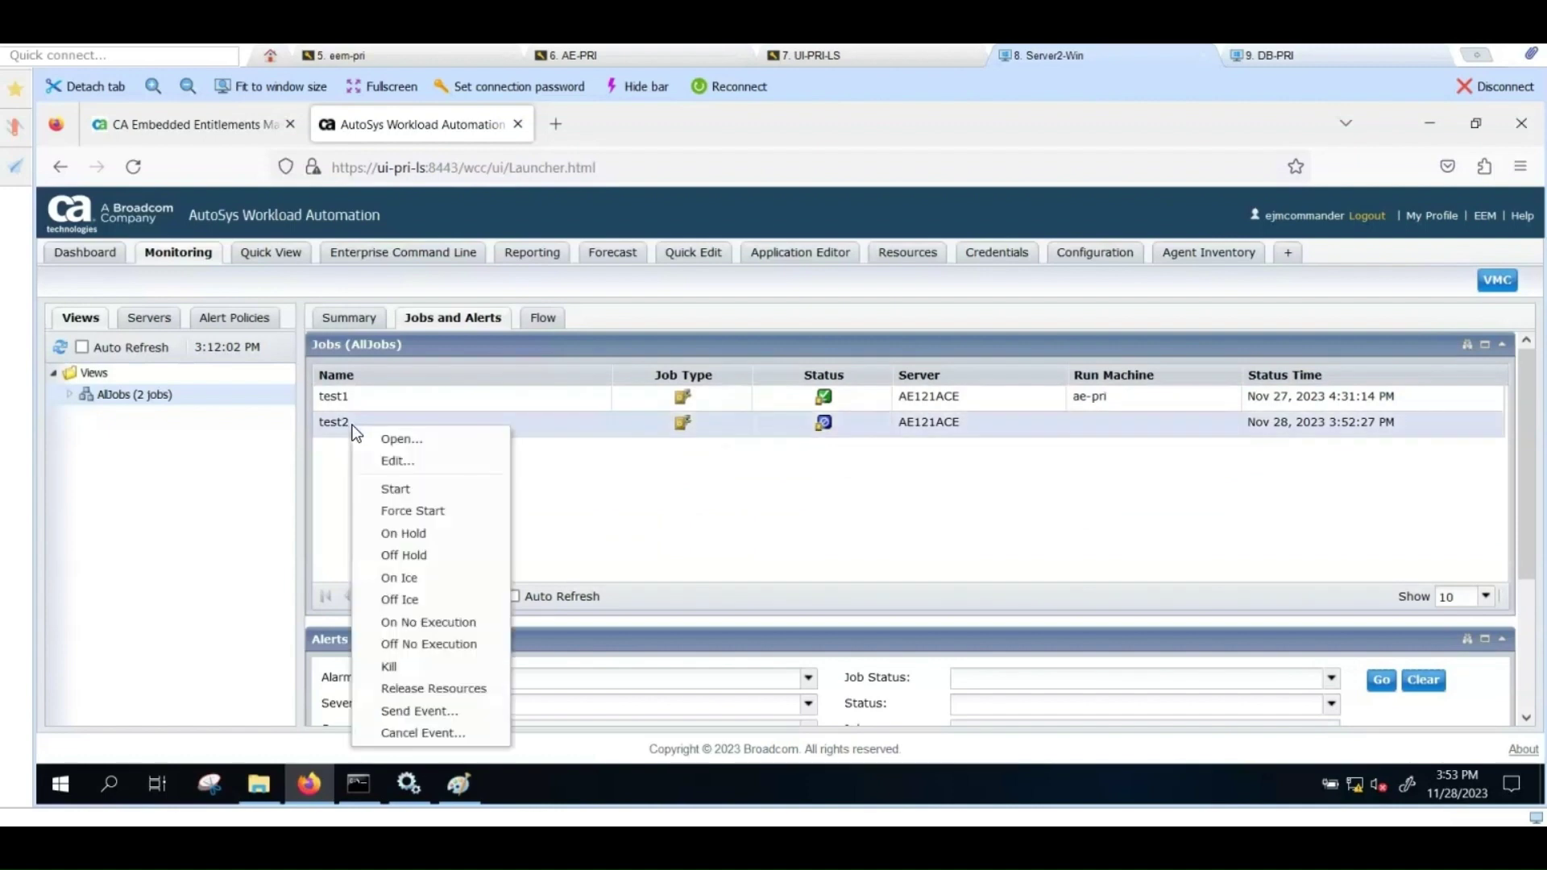
{"action": "left_click", "coordinate": [406, 510]}
{"action": "left_click", "coordinate": [723, 554]}
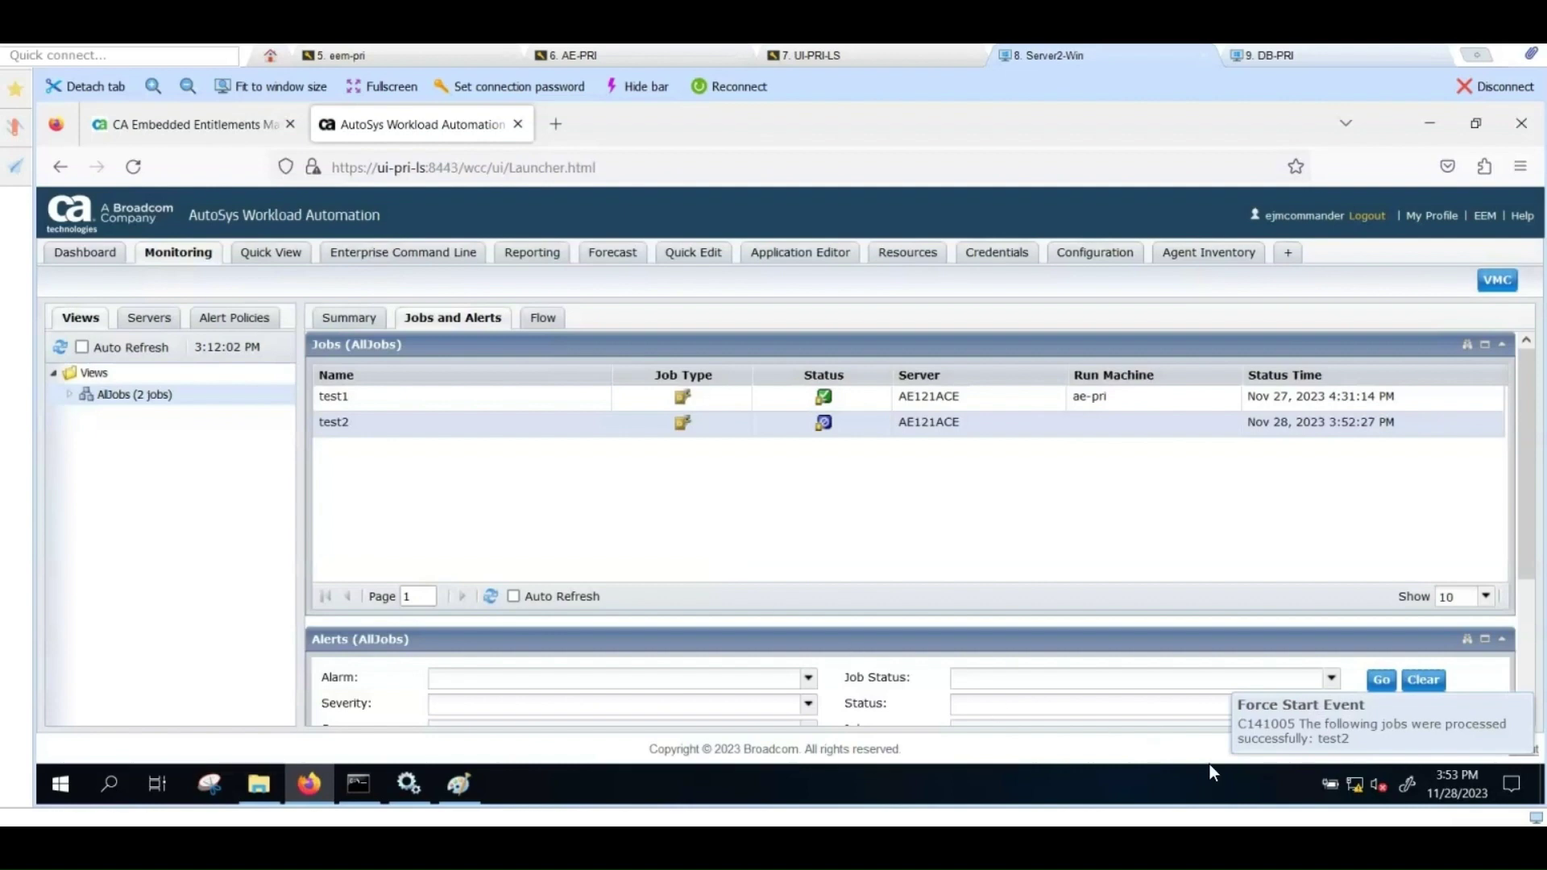
Step: Refresh the job list so test2 shows Success on ae-pri, then bring up its actions
{"action": "left_click", "coordinate": [490, 597]}
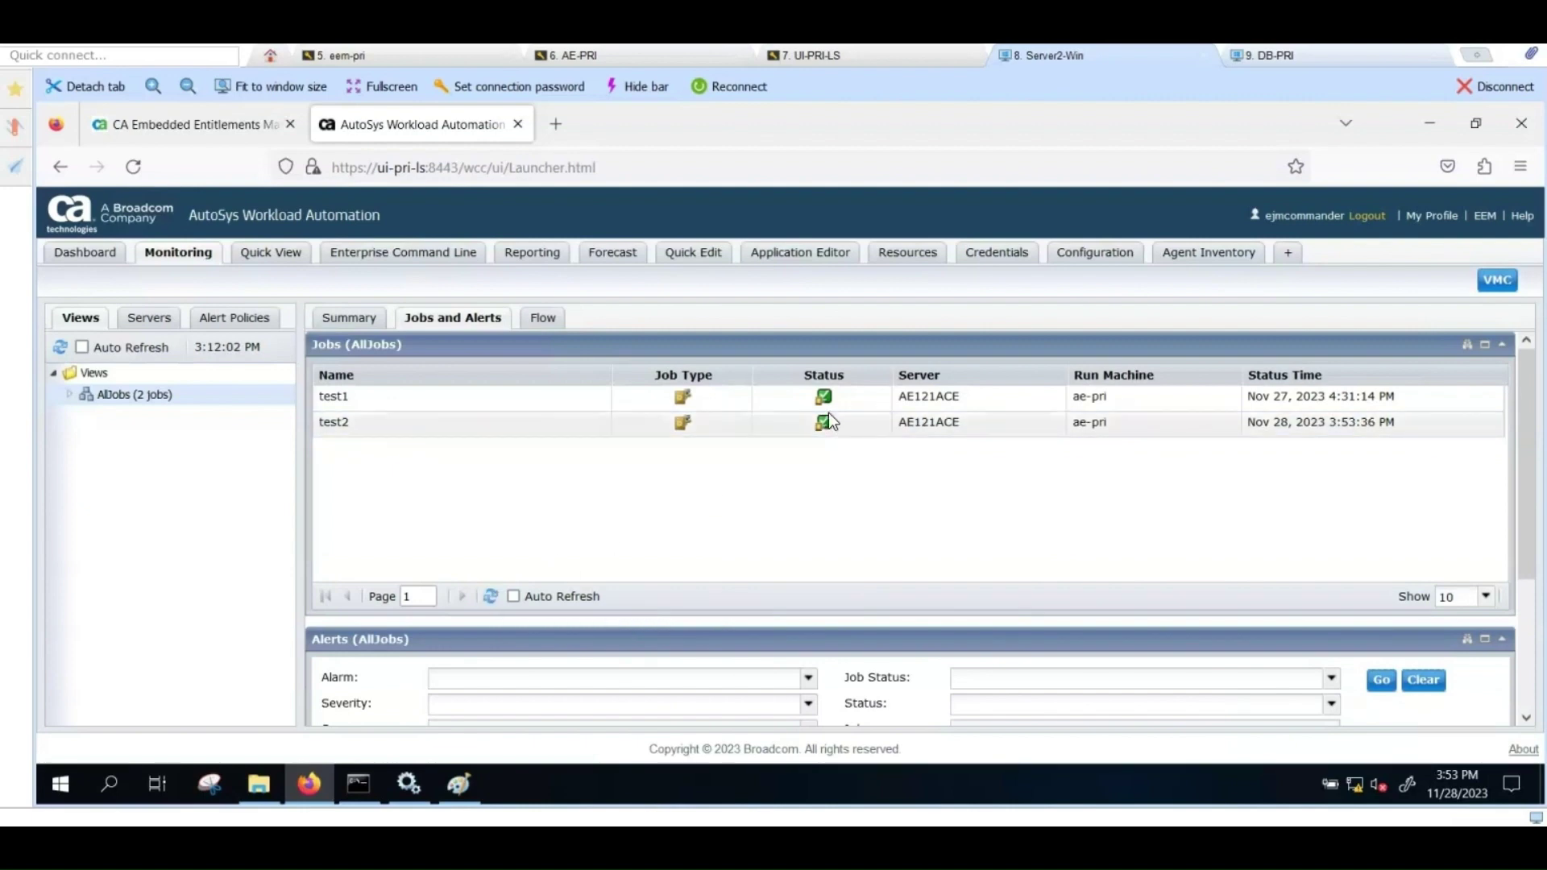
{"action": "mouse_move", "coordinate": [825, 416]}
{"action": "right_click", "coordinate": [345, 428]}
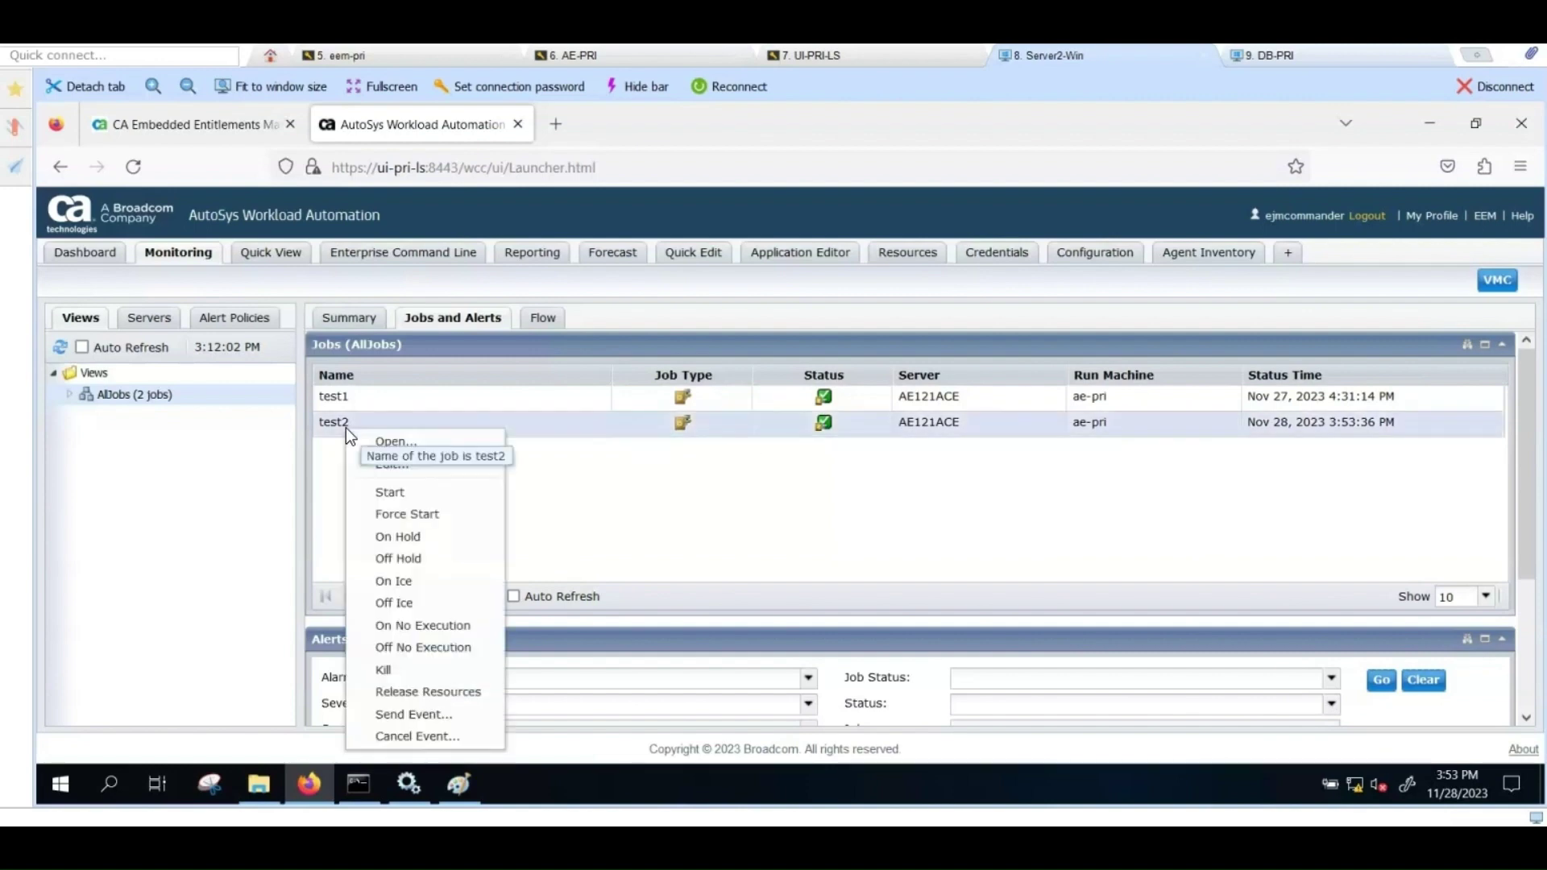
{"action": "left_click", "coordinate": [391, 441]}
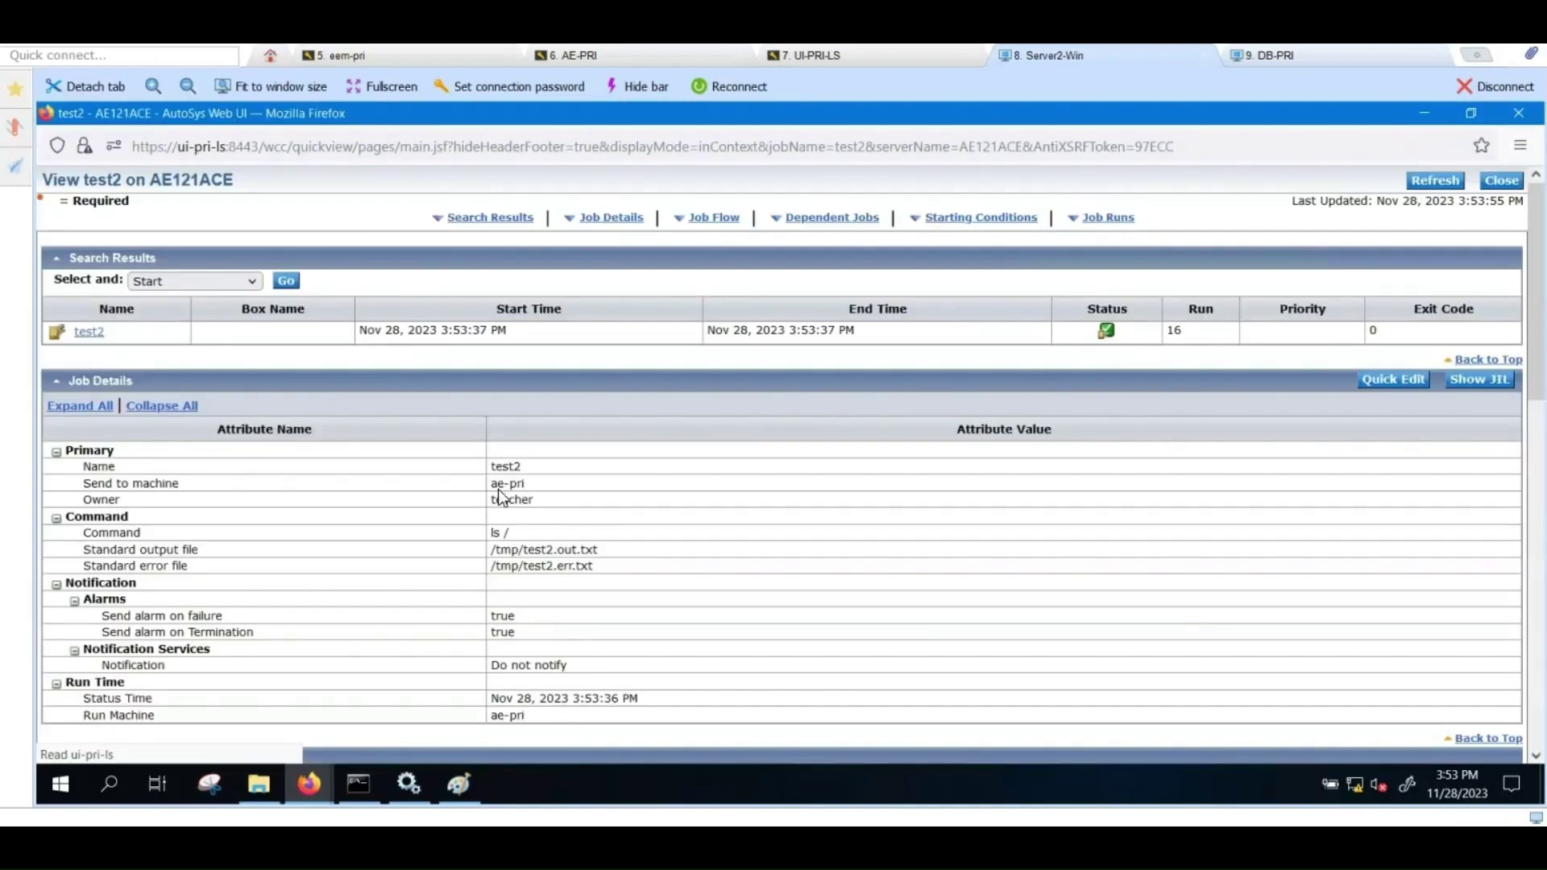
{"action": "scroll", "coordinate": [776, 516], "scroll_direction": "down", "scroll_amount": 2}
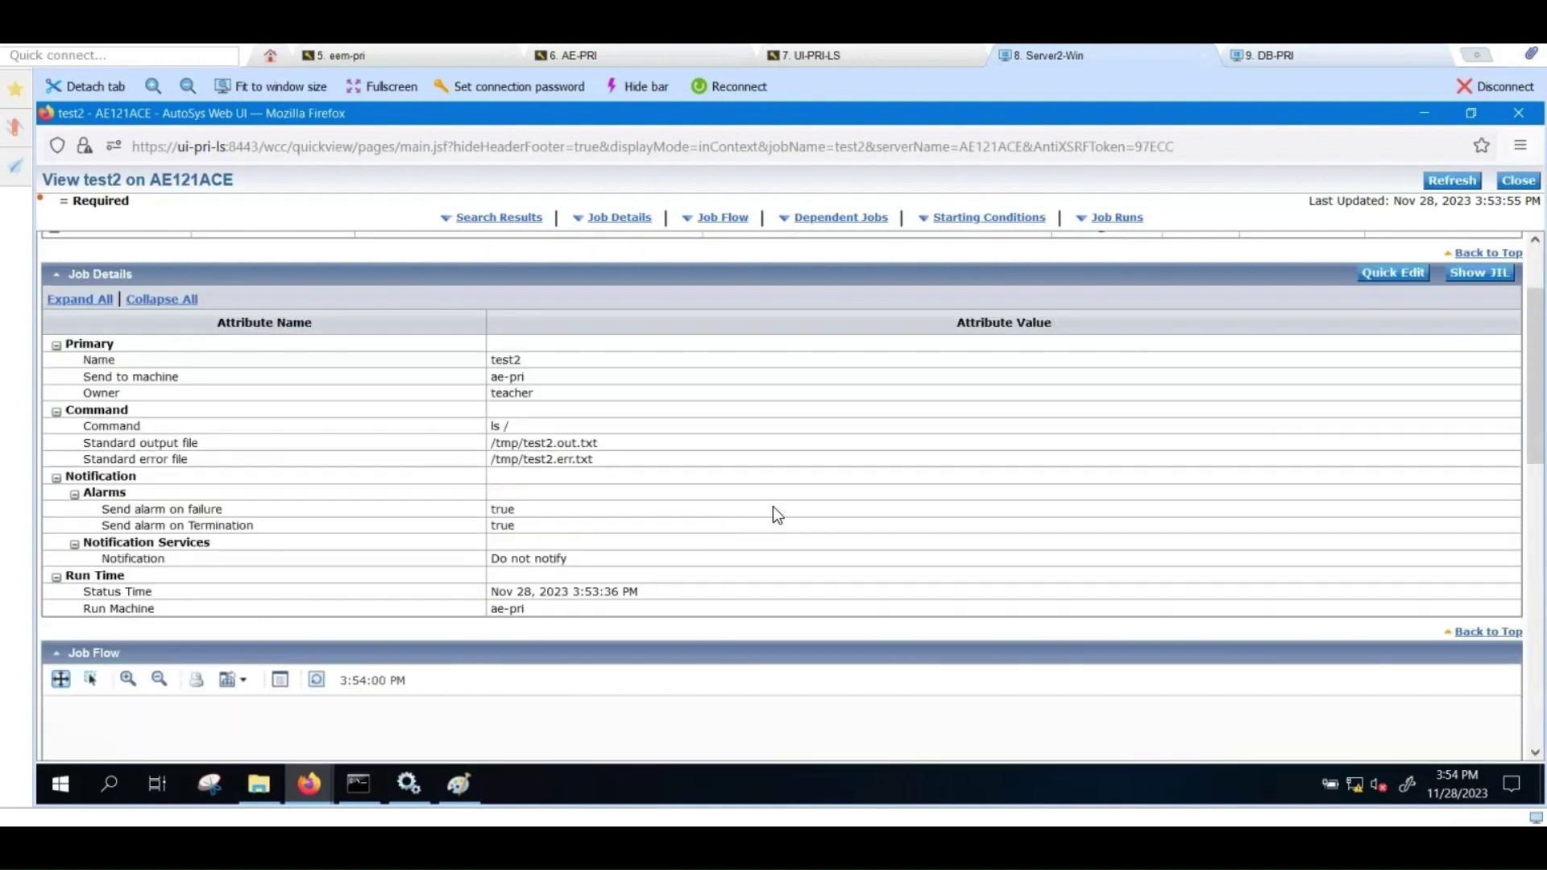
{"action": "scroll", "coordinate": [1247, 458], "scroll_direction": "down", "scroll_amount": 6}
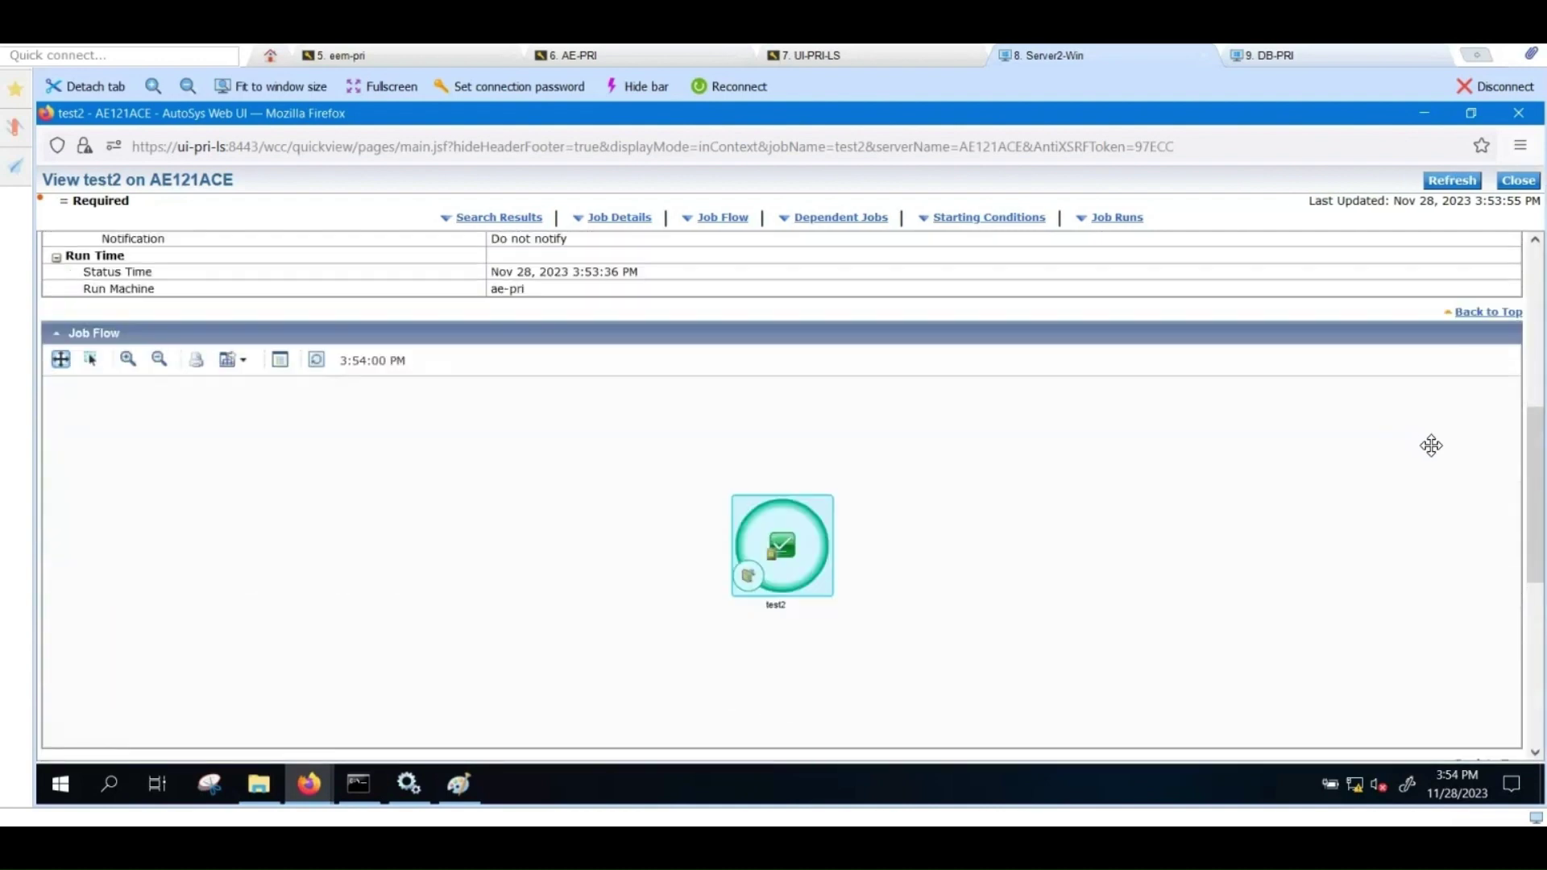
{"action": "scroll", "coordinate": [1536, 495], "scroll_direction": "down", "scroll_amount": 5}
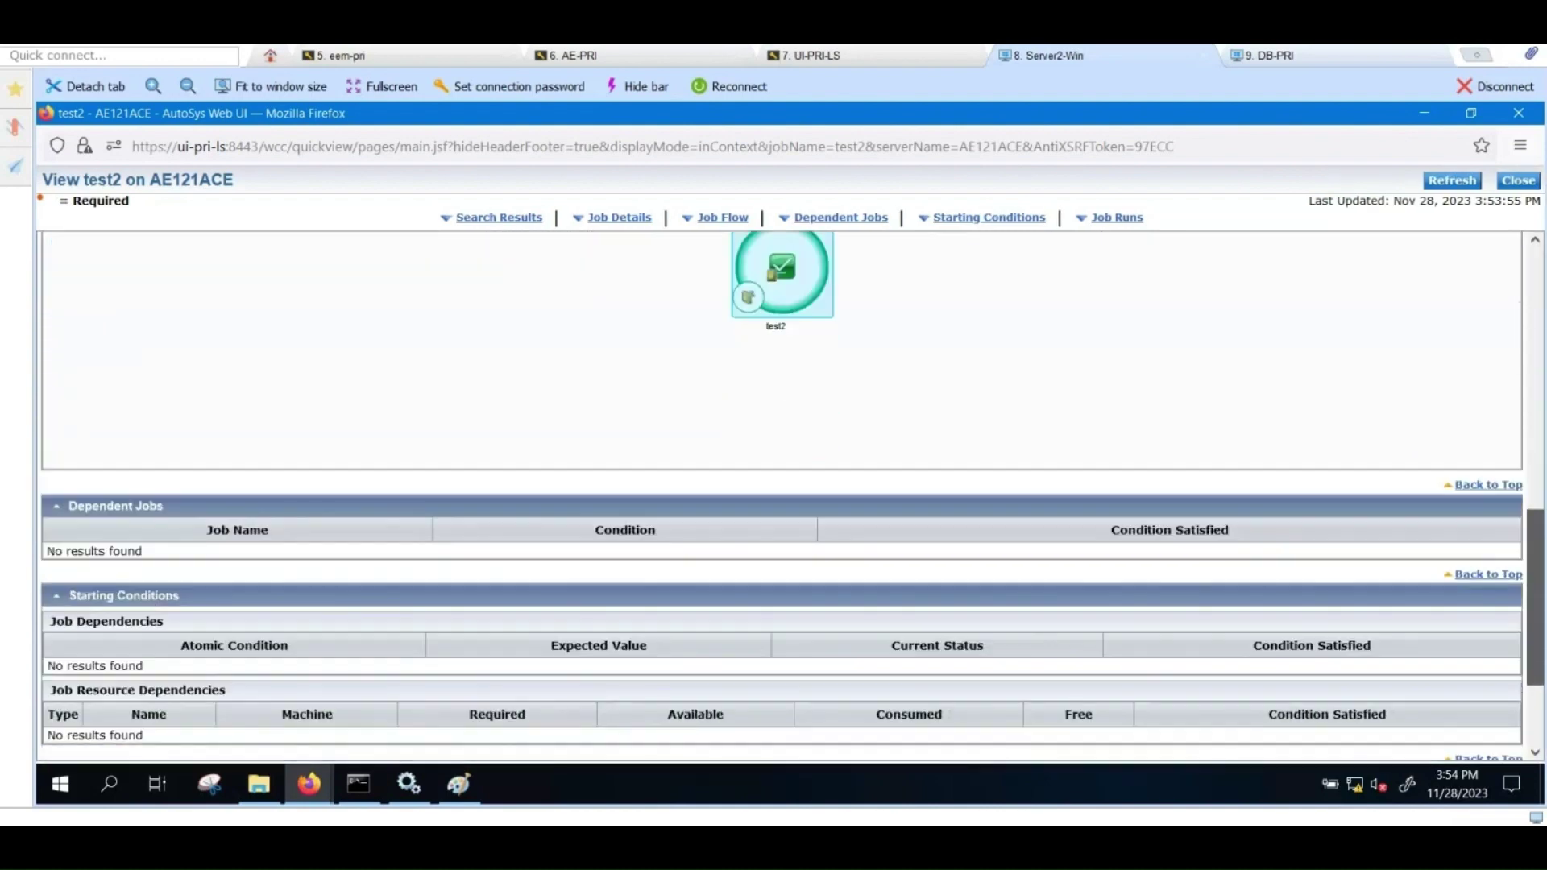
{"action": "scroll", "coordinate": [791, 495], "scroll_direction": "down", "scroll_amount": 3}
{"action": "scroll", "coordinate": [798, 567], "scroll_direction": "down", "scroll_amount": 1}
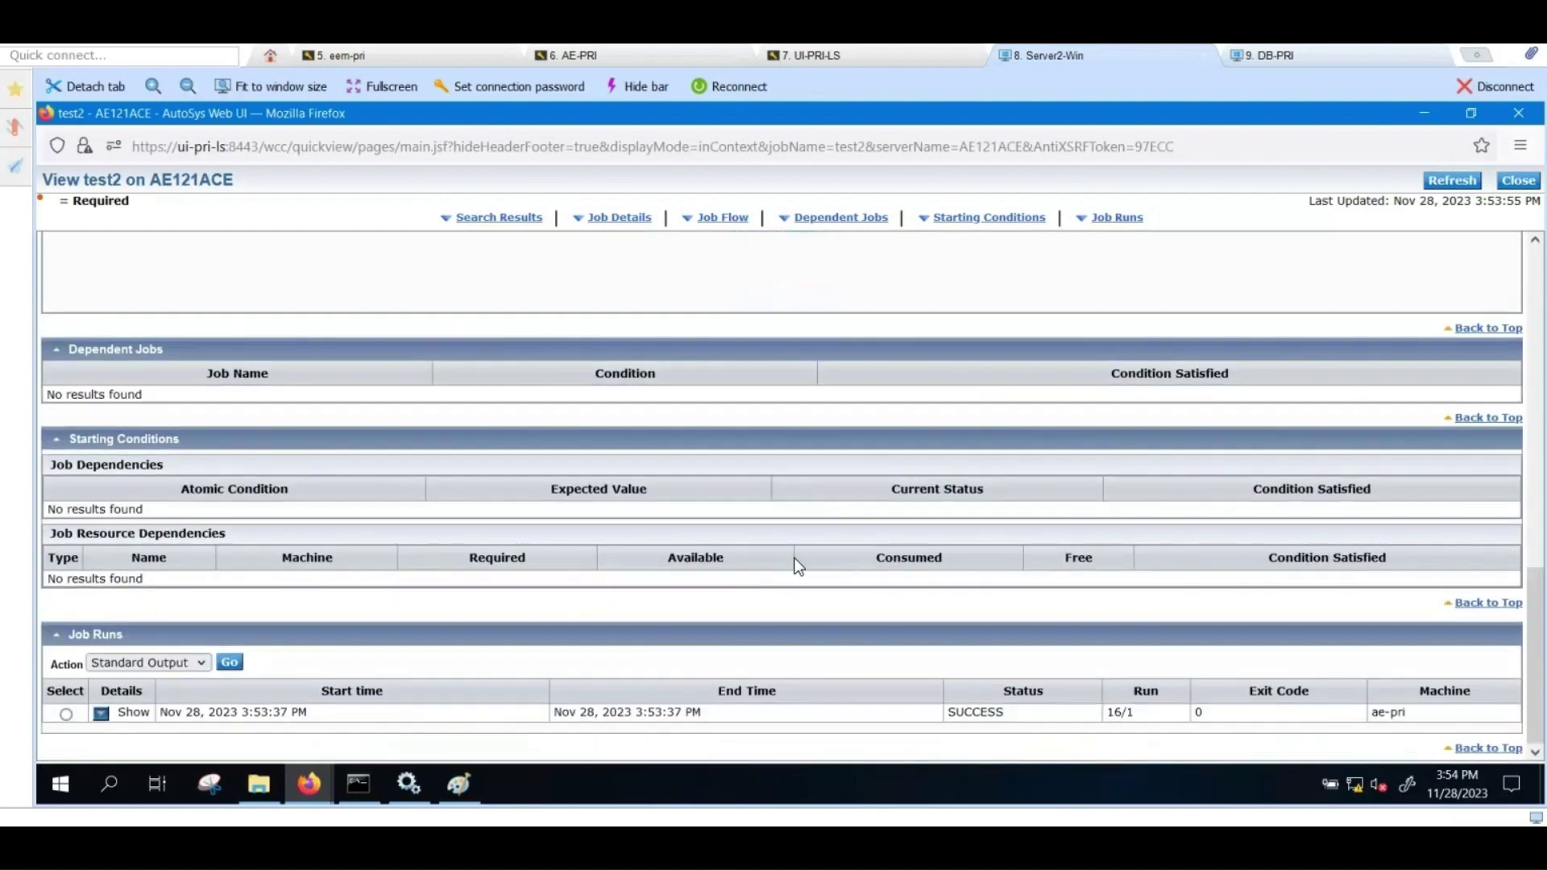
{"action": "left_click", "coordinate": [66, 713]}
{"action": "left_click", "coordinate": [230, 663]}
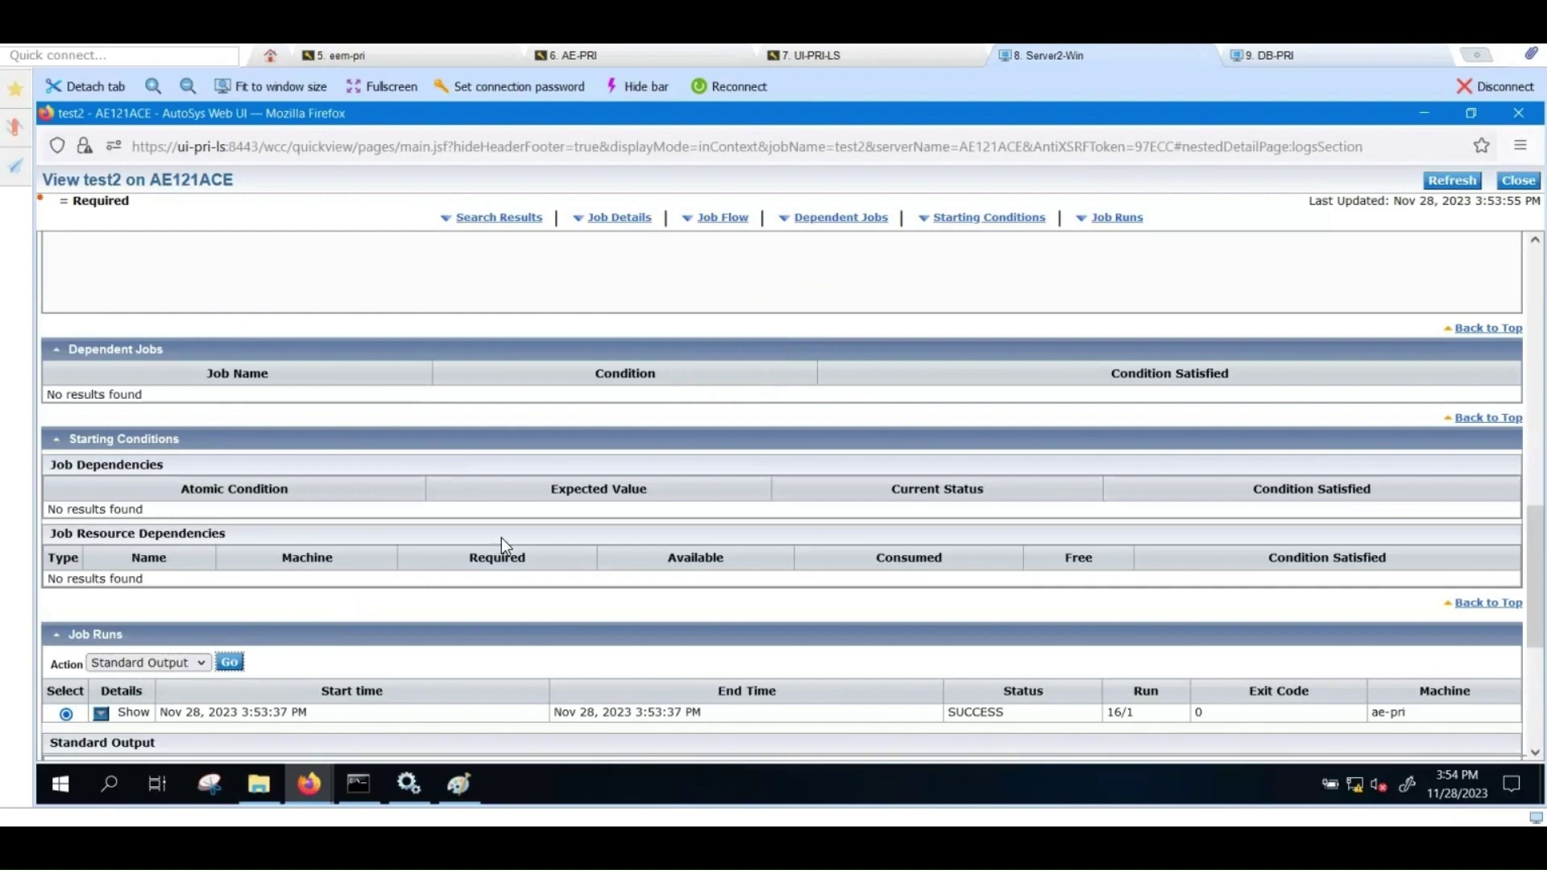
{"action": "scroll", "coordinate": [501, 539], "scroll_direction": "down", "scroll_amount": 4}
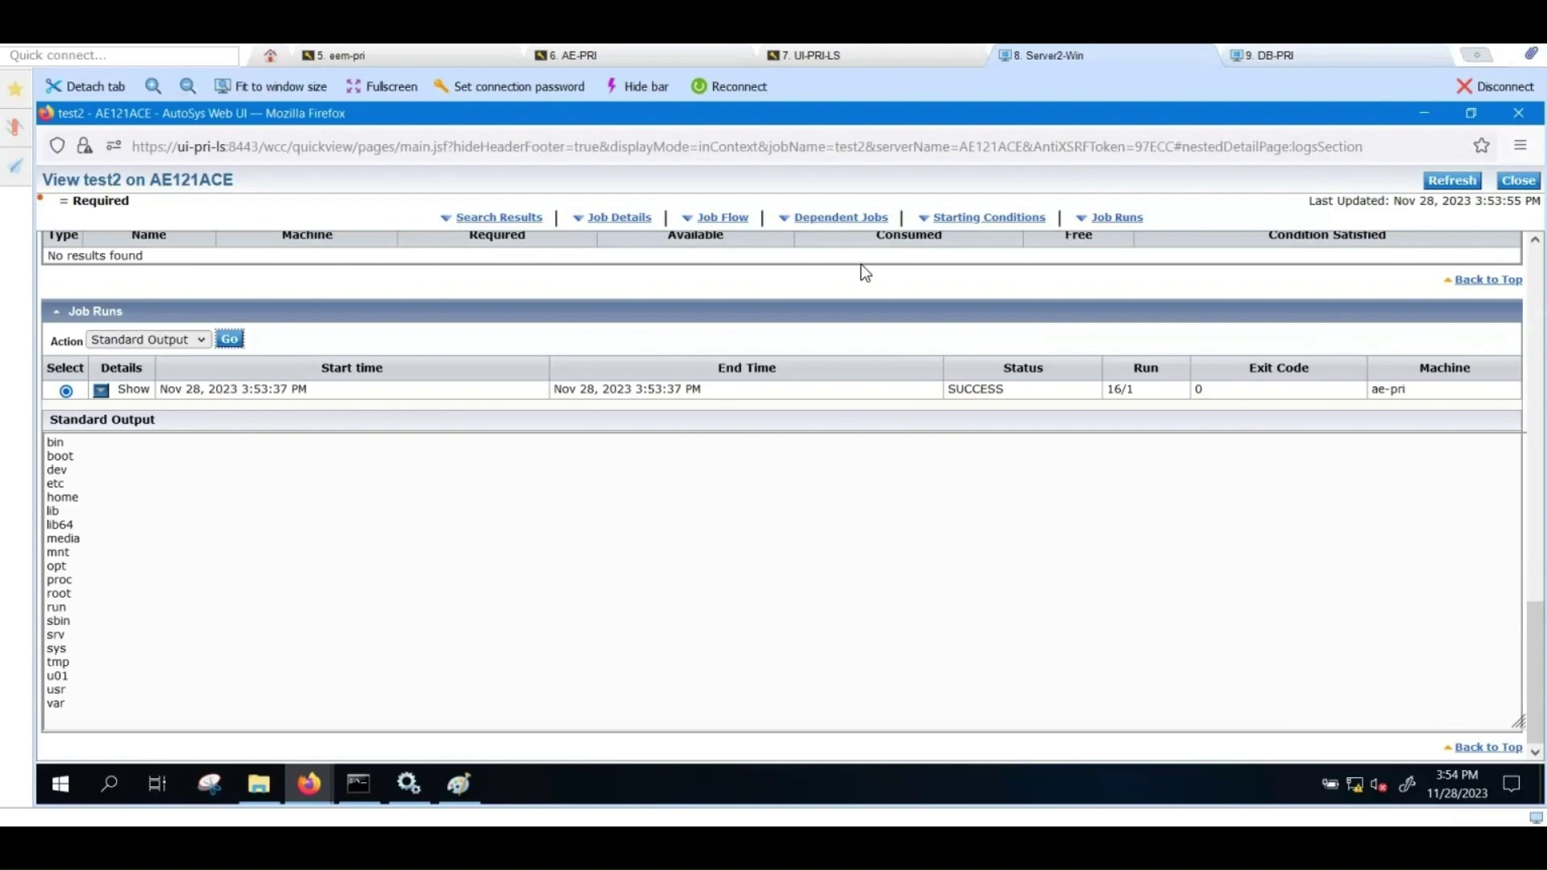
{"action": "left_click", "coordinate": [1518, 180]}
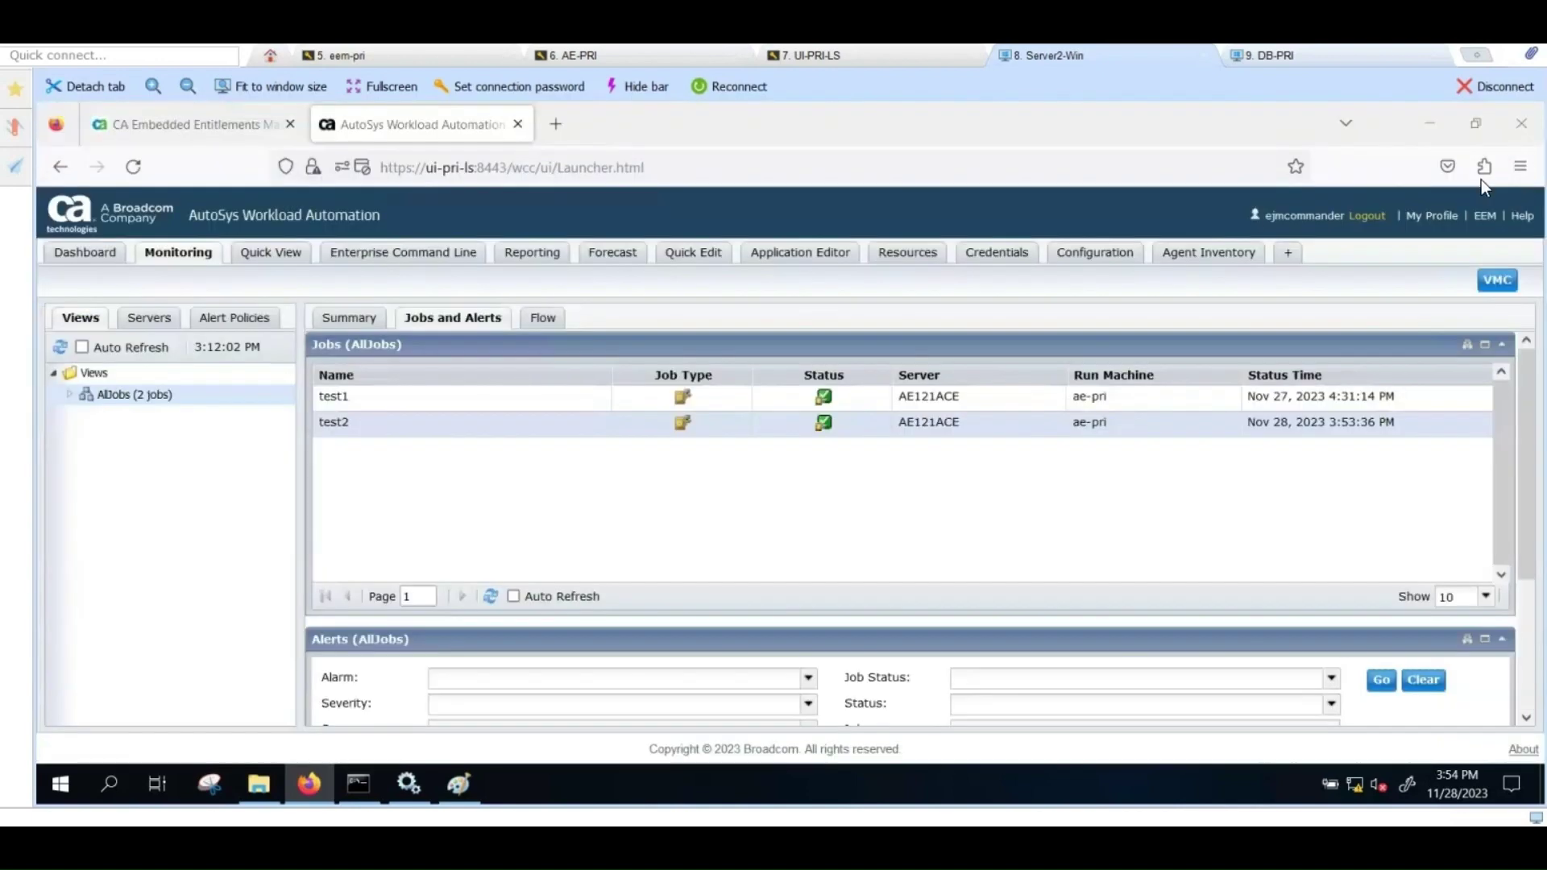
Step: Open AE121ACE's scheduler log from the Servers list, review it, and close it
{"action": "left_click", "coordinate": [153, 320]}
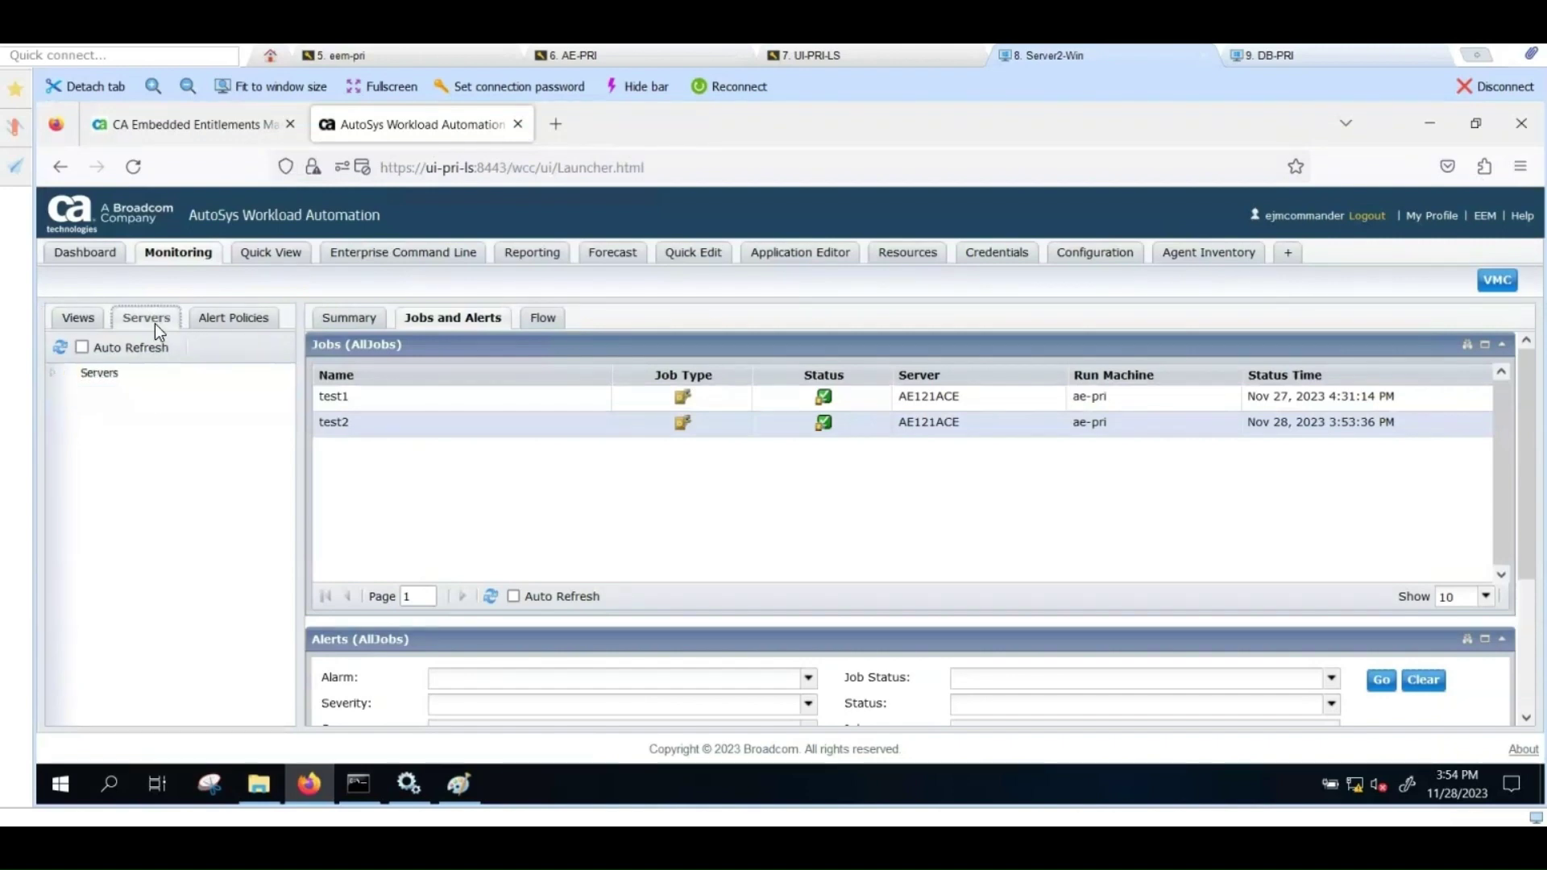
{"action": "left_click", "coordinate": [54, 374]}
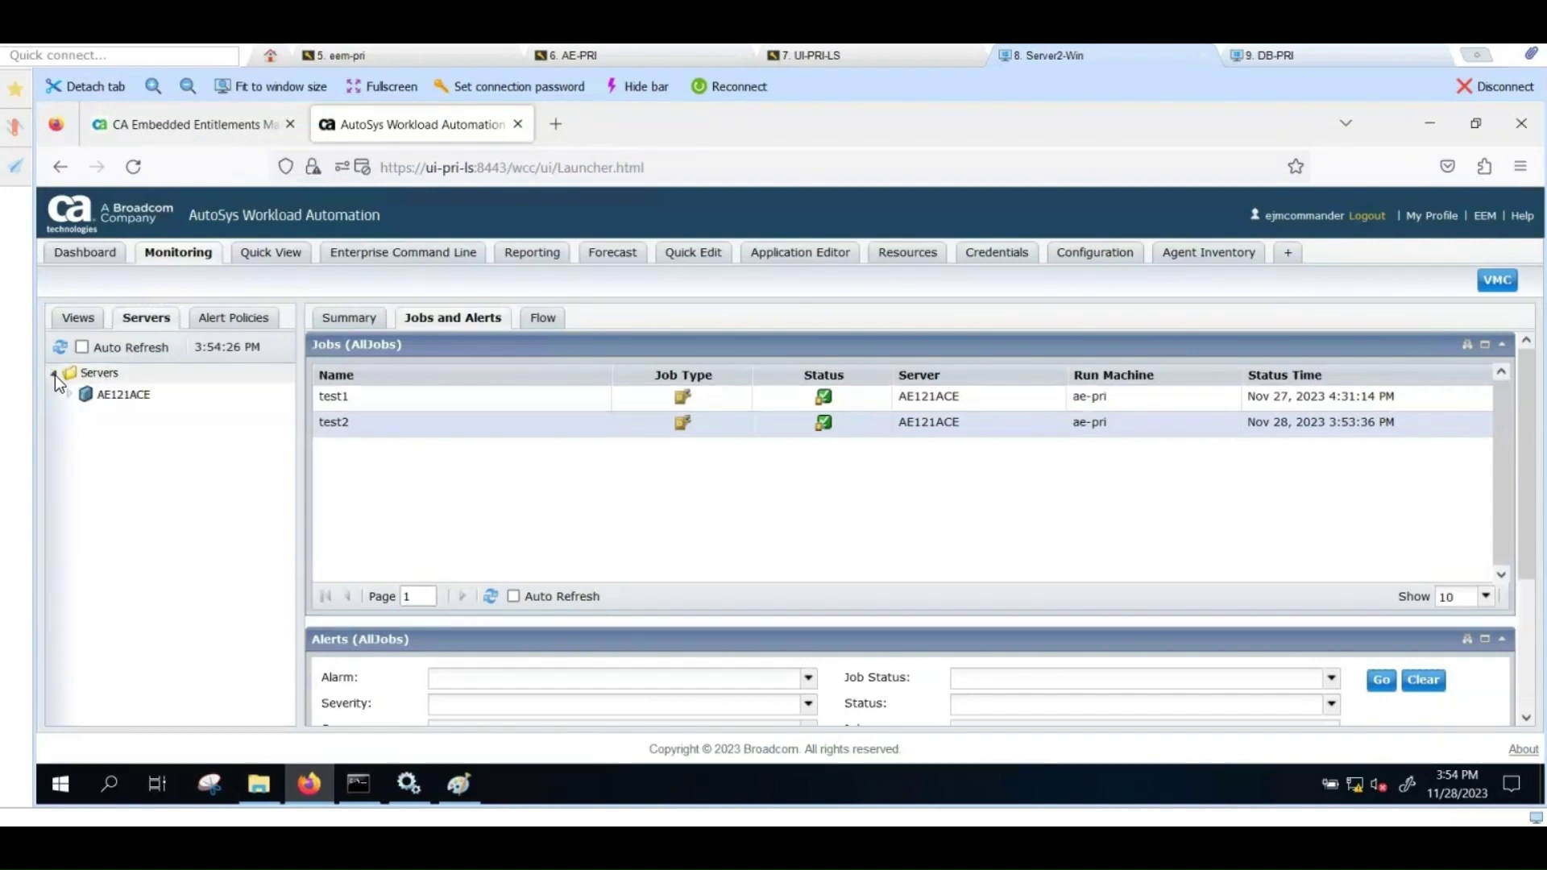
{"action": "right_click", "coordinate": [108, 393]}
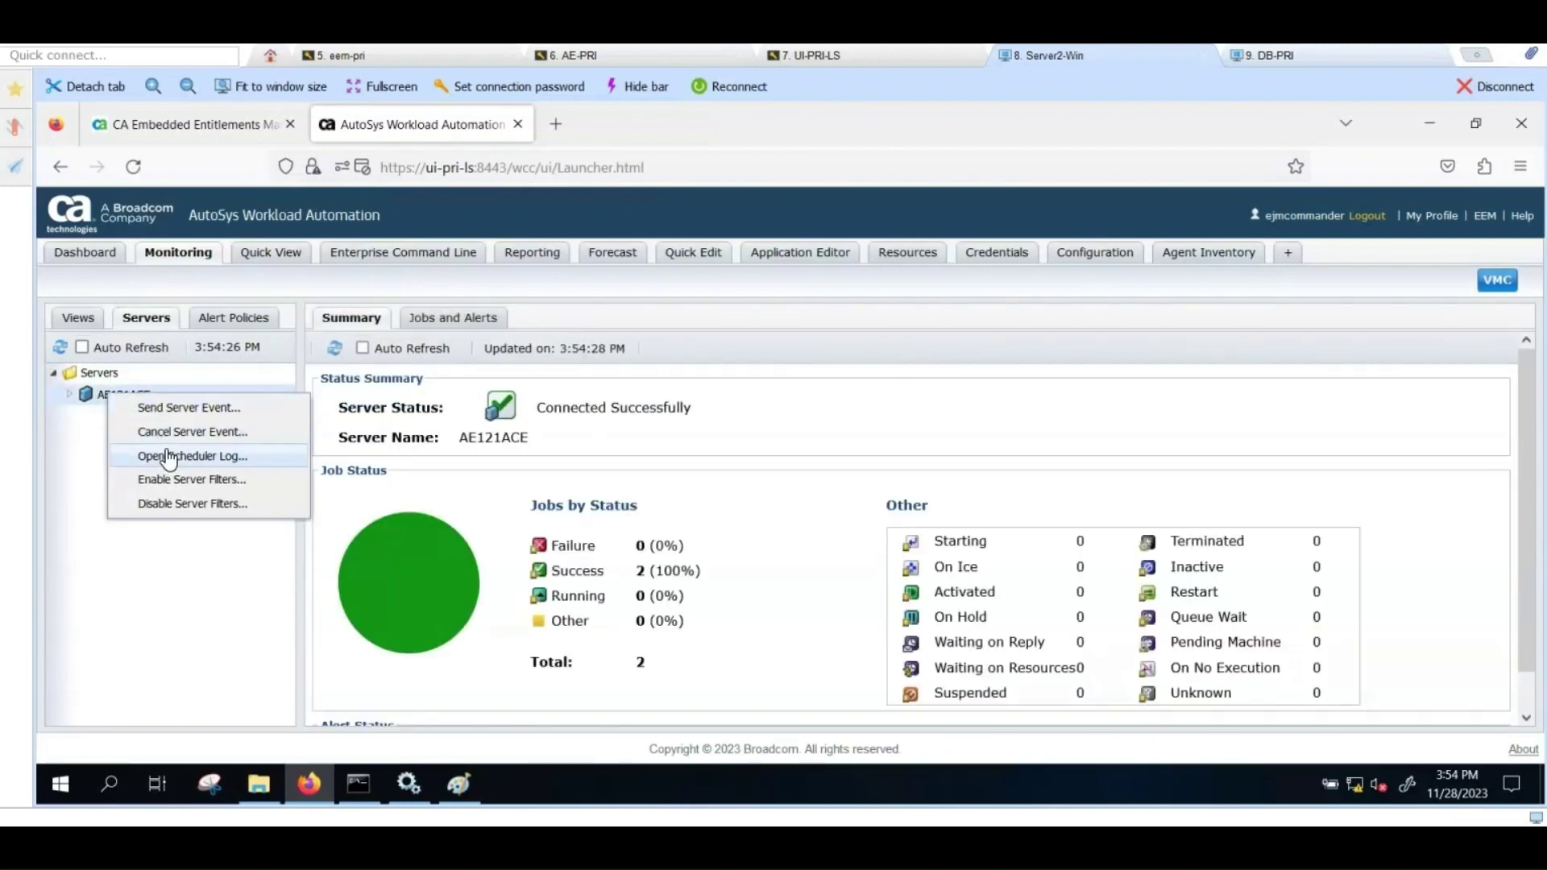
{"action": "left_click", "coordinate": [166, 456]}
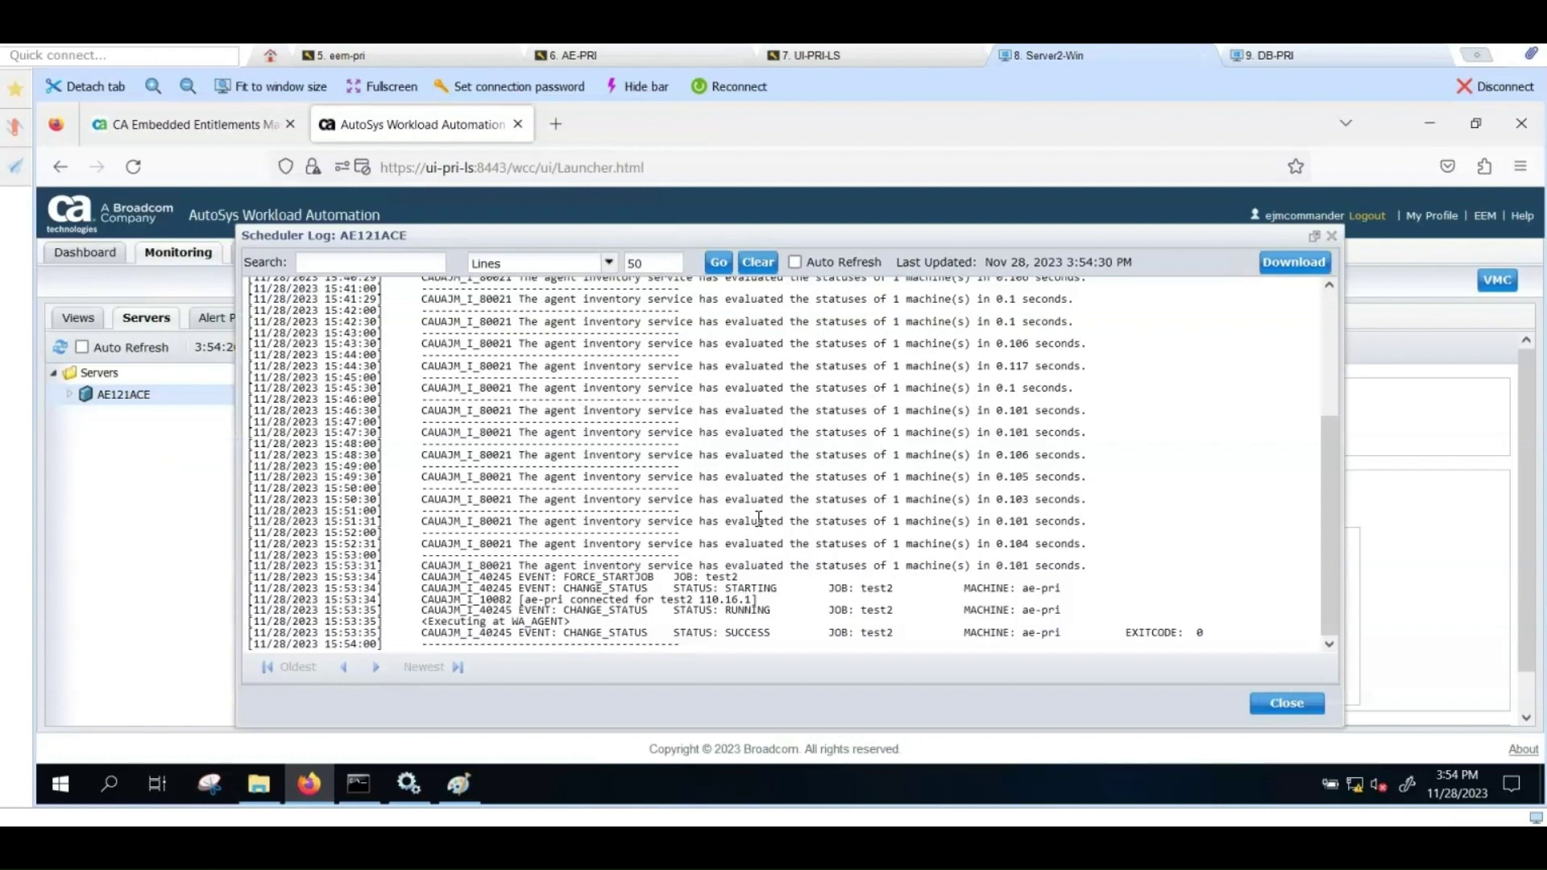
{"action": "scroll", "coordinate": [770, 495], "scroll_direction": "up", "scroll_amount": 2}
{"action": "scroll", "coordinate": [758, 507], "scroll_direction": "down", "scroll_amount": 3}
{"action": "left_click", "coordinate": [1279, 704]}
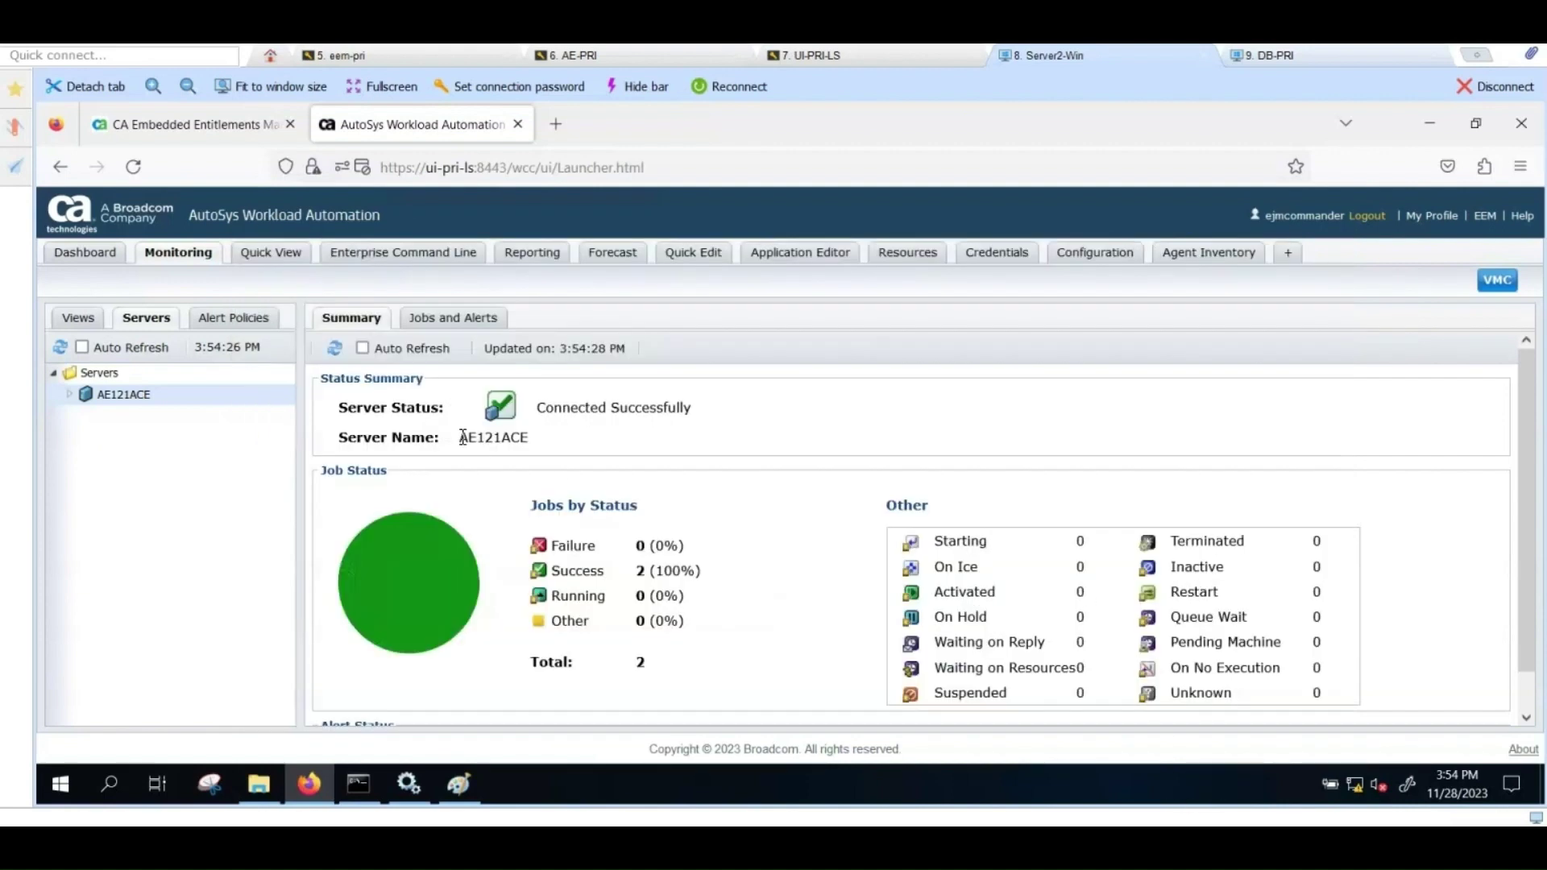
Step: Set AE121ACE as the target server in the Enterprise Command Line
{"action": "left_click", "coordinate": [356, 255]}
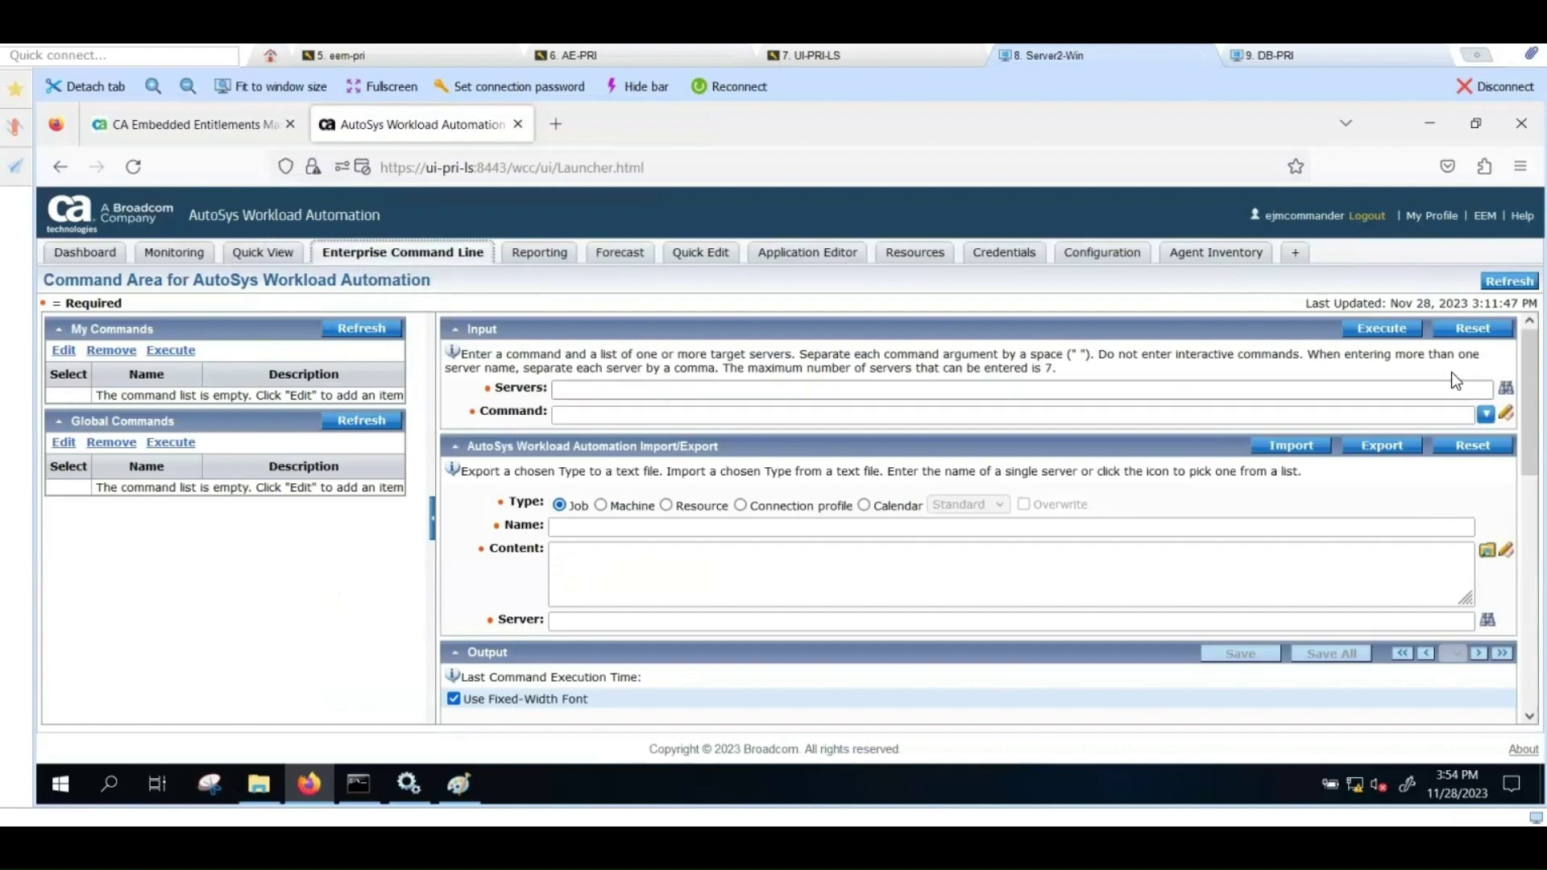
{"action": "left_click", "coordinate": [1506, 388]}
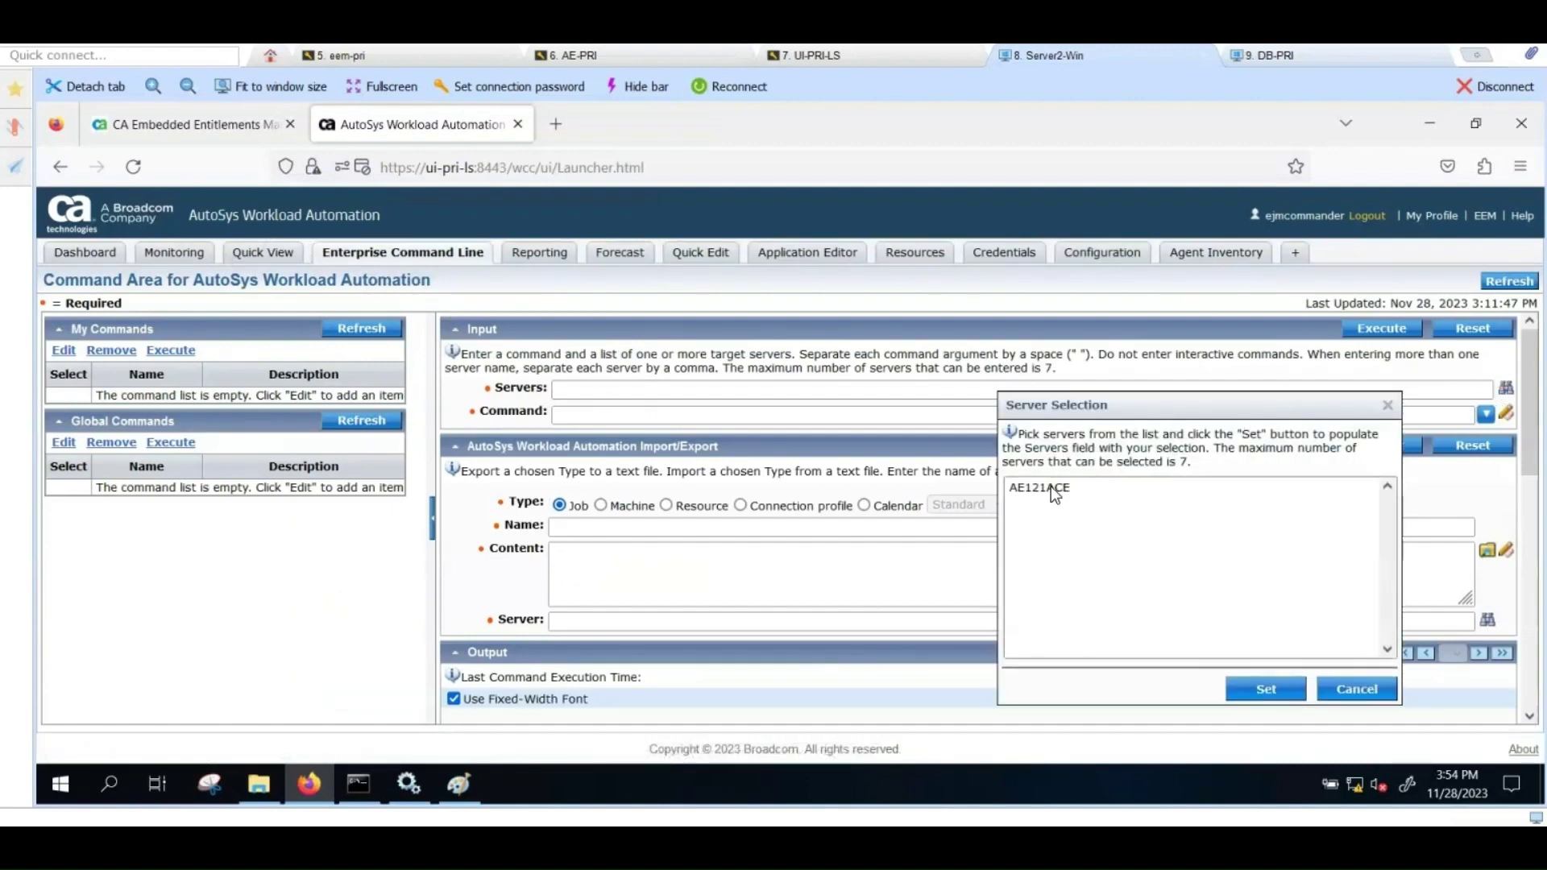
{"action": "left_click", "coordinate": [1051, 486]}
{"action": "left_click", "coordinate": [1275, 685]}
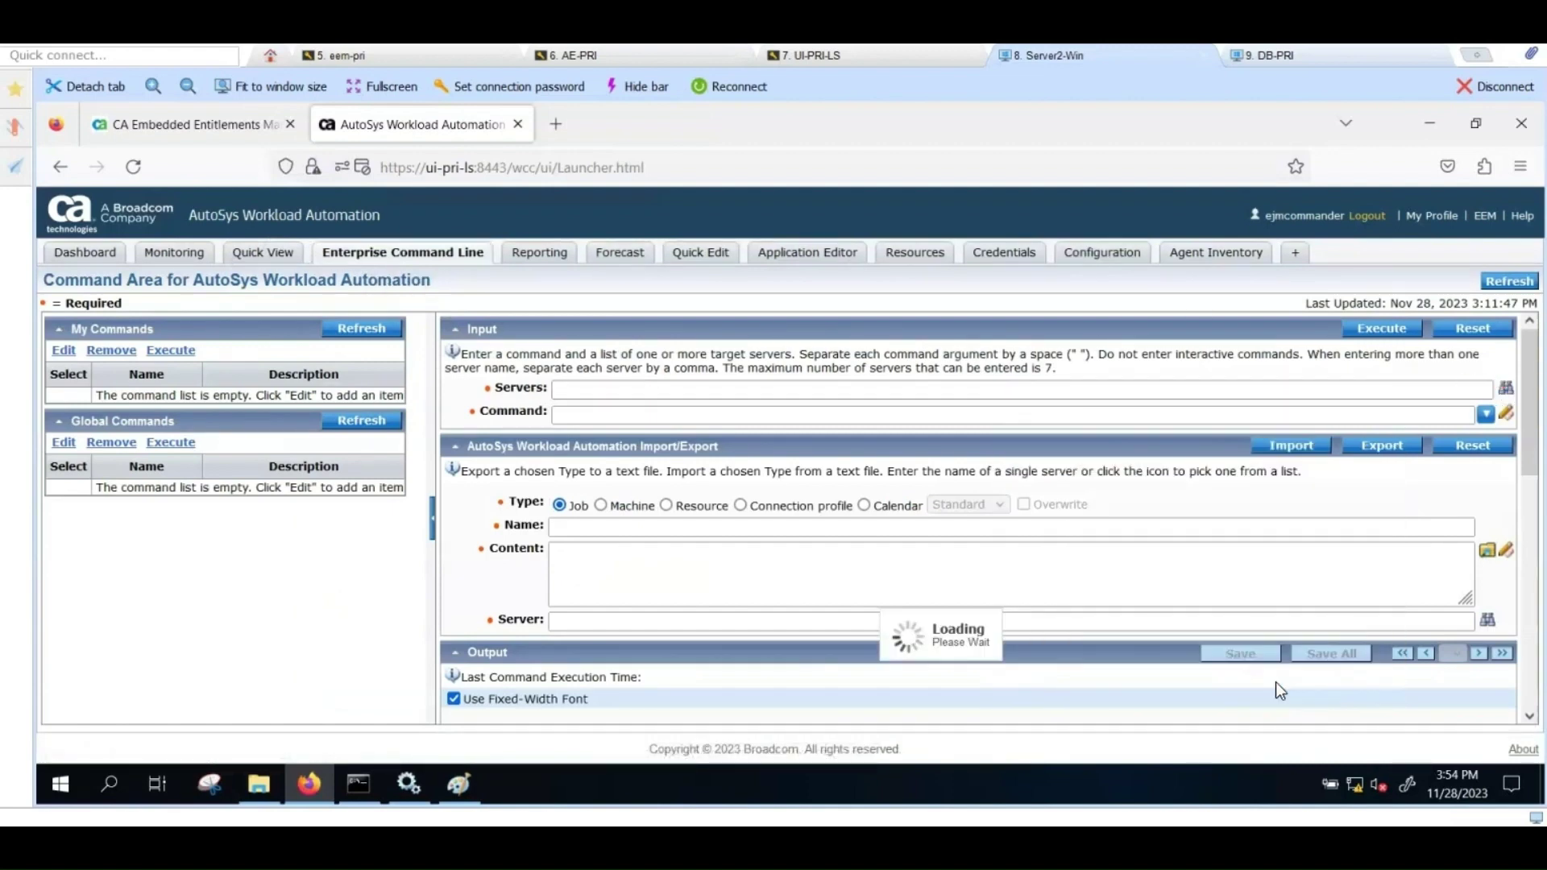
Step: Execute chk_auto_up and review the output showing the scheduler running on ae-pri
{"action": "left_click", "coordinate": [729, 413]}
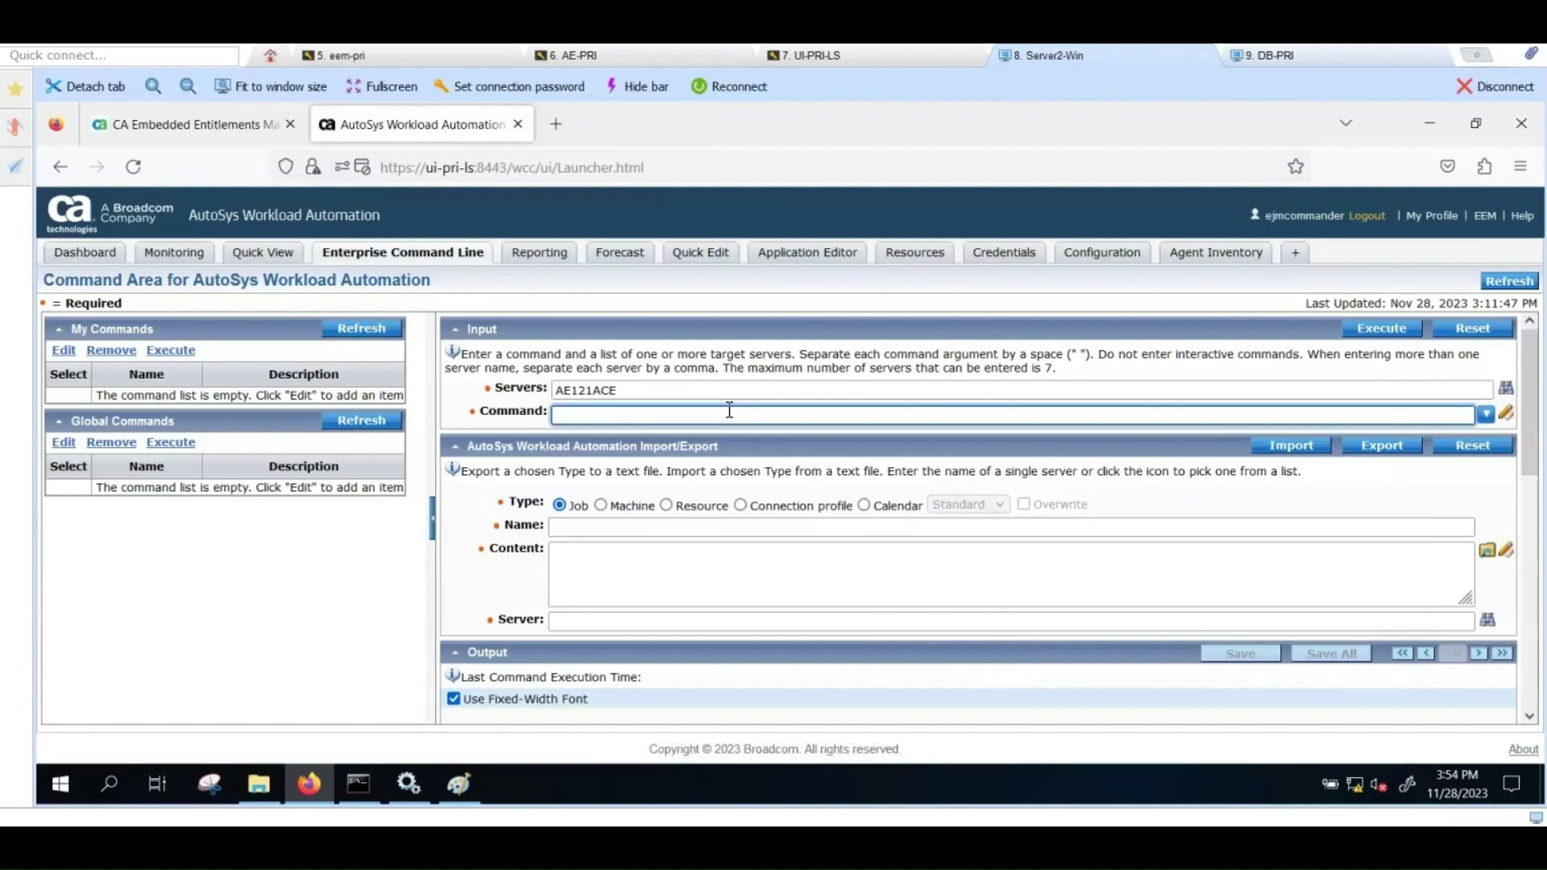
{"action": "type", "text": "ch"}
{"action": "type", "text": "k_auto_up"}
{"action": "left_click", "coordinate": [1378, 330]}
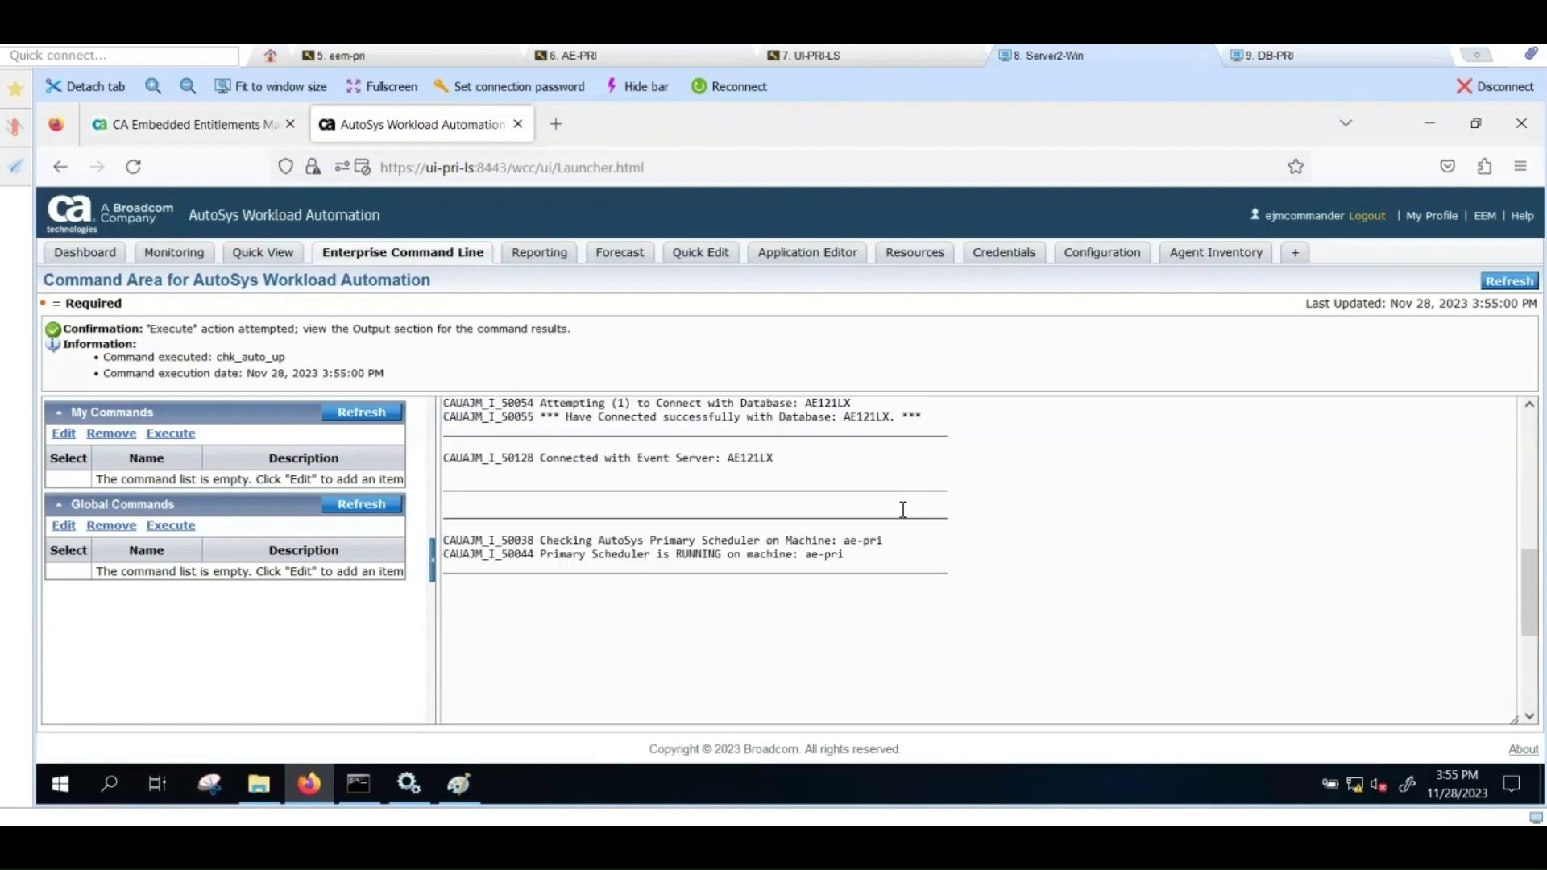
{"action": "scroll", "coordinate": [959, 534], "scroll_direction": "up", "scroll_amount": 1}
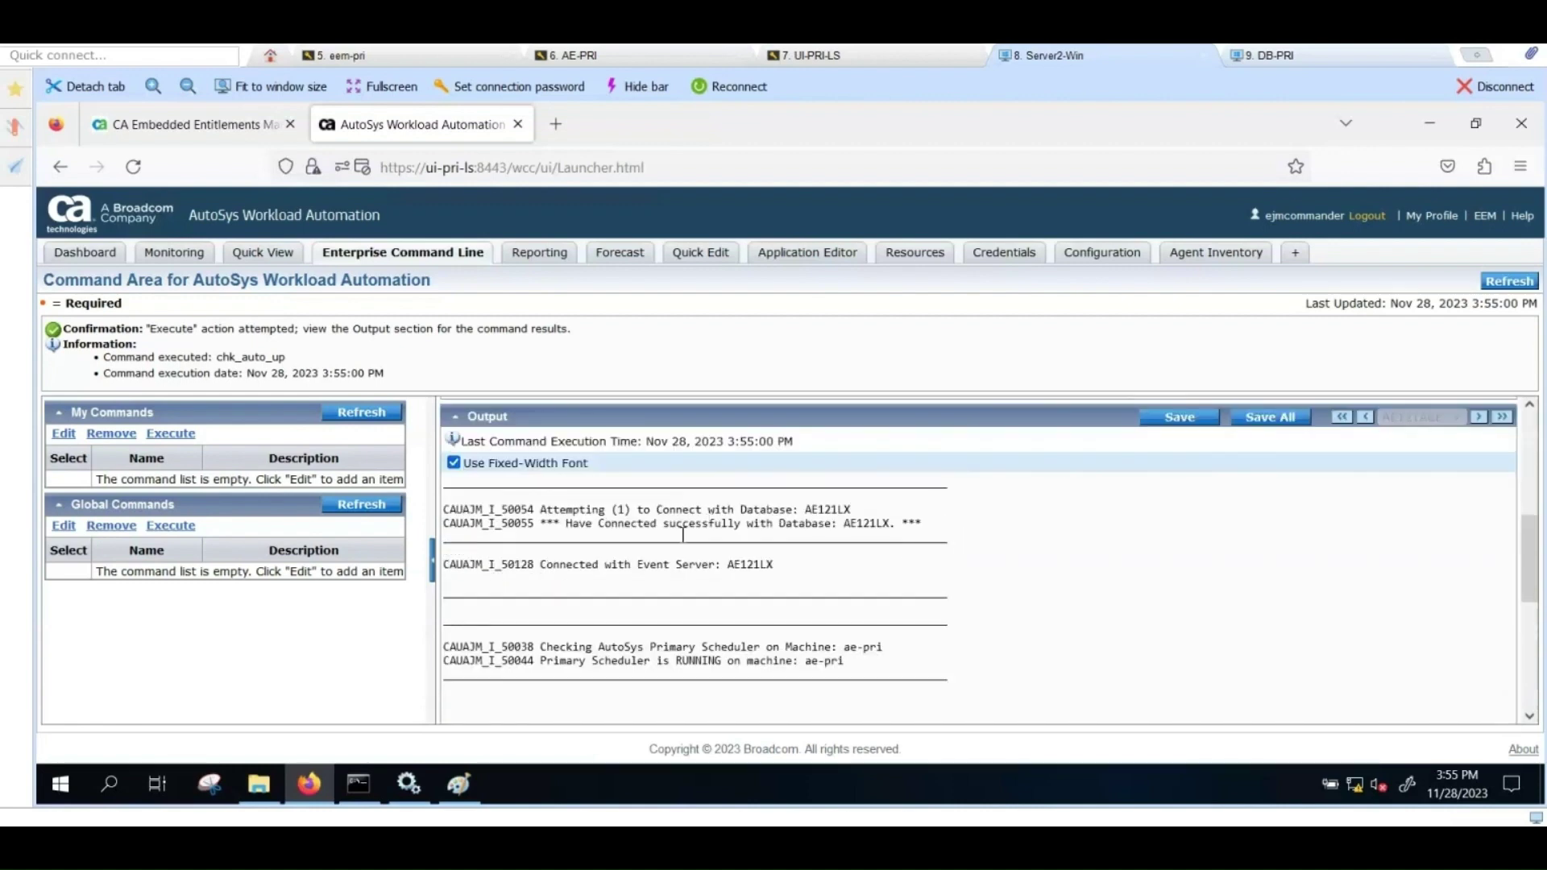
{"action": "scroll", "coordinate": [686, 534], "scroll_direction": "up", "scroll_amount": 3}
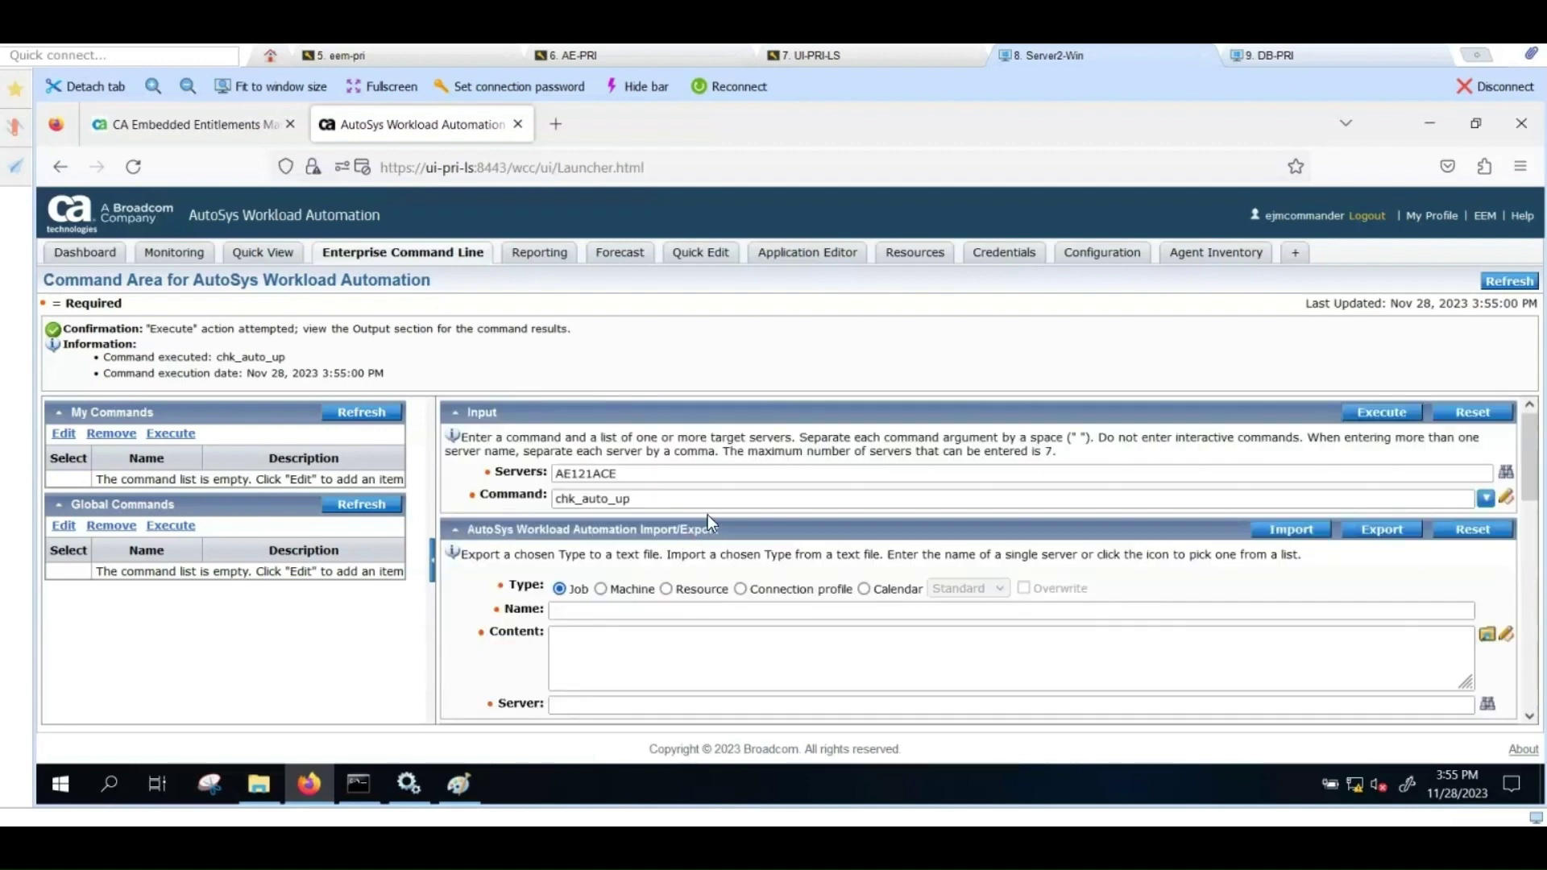
Step: Check the Agent Inventory list for ae-pri, then return to the Dashboard
{"action": "left_click", "coordinate": [1193, 262]}
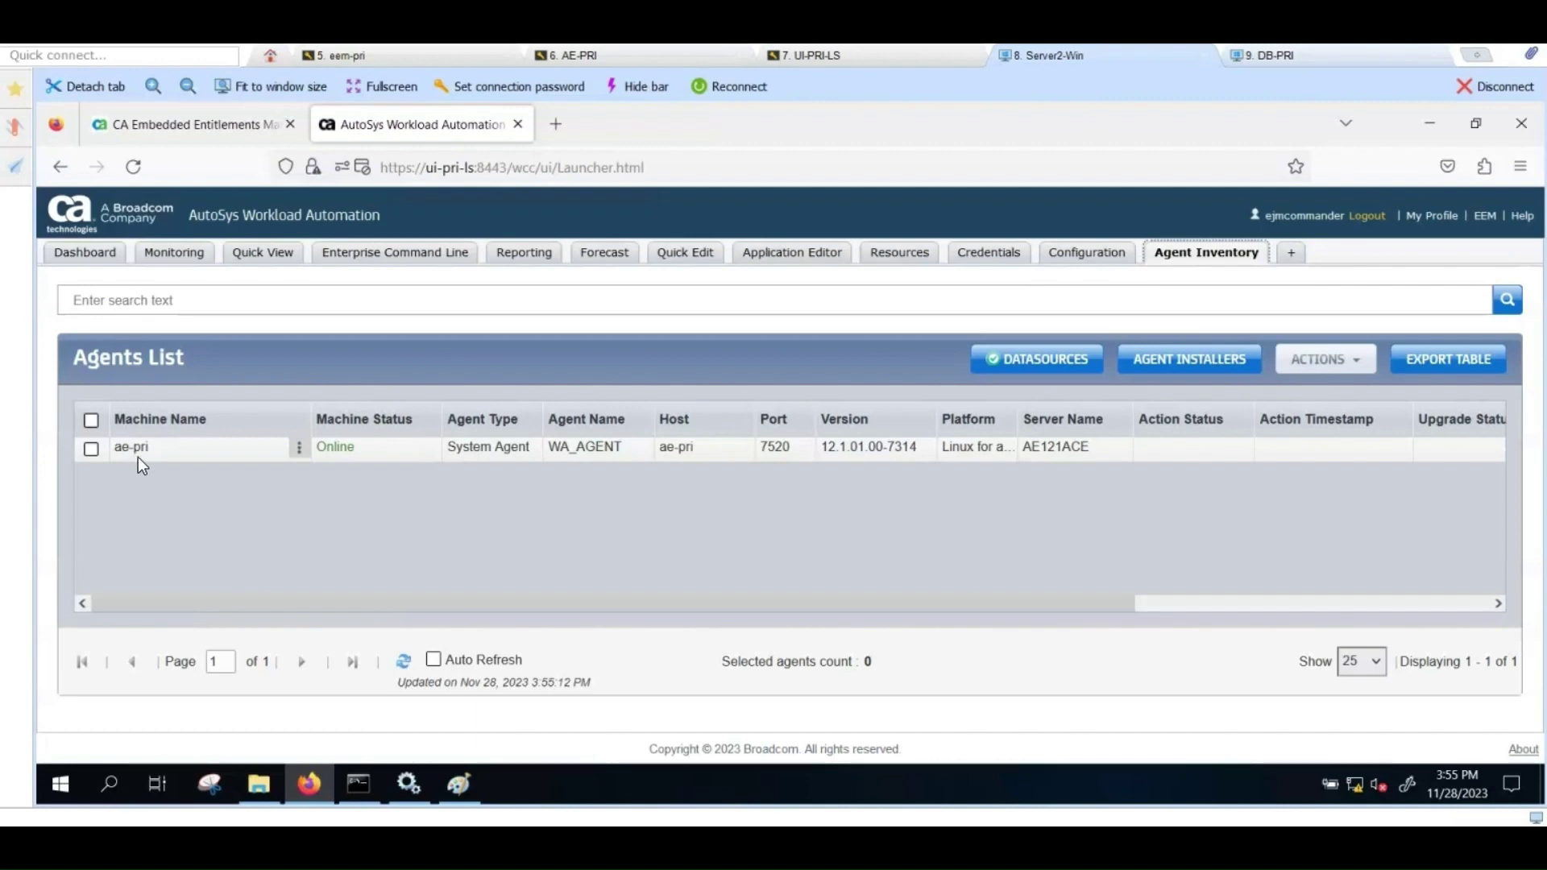
{"action": "left_click", "coordinate": [103, 261]}
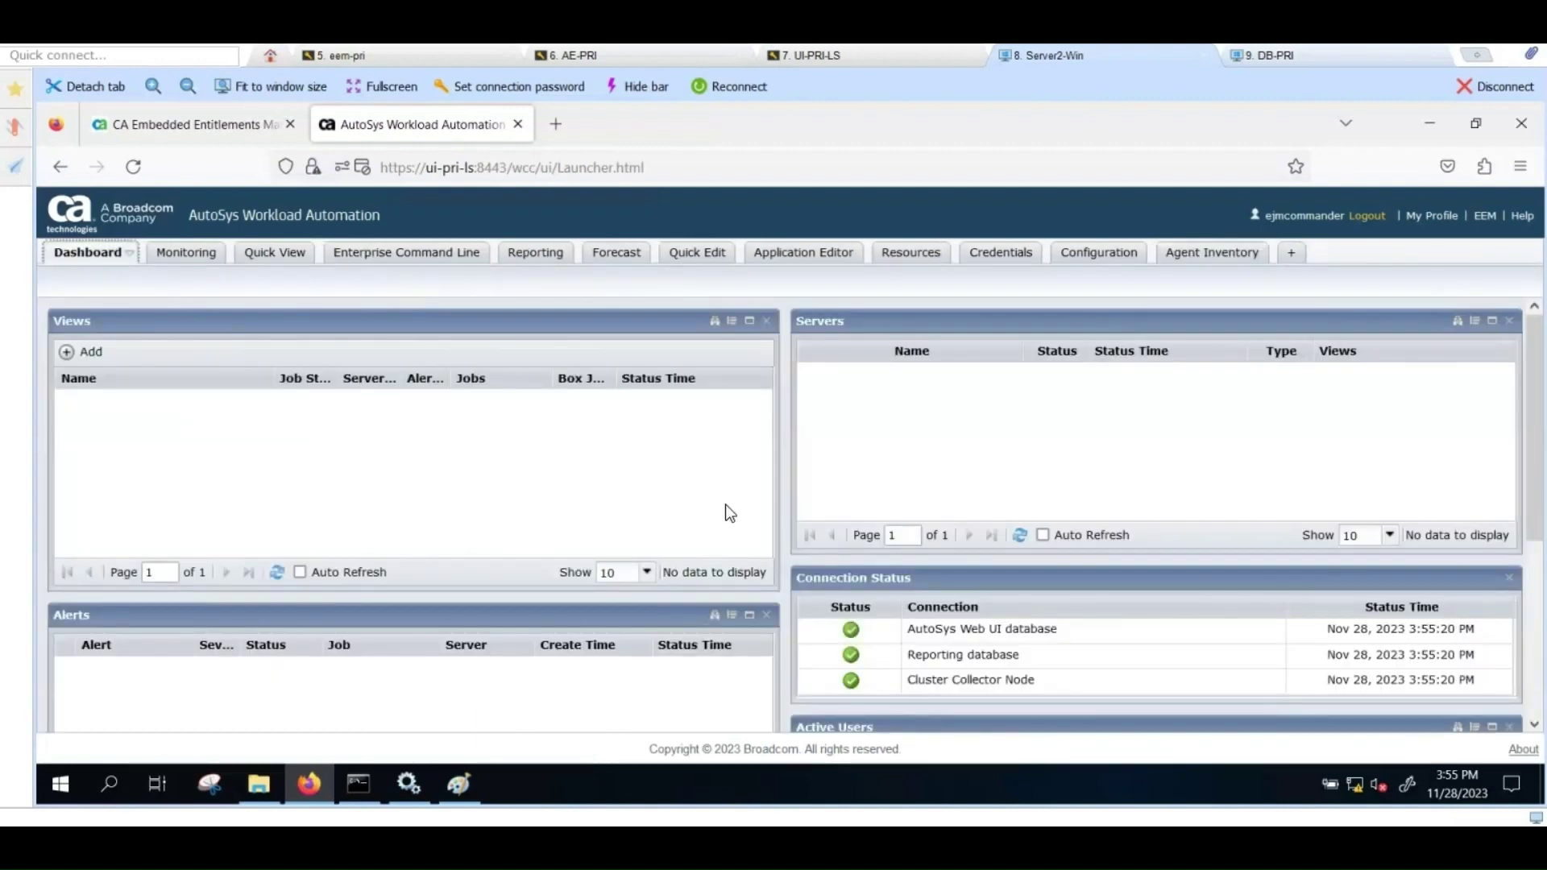